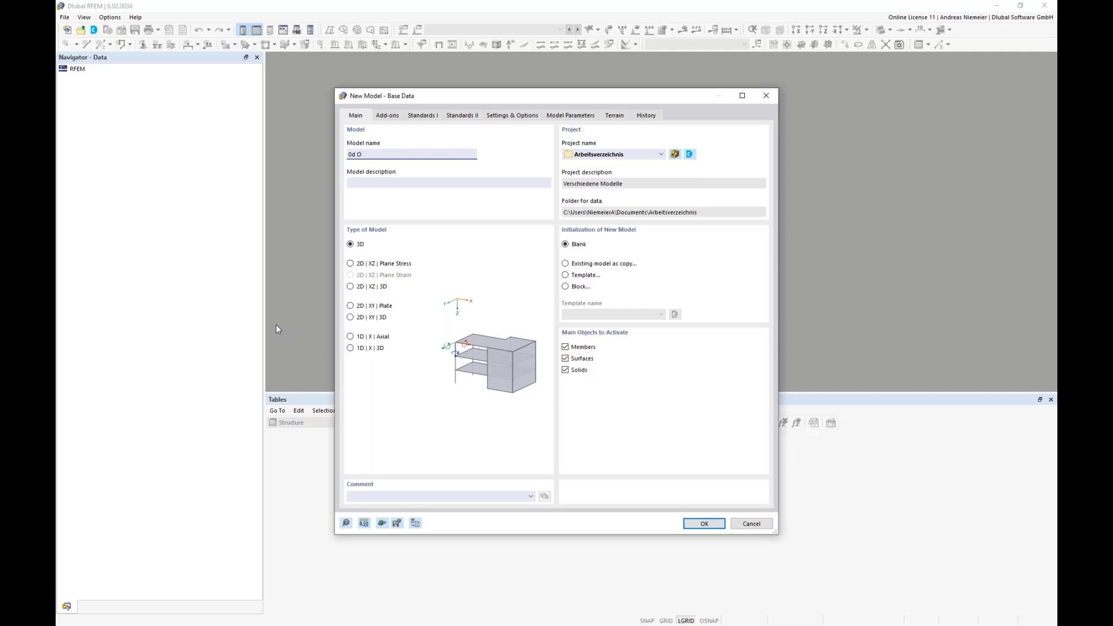
Create the blank 3D model named 0d O and set the work plane to XZ.
click(705, 524)
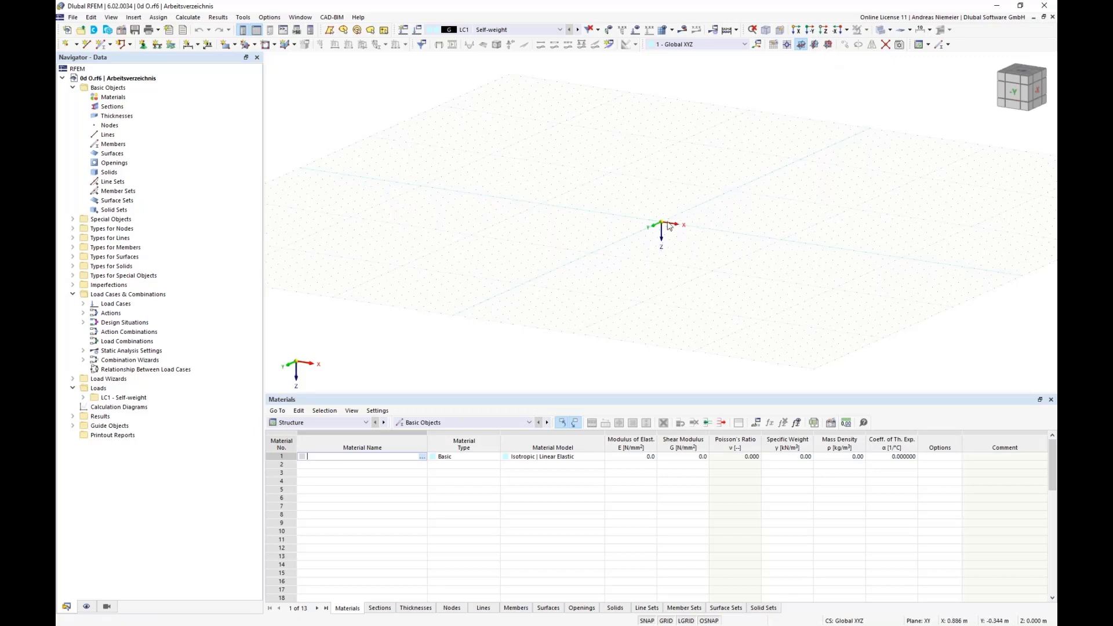
click(827, 45)
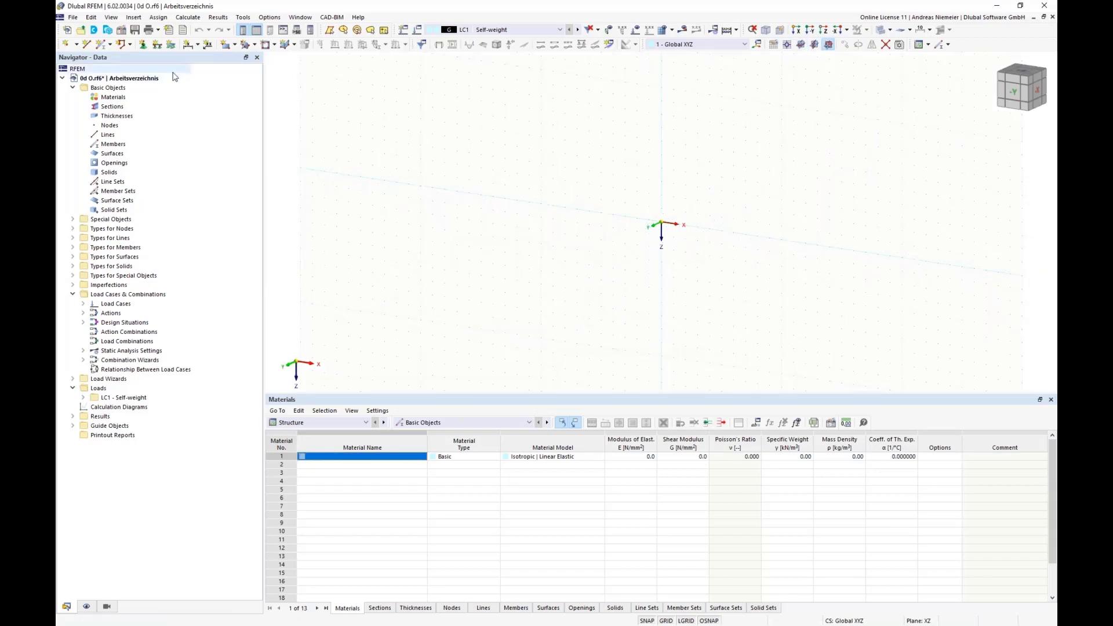
Define a new beam member with a solid square parametric Massive I section of 300 mm.
click(103, 46)
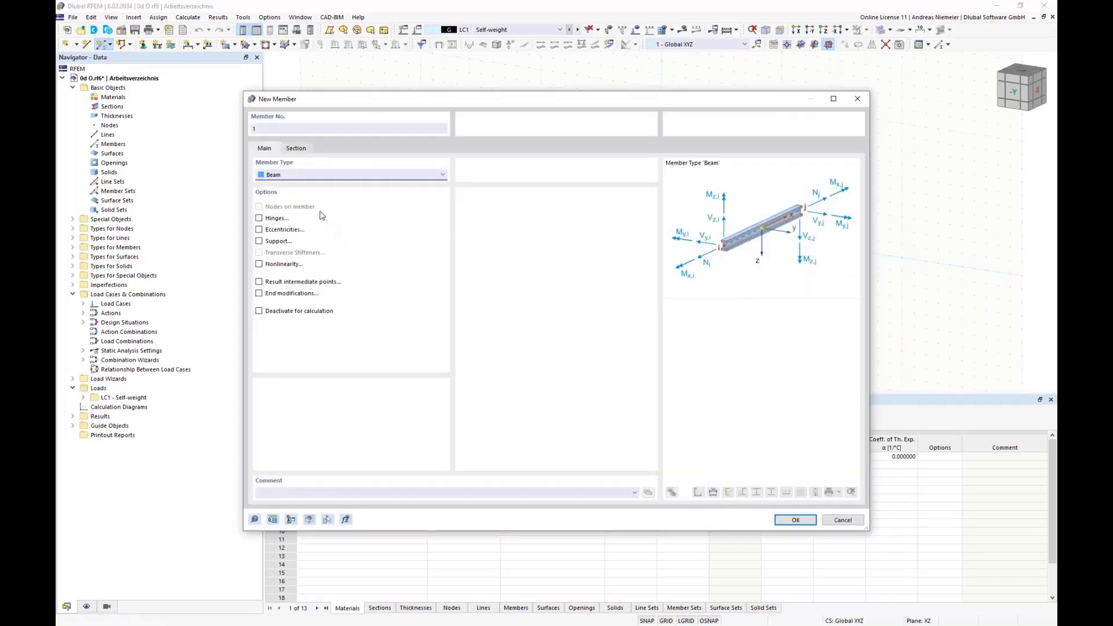
click(296, 149)
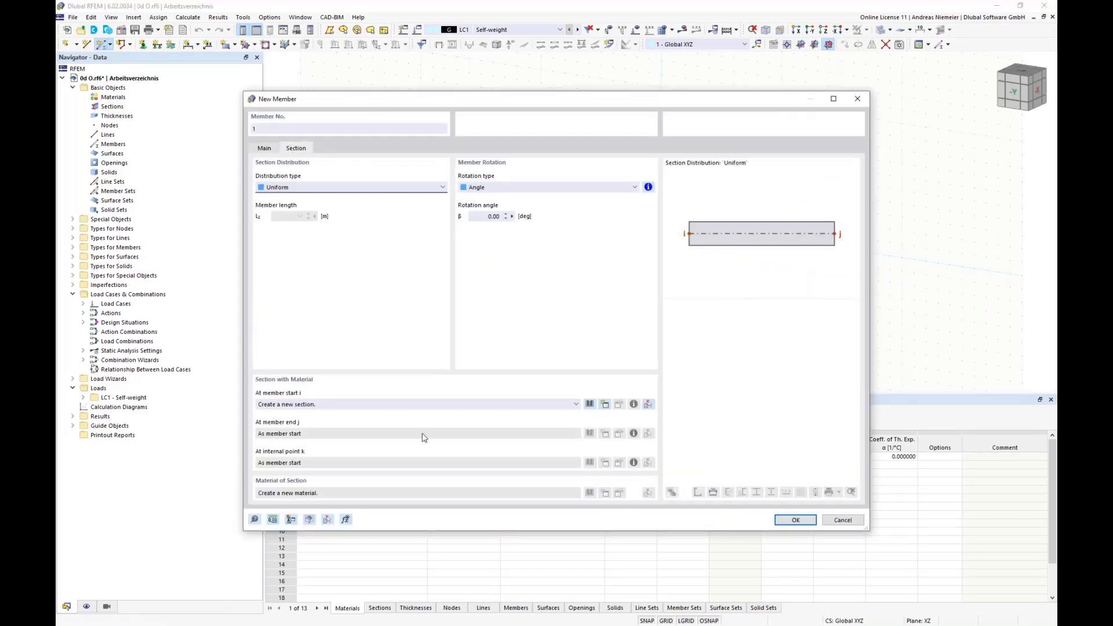
click(590, 404)
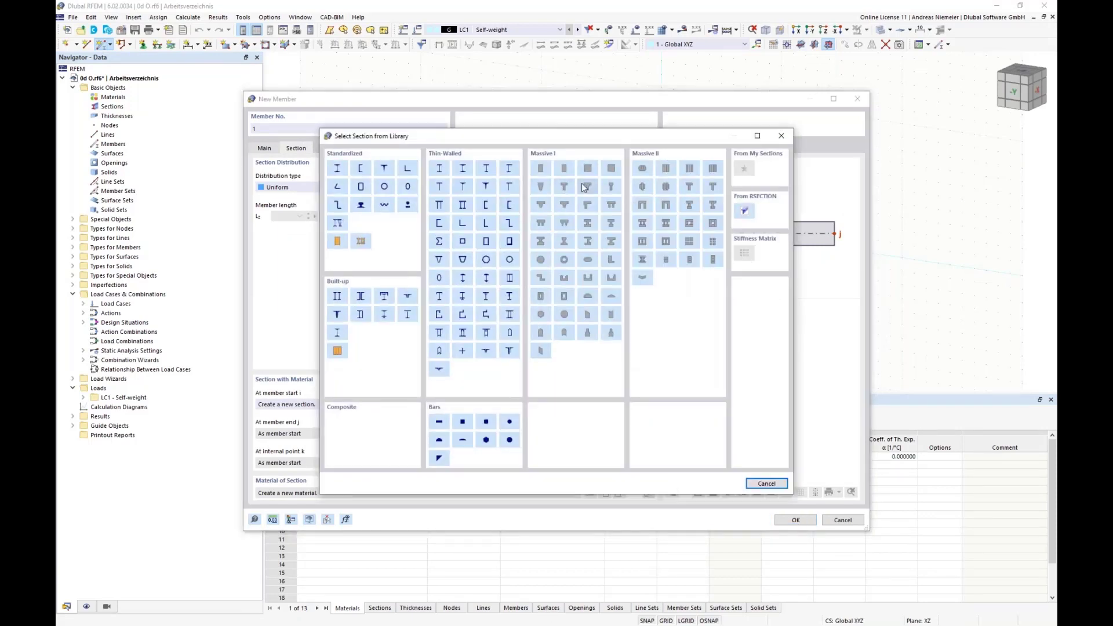
click(591, 169)
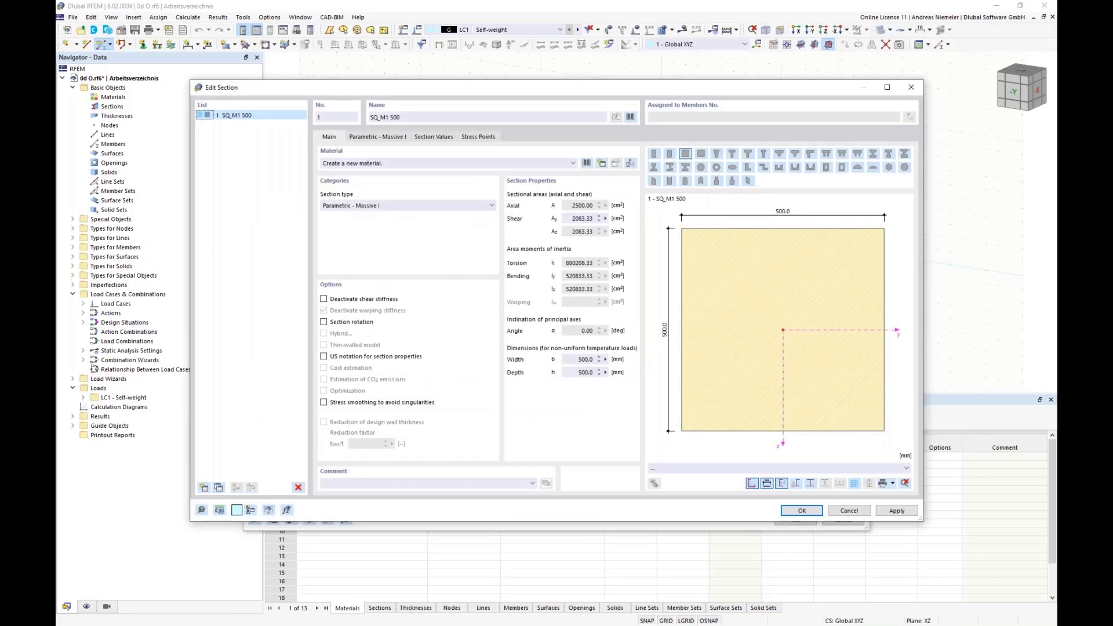
click(376, 139)
text(3)
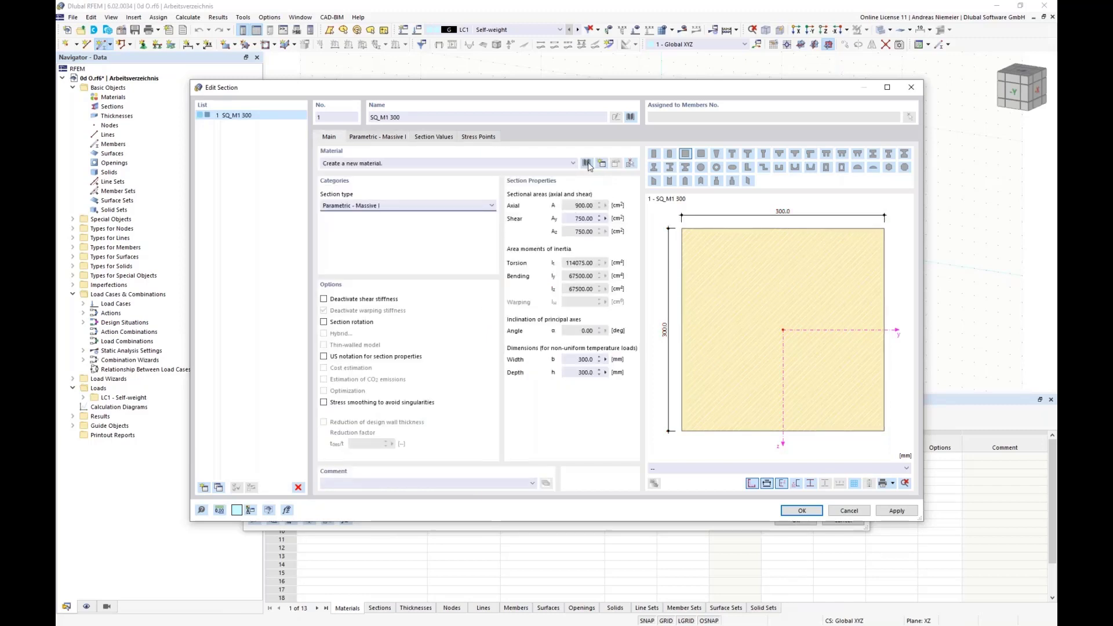
Assign concrete C25/30 from the material library to the square section and accept the section.
click(588, 164)
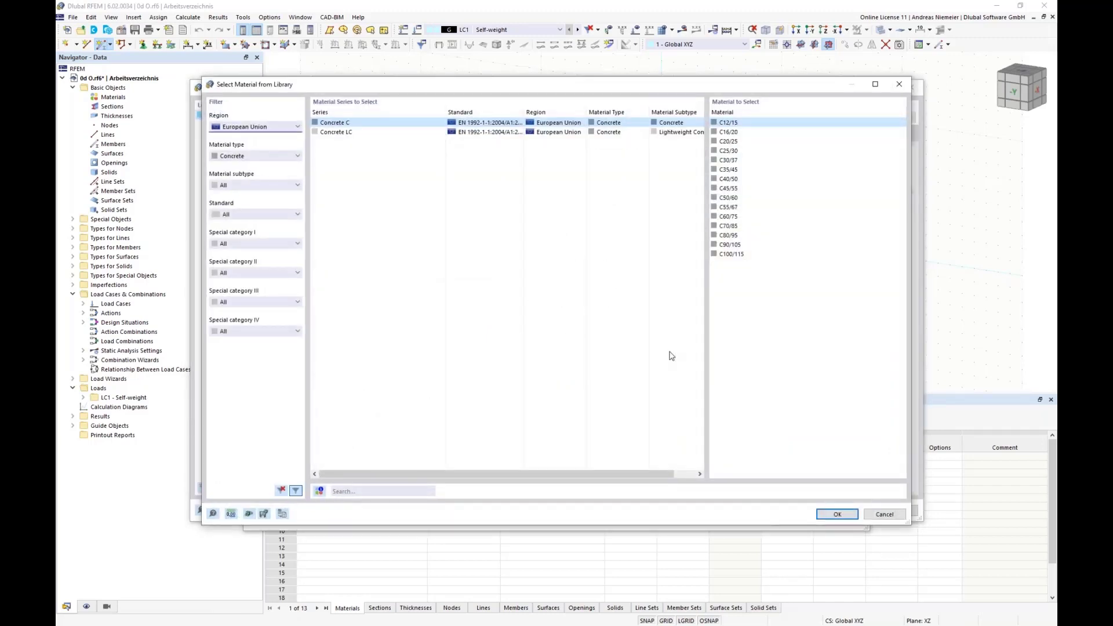
click(741, 152)
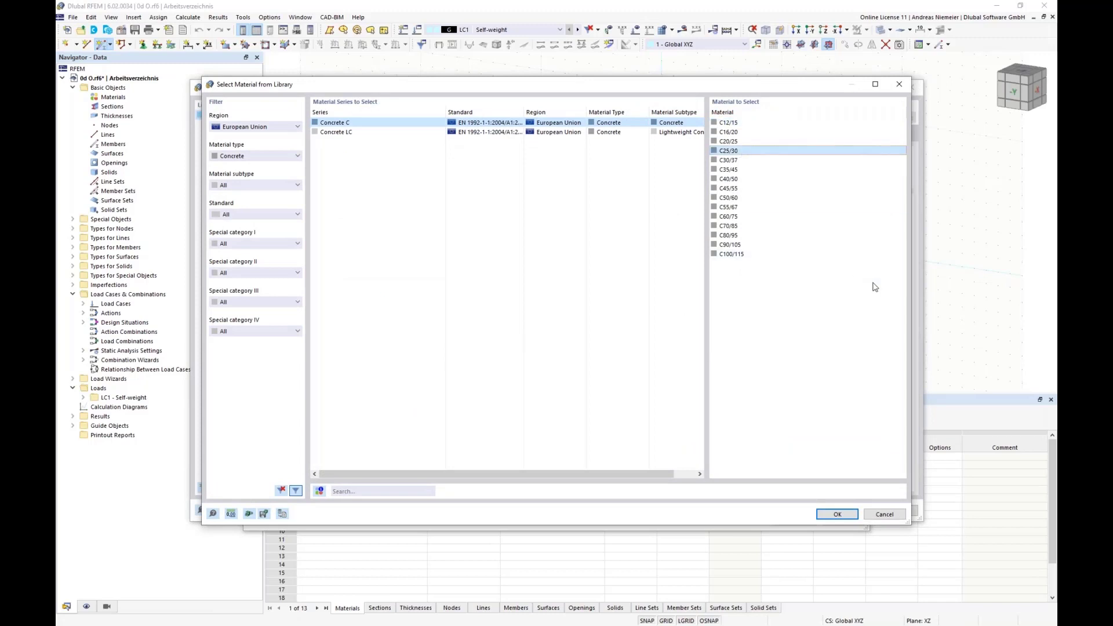
click(832, 514)
click(800, 514)
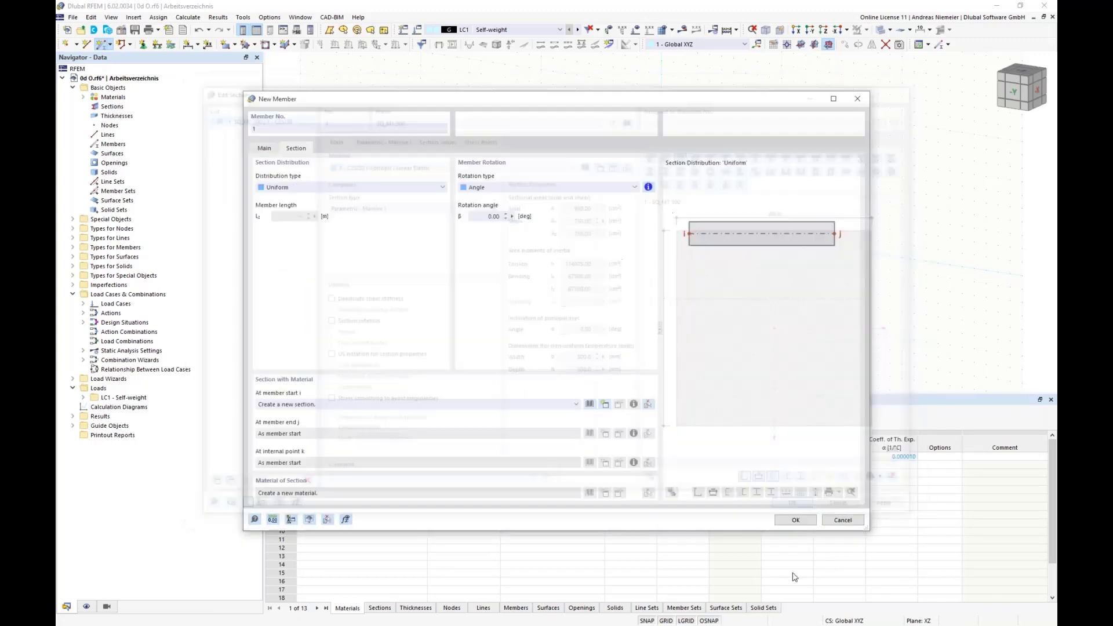
Draw the member as a single vertical column running upward from the global origin.
click(796, 520)
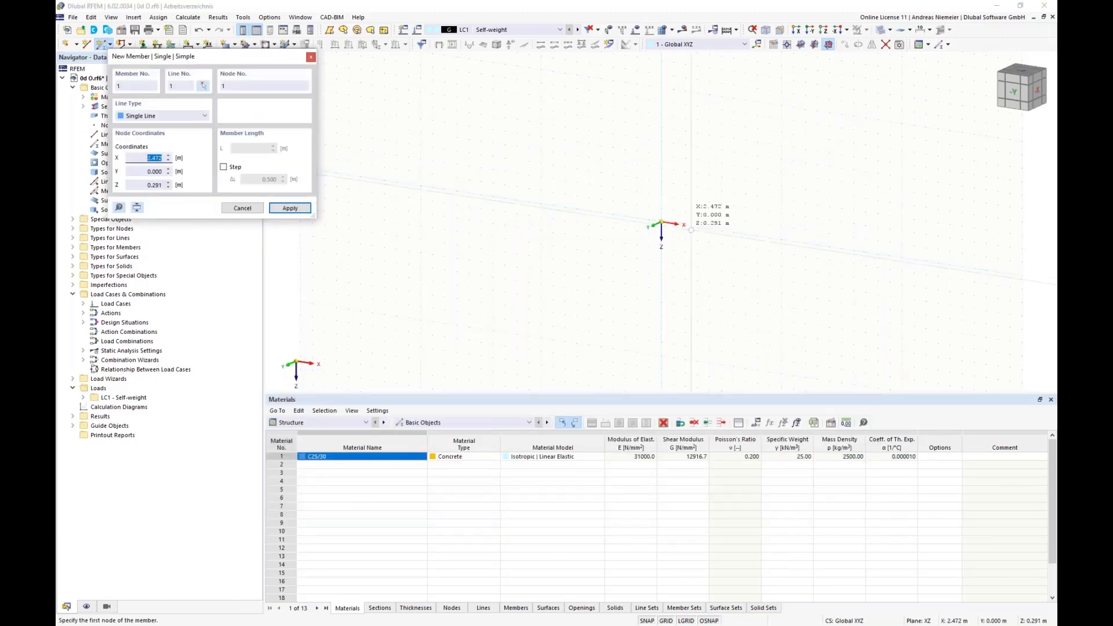
click(661, 223)
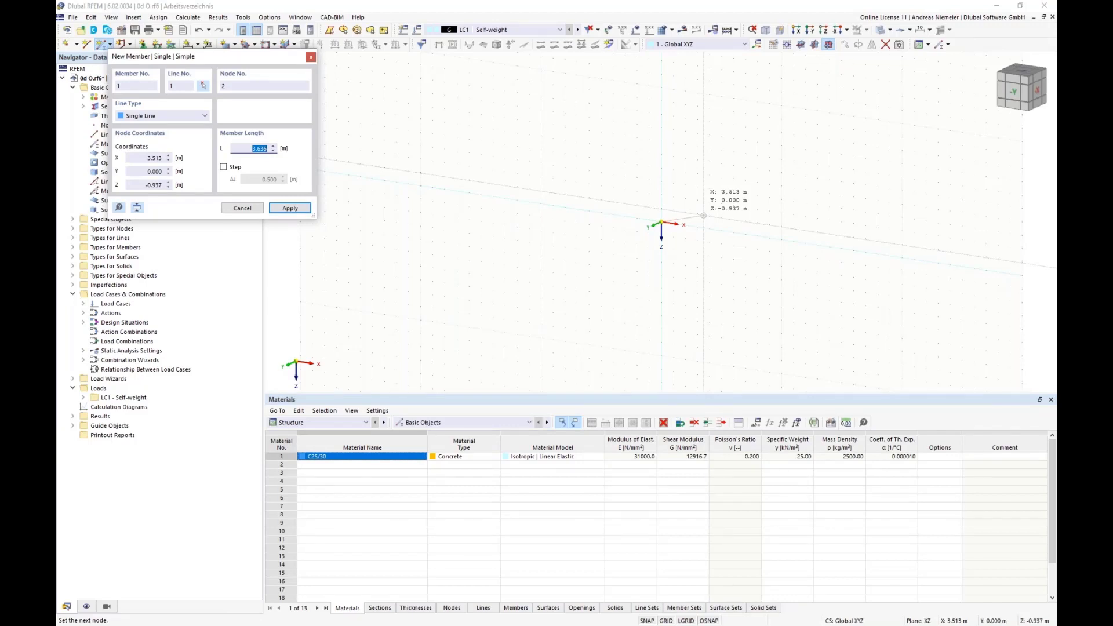
click(661, 182)
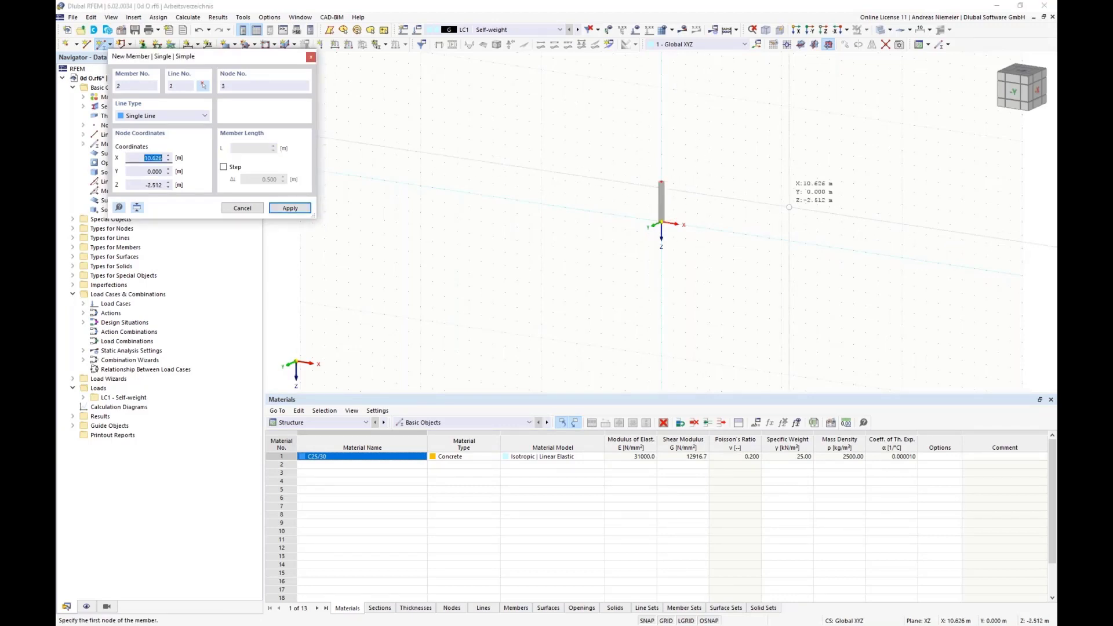
key(Escape)
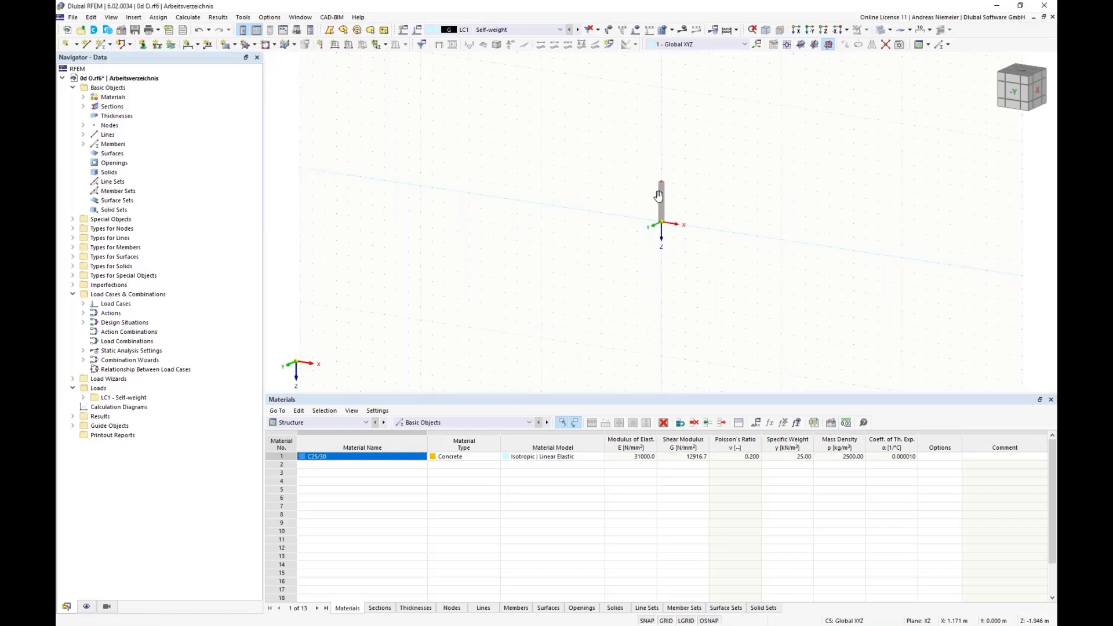
Set the work plane to XY and define a rectangular surface via center with a uniform 200 mm thickness in C25/30.
middle_drag(679, 195, 516, 219)
scroll(516, 218, up, 3)
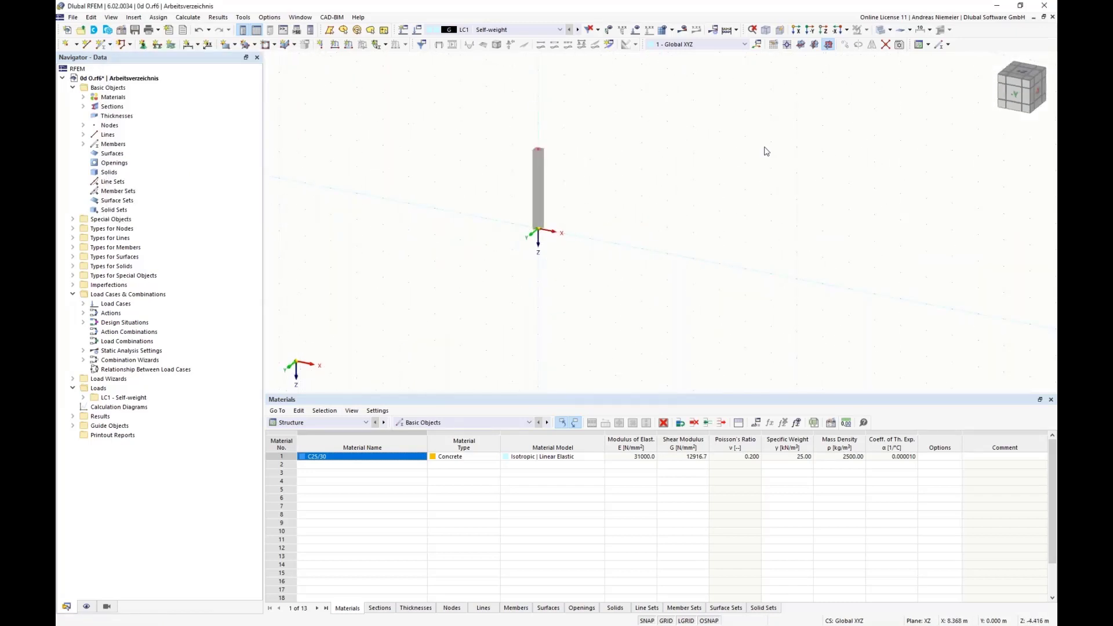
click(800, 44)
ctrl+middle_drag(458, 172, 474, 203)
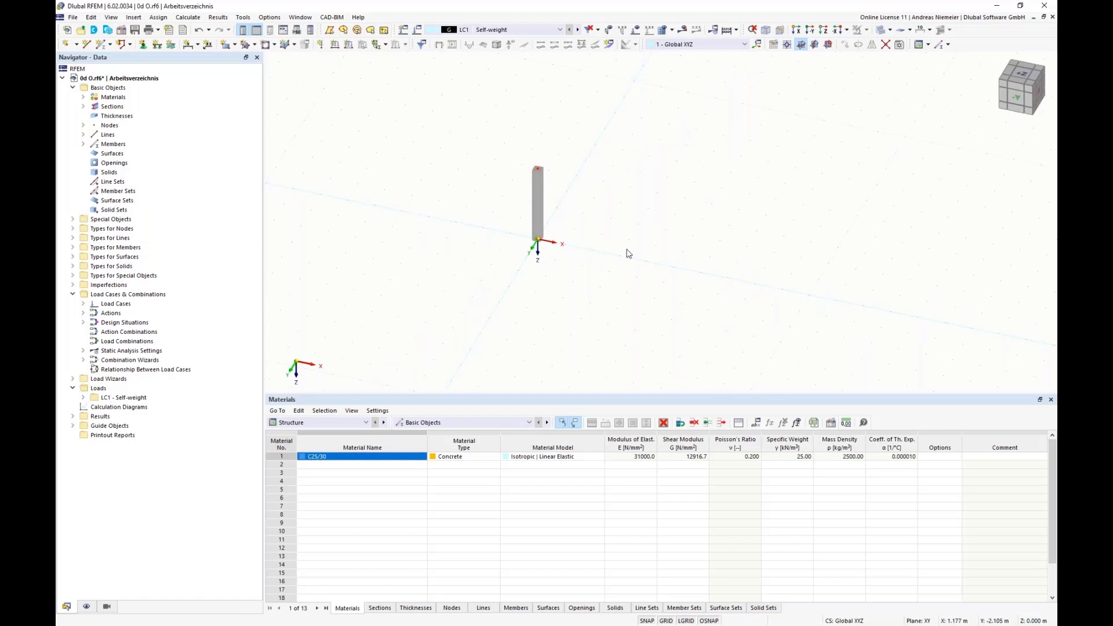
click(234, 44)
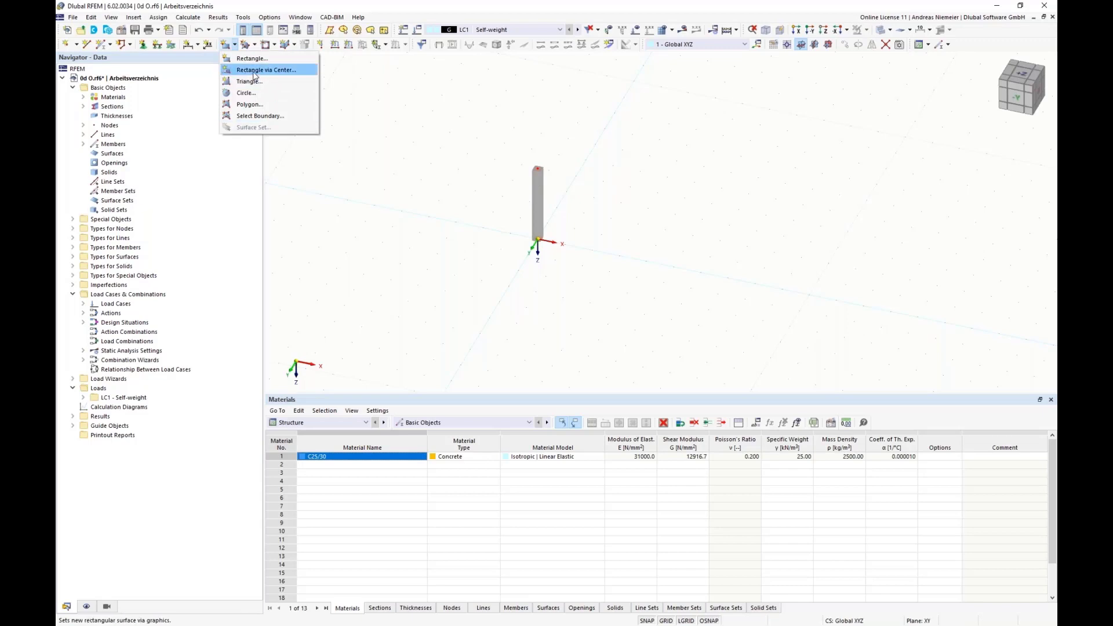
click(253, 72)
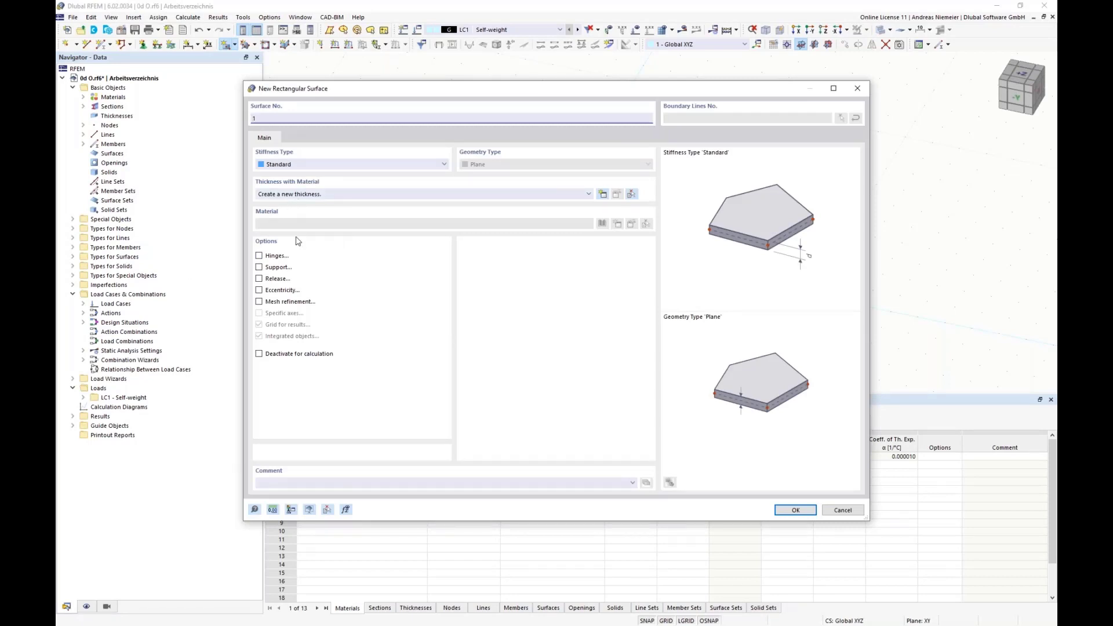
click(603, 195)
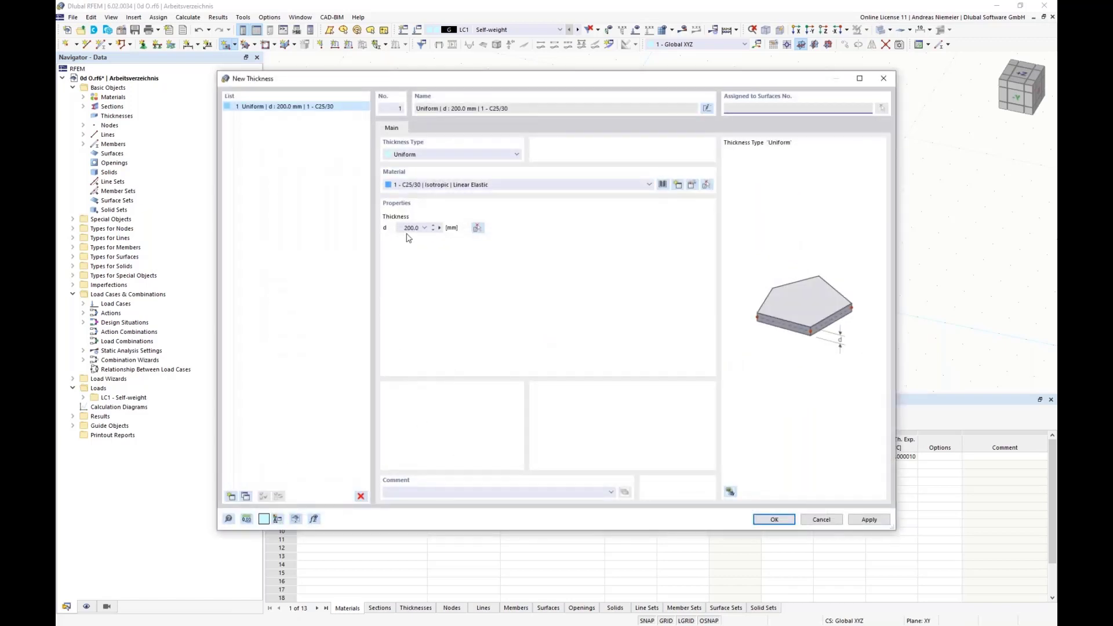
drag(403, 228, 443, 227)
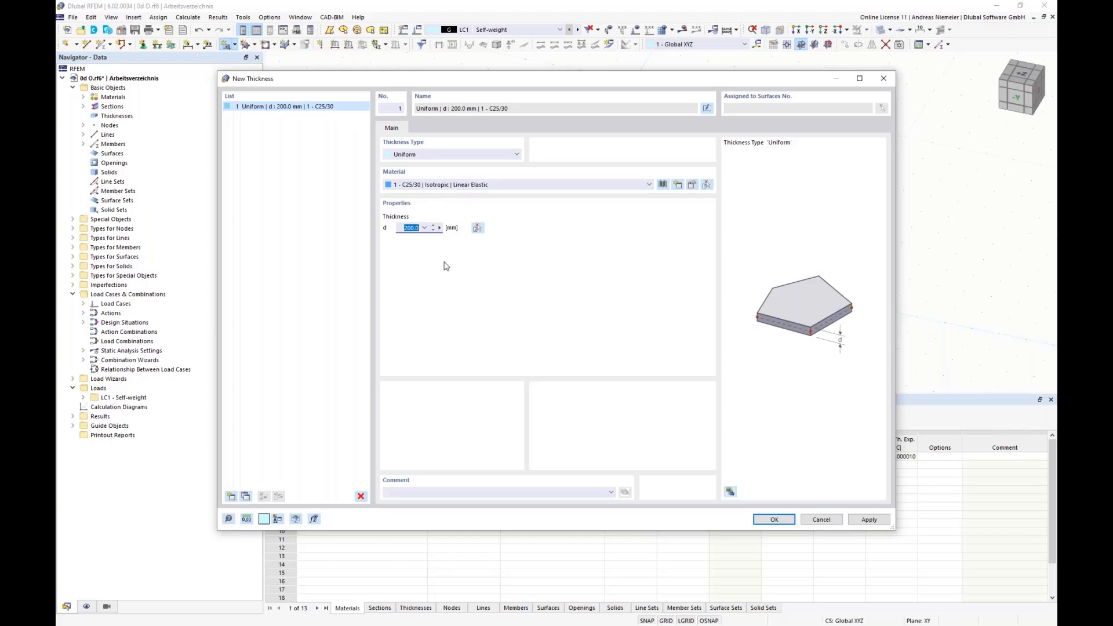
click(764, 521)
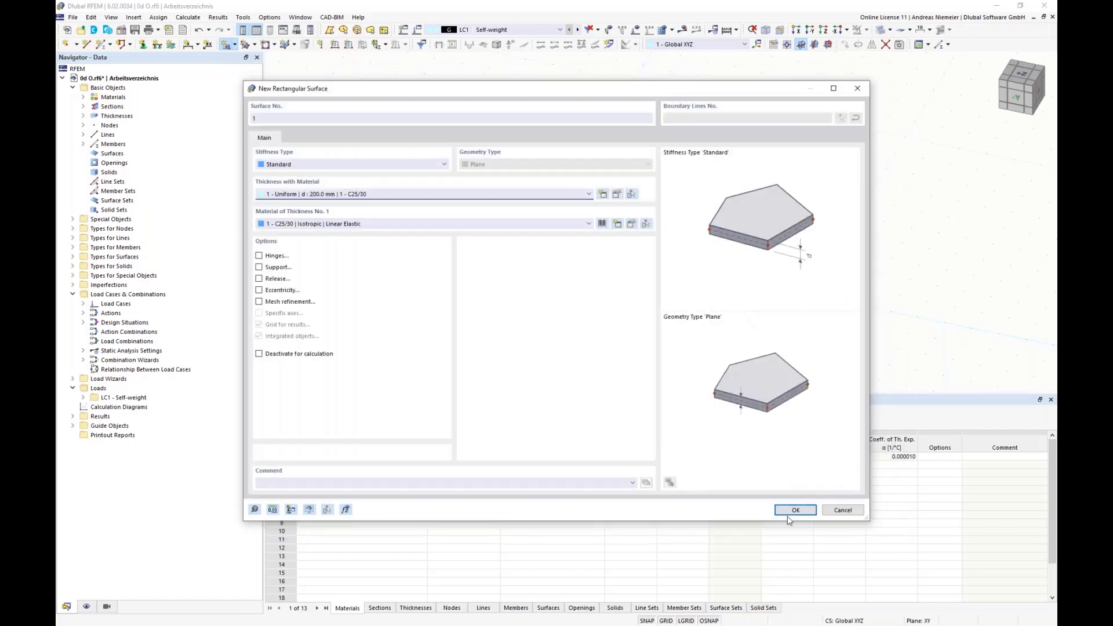
click(790, 514)
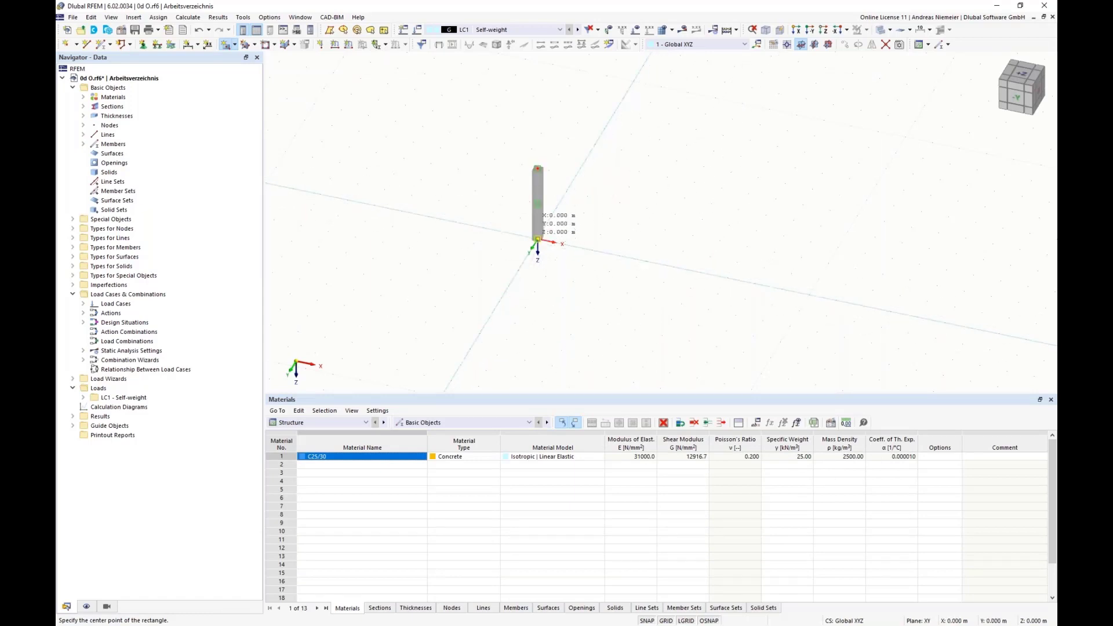
Place the rectangular slab centred on the column base at the origin, with a corner at X 1.000, Y 1.000 m.
click(537, 238)
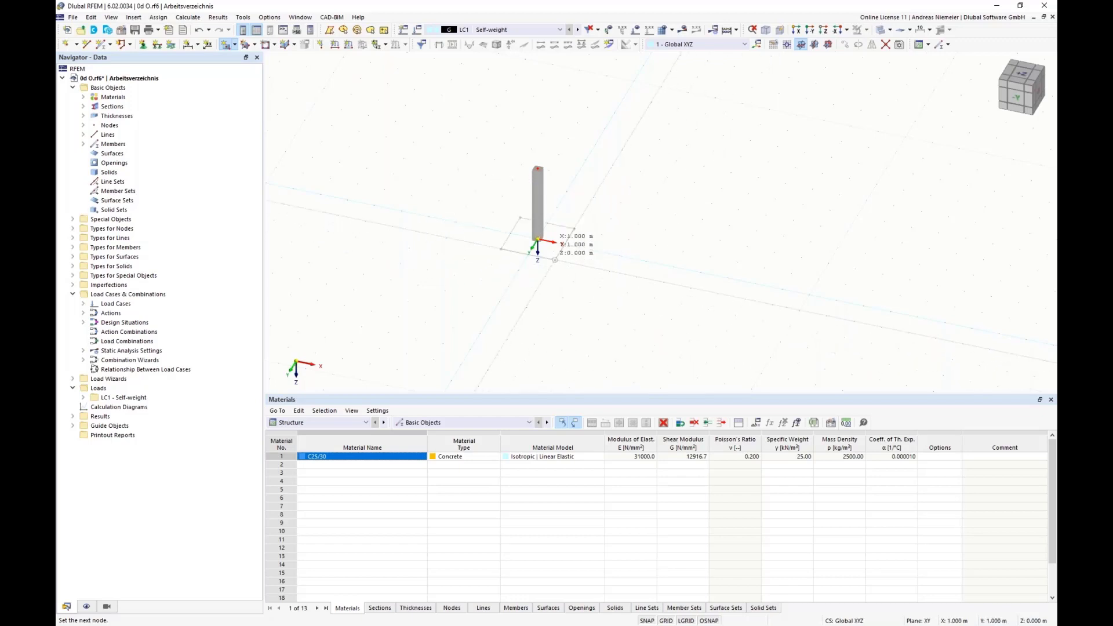
click(555, 260)
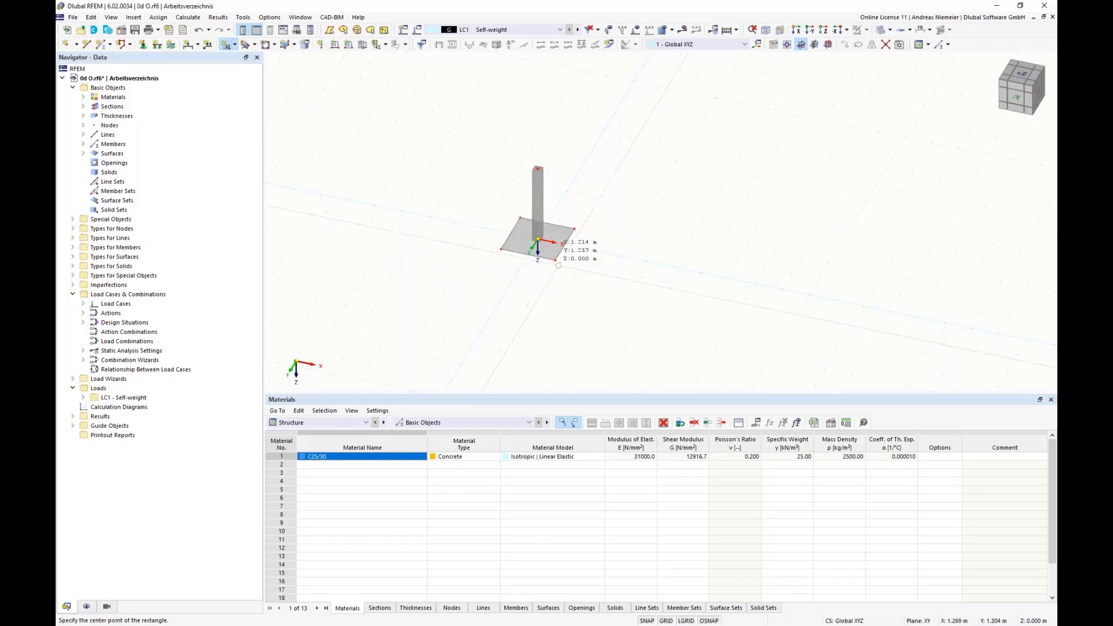
key(Escape)
Add linear dimensions to two adjacent front edges of the slab, offset about 0.6 m outward.
scroll(517, 257, up, 4)
ctrl+middle_drag(681, 293, 631, 298)
scroll(632, 299, up, 1)
click(190, 45)
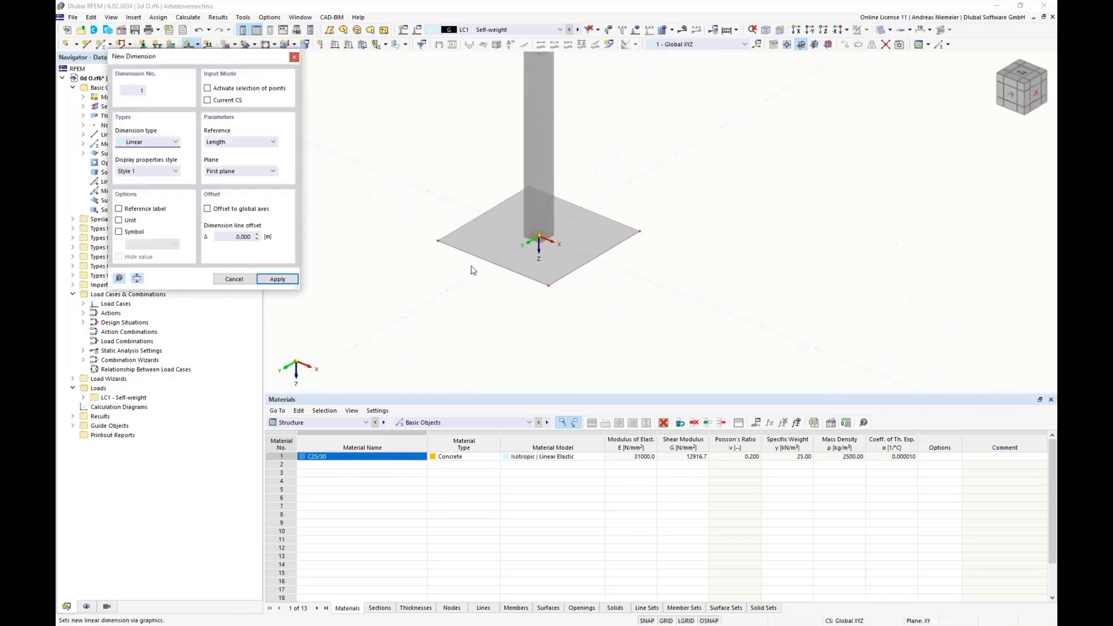
click(517, 286)
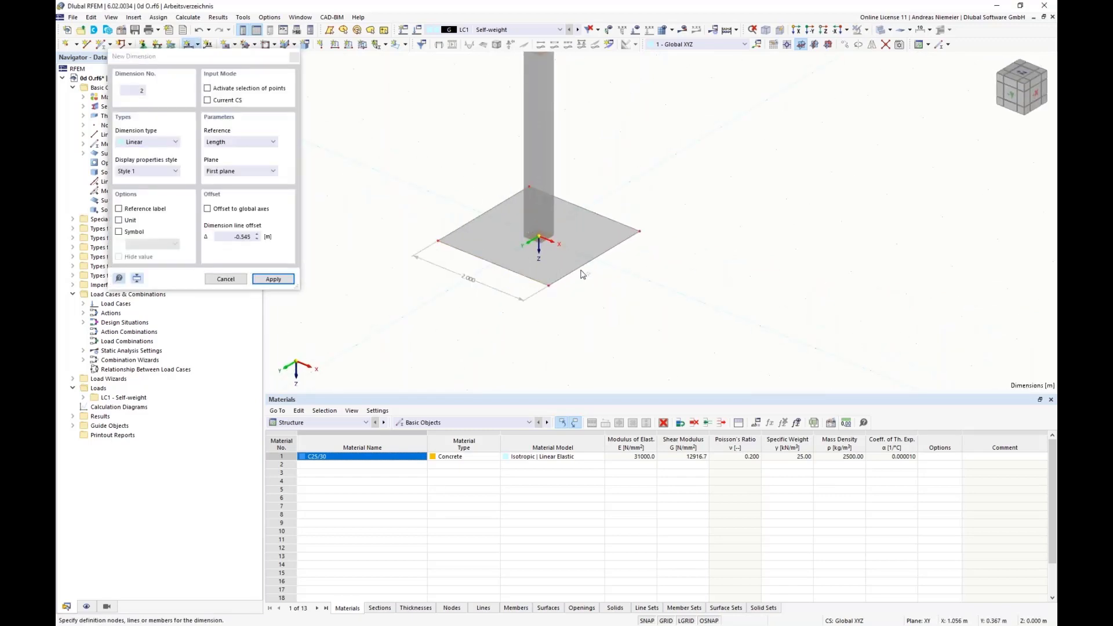
click(614, 296)
key(Escape)
scroll(637, 324, down, 3)
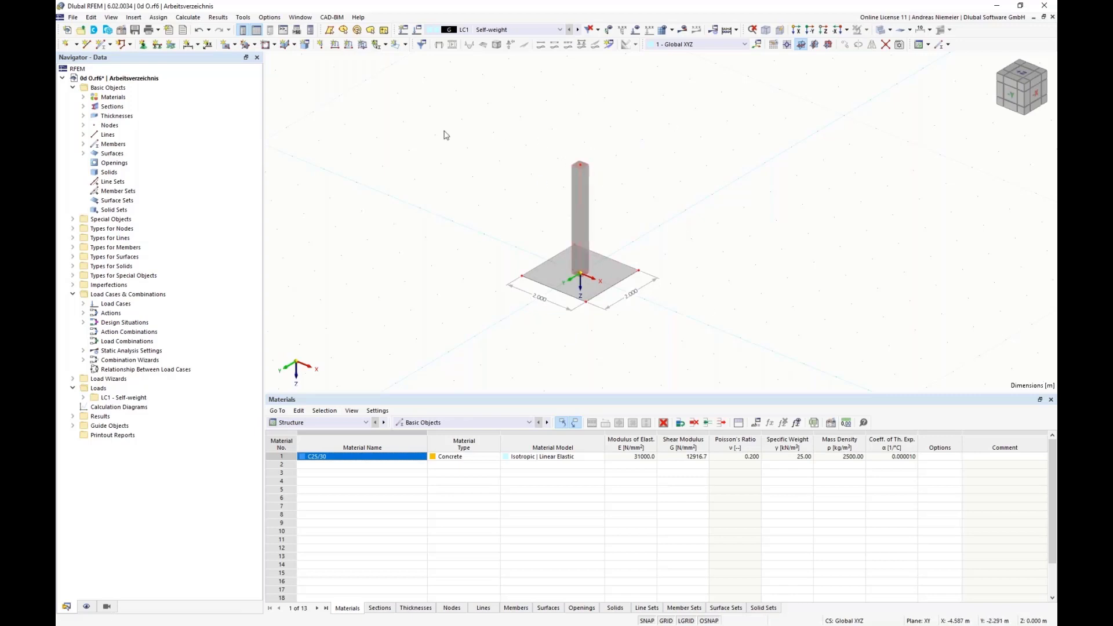
Define a new nodal load in LC1 with load type Components and a force Fx of 20 kN.
click(320, 46)
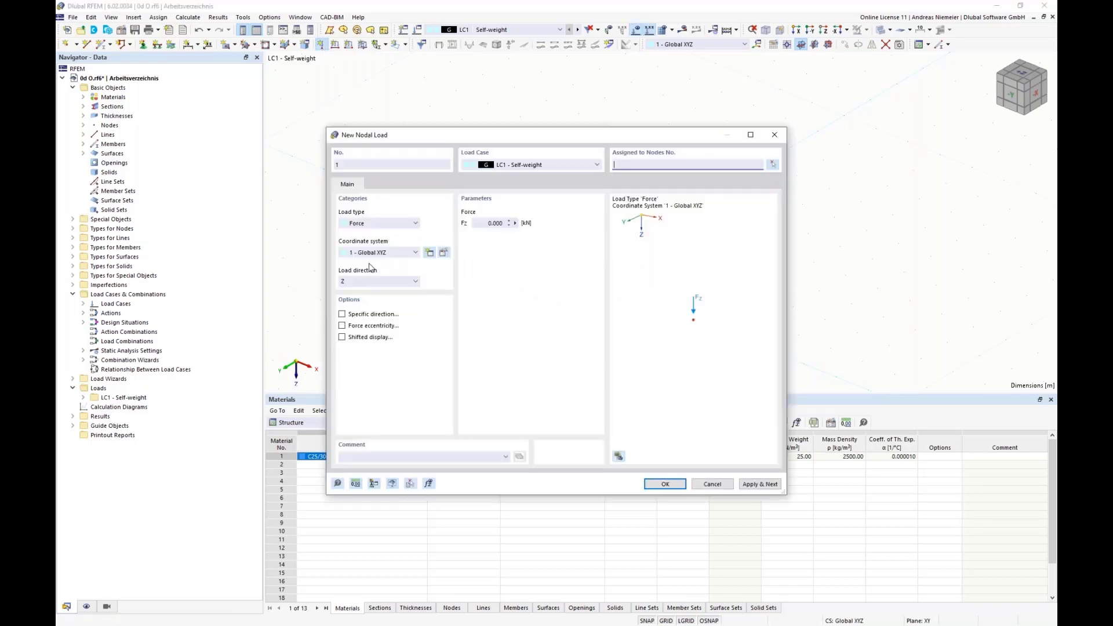
click(375, 224)
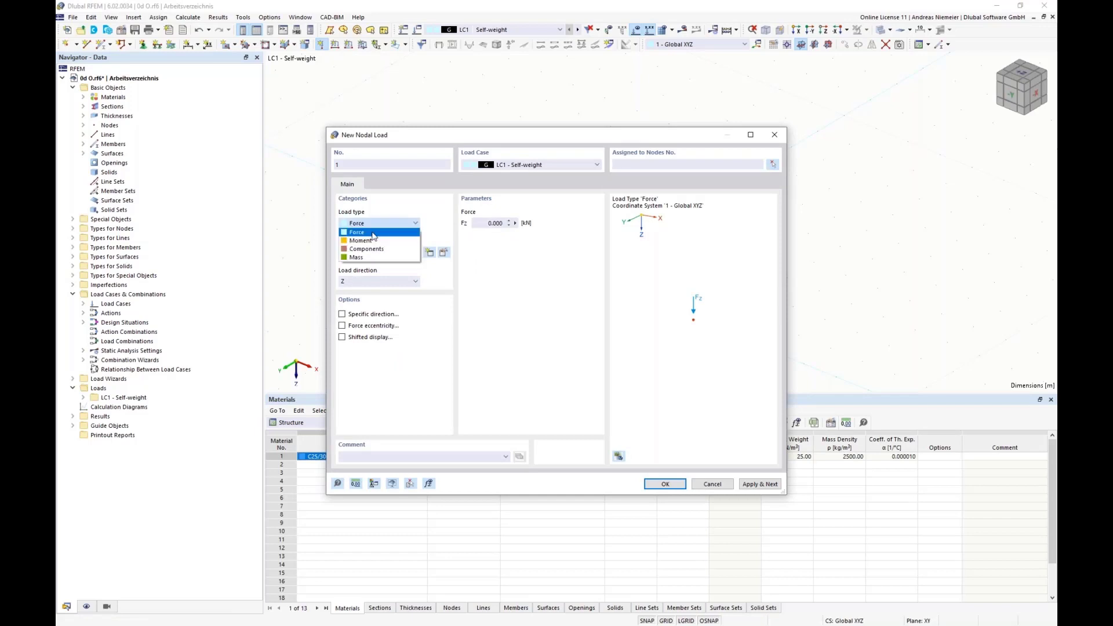
click(374, 240)
click(376, 223)
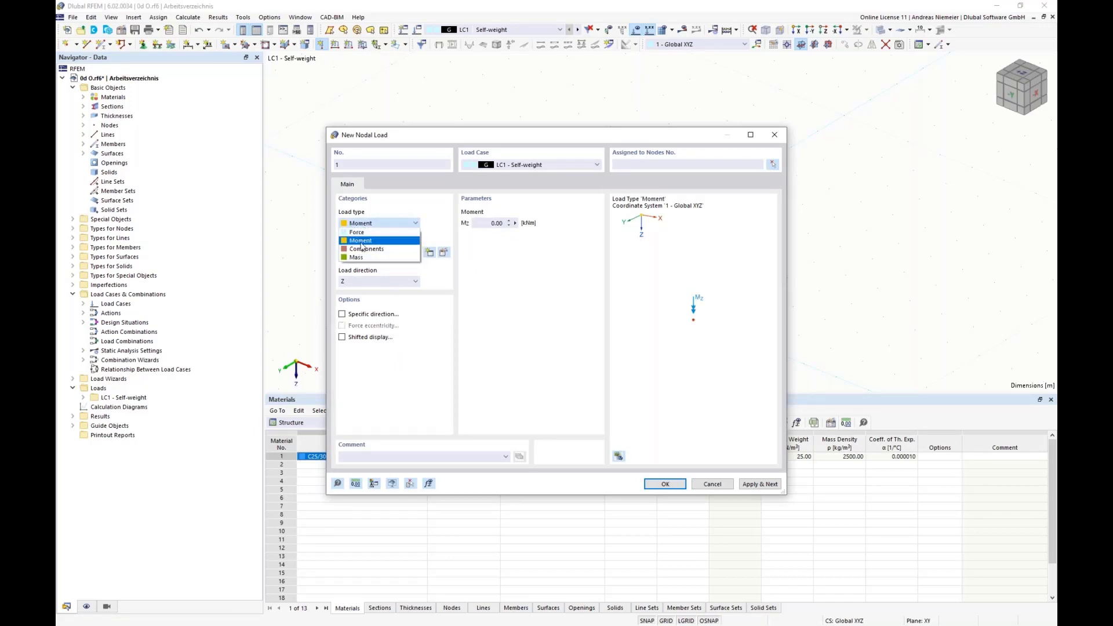
click(362, 251)
click(481, 223)
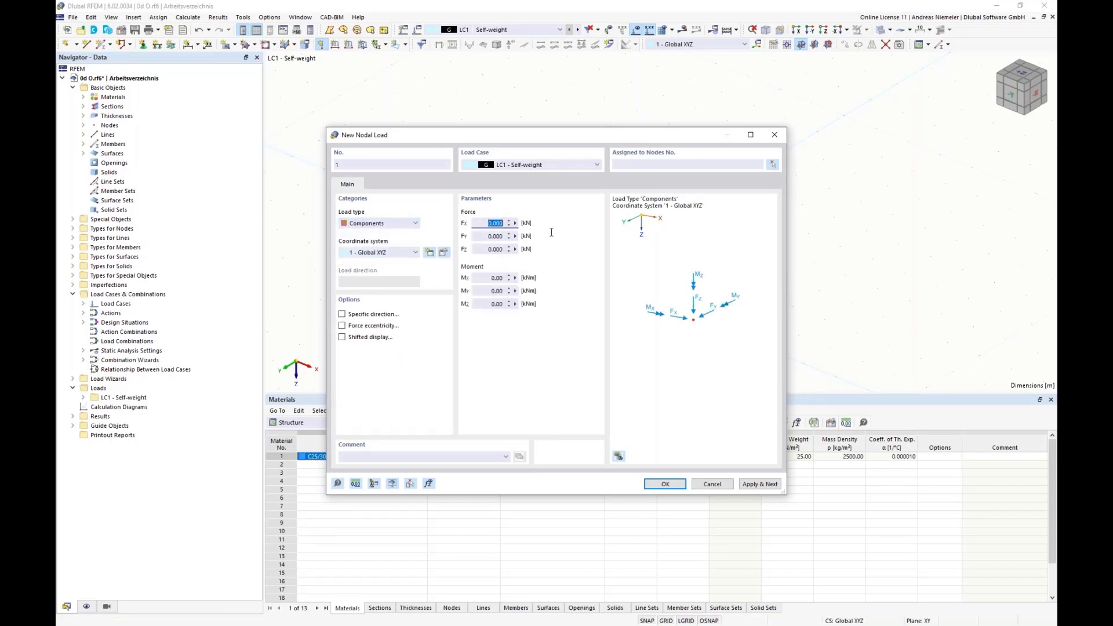
text(20)
Assign the nodal load to the node at the top of the column and accept it.
click(773, 164)
click(579, 165)
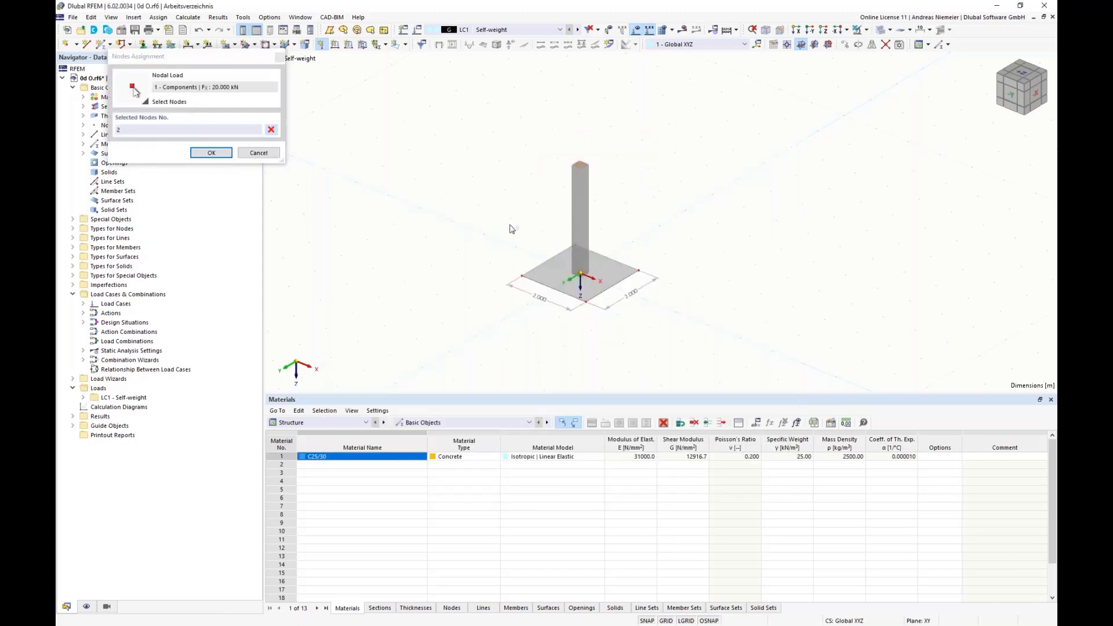
click(226, 156)
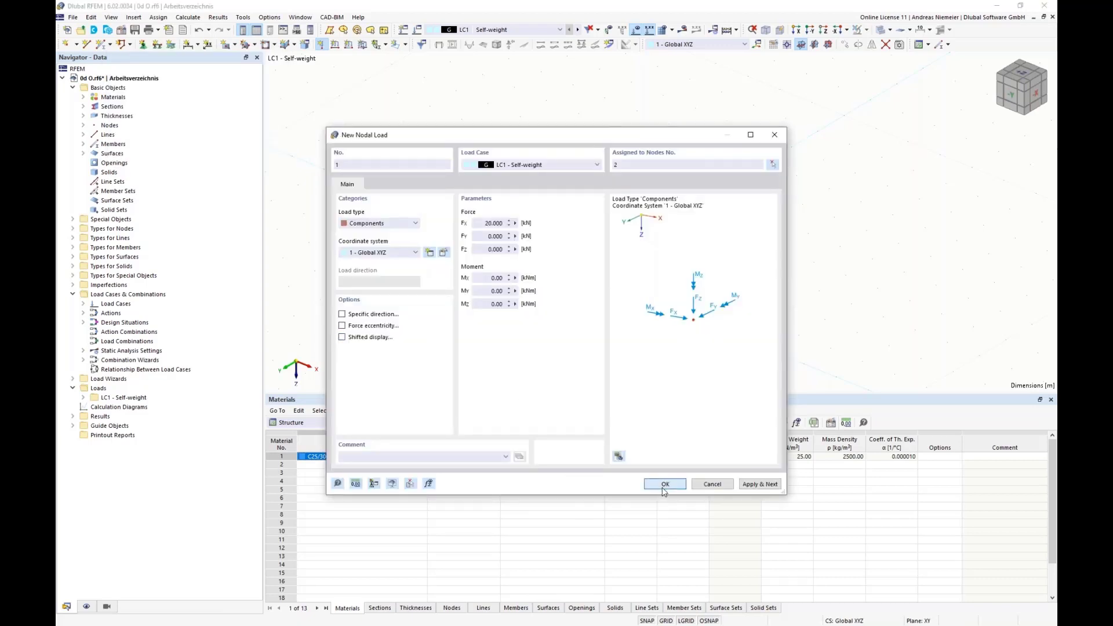
click(664, 485)
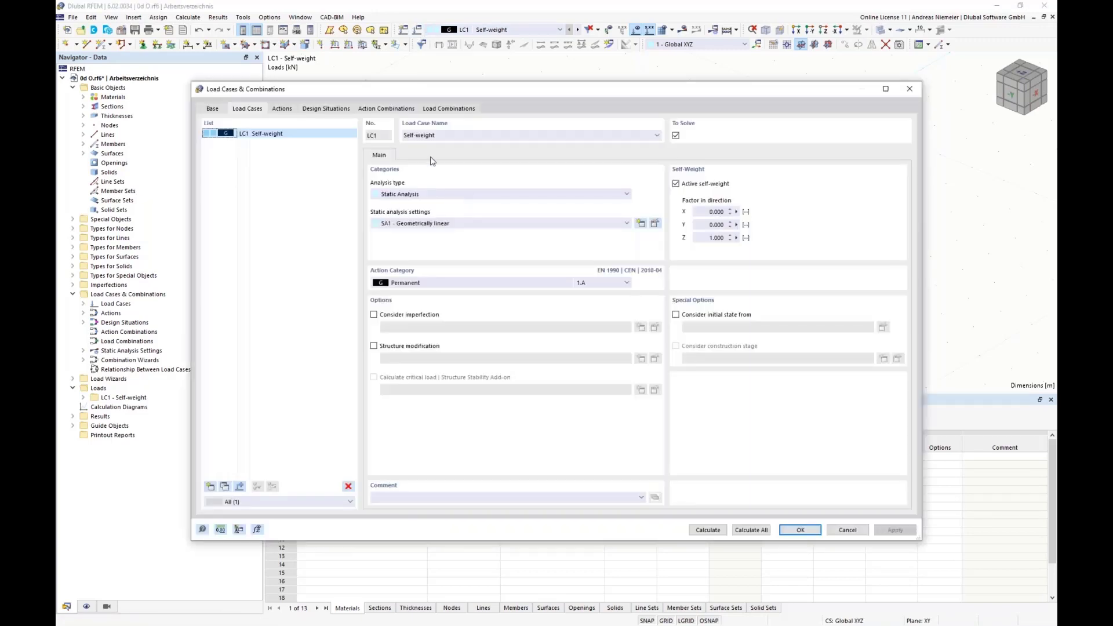
Disable the combination wizard and the standards for load case classification, confirm deleting the related actions and design situations, and accept the settings.
click(211, 109)
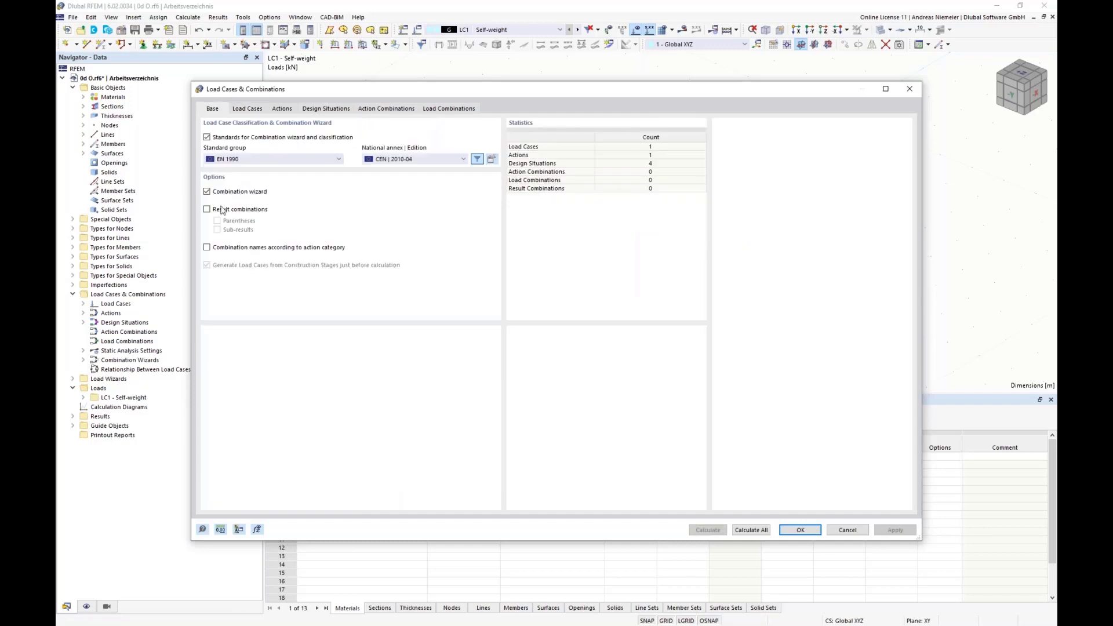
click(208, 192)
click(223, 141)
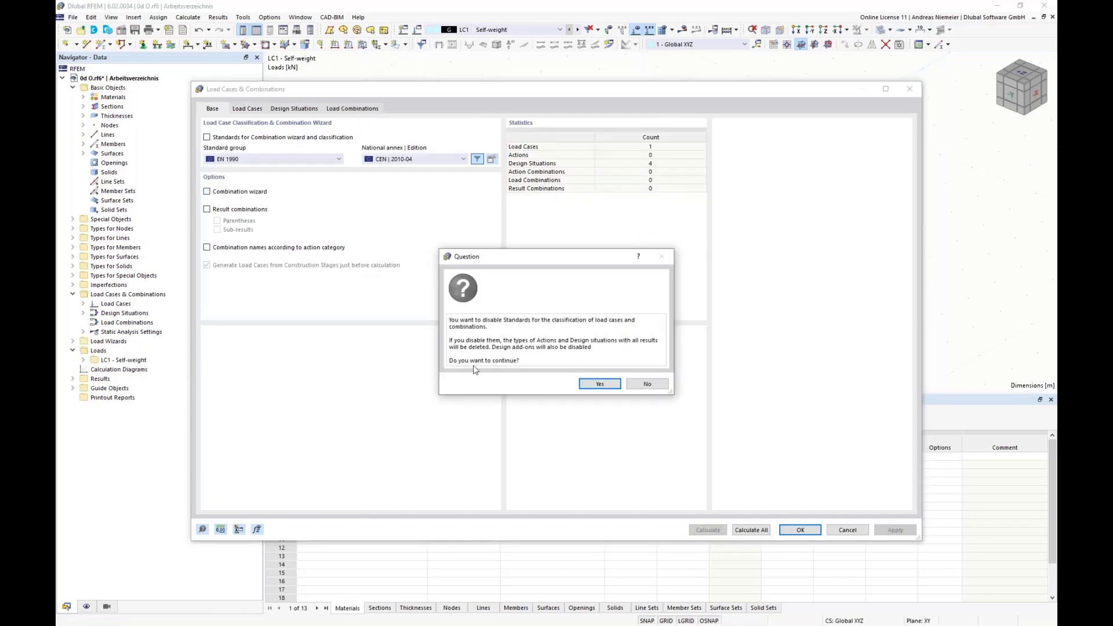
click(600, 387)
click(246, 110)
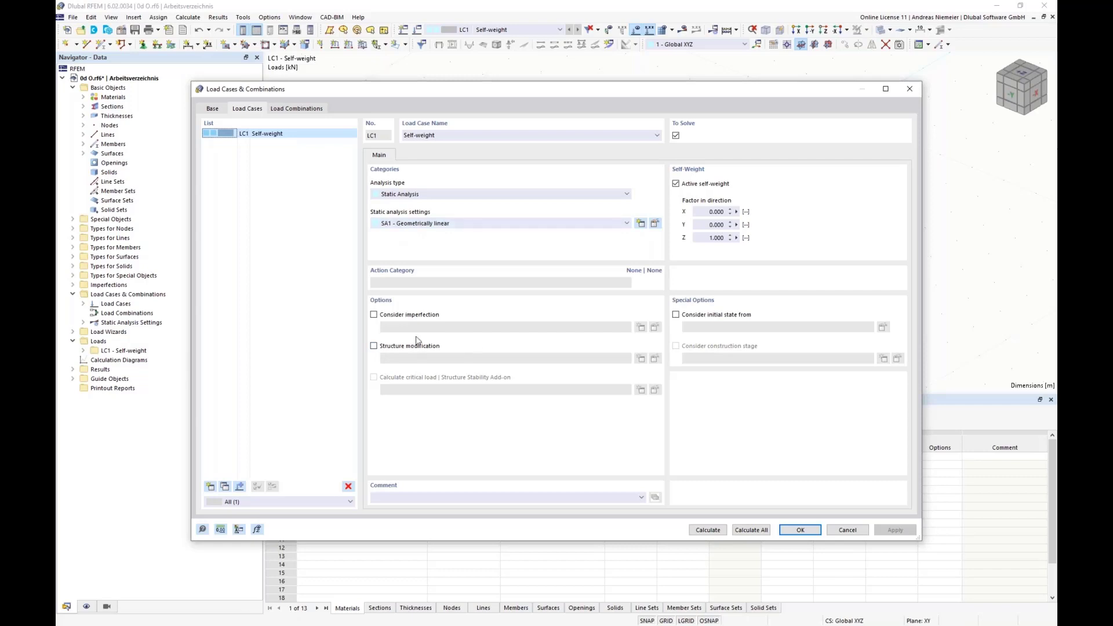
click(800, 530)
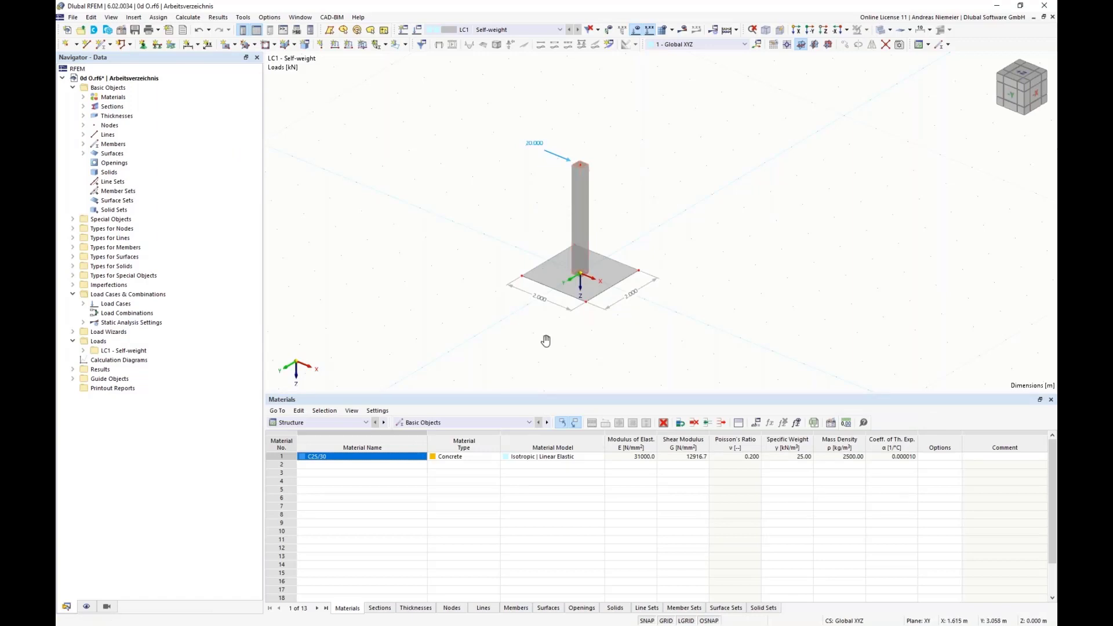
Enable the support option for the slab surface and create a new surface support assigned to it.
middle_drag(547, 343, 462, 316)
scroll(453, 267, up, 1)
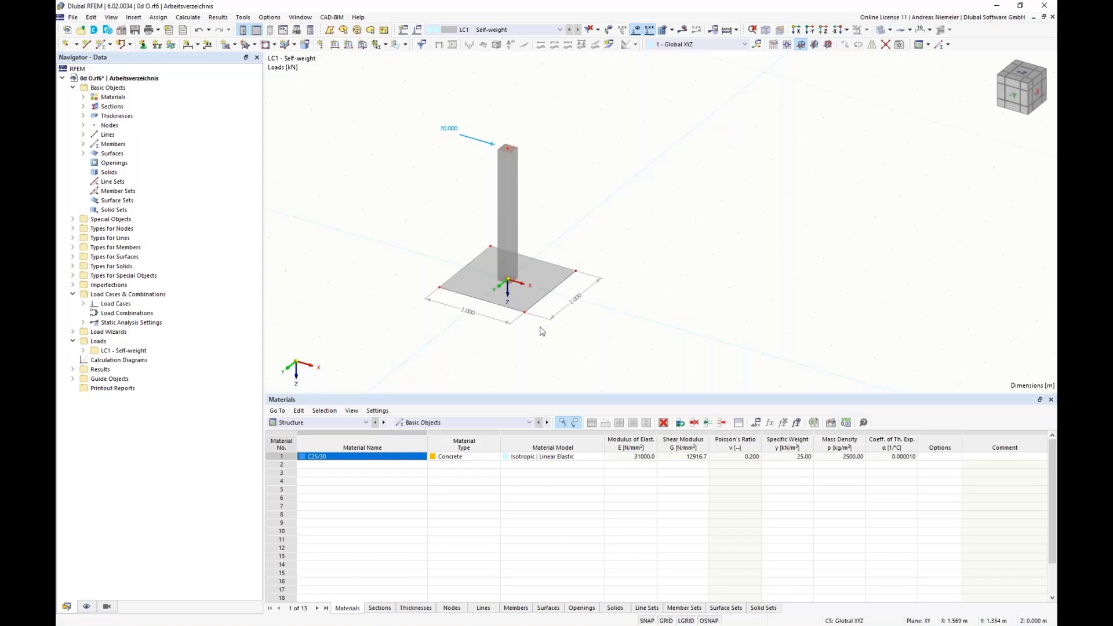
double_click(529, 298)
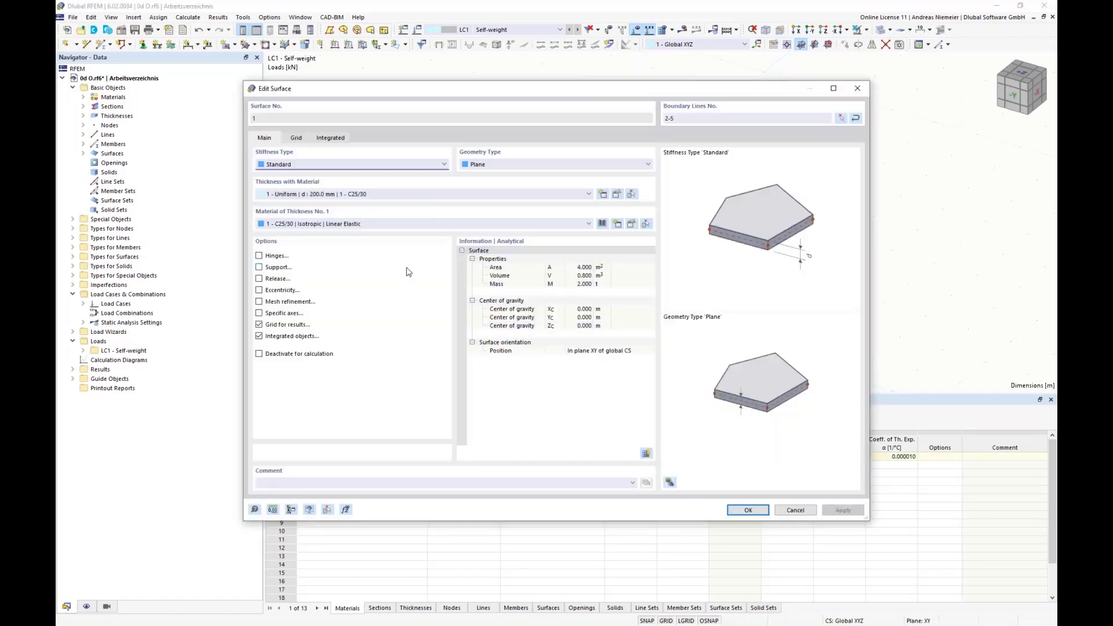
click(259, 267)
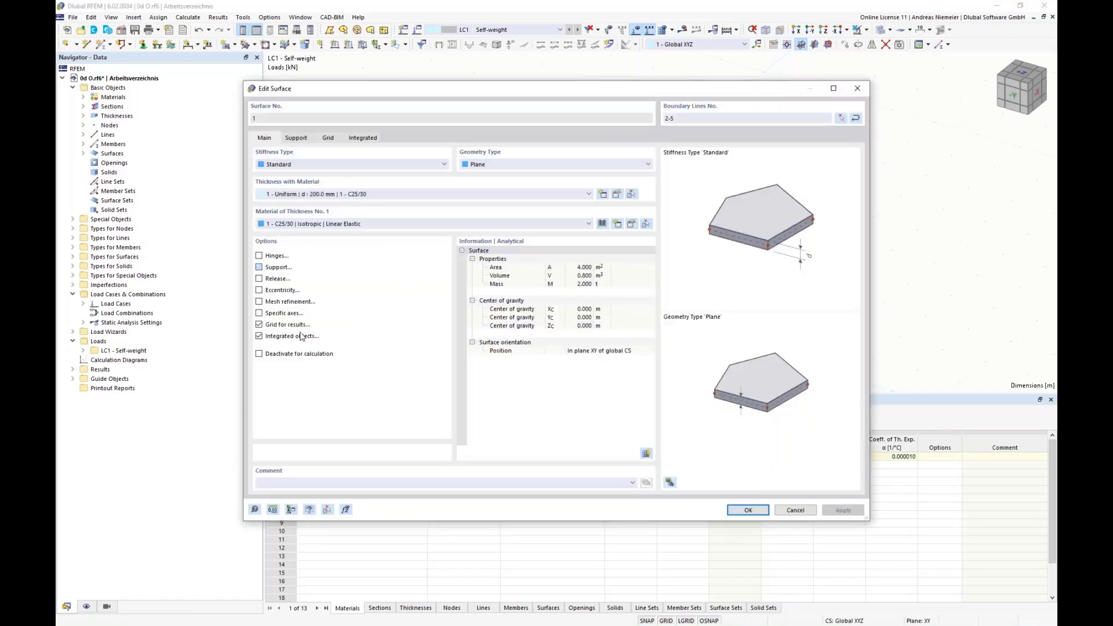
click(296, 138)
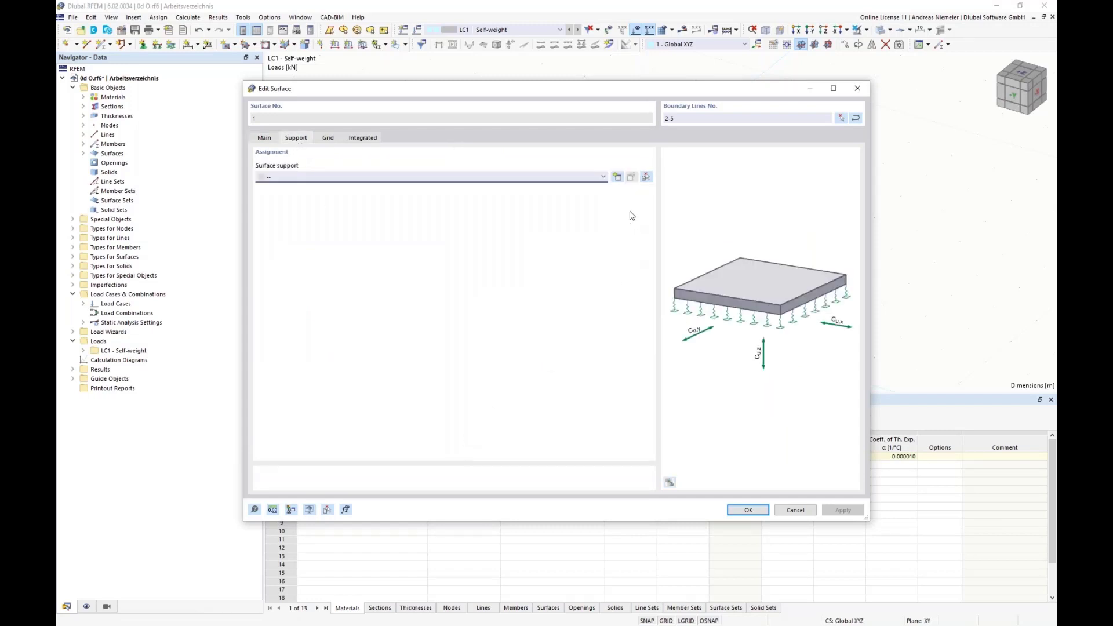
click(618, 177)
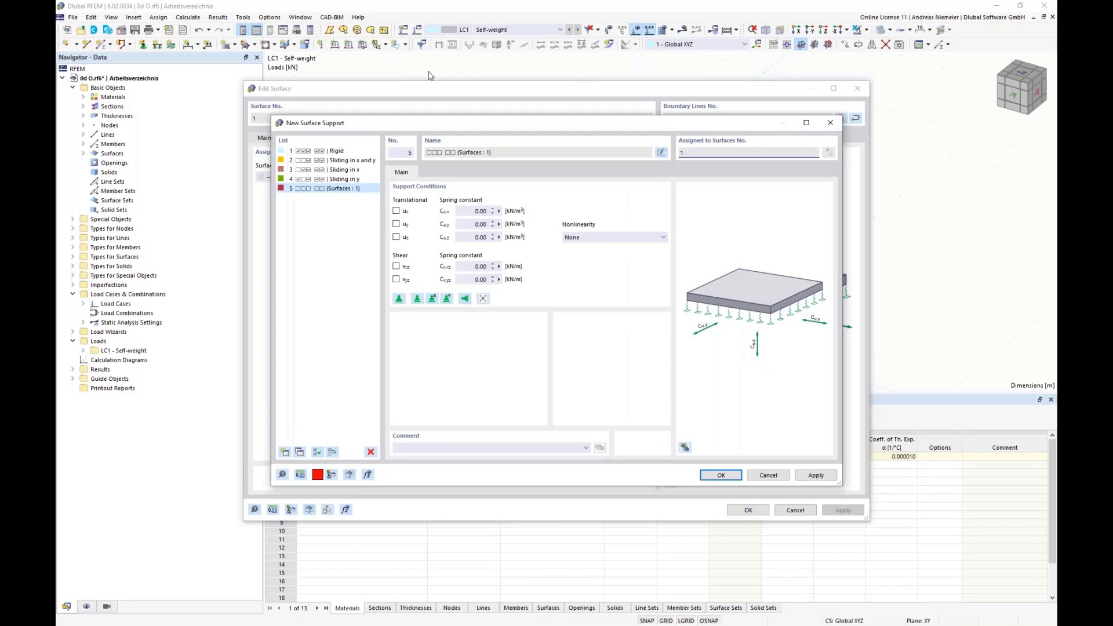
Fix the surface support's translations in x and y, set its vertical spring constant Cu,z to 100000 kN/m³, and accept the support and surface.
click(396, 211)
click(396, 224)
double_click(457, 237)
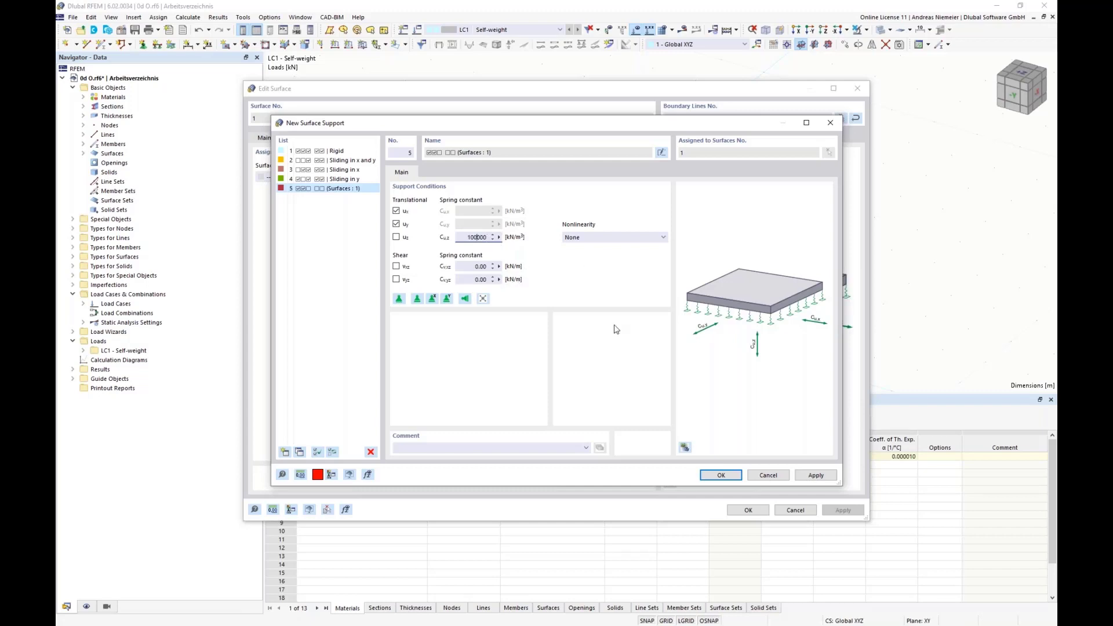
click(720, 475)
click(747, 510)
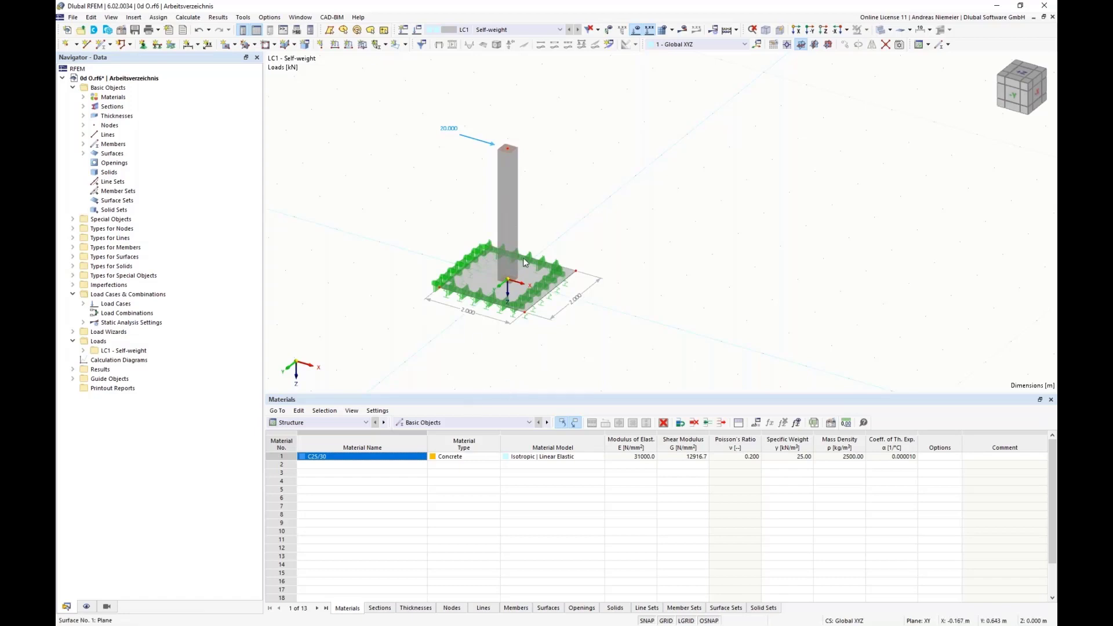
Calculate load case LC1 and display the global deformations of the column and slab.
click(683, 29)
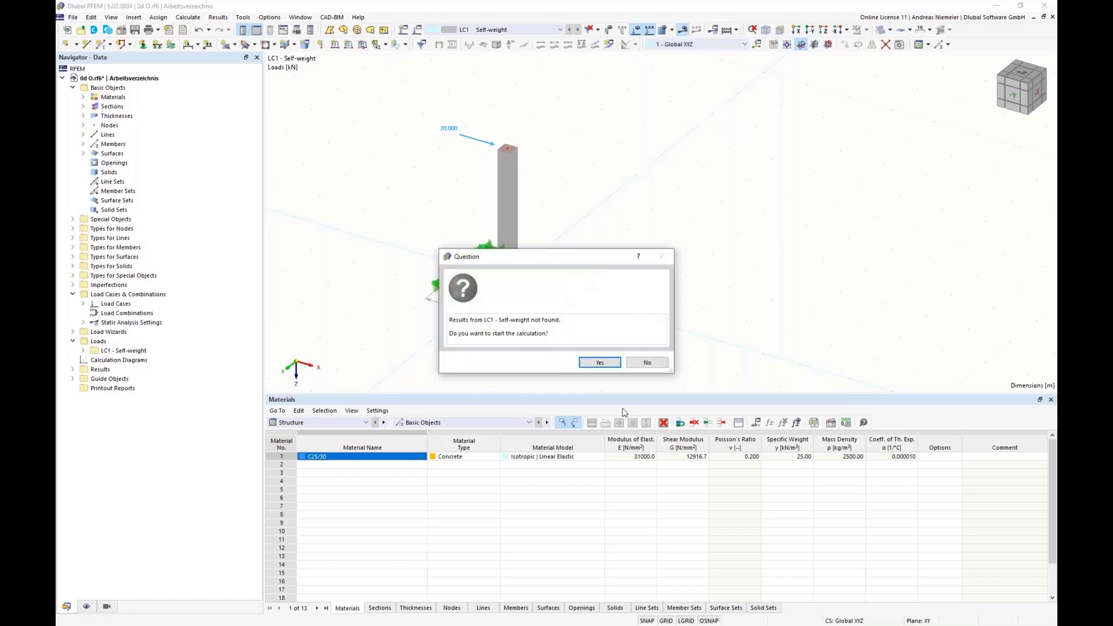
click(608, 364)
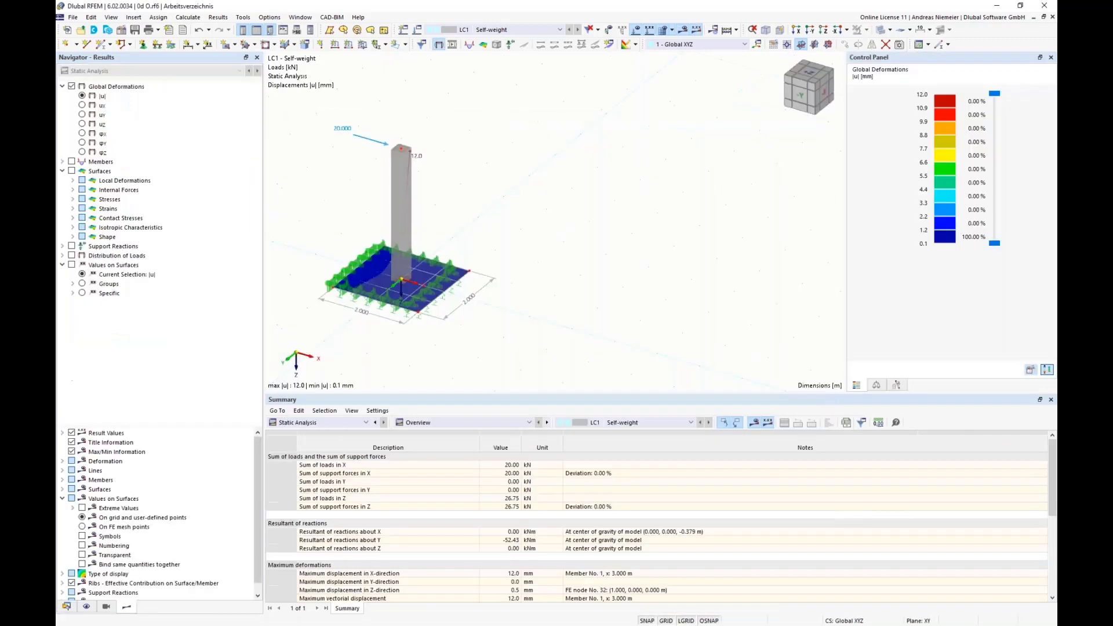
scroll(396, 360, down, 1)
middle_drag(396, 362, 474, 357)
scroll(475, 357, down, 1)
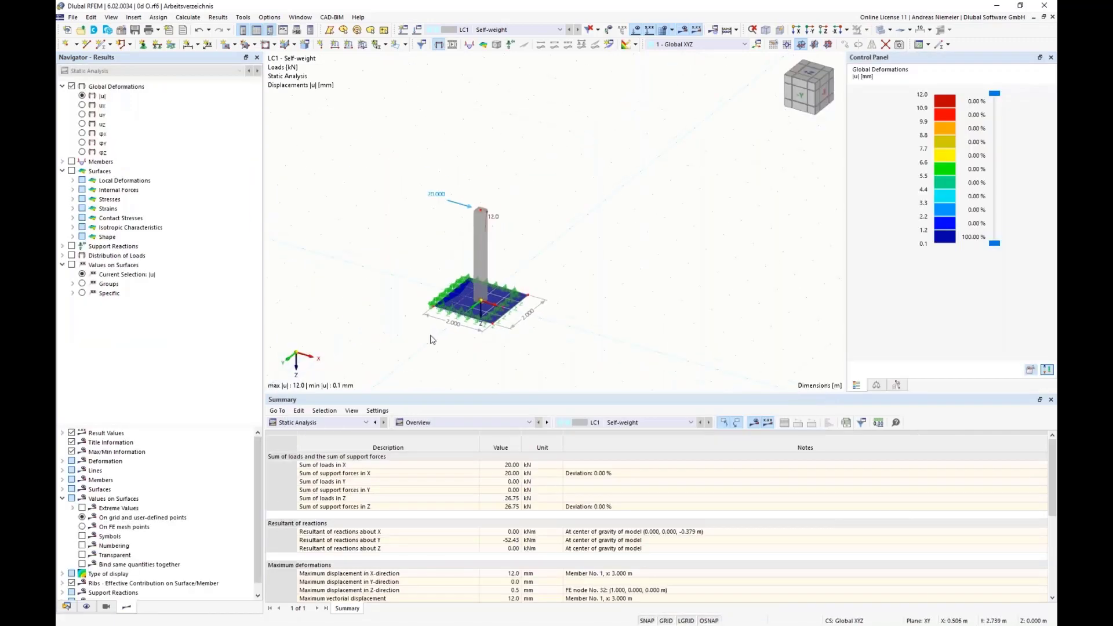
scroll(431, 339, up, 2)
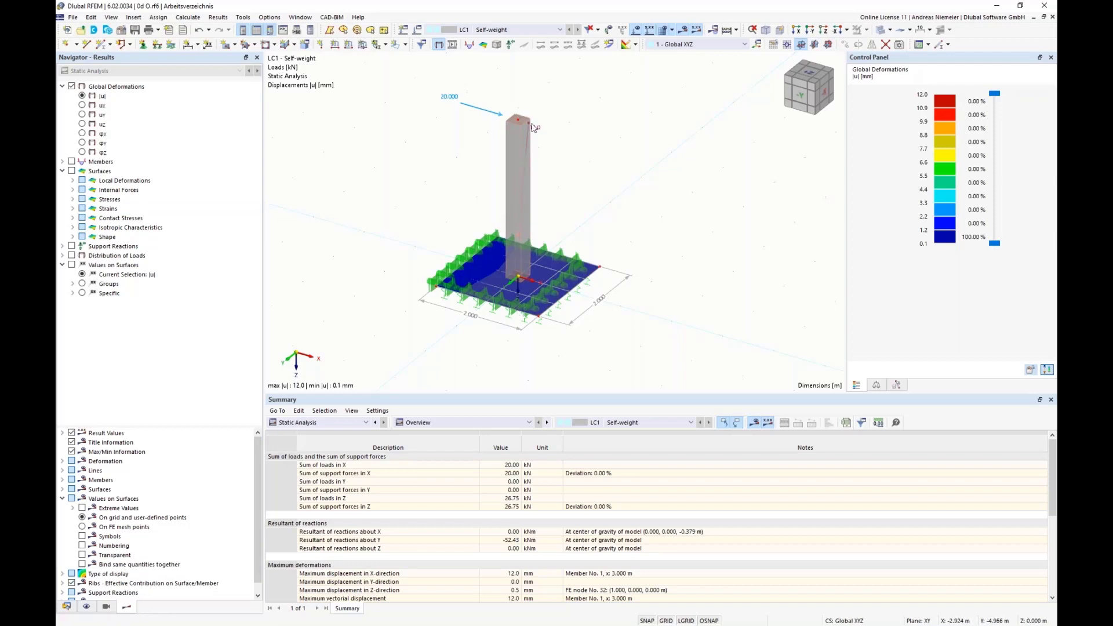
Switch the model display to wireframe to examine the column's deformed shape.
click(889, 29)
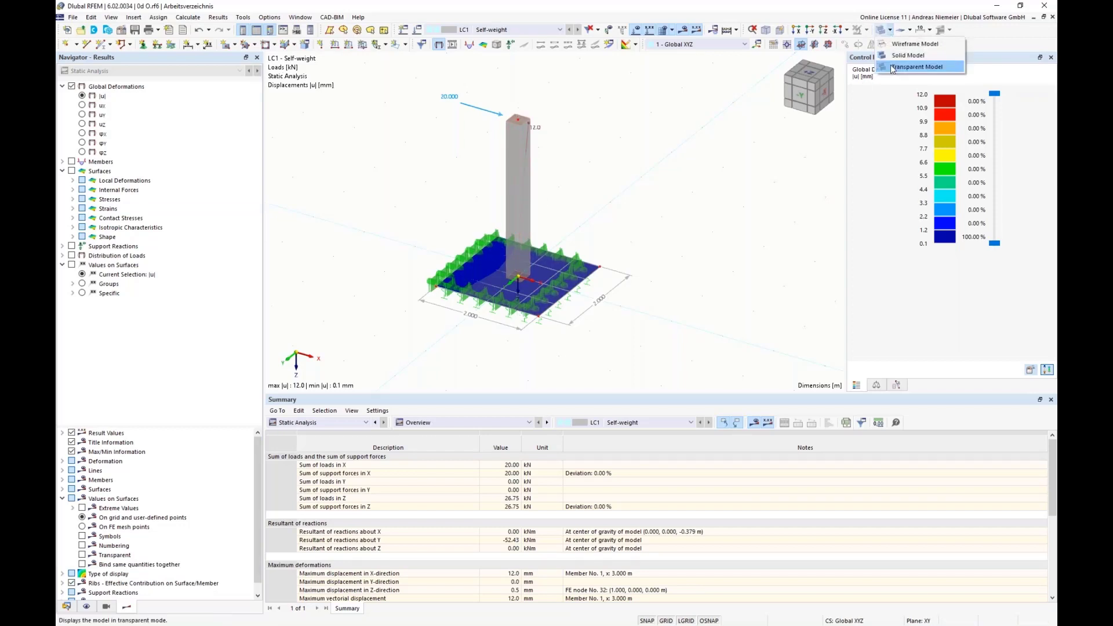
click(918, 43)
scroll(439, 345, up, 1)
ctrl+middle_drag(439, 346, 450, 343)
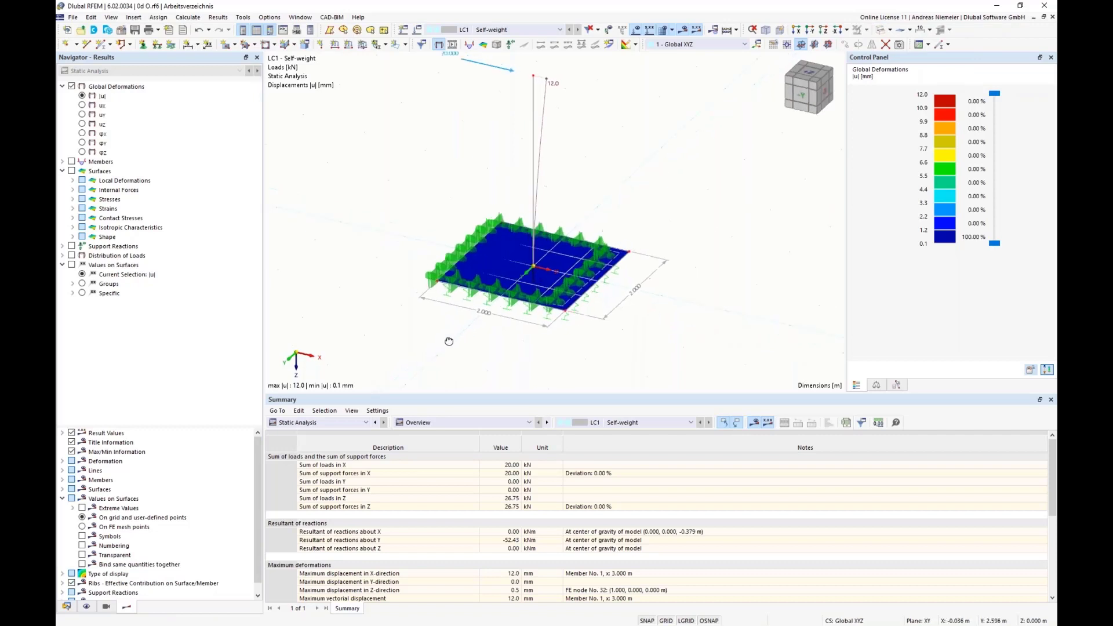
scroll(450, 342, down, 1)
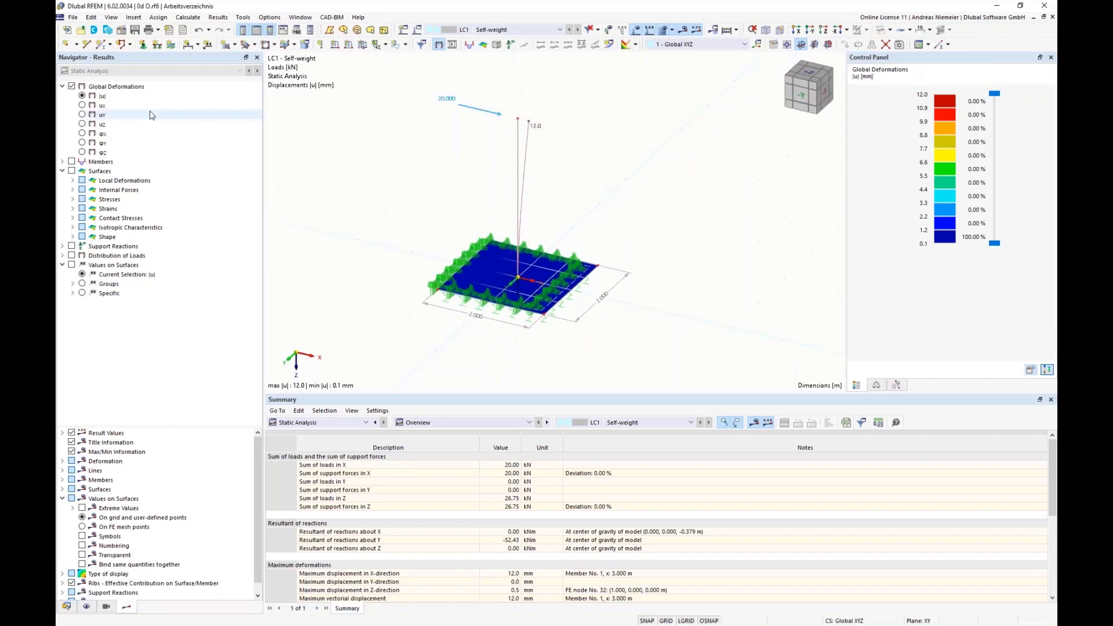
Display the column's member internal forces, first the shear force Vz and then the bending moment My.
click(62, 161)
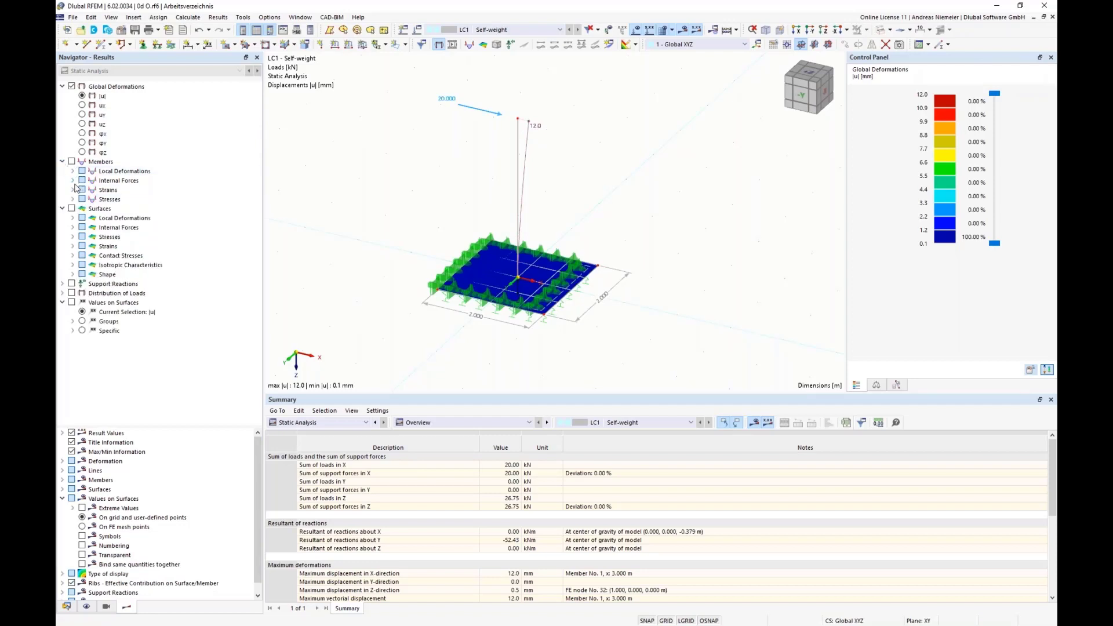
click(73, 181)
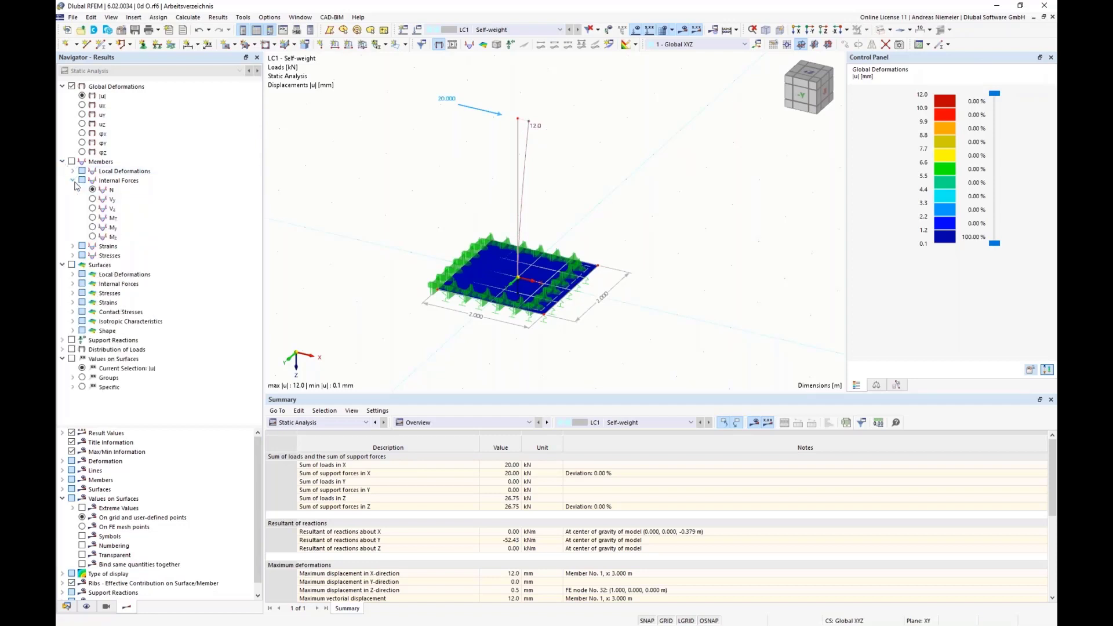
click(93, 209)
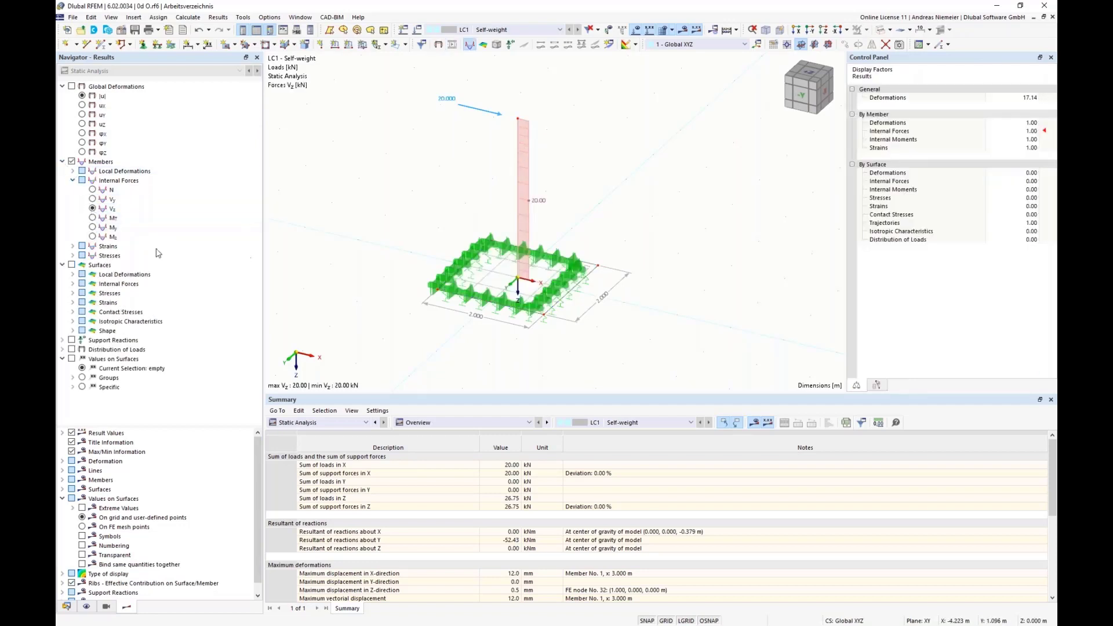
click(93, 227)
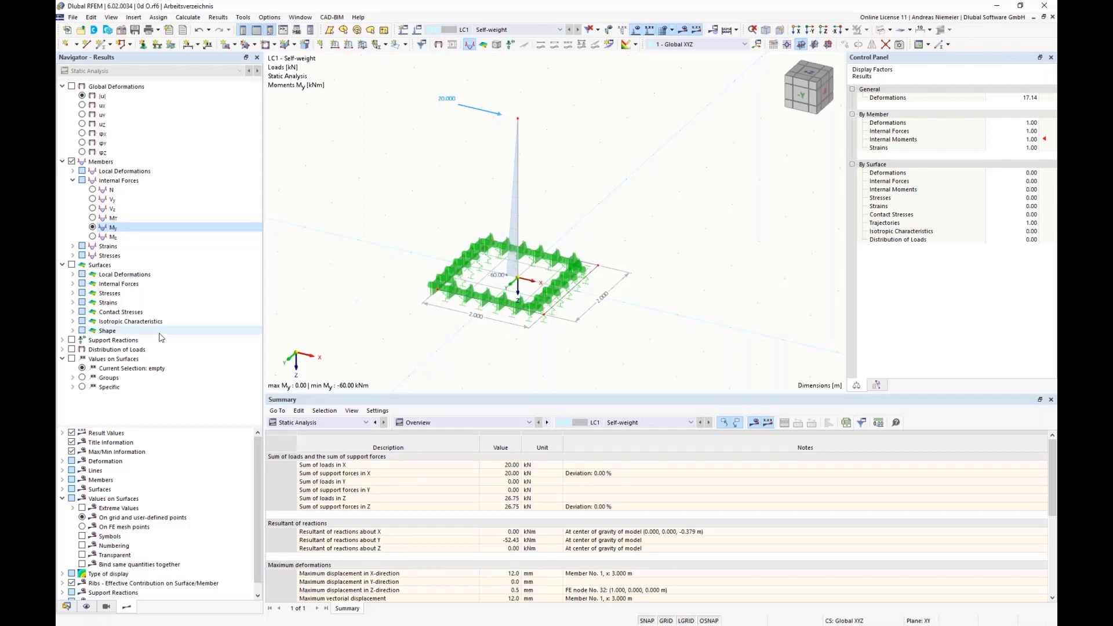
Display the basic internal moment mx on the slab surface.
click(72, 283)
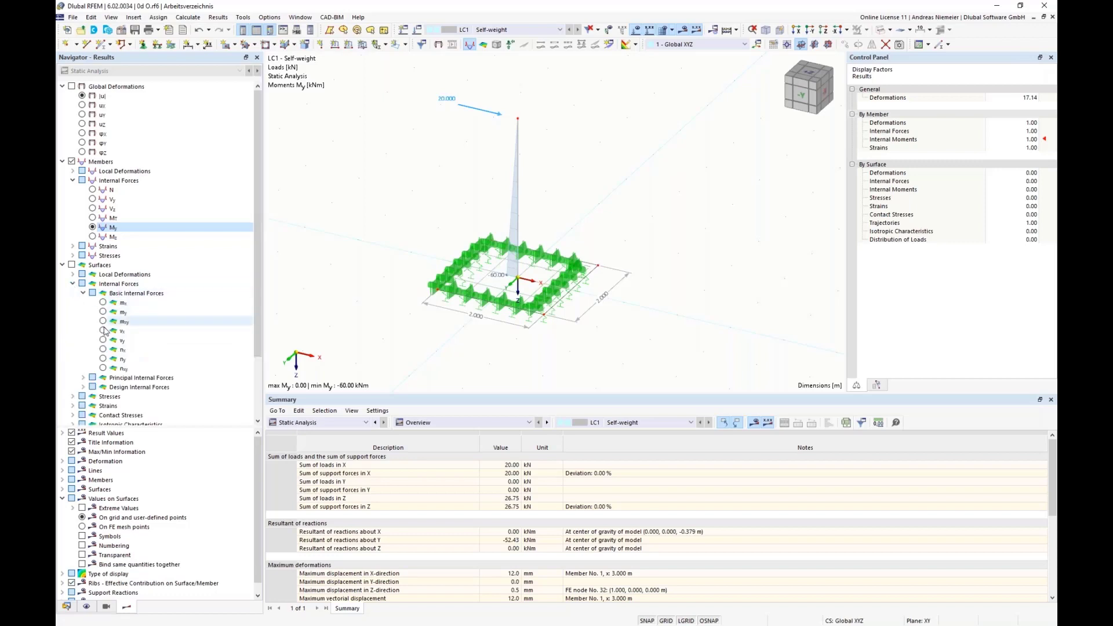
click(103, 302)
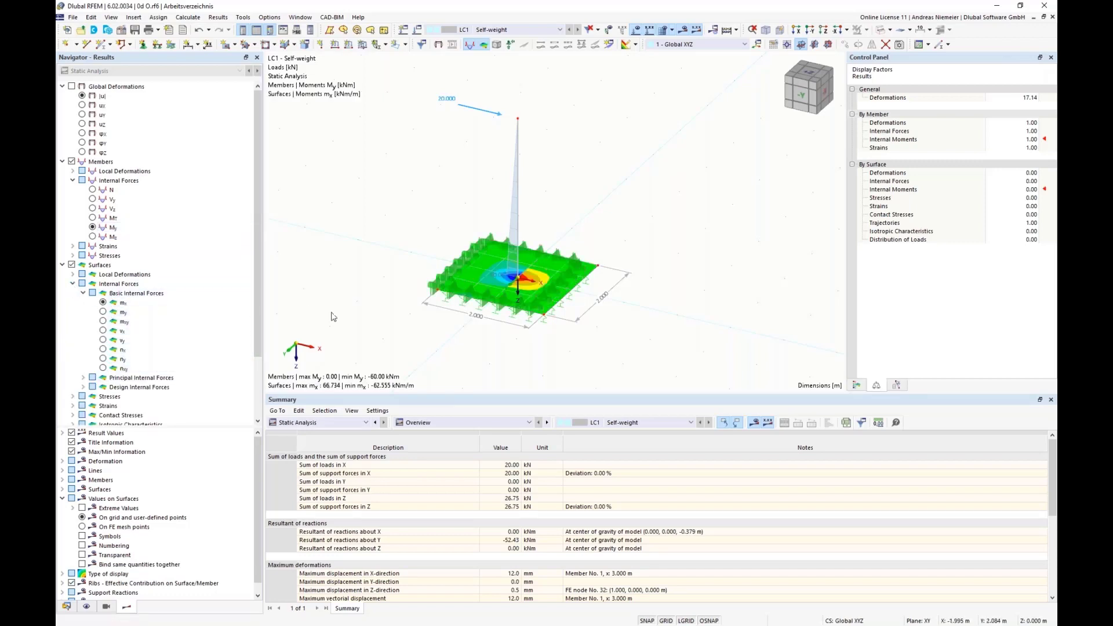
scroll(70, 214, down, 3)
click(72, 209)
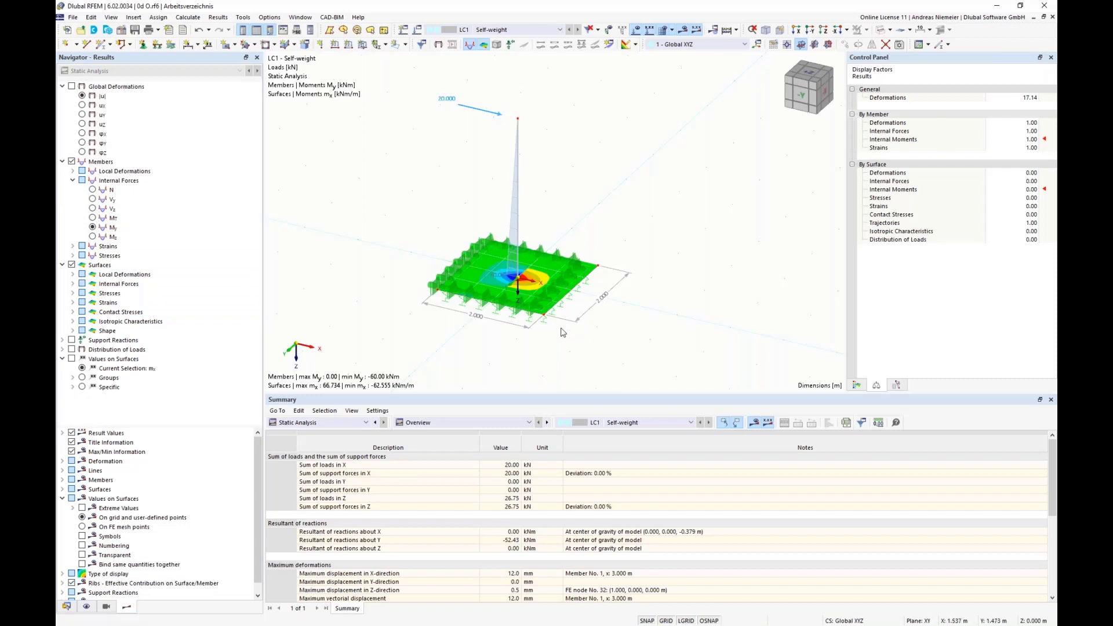
Display the contact stresses σz beneath the slab surface.
click(72, 312)
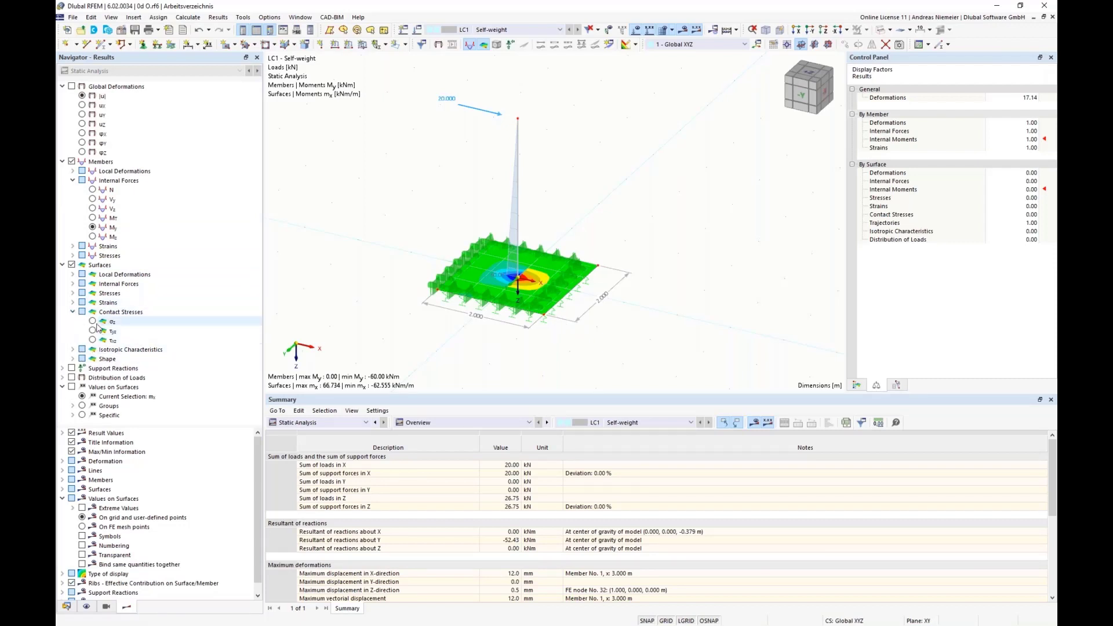
click(93, 321)
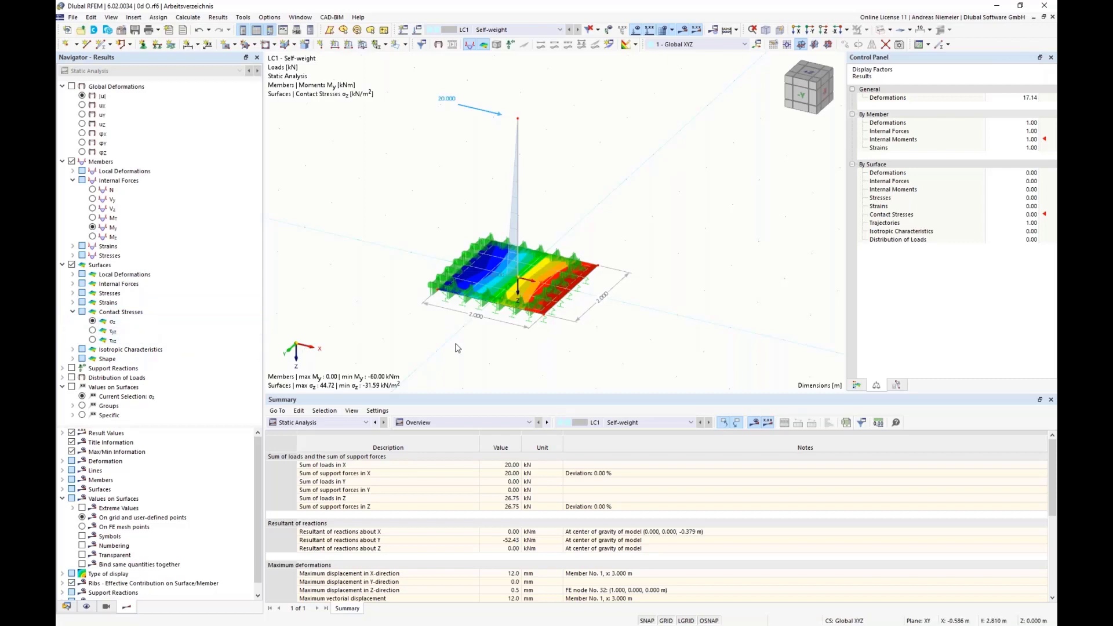
middle_drag(604, 333, 601, 300)
scroll(601, 301, down, 1)
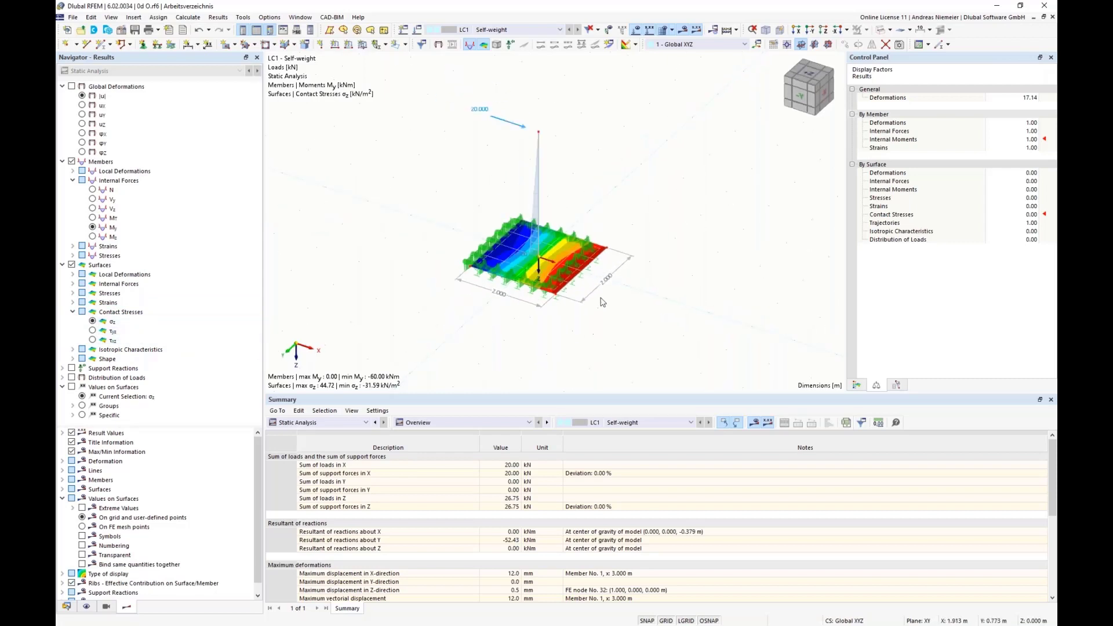
Hide the types for surfaces in the model display so the support symbols do not cover the slab's contact stresses.
click(87, 606)
scroll(175, 232, up, 10)
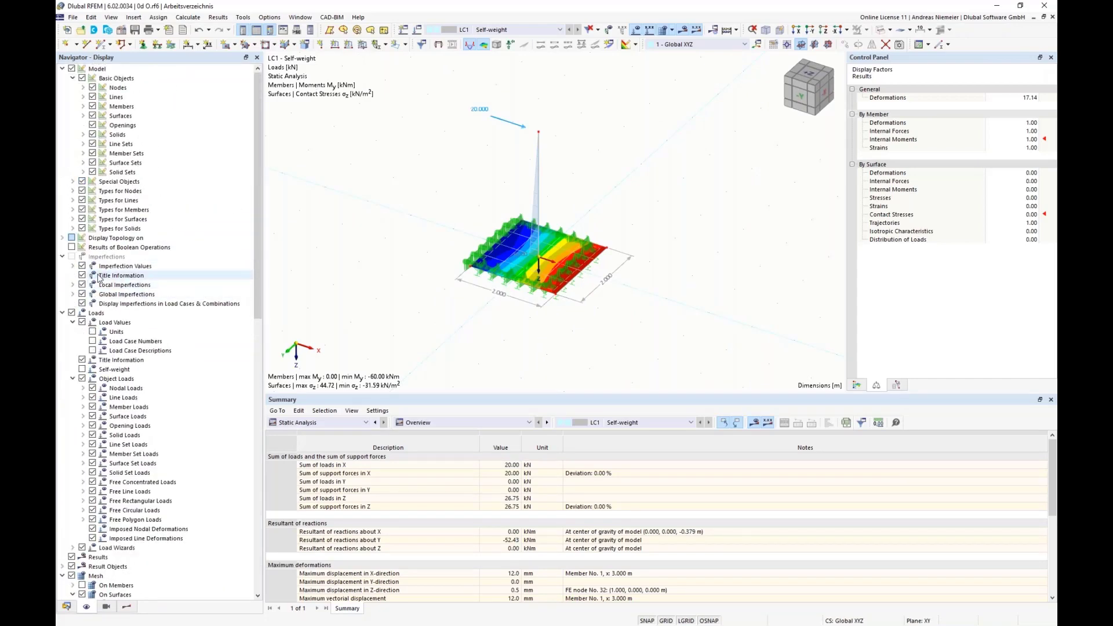
click(81, 219)
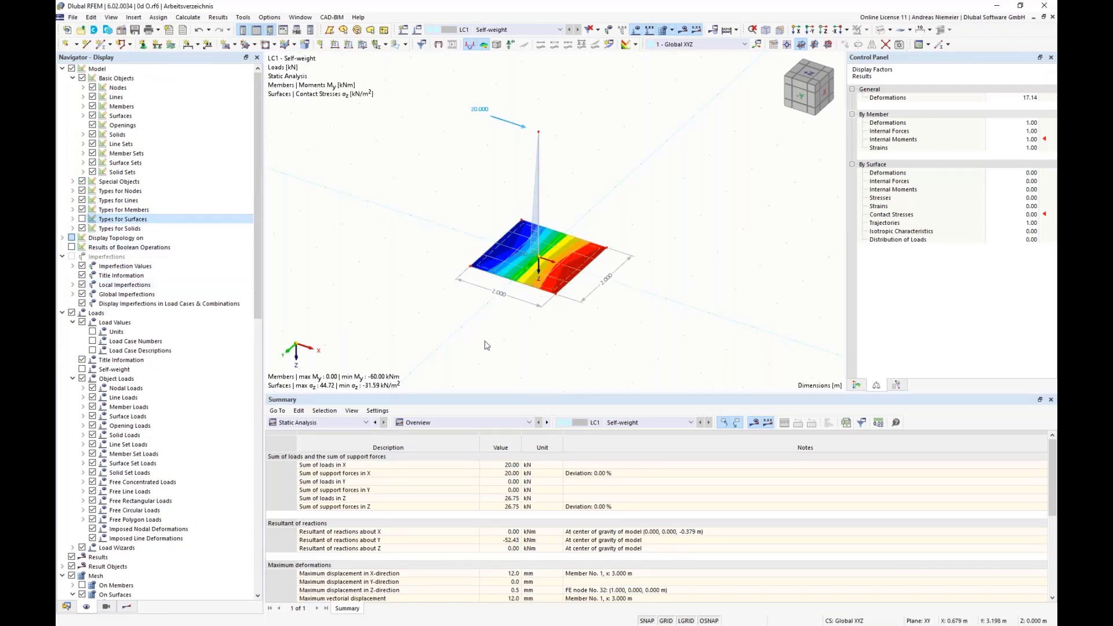
scroll(472, 284, up, 2)
scroll(536, 260, up, 2)
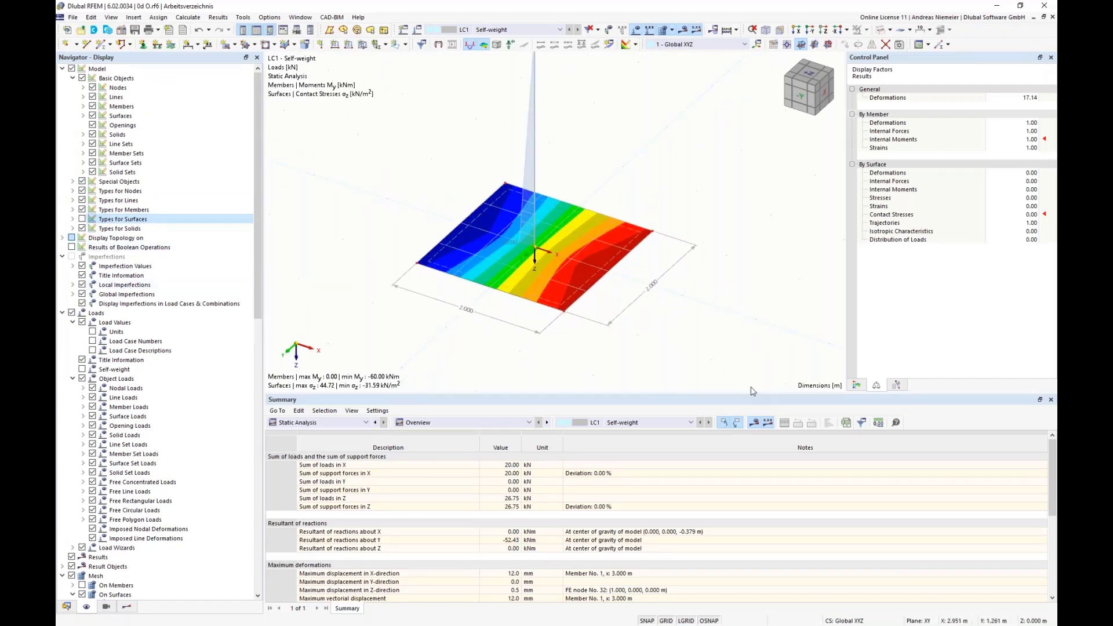
scroll(538, 262, down, 2)
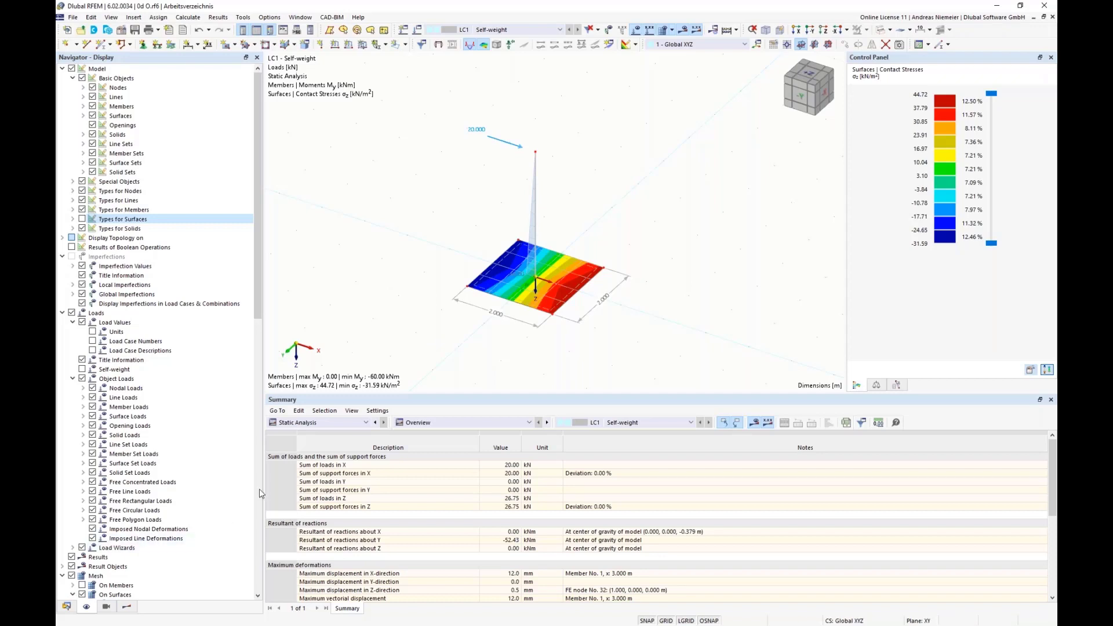
Show the structure table of surface supports under the types for surfaces.
click(325, 423)
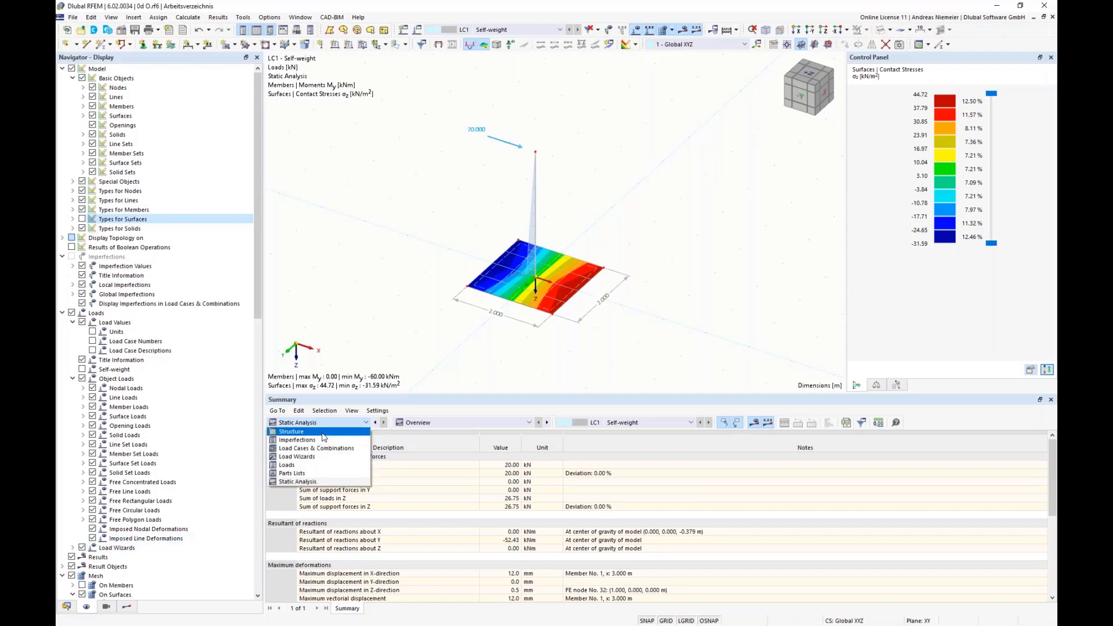
click(322, 432)
click(464, 422)
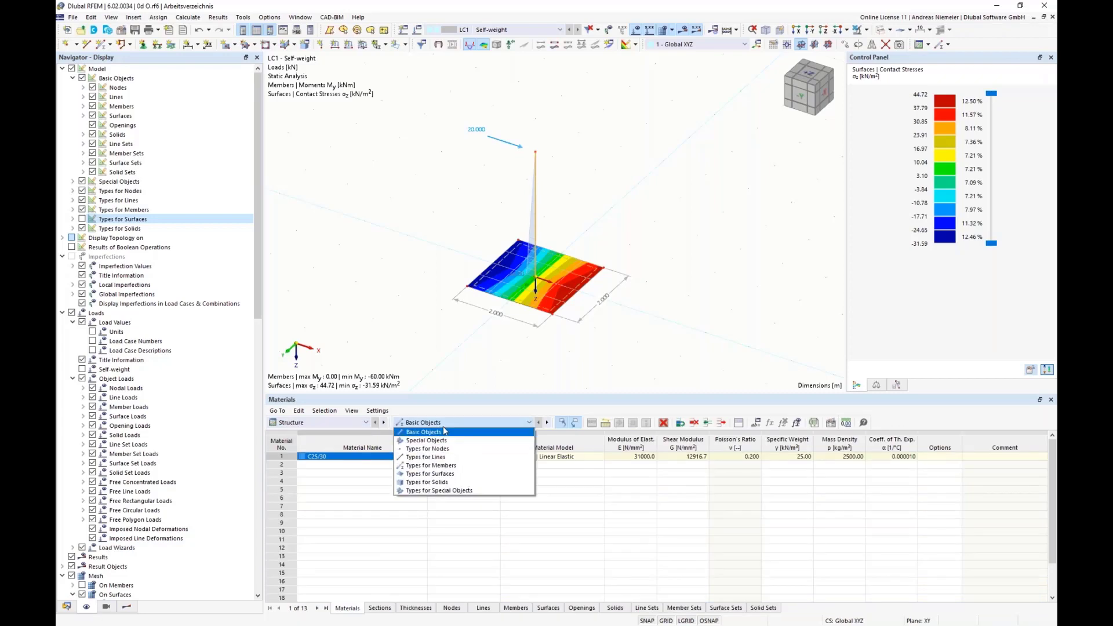
click(446, 474)
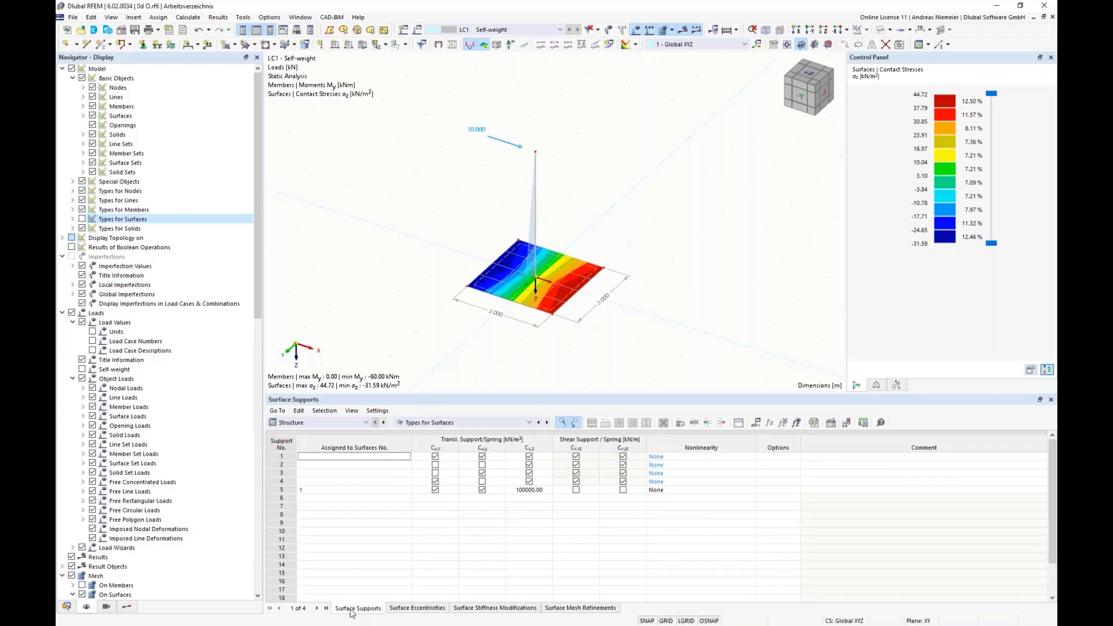
Delete the four unassigned surface supports and their empty rows so only the support assigned to surface 1 is left.
drag(282, 456, 282, 481)
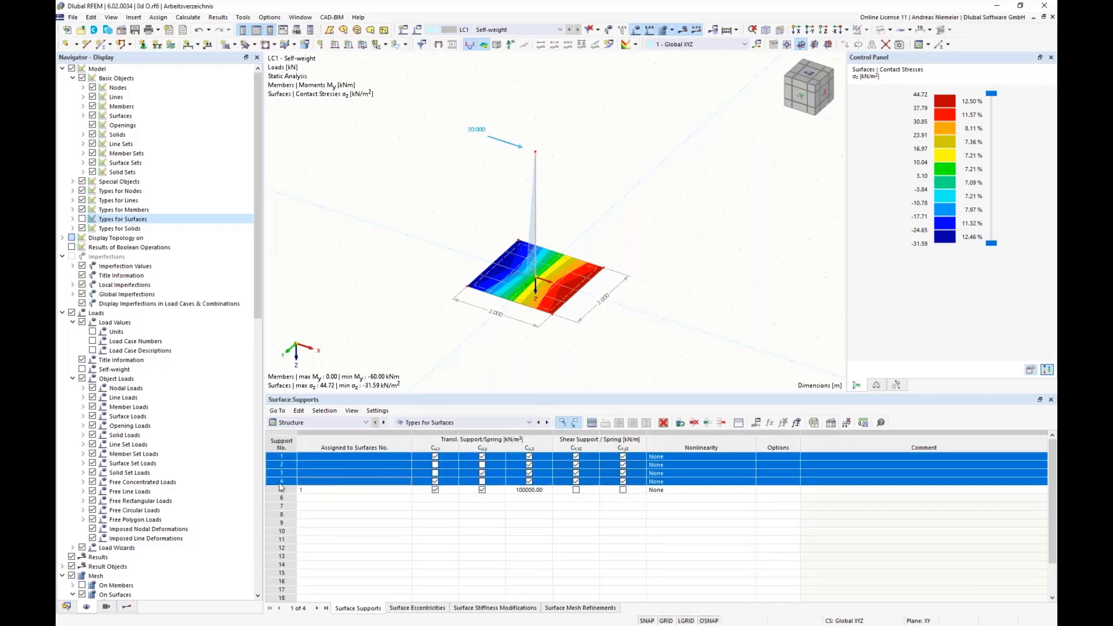
click(664, 422)
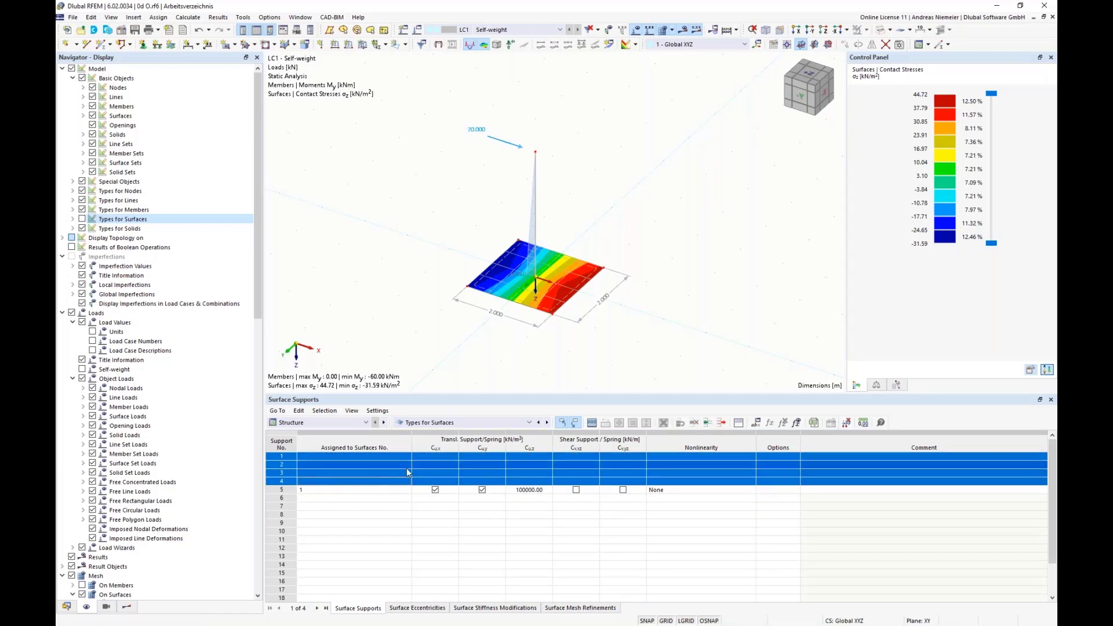
click(722, 422)
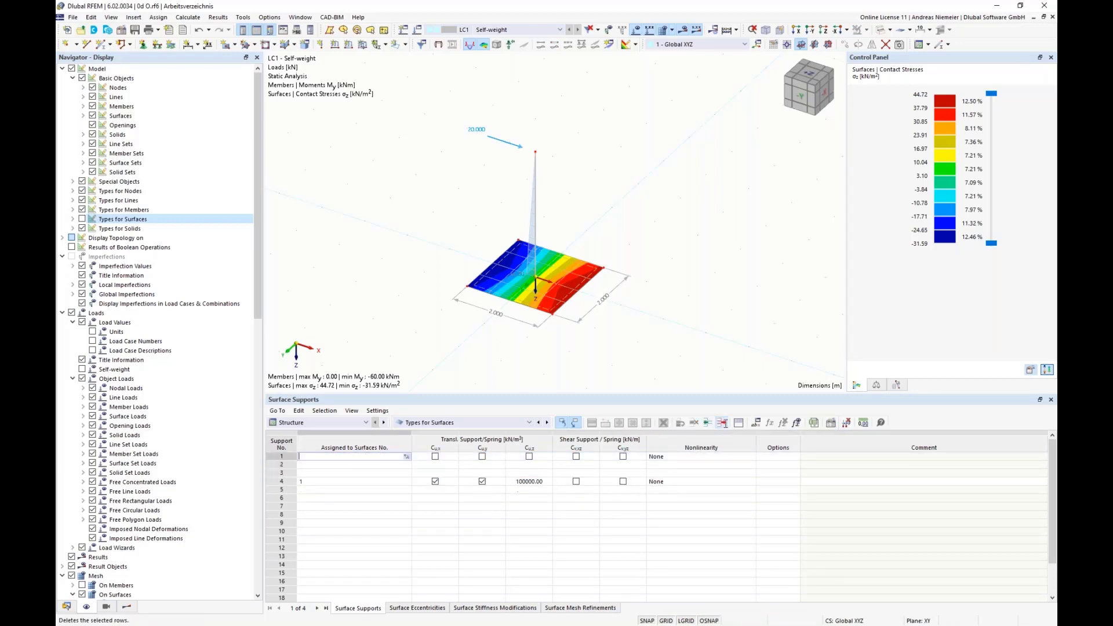
click(721, 422)
click(722, 423)
click(721, 423)
click(687, 506)
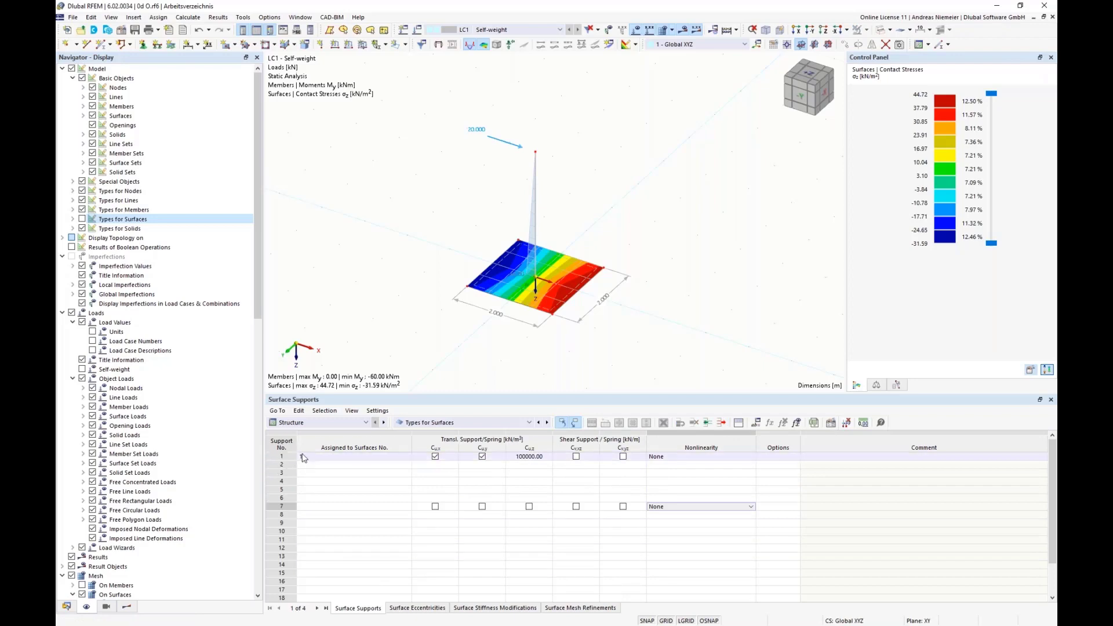
Set the nonlinearity of the slab's surface support to failure if negative contact stress σz.
click(535, 456)
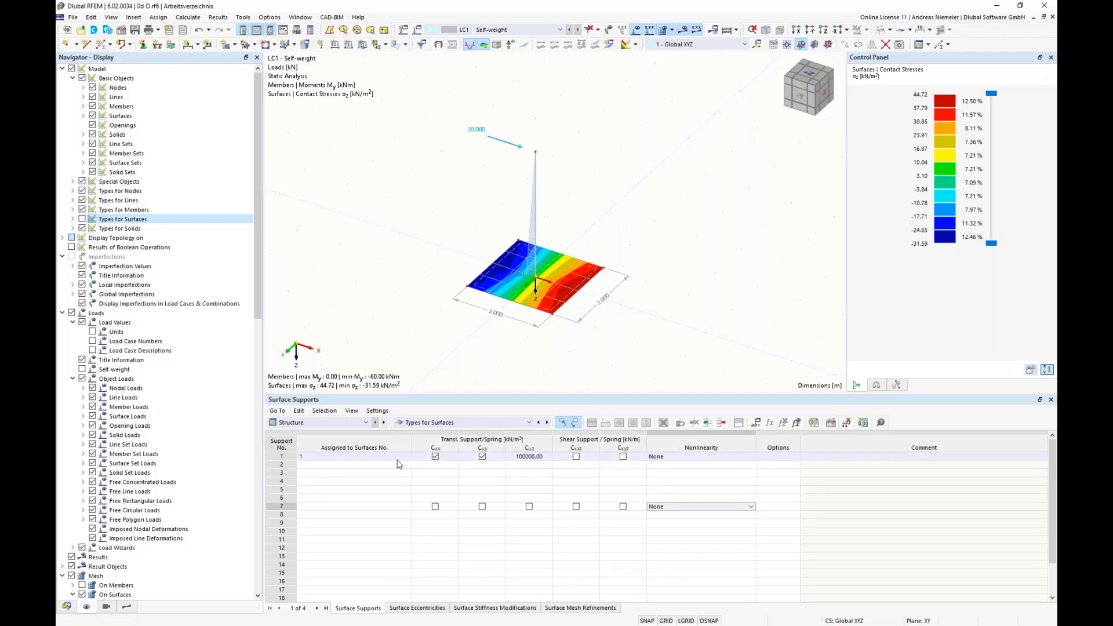
click(712, 458)
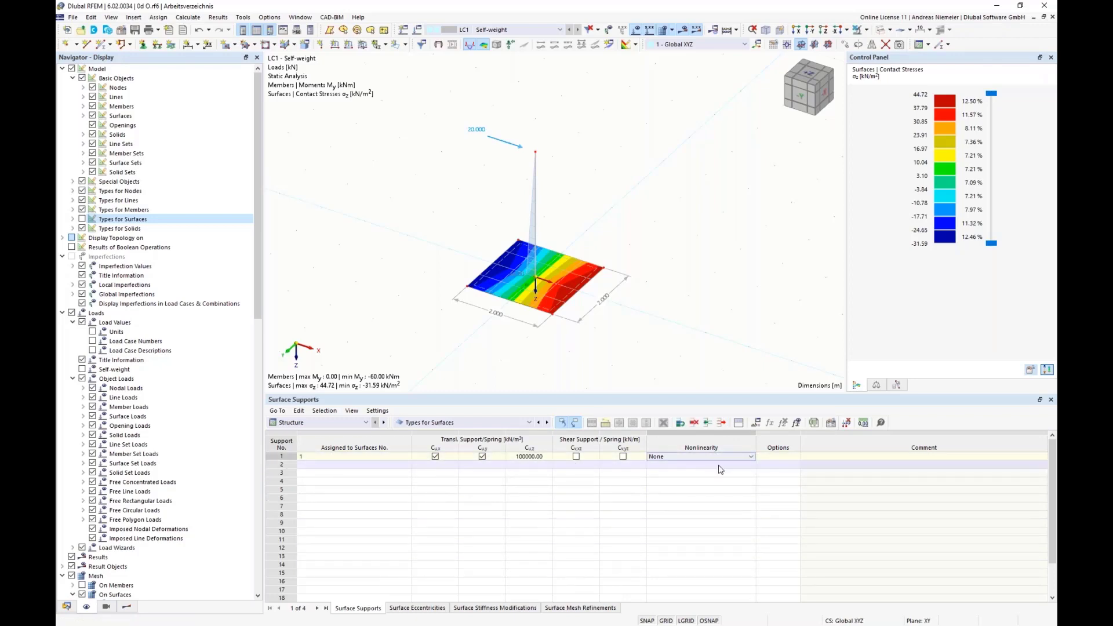
click(752, 458)
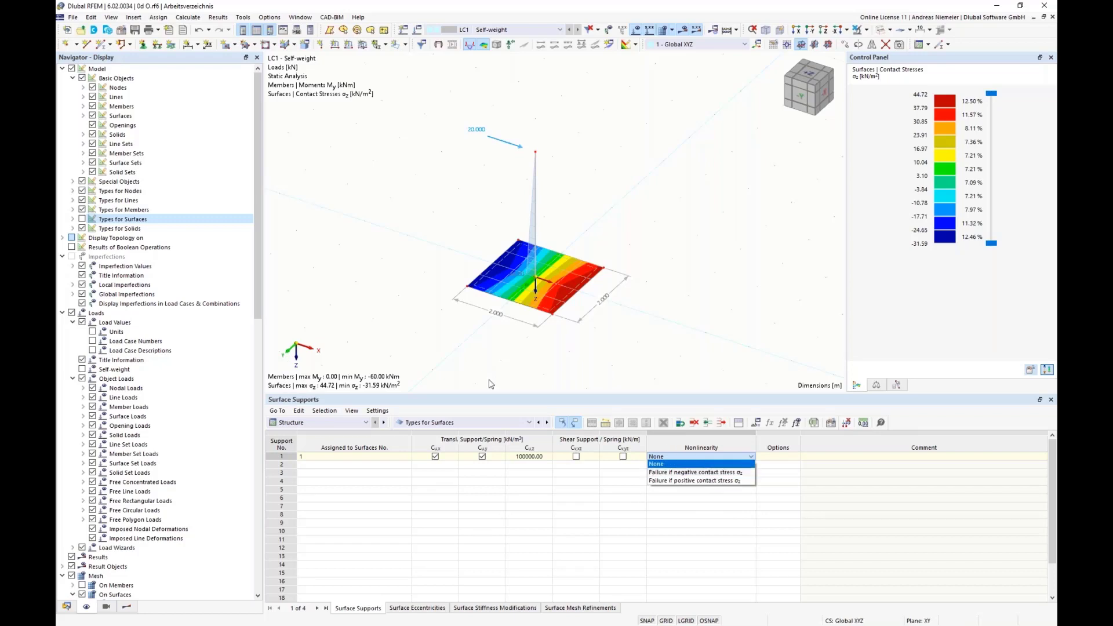
click(708, 473)
click(709, 456)
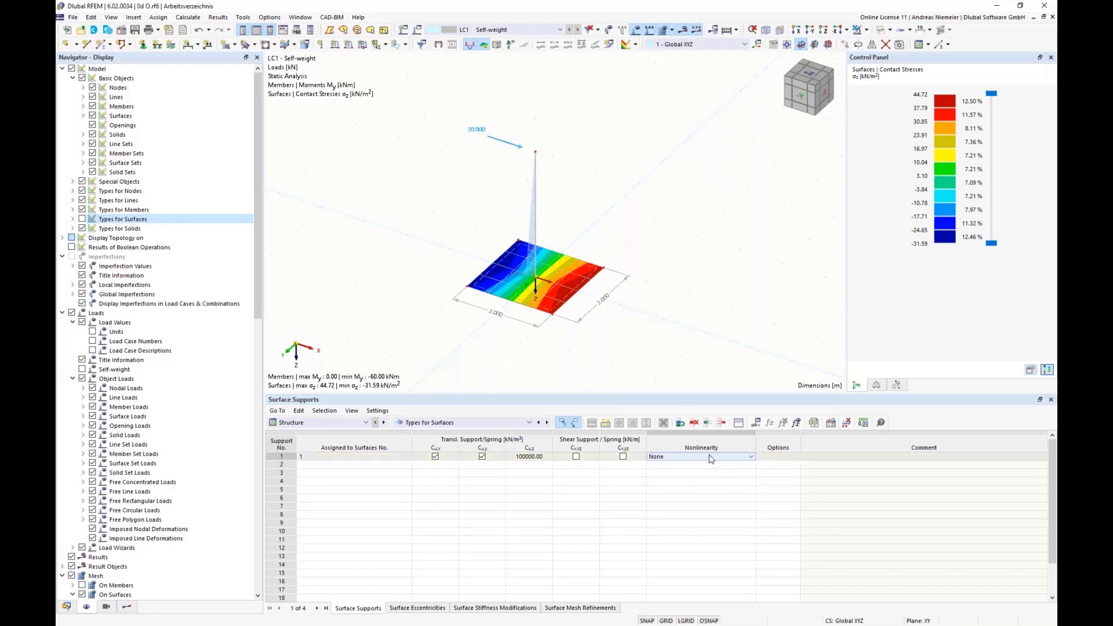
click(711, 458)
click(679, 472)
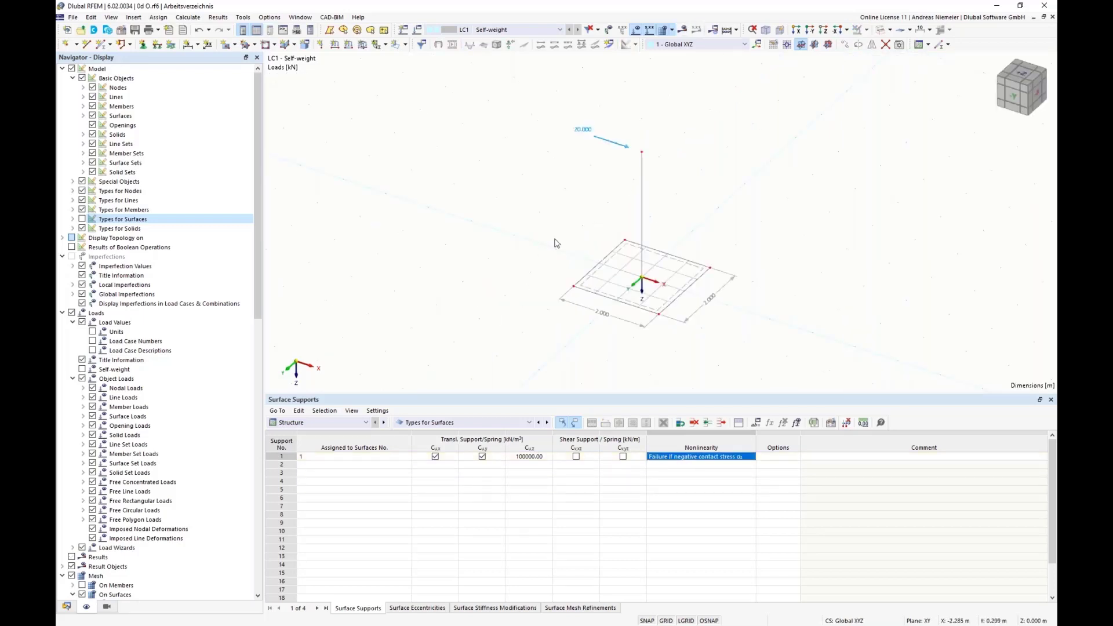
Calculate load case LC1 - Self-weight with the changed surface support and acknowledge the calculation message.
click(682, 30)
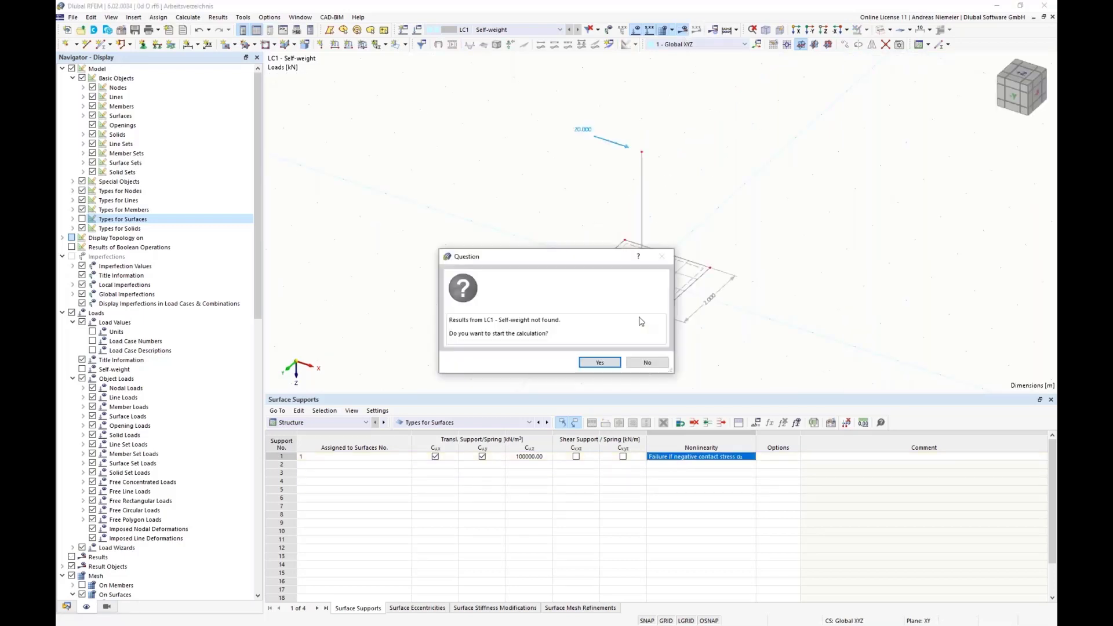
click(601, 362)
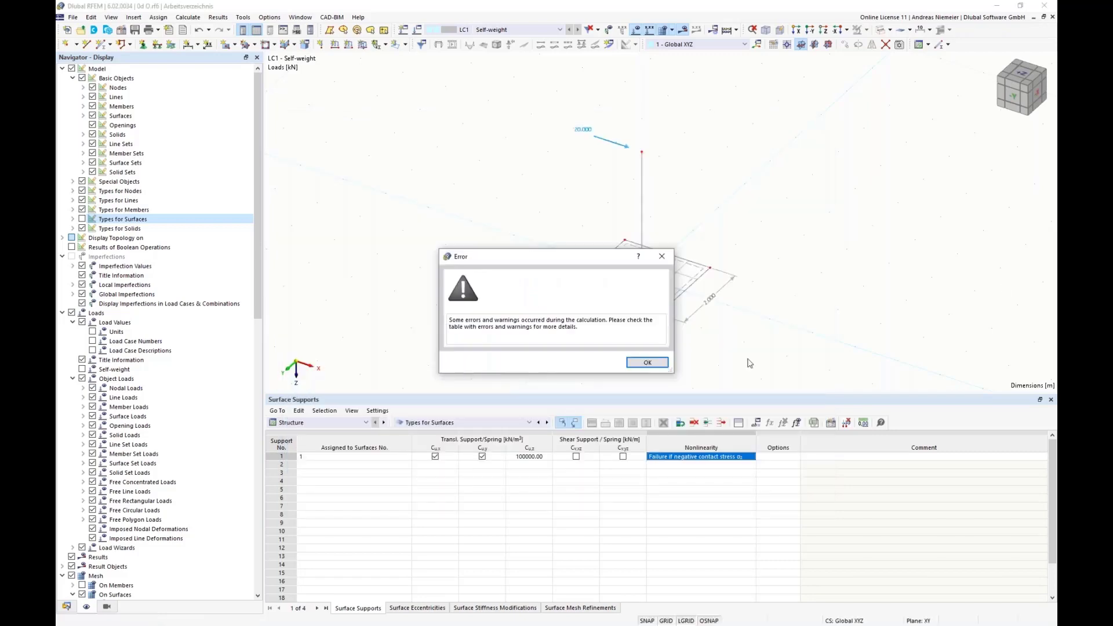
click(639, 366)
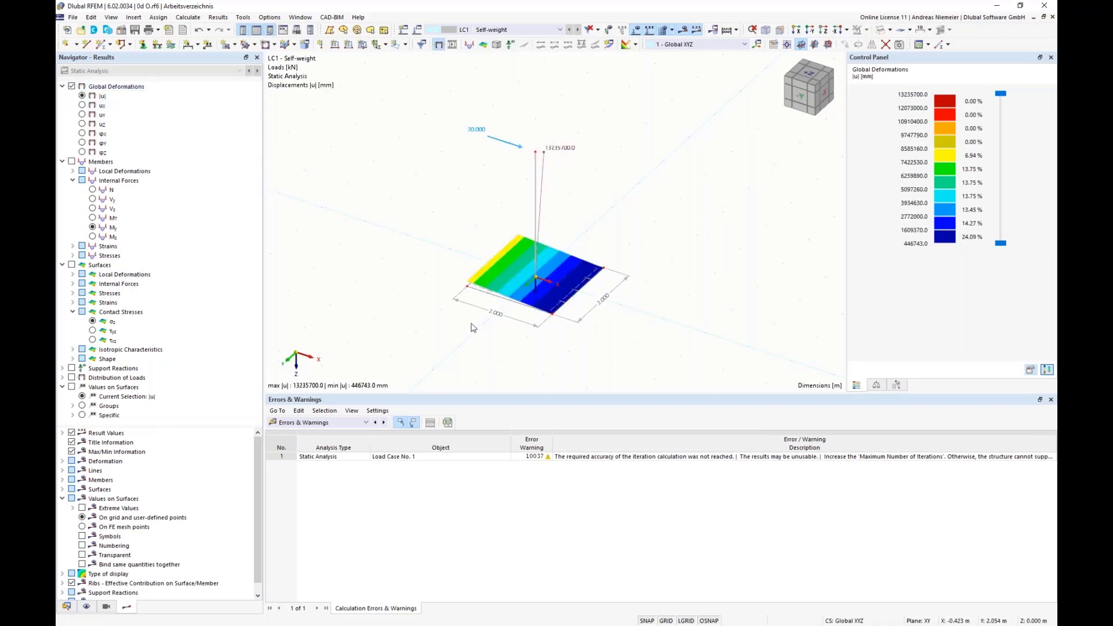
Examine the global displacements of the column and slab in the -Y view, looking closely at the slab edge.
click(803, 102)
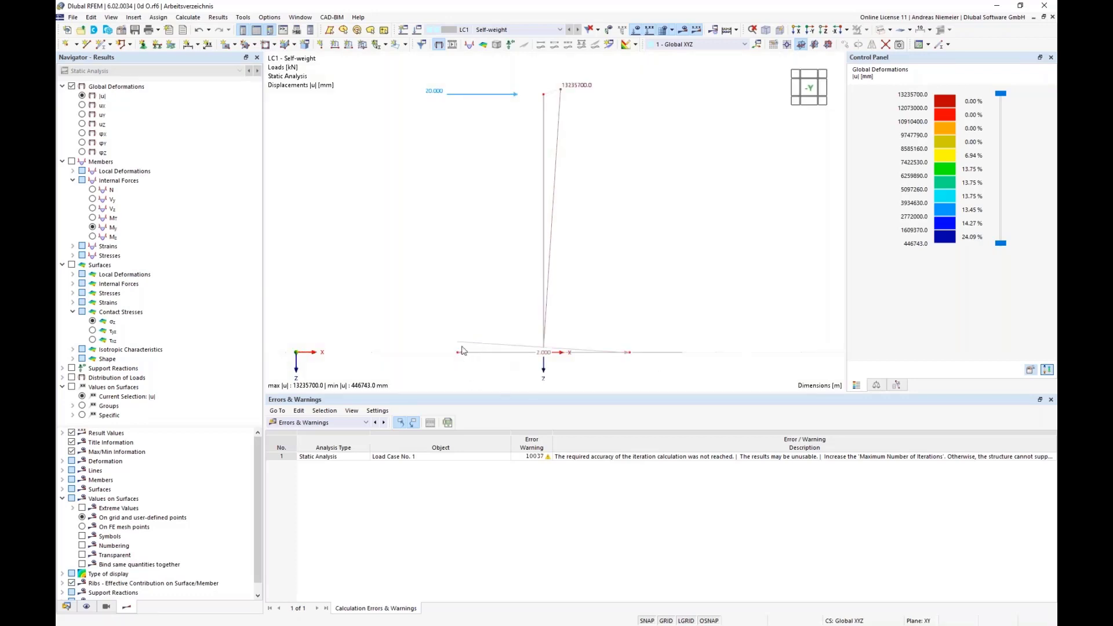
scroll(461, 363, up, 1)
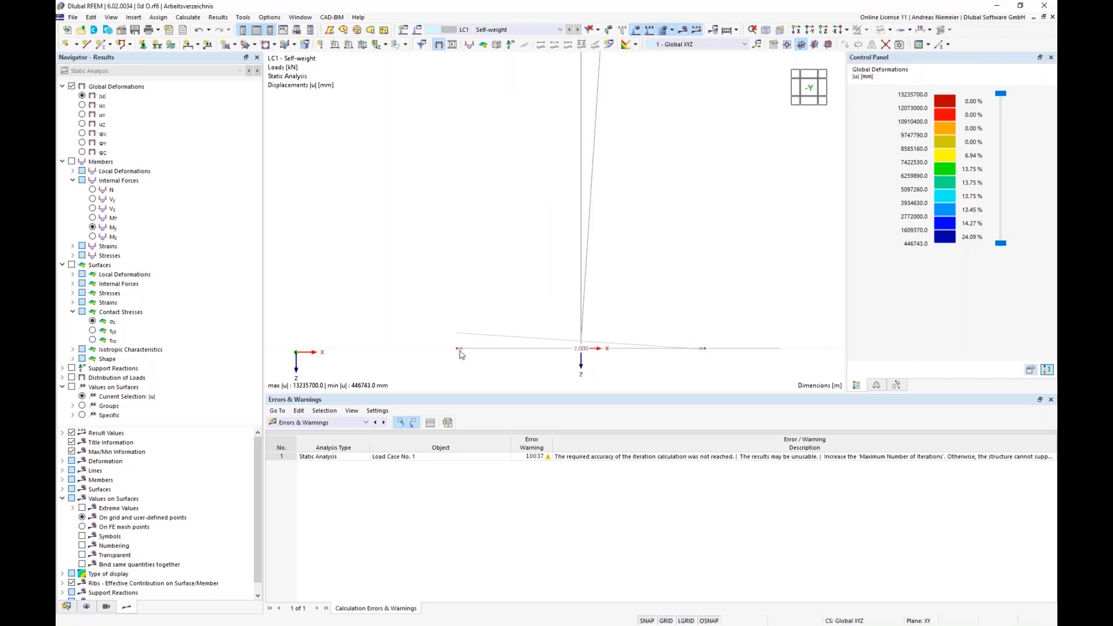
scroll(462, 360, down, 1)
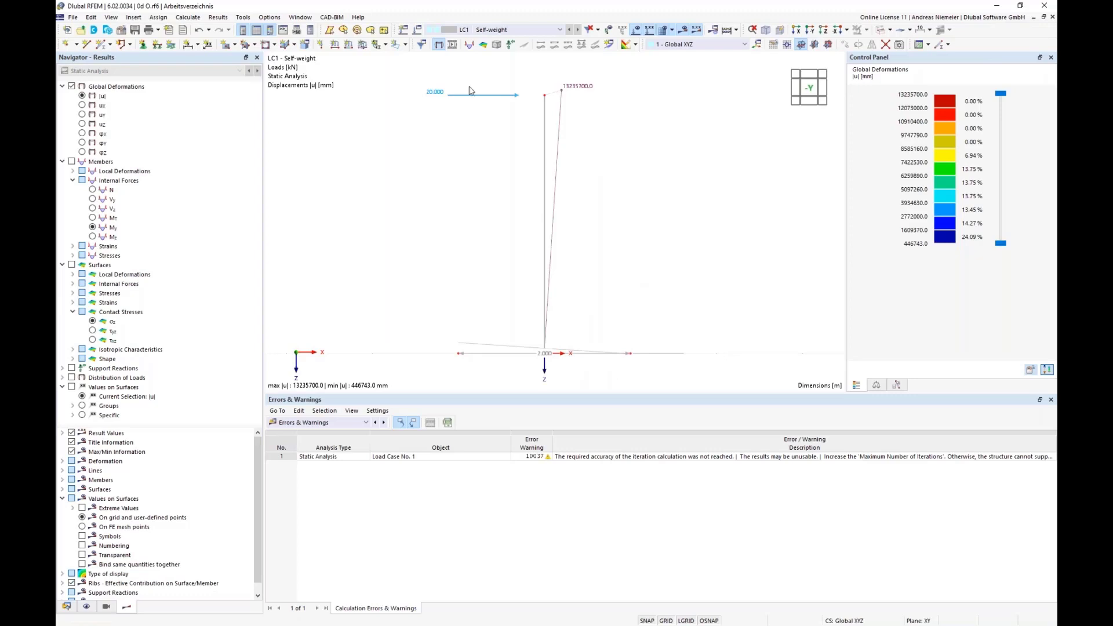
Display the member moments My on the column and show the model in the -Y view.
click(93, 227)
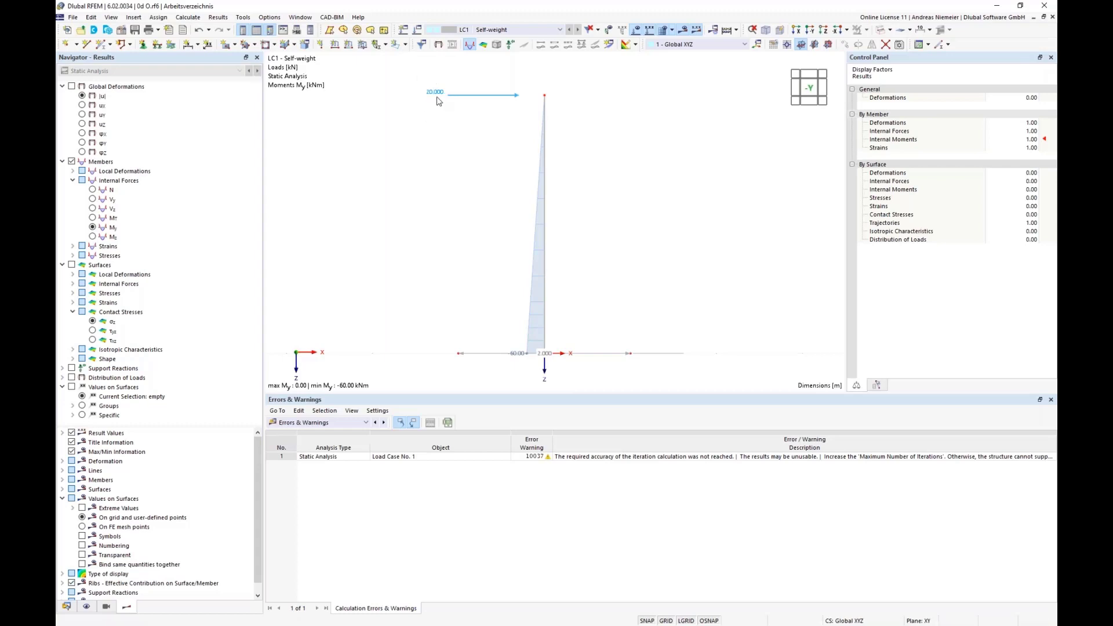
ctrl+middle_drag(671, 251, 690, 175)
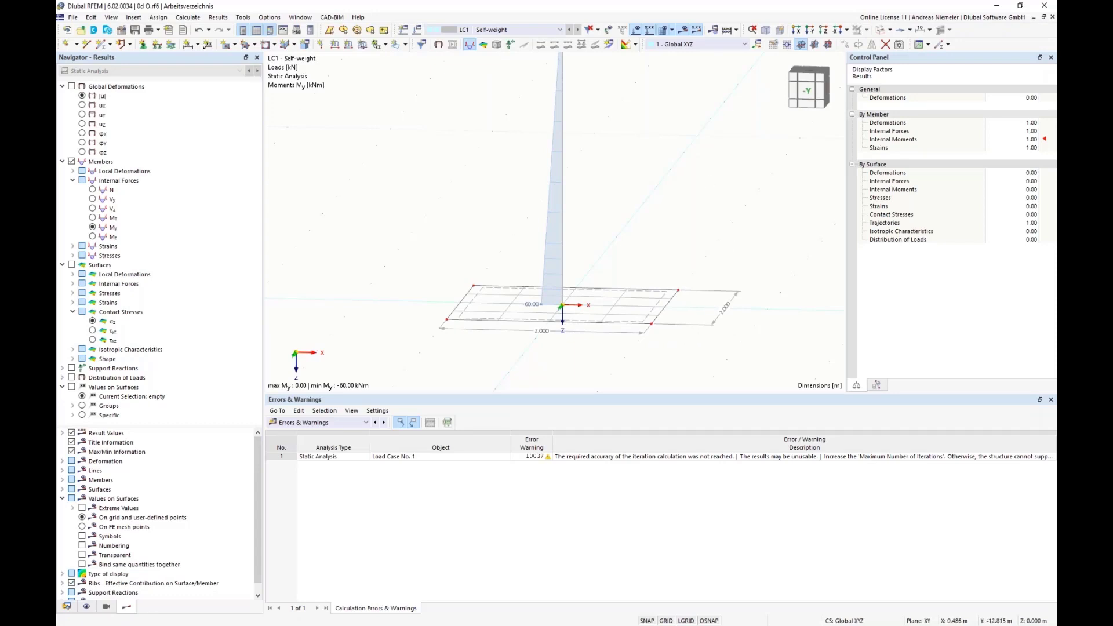
ctrl+middle_drag(750, 218, 752, 225)
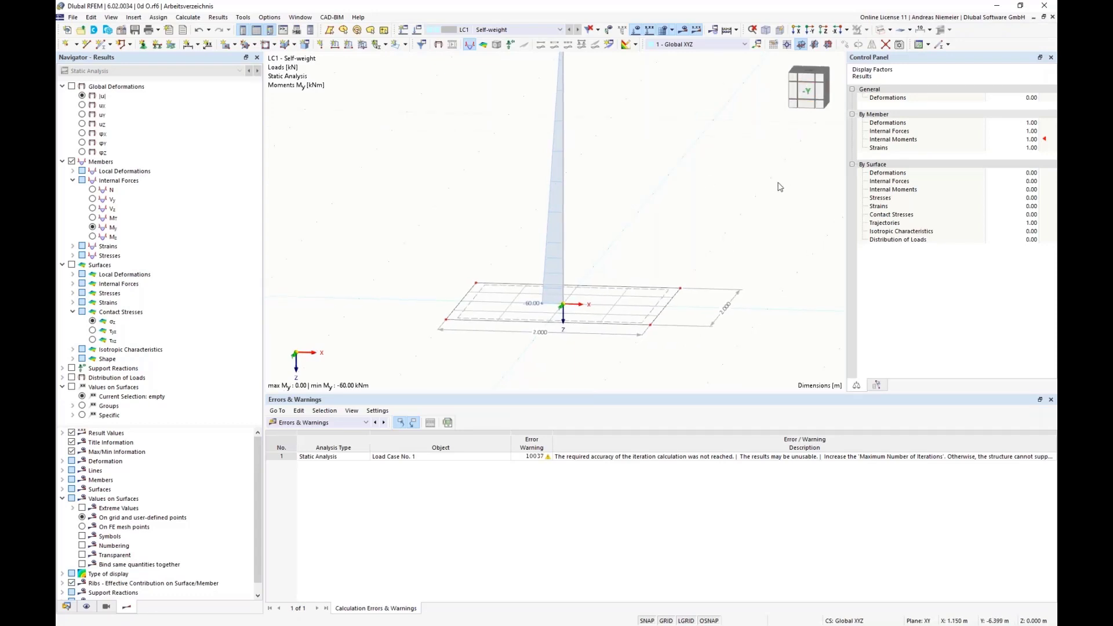
click(809, 91)
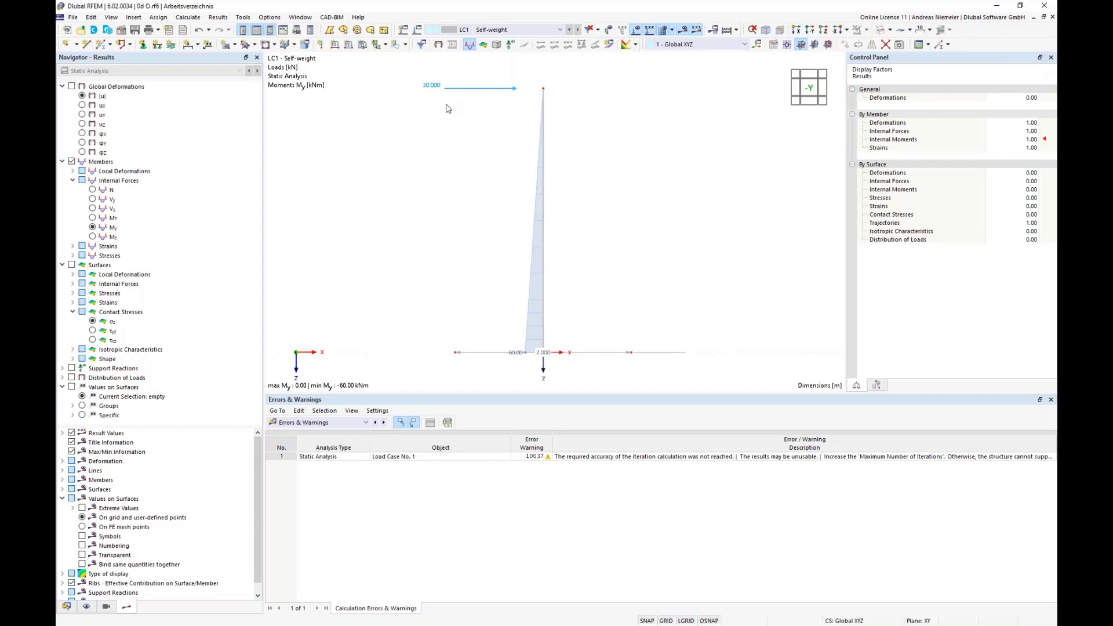
Capture a screenshot of the model area showing the column, its horizontal load, the moment diagram and the slab.
key(Print)
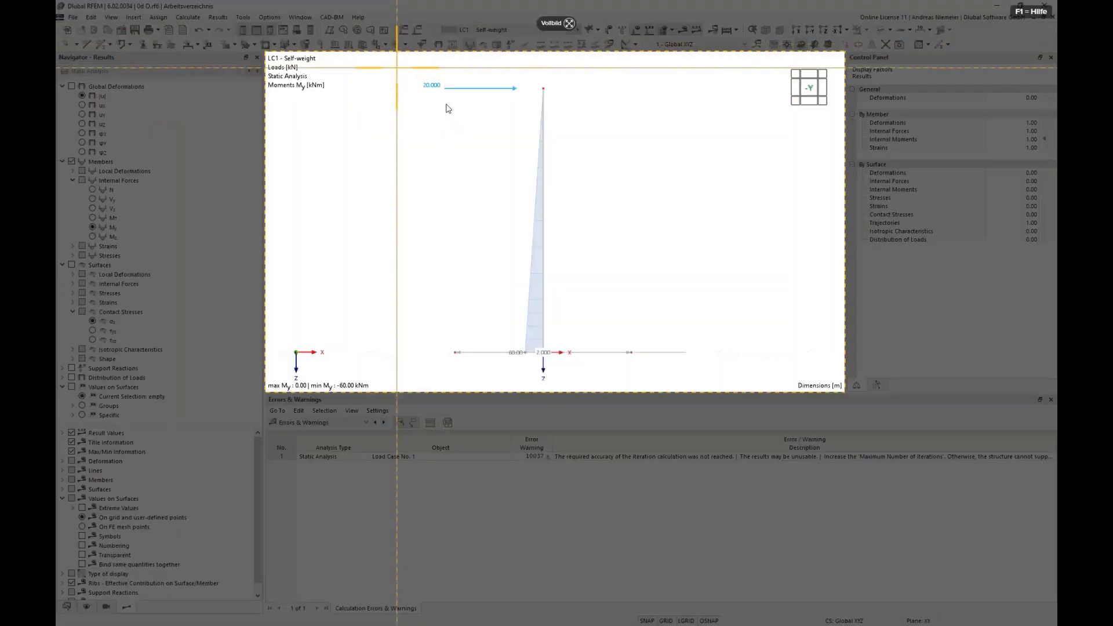
drag(397, 67, 691, 387)
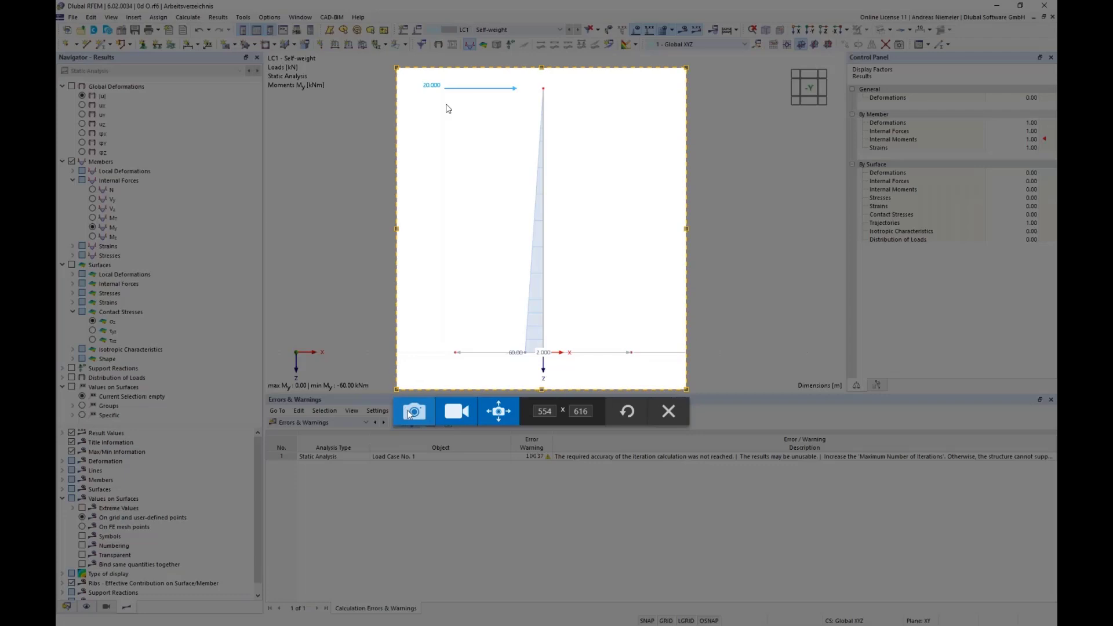
Show the summary table of the static analysis results in place of the errors and warnings.
click(412, 411)
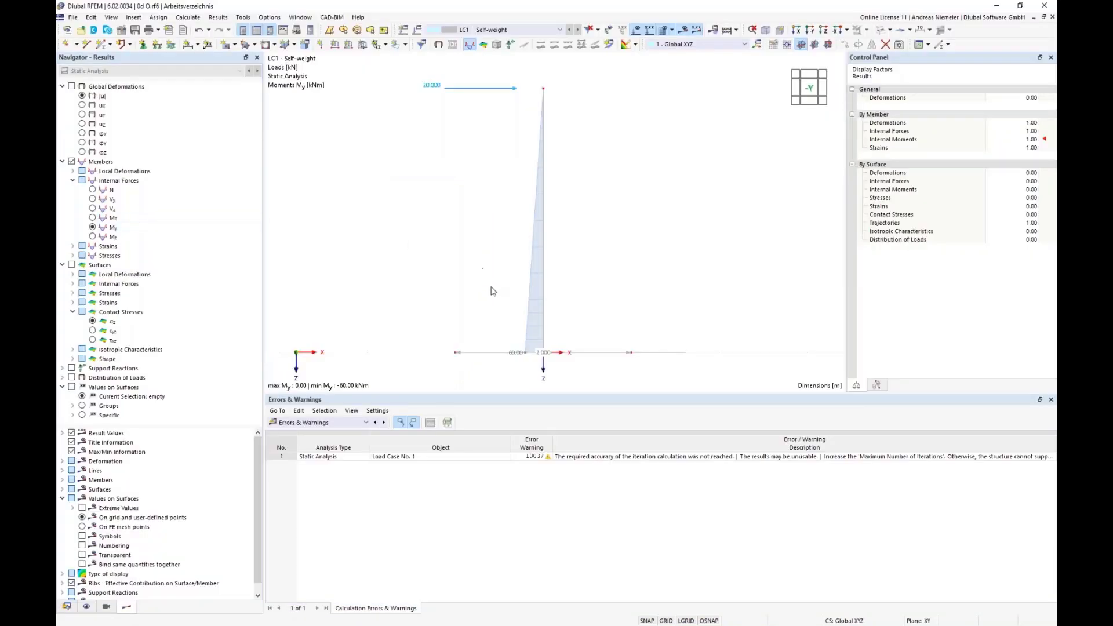
click(332, 424)
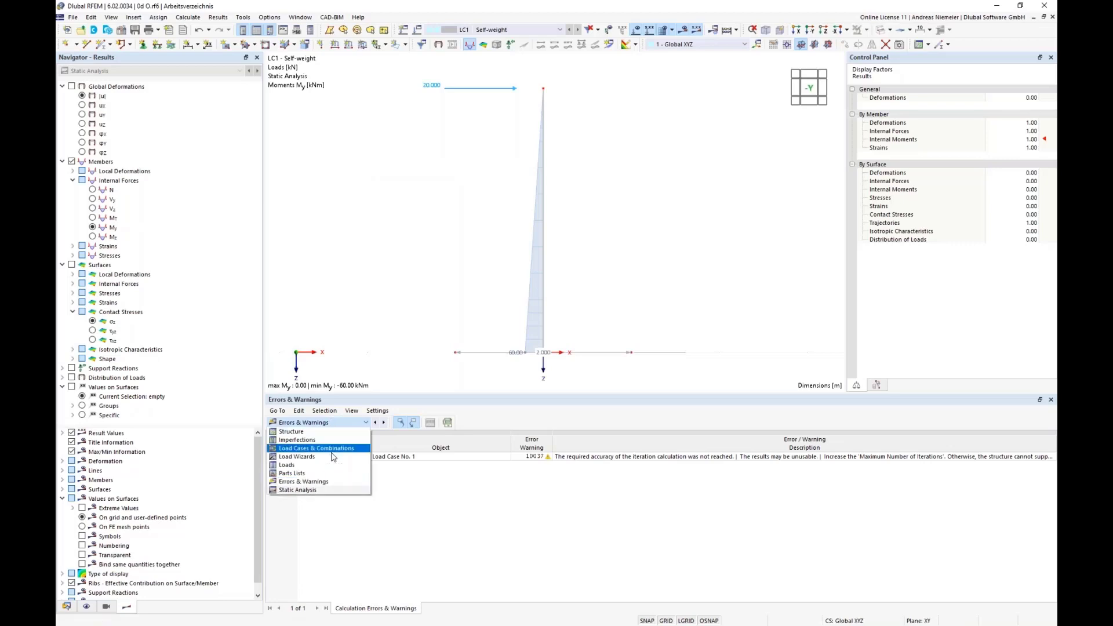
click(335, 486)
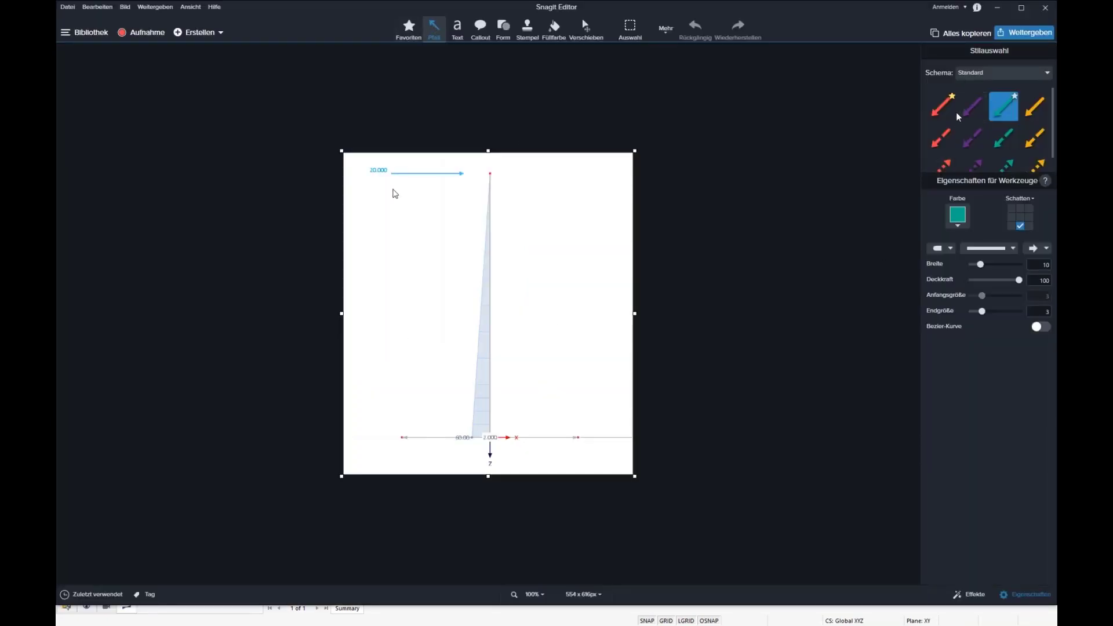
In Snagit Editor, draw a purple downward arrow below the column base and a red force couple, downward at the slab edge and upward at the column.
click(972, 106)
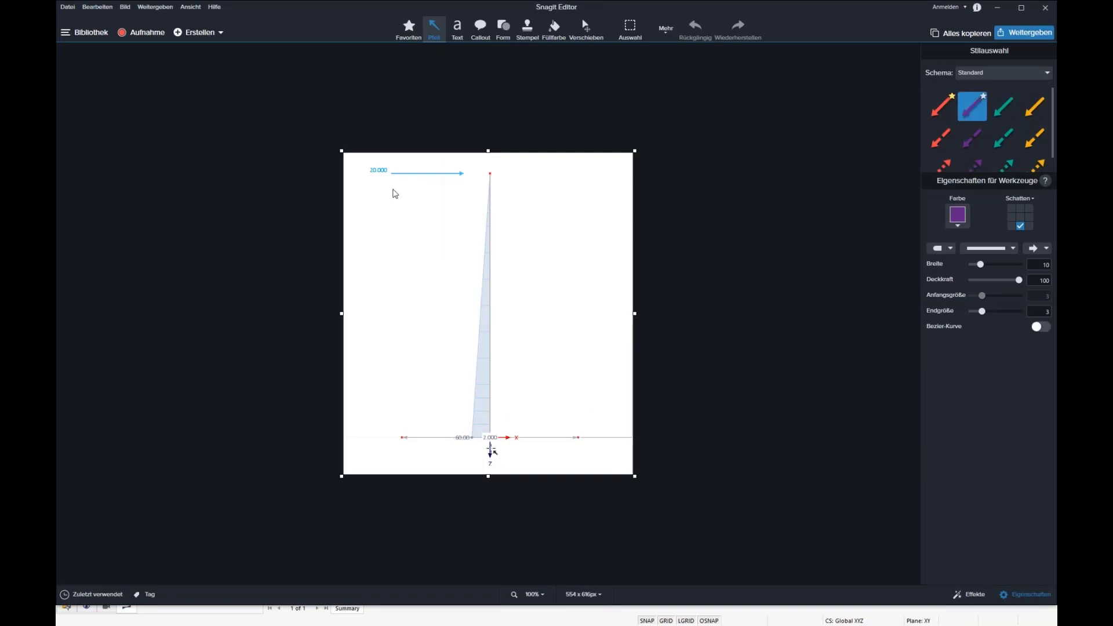
drag(490, 439, 488, 530)
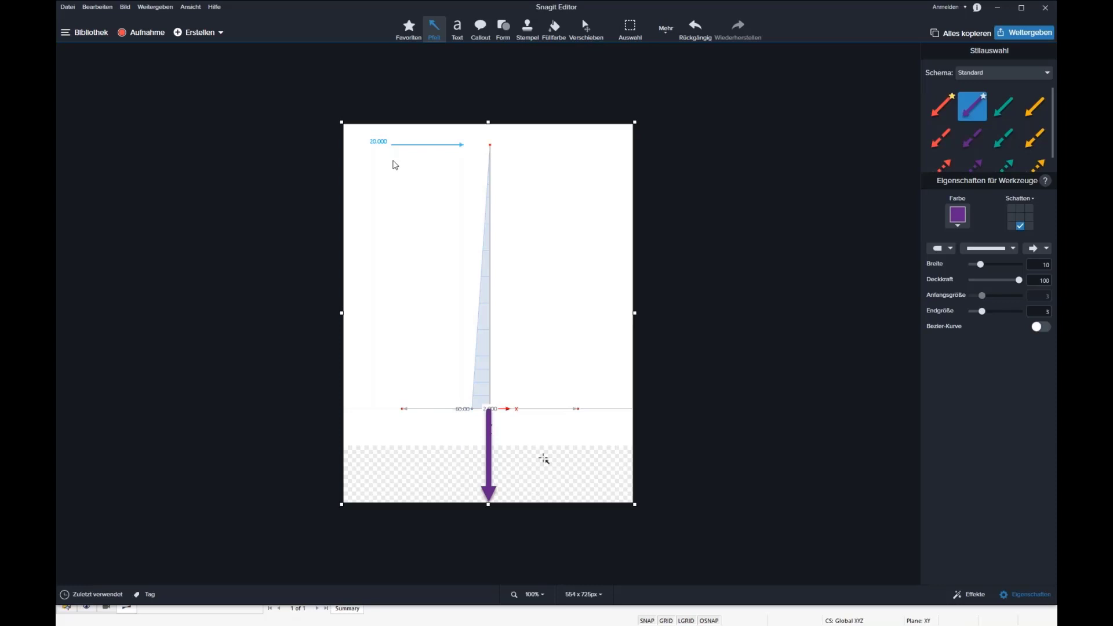
click(941, 106)
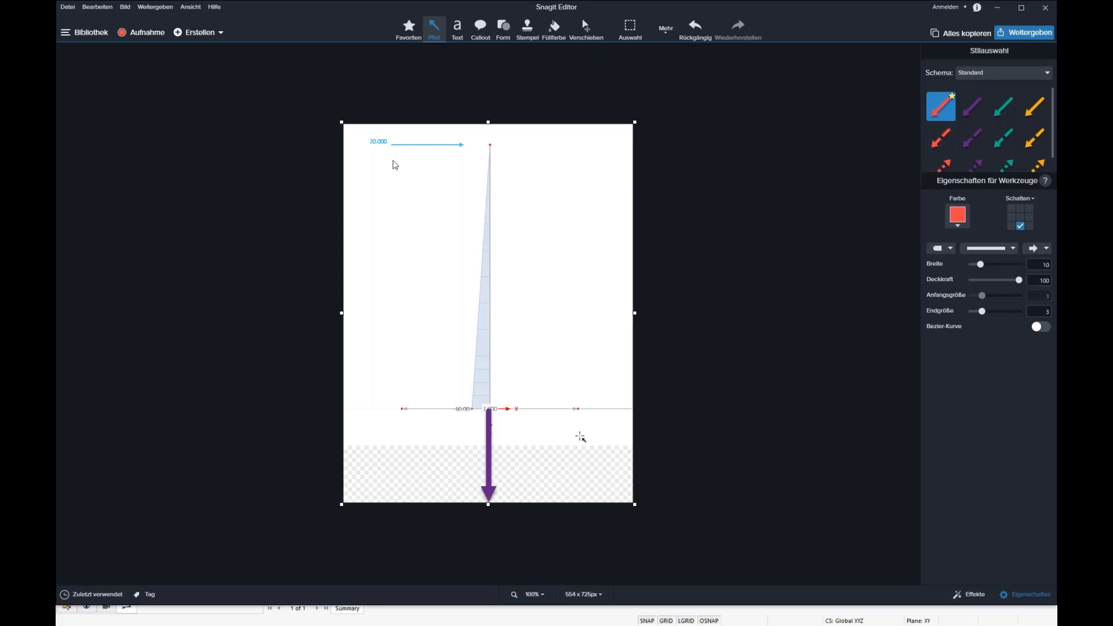
drag(578, 355, 577, 407)
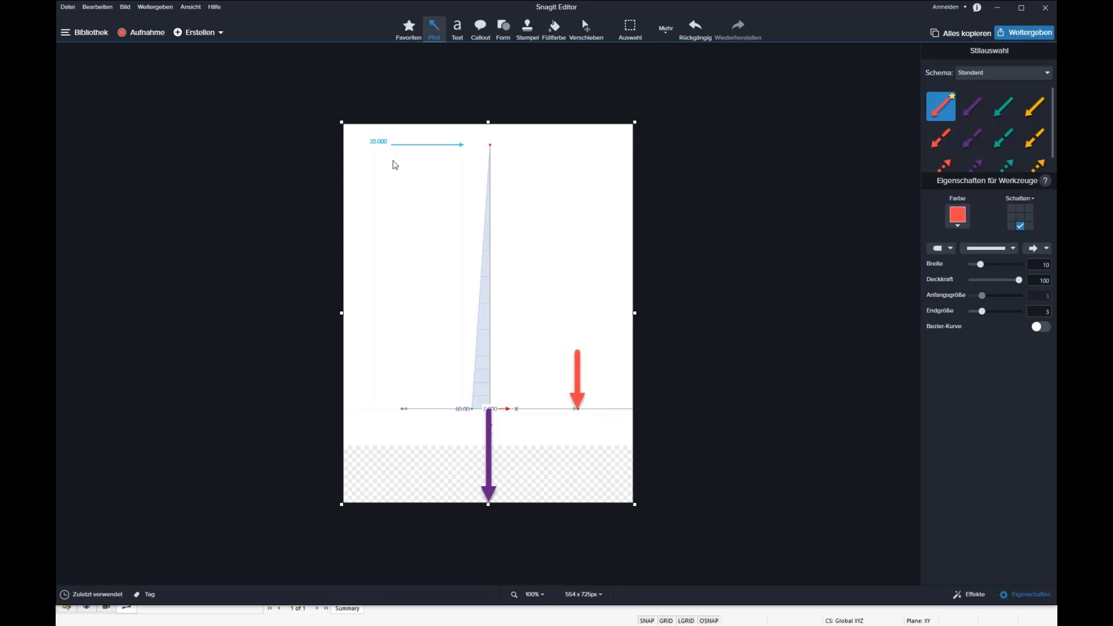
drag(487, 403, 488, 349)
Align the purple and red arrows with the column base and slab edge, and lengthen both red arrows upward to about the purple arrow's length.
mouse_move(580, 388)
mouse_down()
mouse_move(577, 467)
mouse_move(591, 378)
mouse_move(579, 473)
mouse_move(581, 376)
mouse_move(581, 397)
mouse_up()
drag(490, 373, 491, 371)
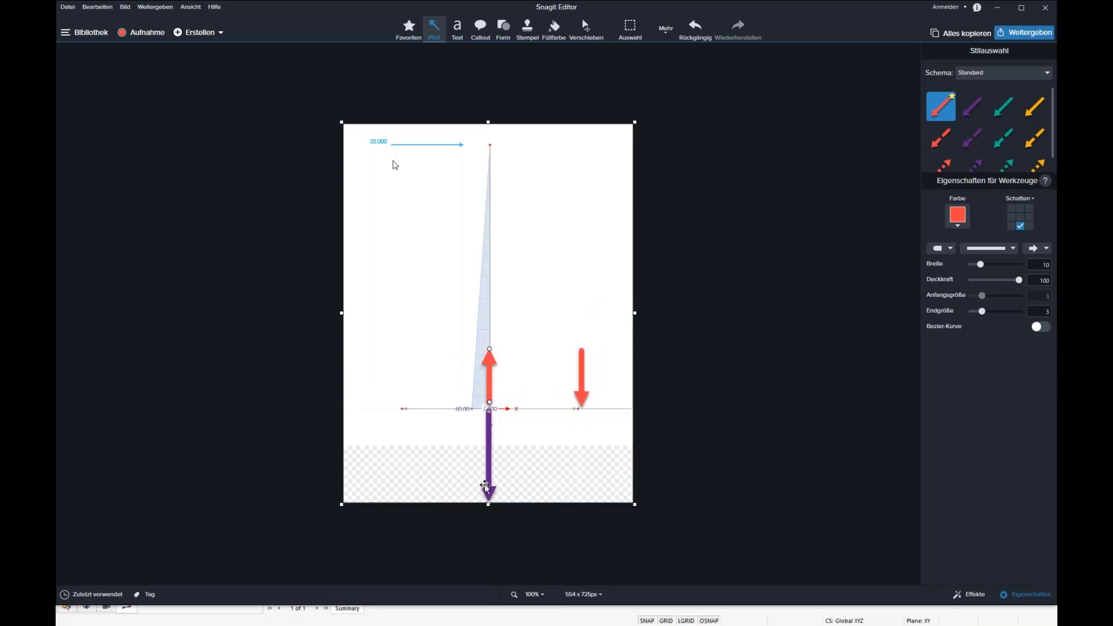
drag(486, 474, 487, 470)
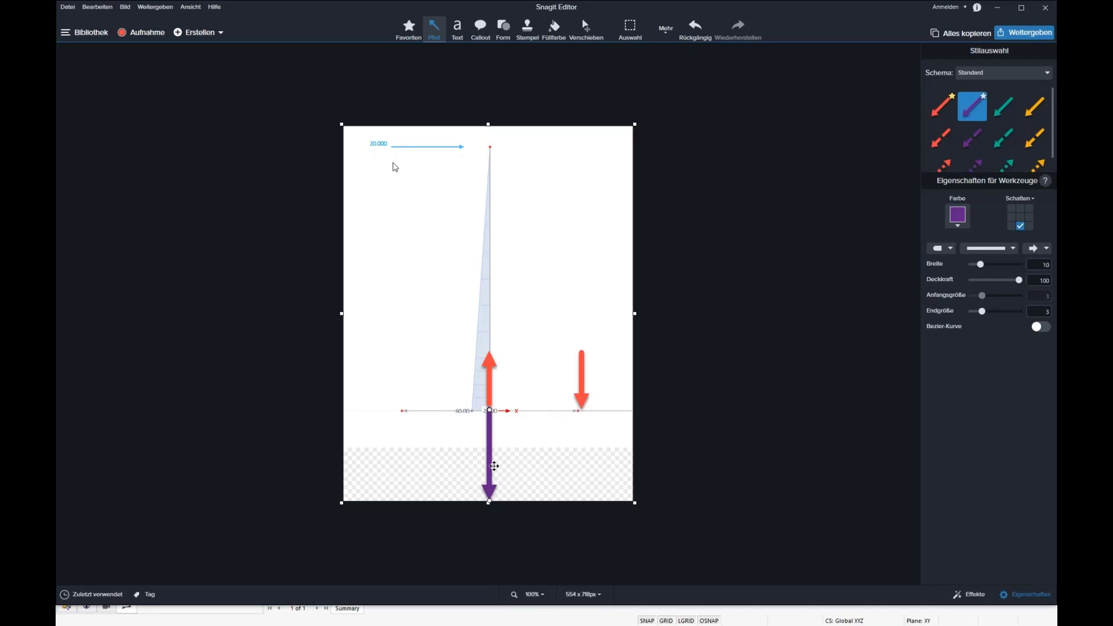
click(490, 363)
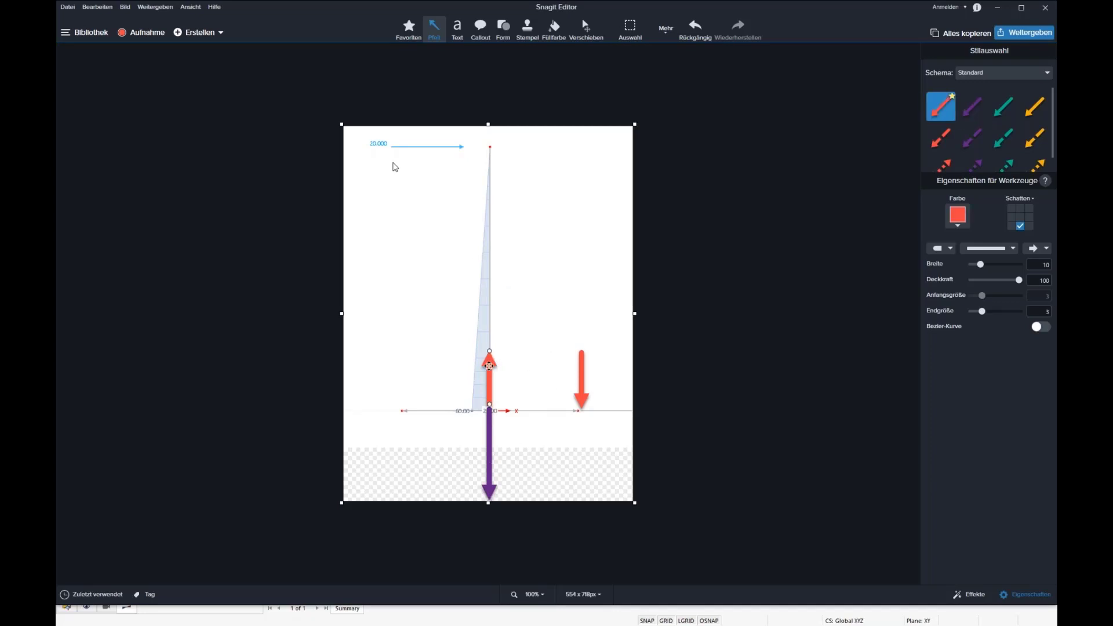
drag(491, 352, 490, 310)
click(581, 356)
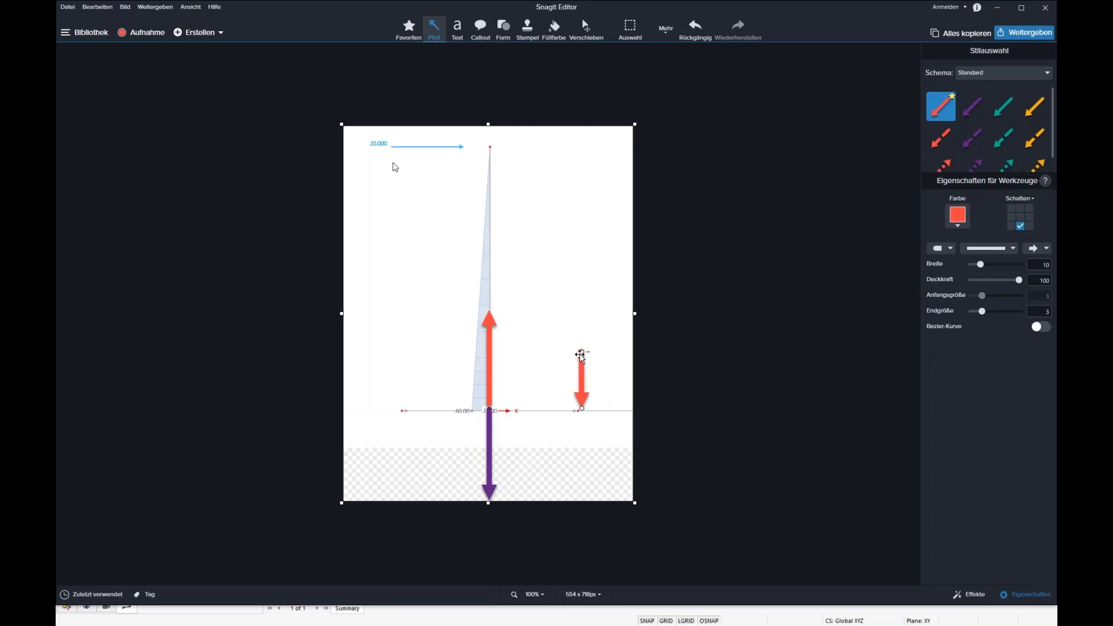
drag(581, 355, 582, 314)
Draw a green horizontal arrow with heads at both ends to mark the lever arm between the two red arrows.
click(1003, 116)
drag(511, 364, 581, 364)
drag(506, 366, 497, 364)
click(941, 248)
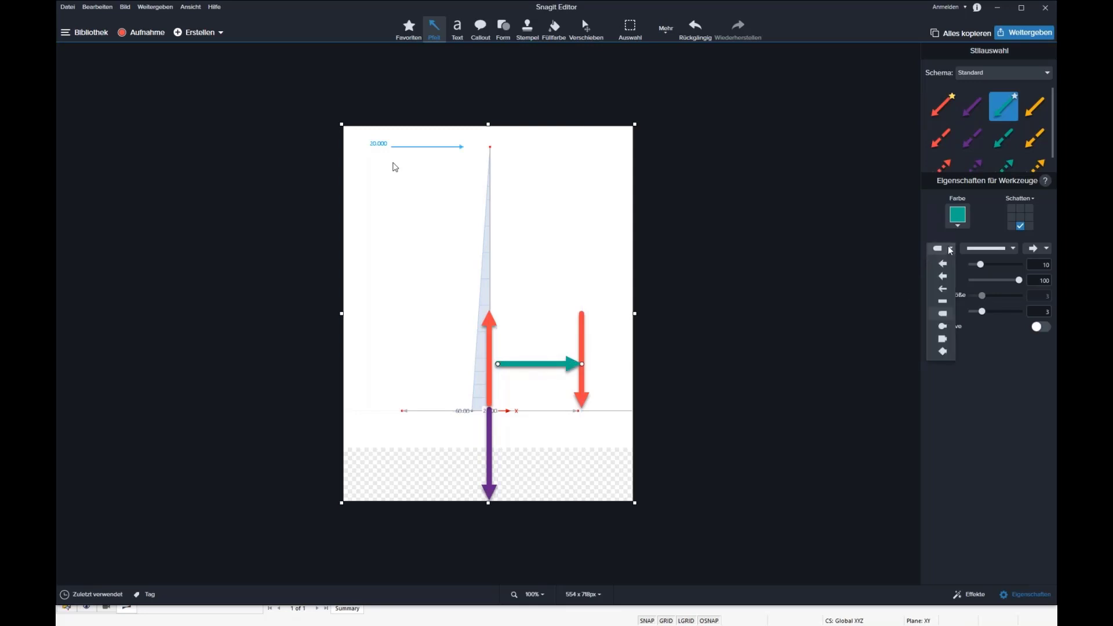
click(944, 276)
drag(499, 364, 494, 364)
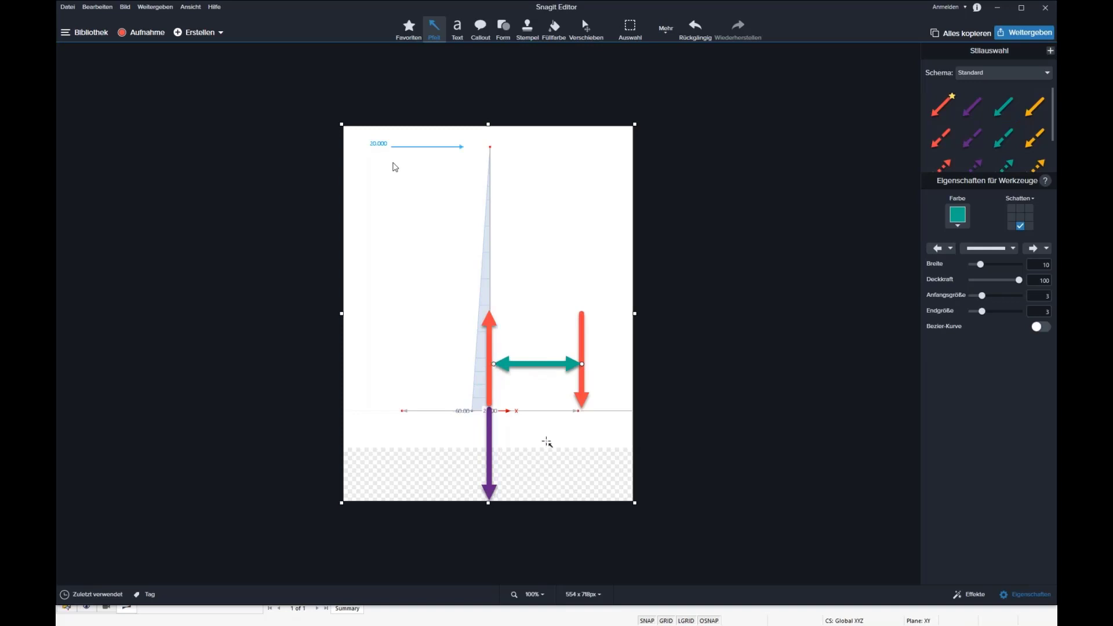
mouse_move(524, 360)
mouse_down()
mouse_move(533, 423)
mouse_move(536, 365)
mouse_up()
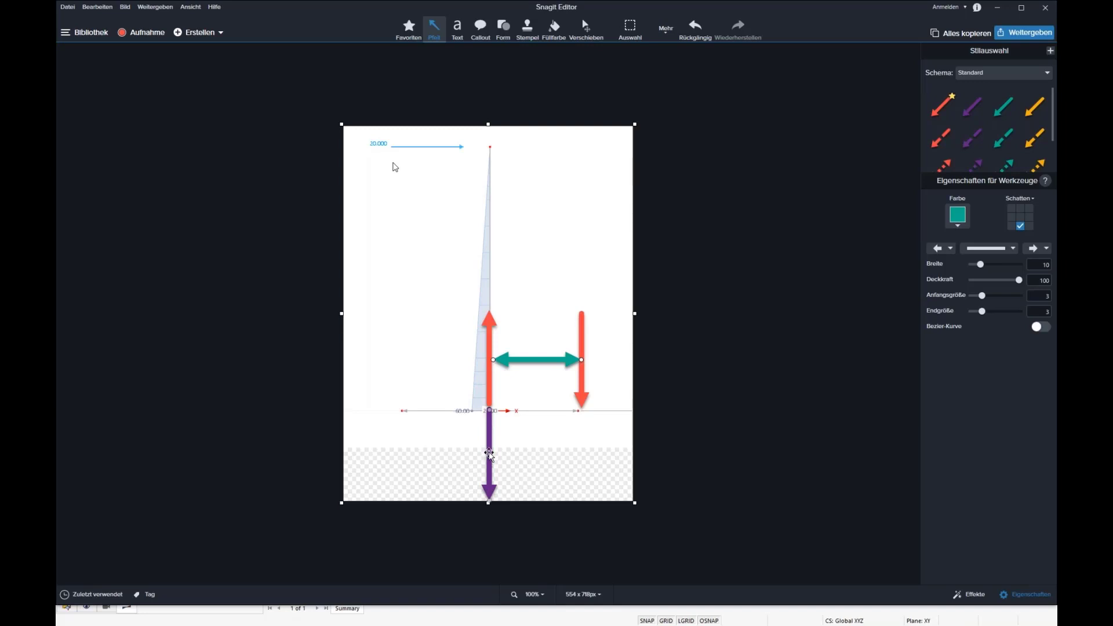
Widen the column sketch's canvas towards the slab-edge side and fill the transparent background with white.
drag(632, 313, 858, 320)
click(554, 28)
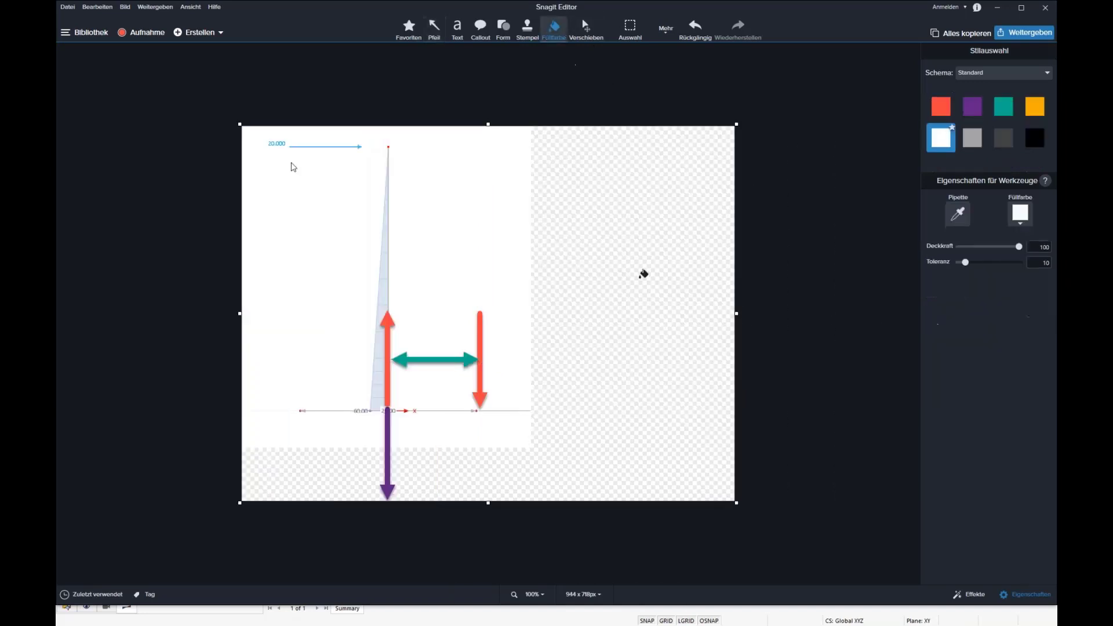
click(643, 278)
Realign the green lever-arm arrow so that it starts at the column axis.
click(458, 28)
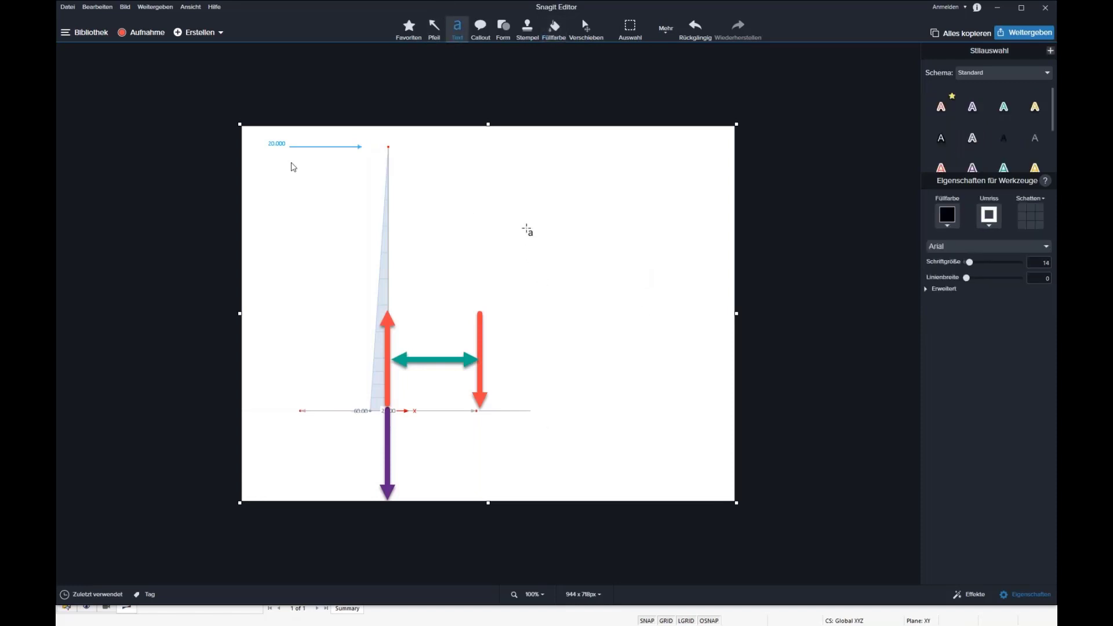
drag(526, 228, 682, 336)
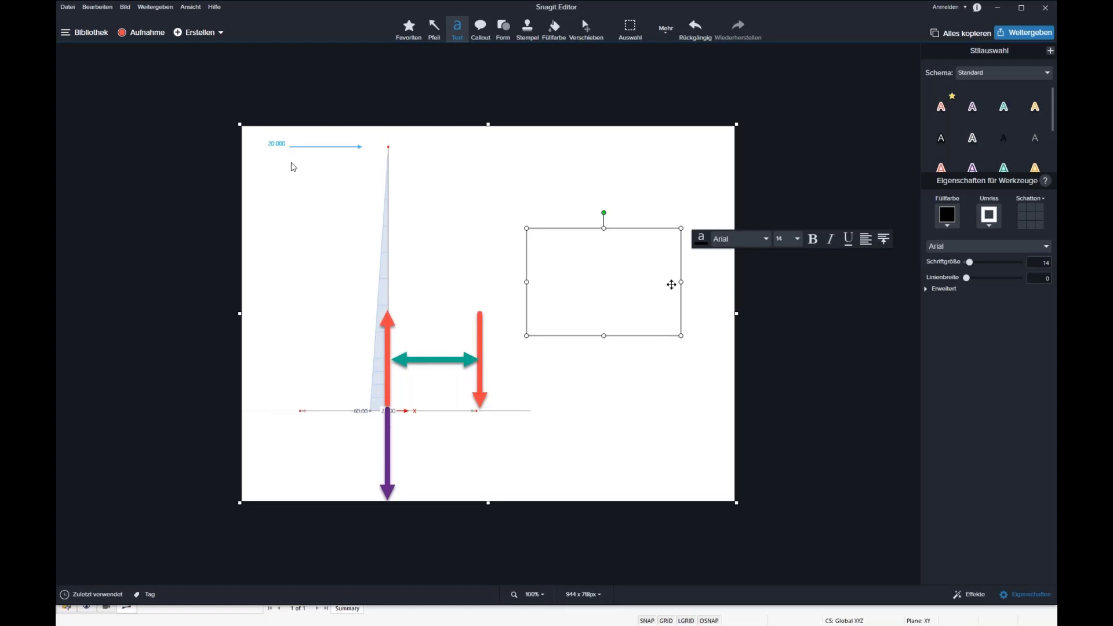
click(428, 360)
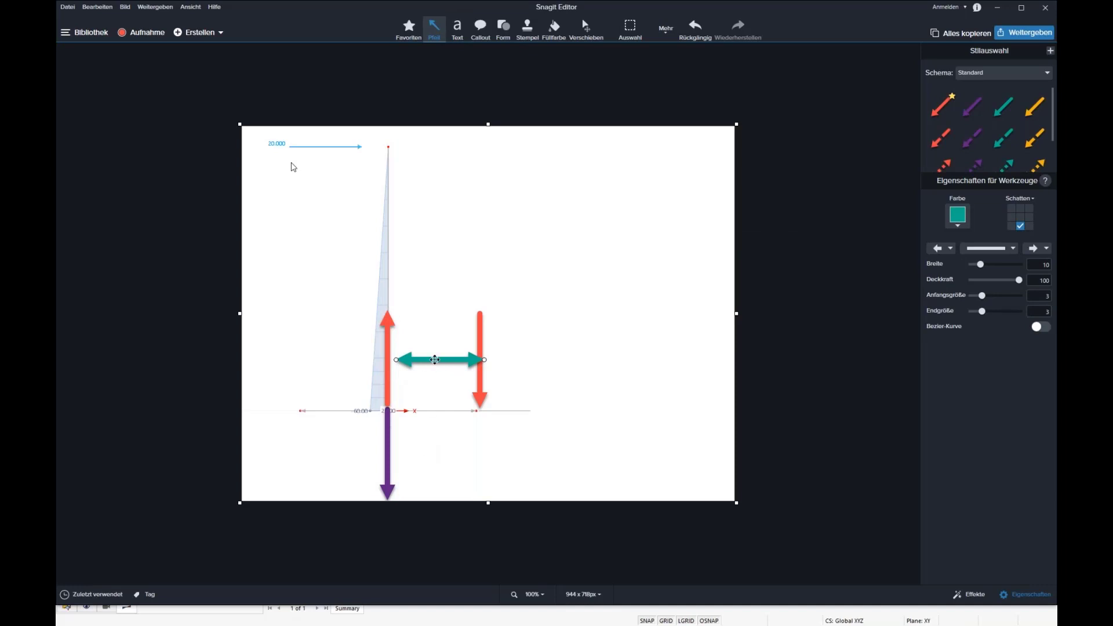
drag(435, 359, 427, 360)
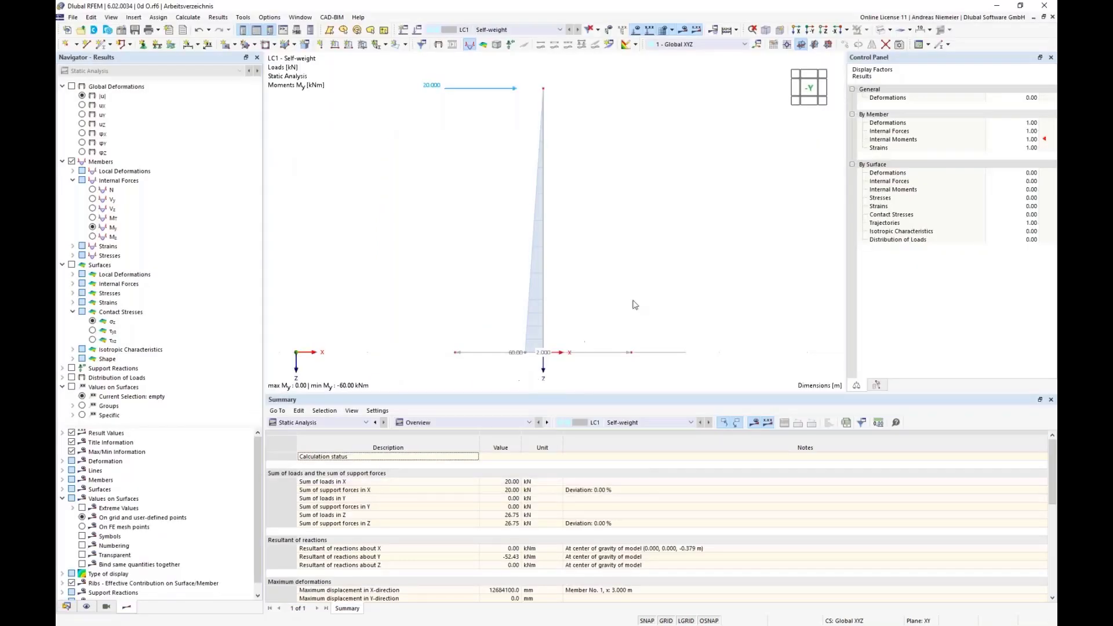
Switch to RFEM and show the foundation slab in plan, viewed in the Z-direction.
scroll(659, 278, up, 2)
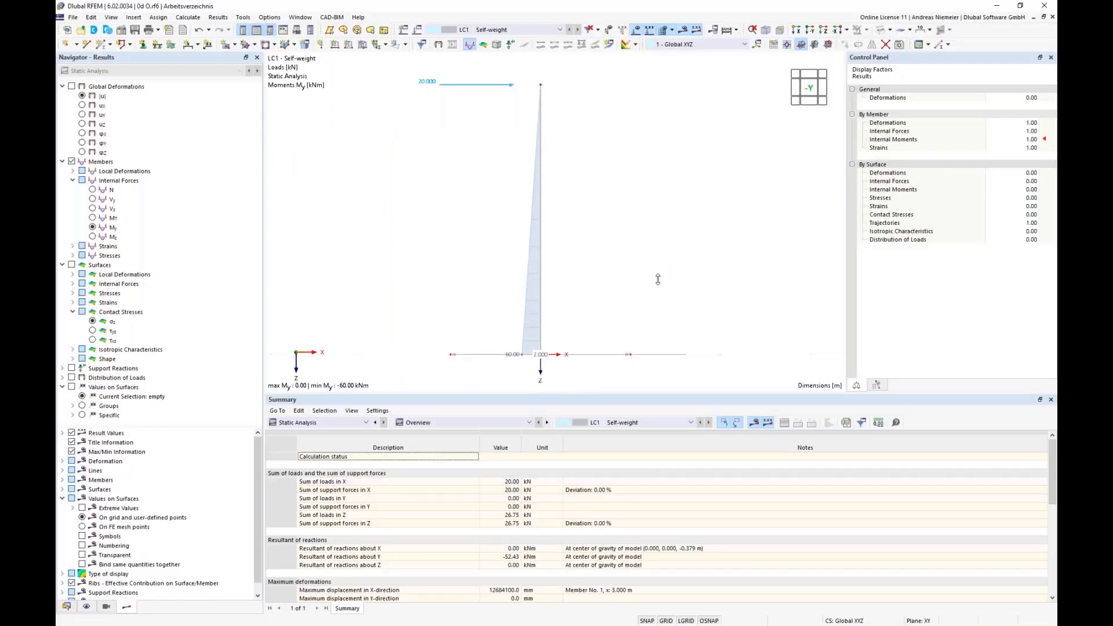
ctrl+middle_drag(655, 253, 636, 297)
scroll(635, 267, up, 2)
middle_drag(633, 253, 655, 157)
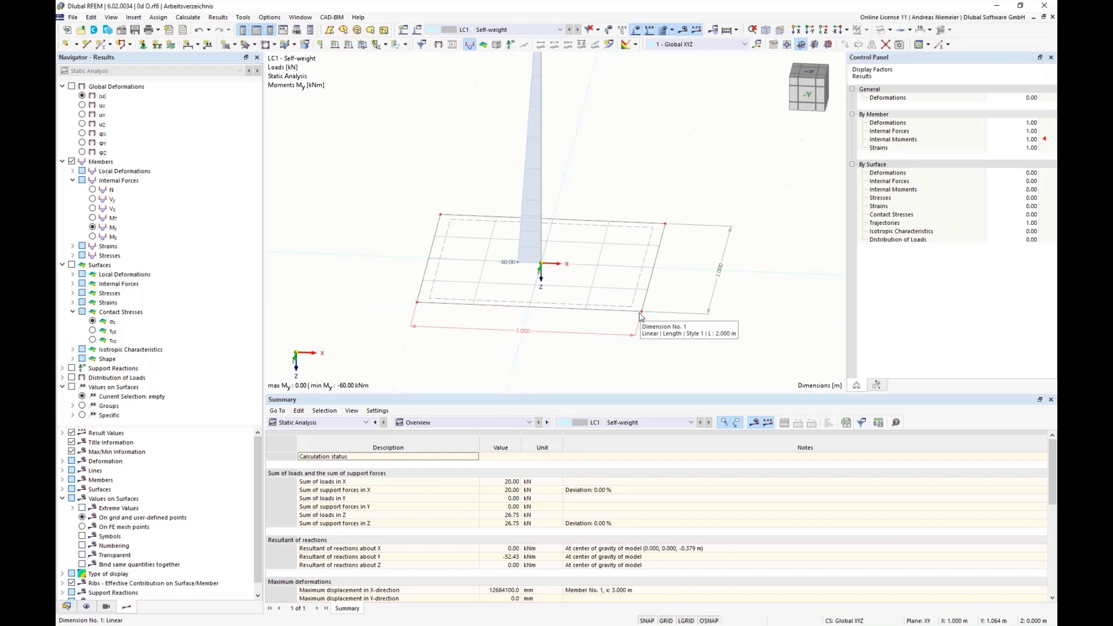
click(824, 30)
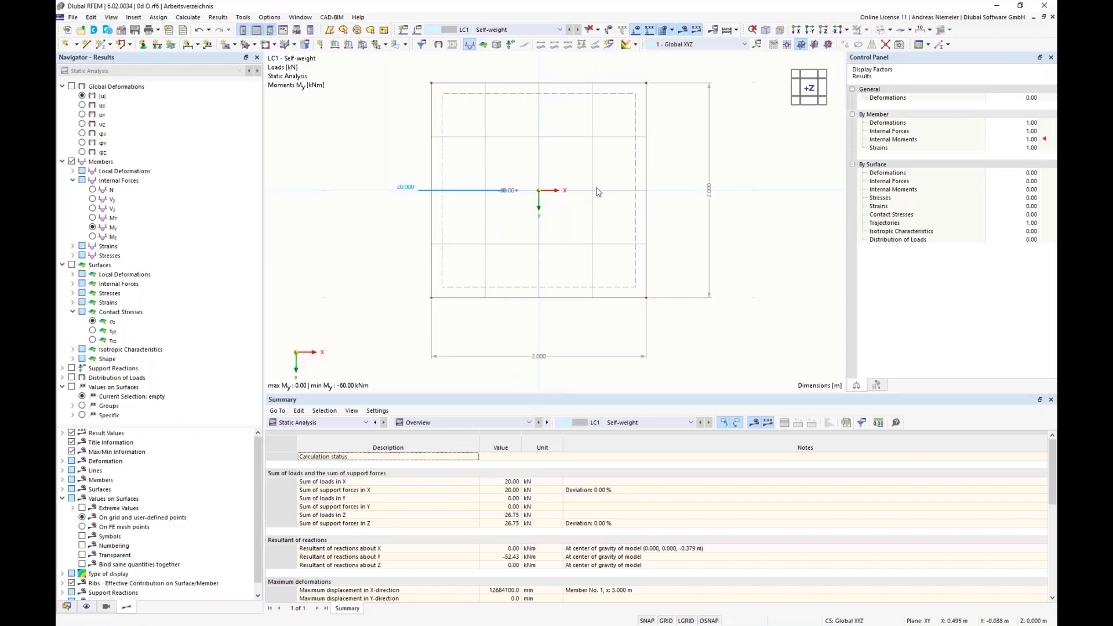
scroll(591, 190, up, 2)
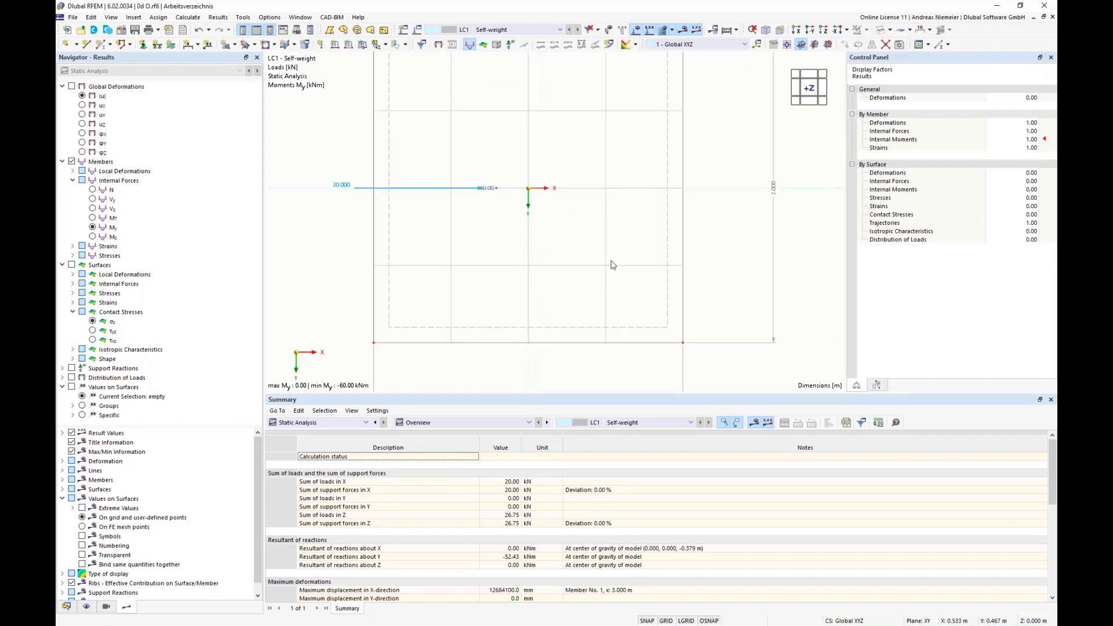
scroll(498, 258, down, 2)
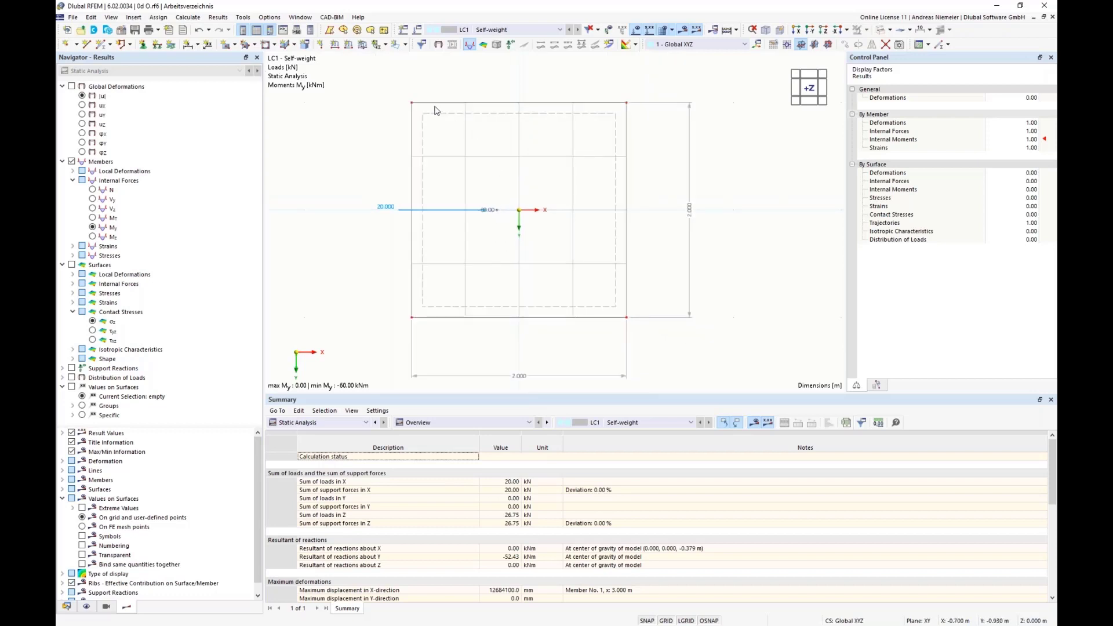
Capture the slab's plan view with its outline and axes as an image in Snagit Editor.
key(Print)
drag(398, 91, 643, 329)
click(393, 352)
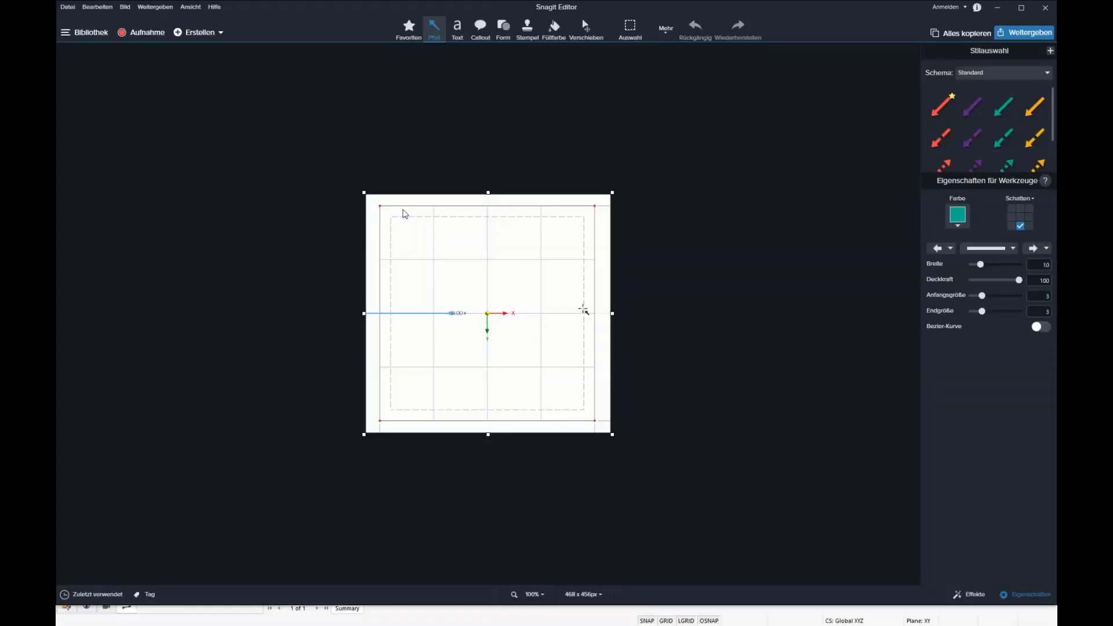
Copy the captured plan view, reopen the column sketch with the arrows and paste the plan view into it.
drag(593, 284, 574, 307)
key(Delete)
drag(81, 606, 82, 605)
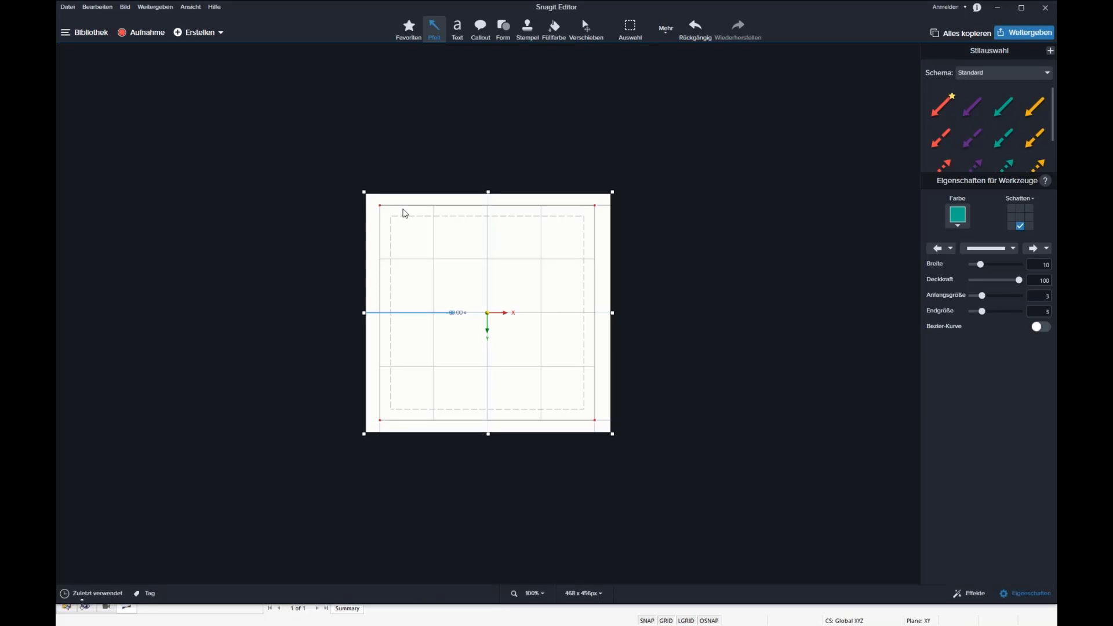
click(113, 596)
click(186, 564)
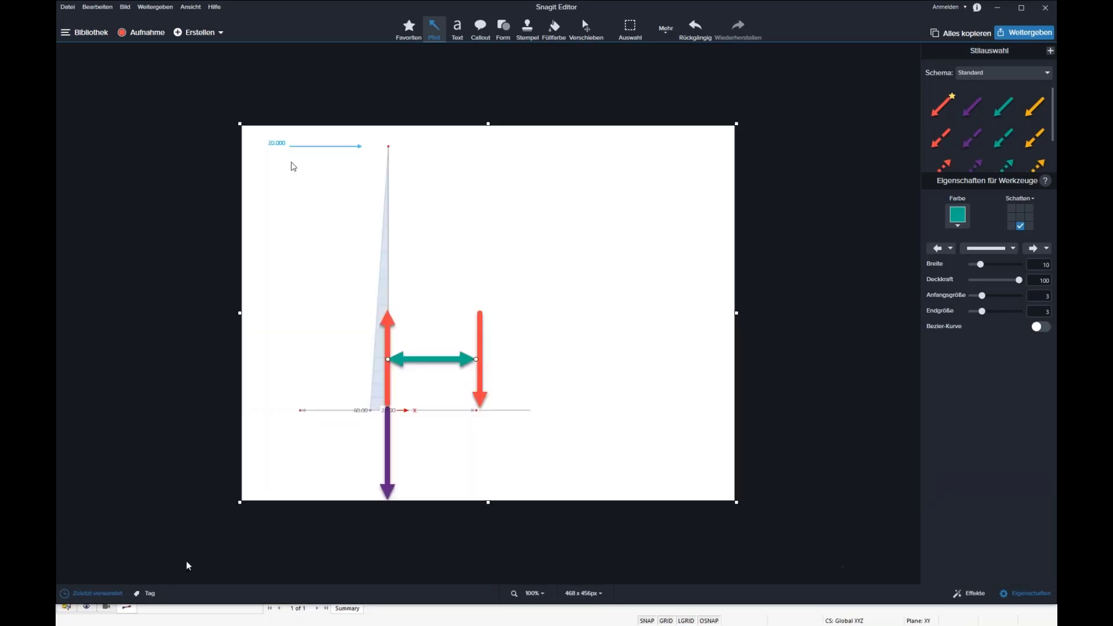
key(ctrl+v)
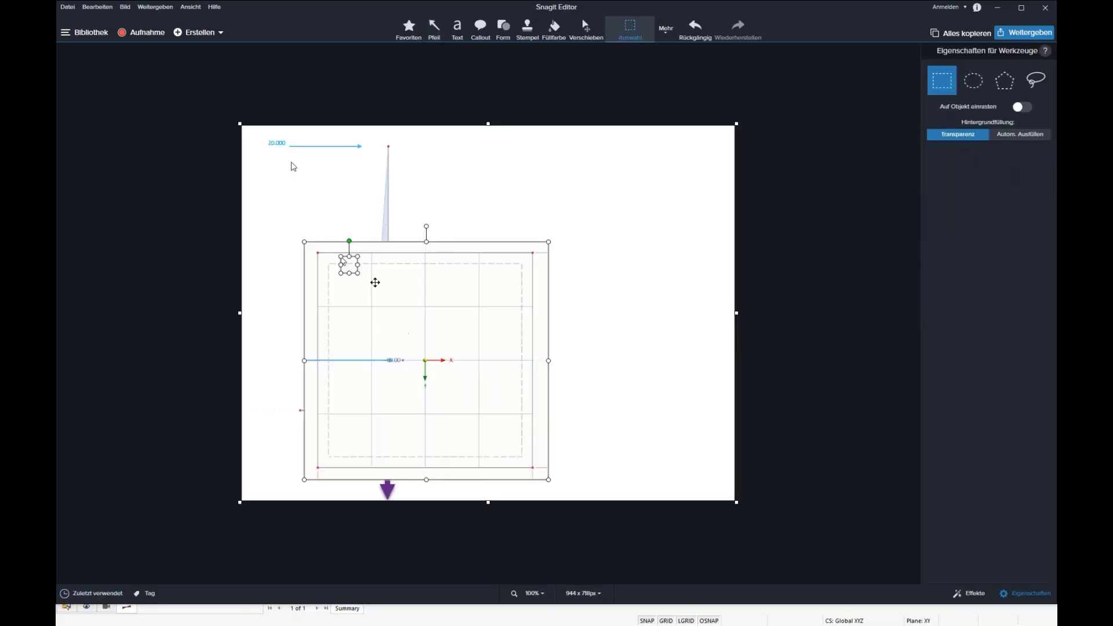
Shrink the plan view to the slab width, centre it below the purple arrow and fill the extended canvas with white.
drag(373, 282, 363, 447)
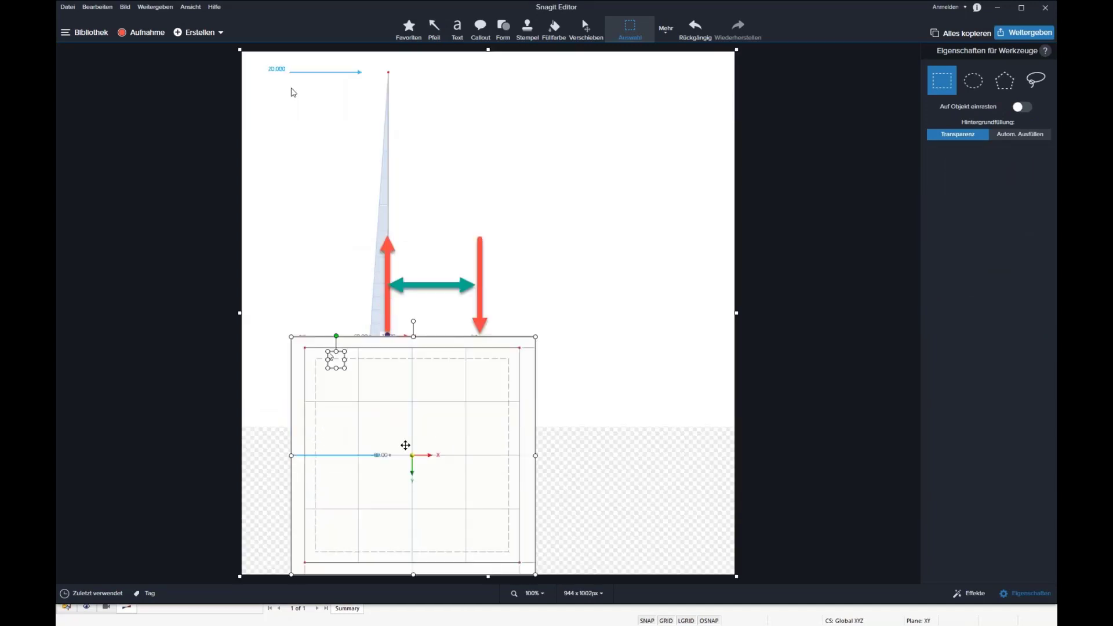
click(546, 349)
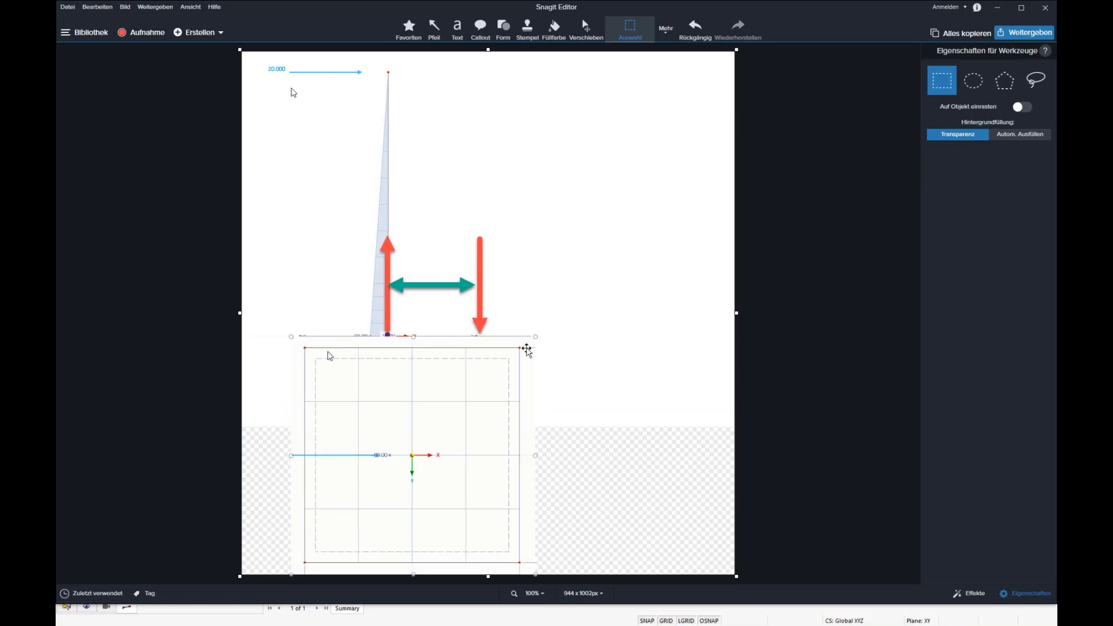
drag(526, 351, 488, 383)
drag(429, 424, 425, 480)
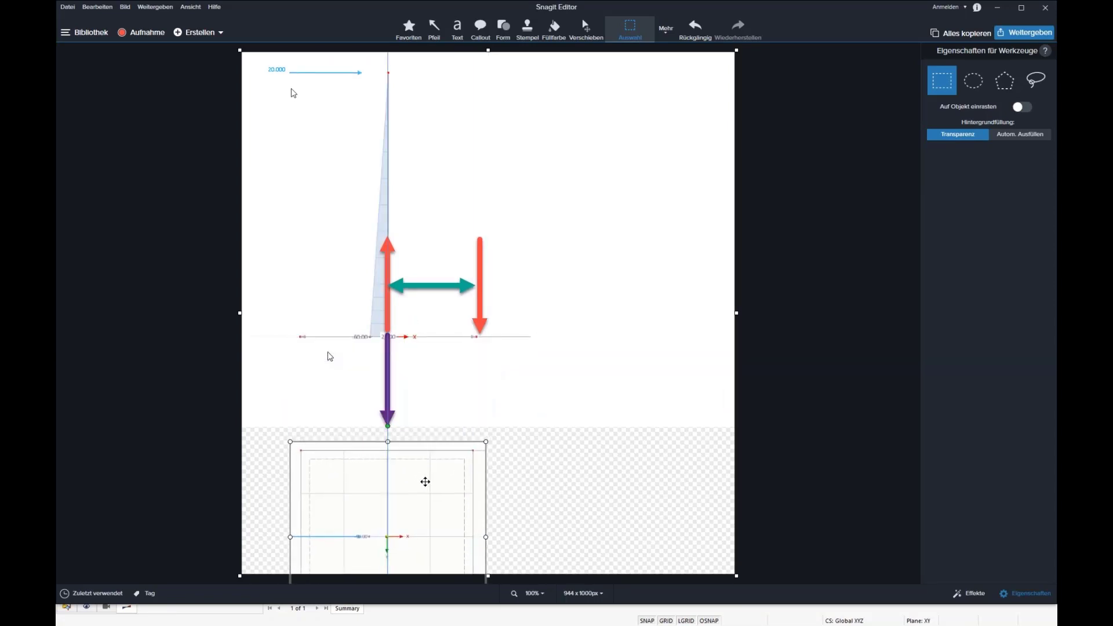
click(554, 29)
click(577, 432)
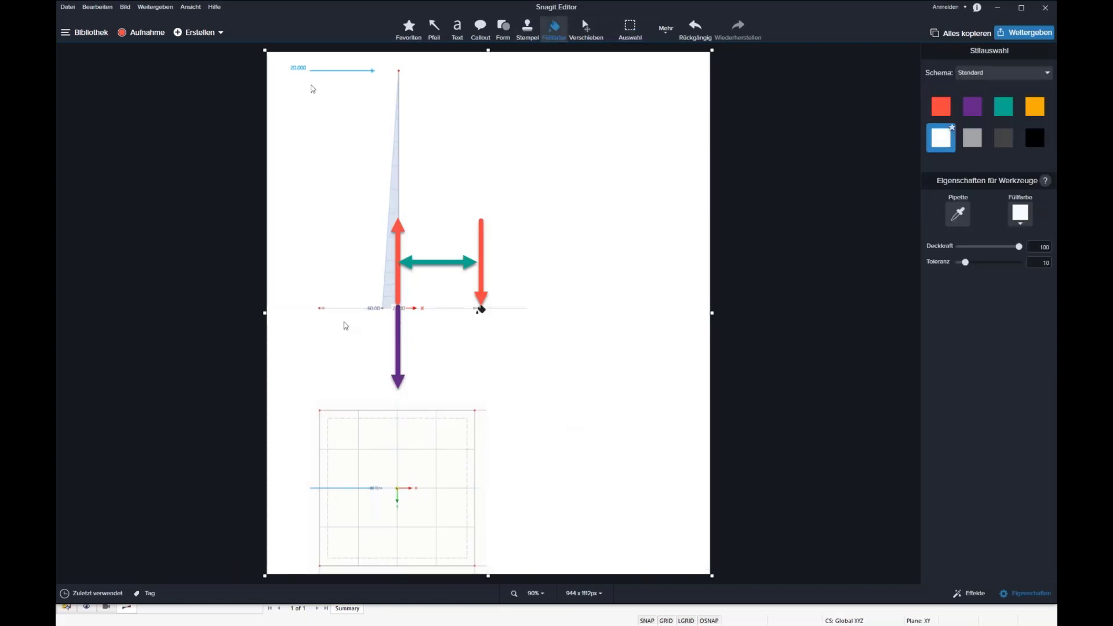
Duplicate the green lever-arm arrow into the plan view, running from the slab centre towards the slab edge.
key(m)
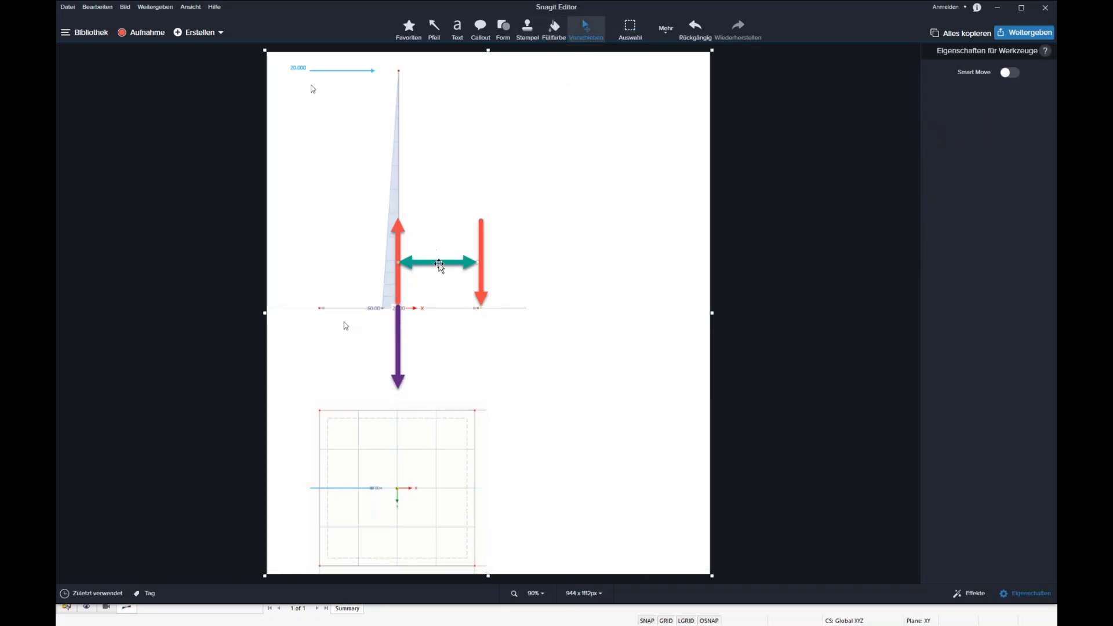
click(439, 263)
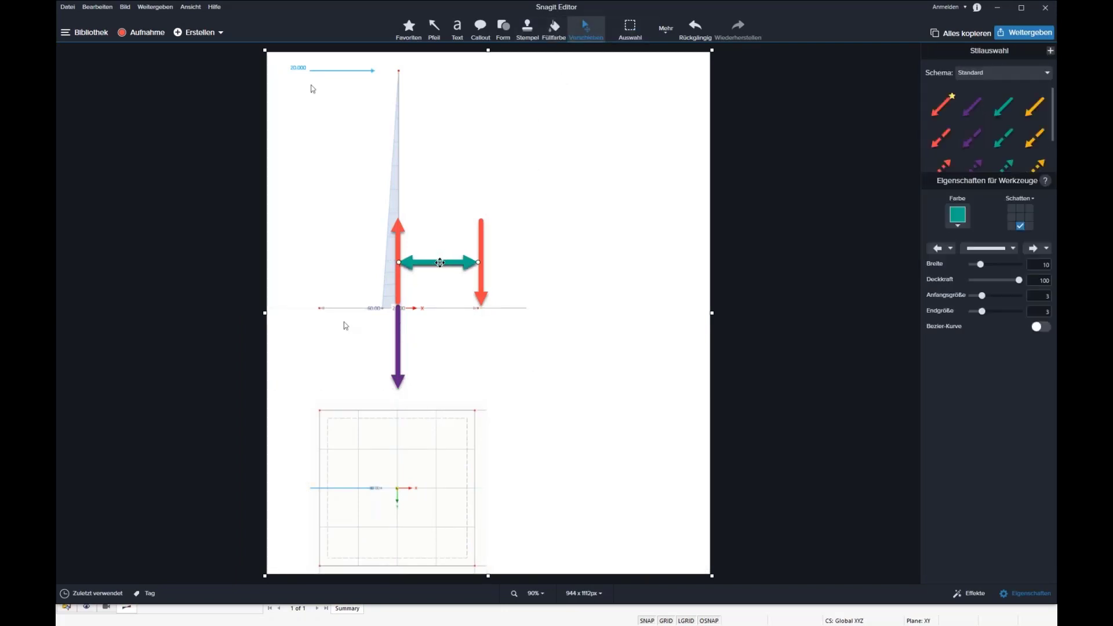
ctrl+drag(439, 263, 469, 491)
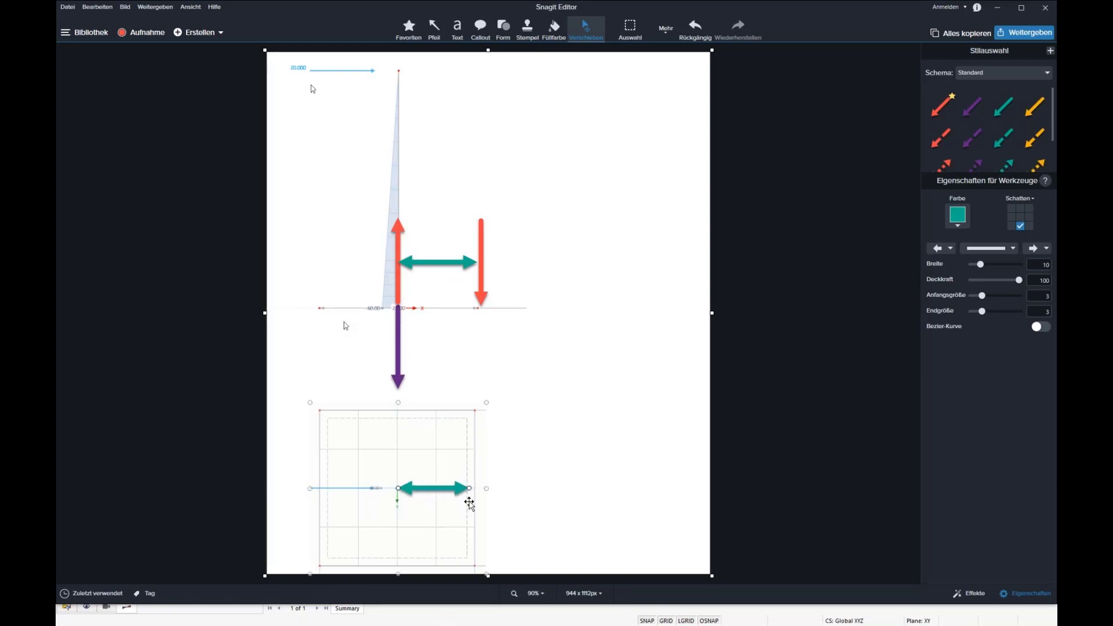
Add a text box beside the column sketch reading "H = 0,5 m + 0,5 m (0,5 + 0,289) = 0,894 m", widened to fit one line.
click(458, 29)
click(545, 208)
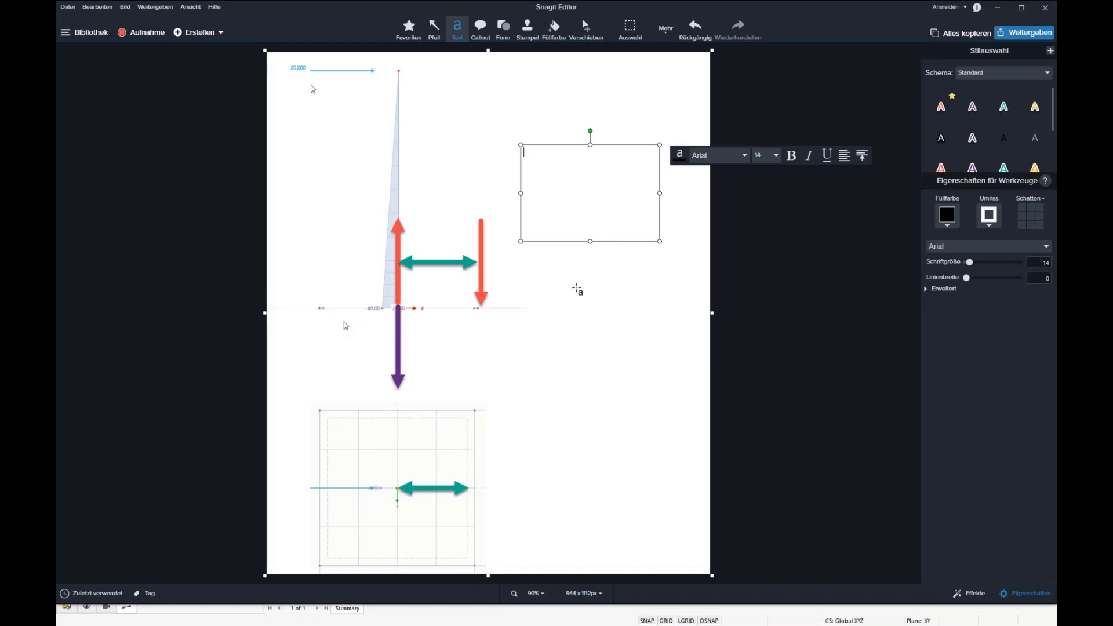
text(H)
text(0,5)
text(0,289)
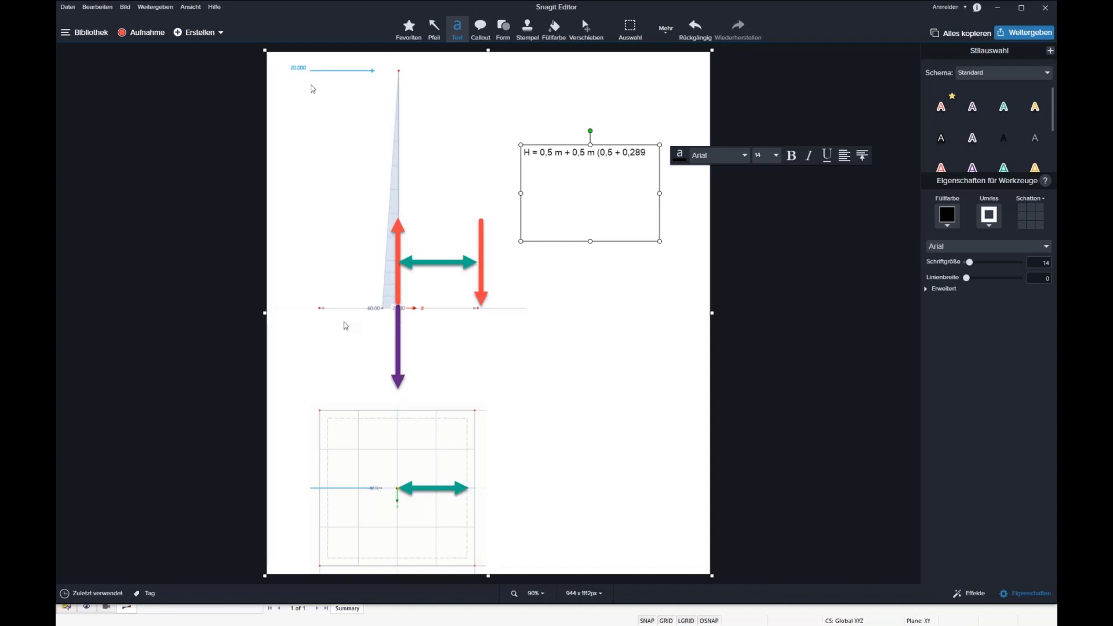
text())
text(= 0,894)
drag(660, 193, 701, 193)
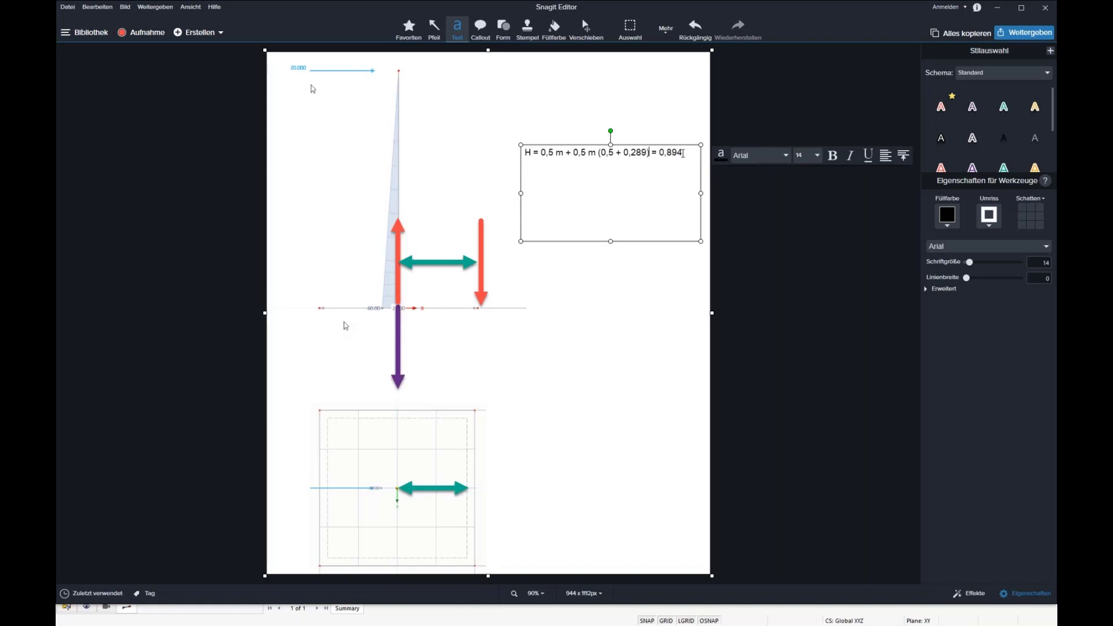
text(m)
Add the equation "M / V = H = 0,894 m = (F * 3m) / 26,75 kN" below the first line of the text box.
key(Return)
text(M / V = H = 0,894 m = ()
text(F * 3 m)
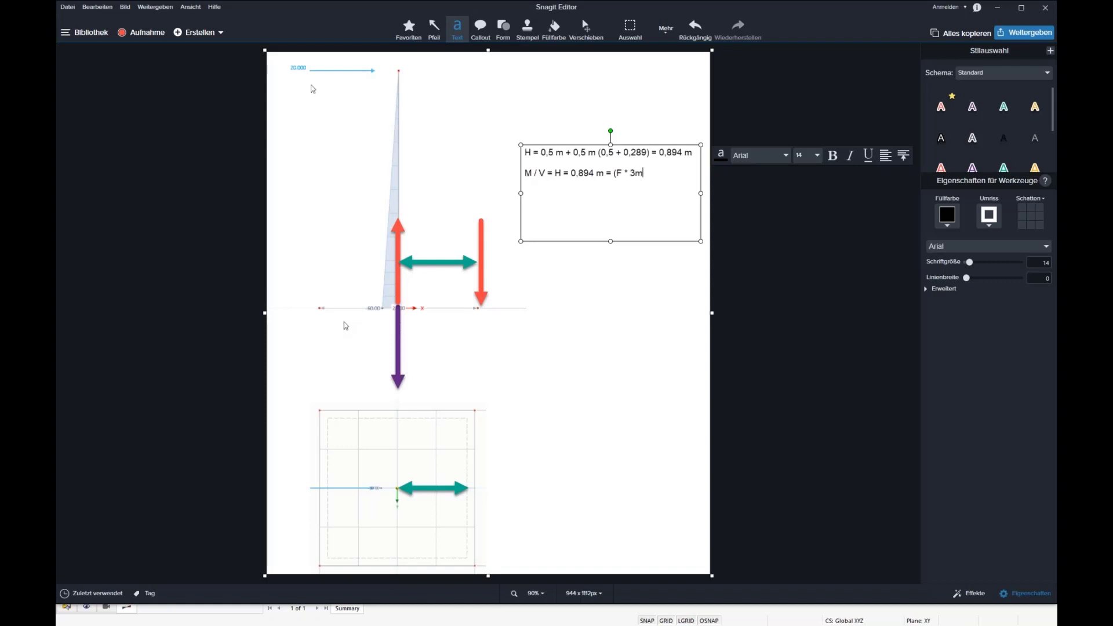
text())
text( / )
text(26)
text(,75)
text( kN)
text(F)
text( =)
text( 7,97)
text( kN)
Finish the calculation note with the line "F = 7,97 kN".
click(691, 305)
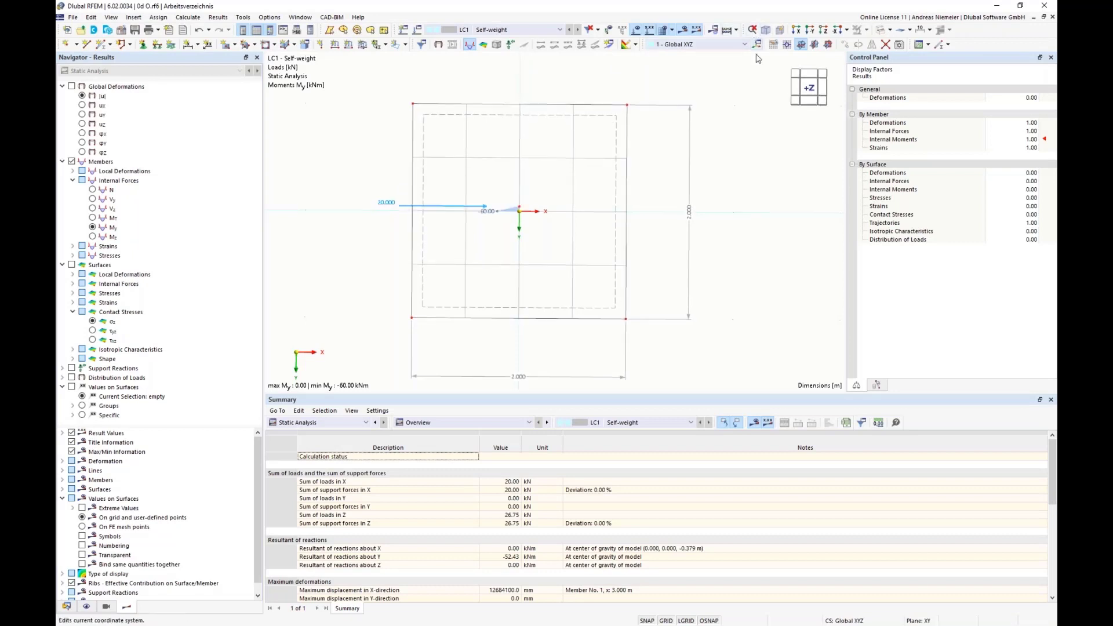
In RFEM, set the nodal load at the column head to 7,9 kN in the X-direction.
double_click(501, 98)
drag(481, 223, 521, 208)
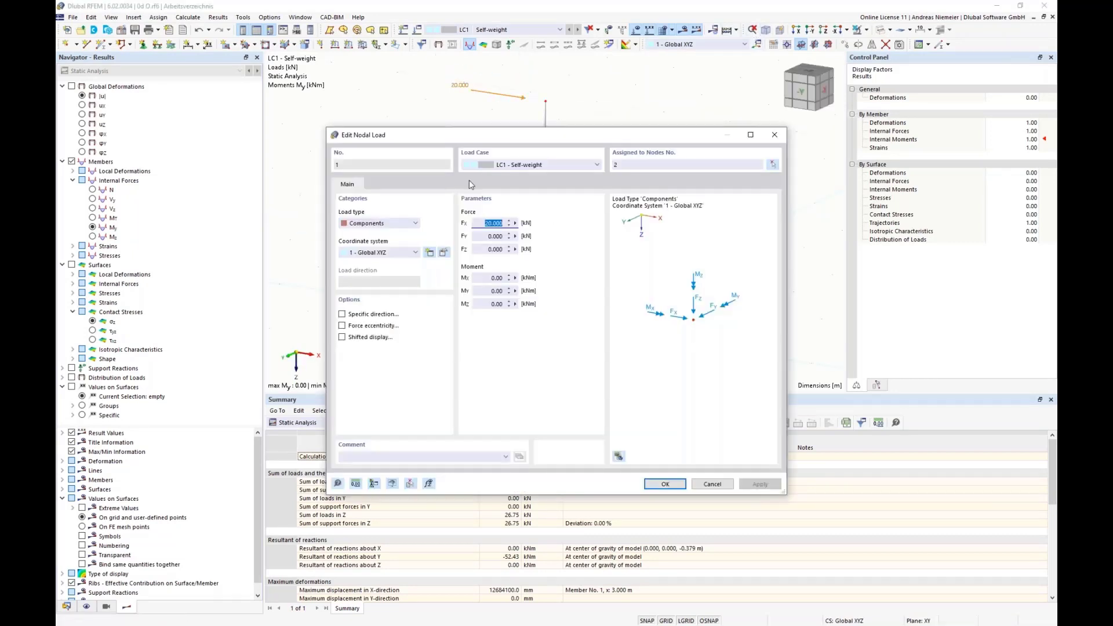
text(7,9)
click(673, 485)
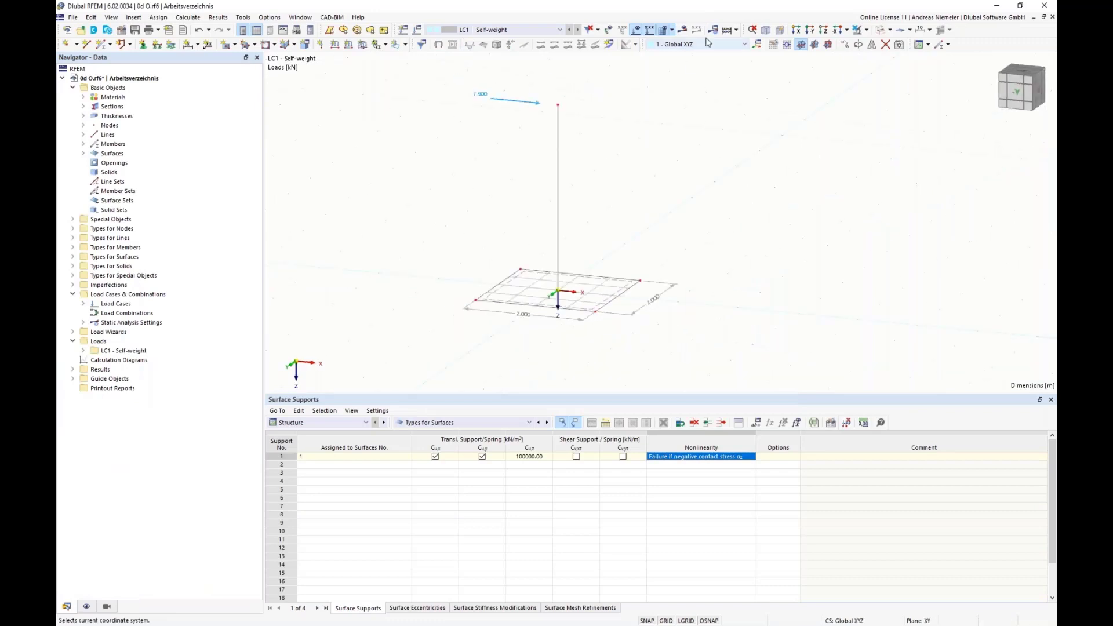
Calculate load case LC1 and display the global deformations, followed by the contact stresses σz of the slab.
click(682, 29)
click(606, 363)
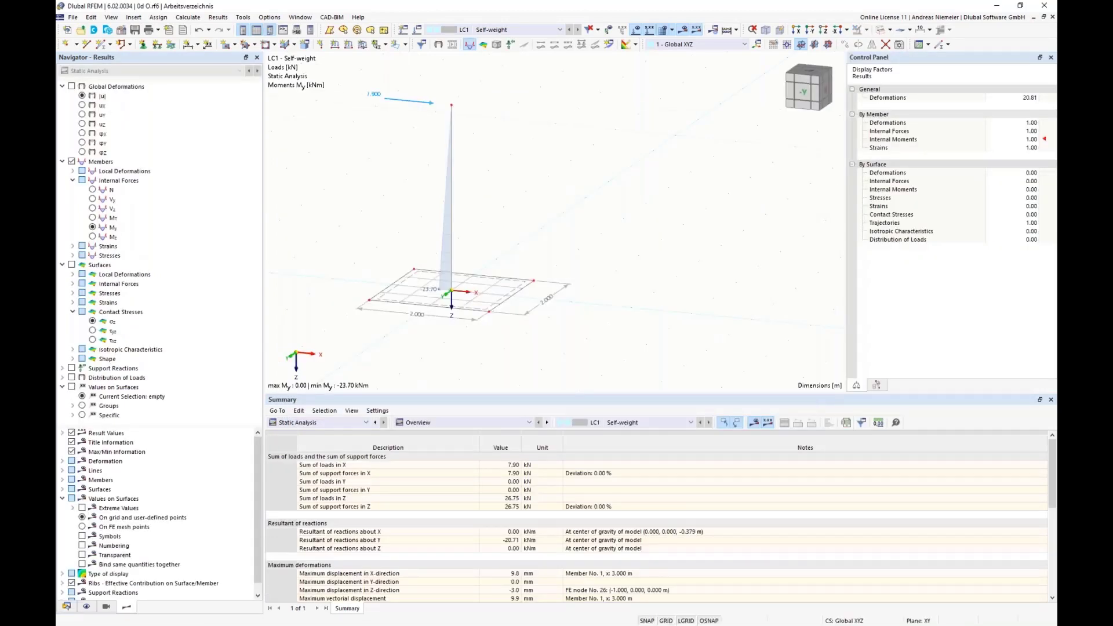
click(71, 85)
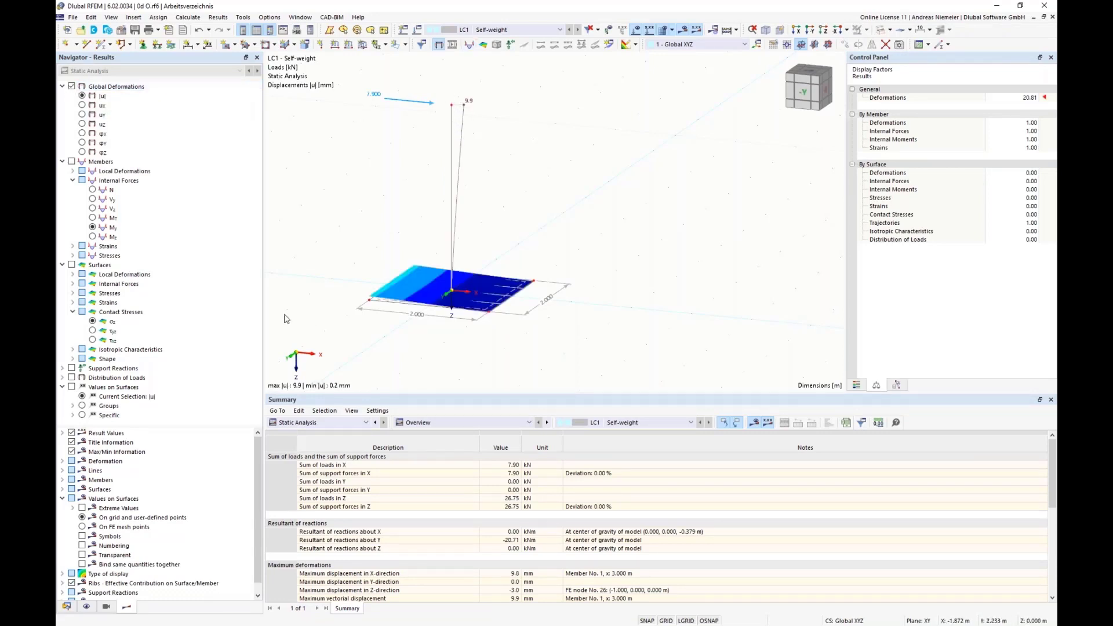
click(92, 321)
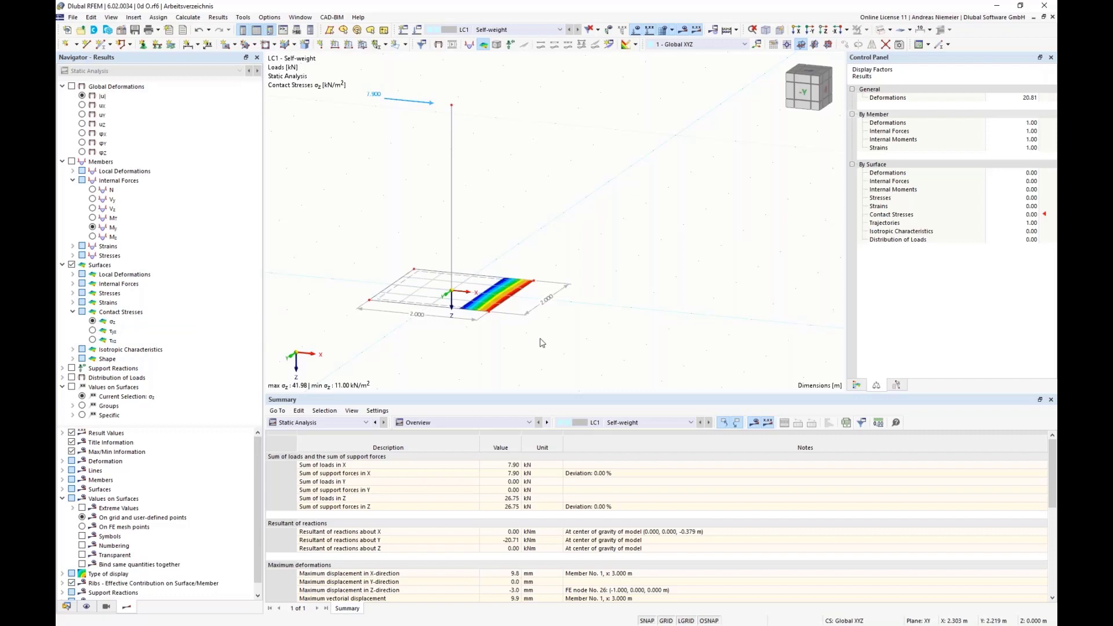
Set the nodal load at the column head to 8 kN in the X-direction and recalculate LC1.
double_click(425, 103)
drag(486, 223, 592, 226)
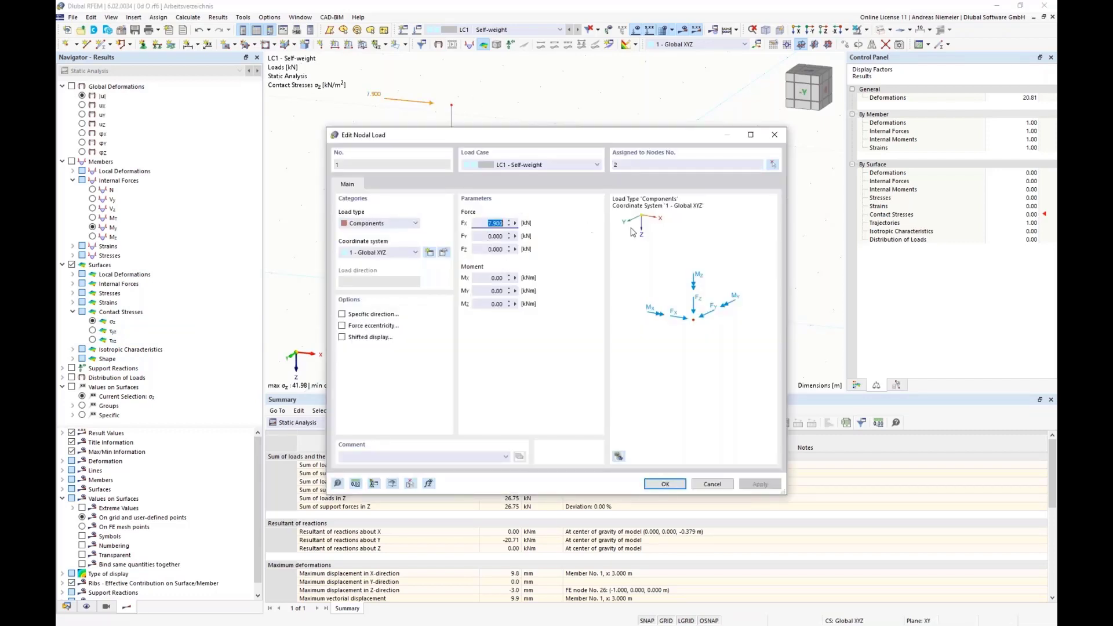
text(8)
click(664, 483)
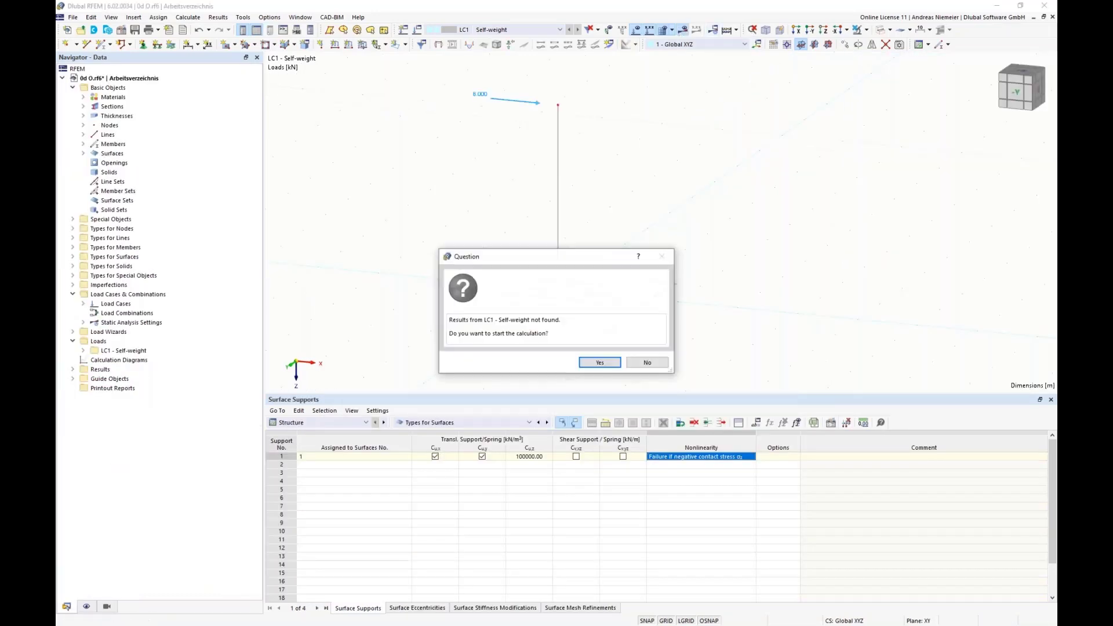
click(608, 366)
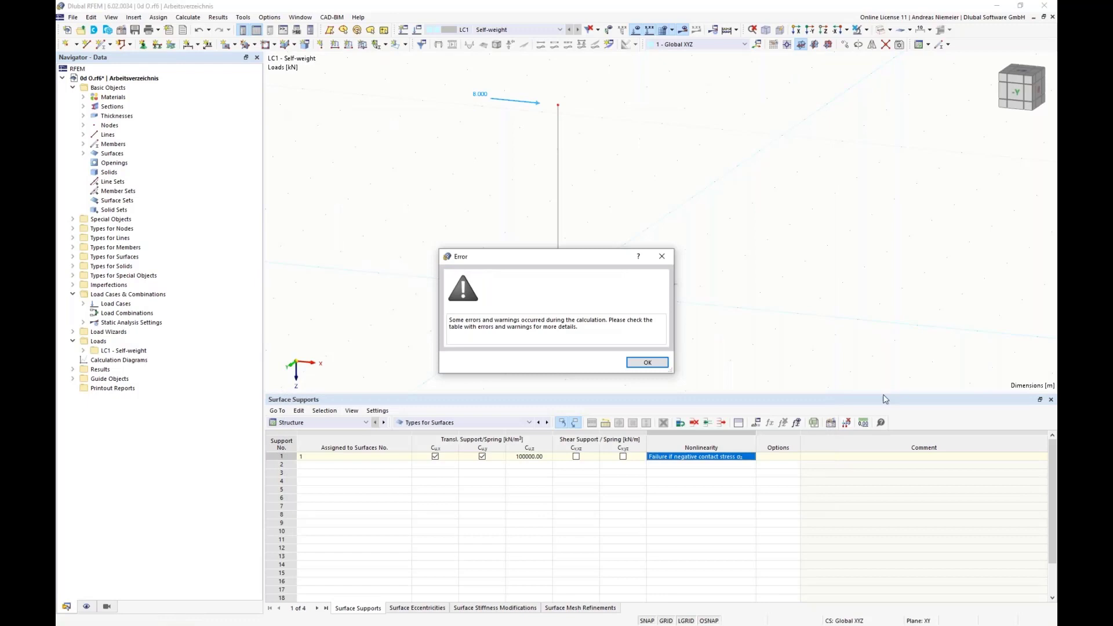
click(648, 364)
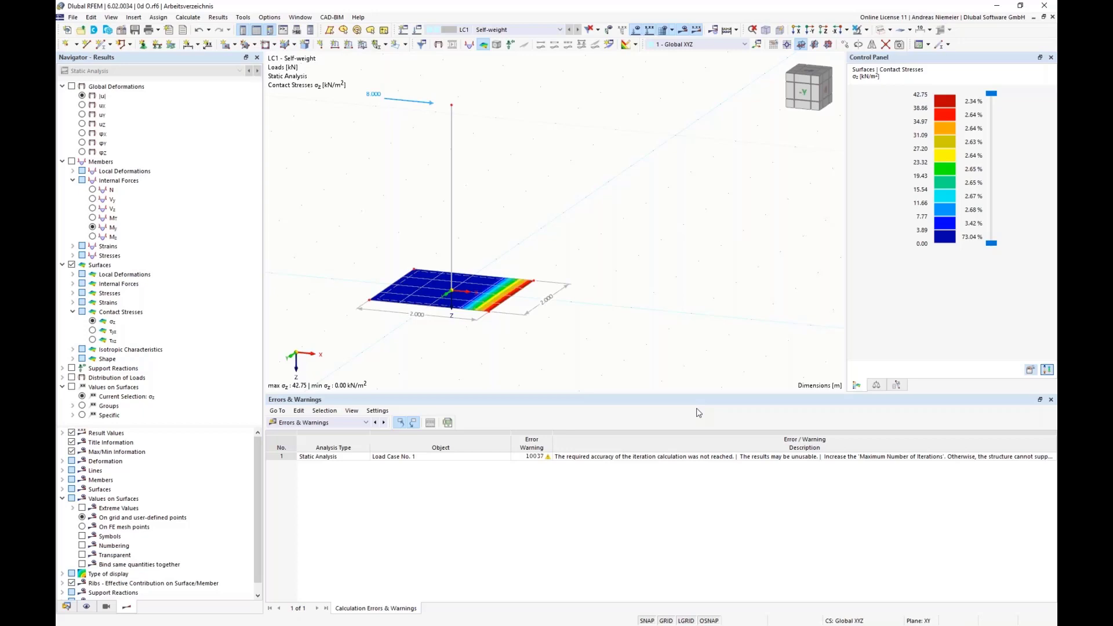
Set the nodal load at the column head to 20 kN in the X-direction.
double_click(432, 103)
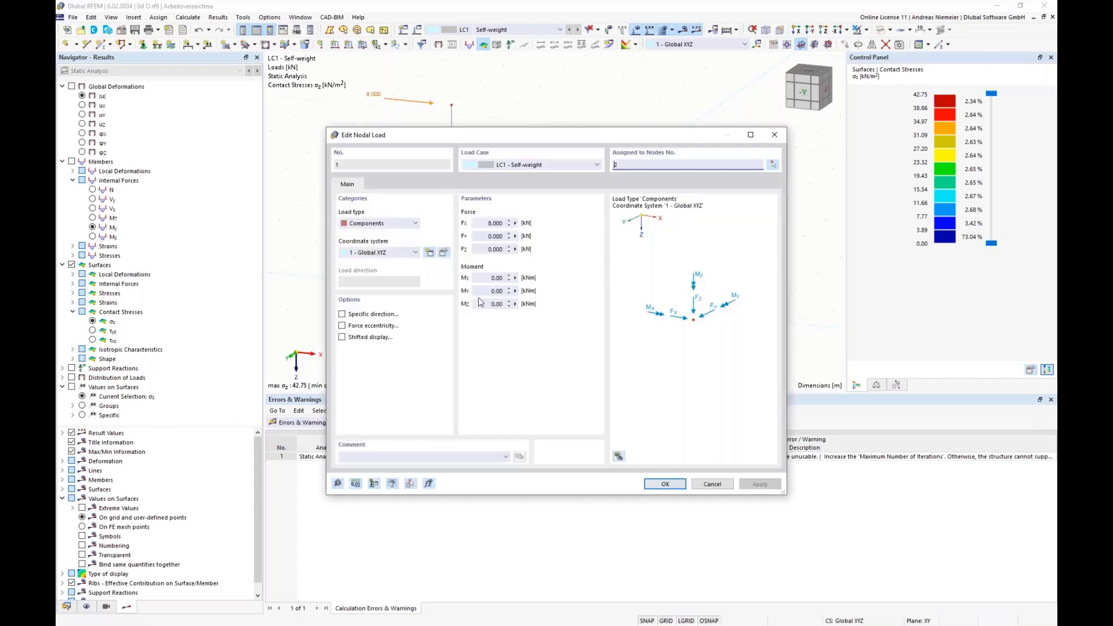
double_click(493, 223)
text(20)
click(665, 484)
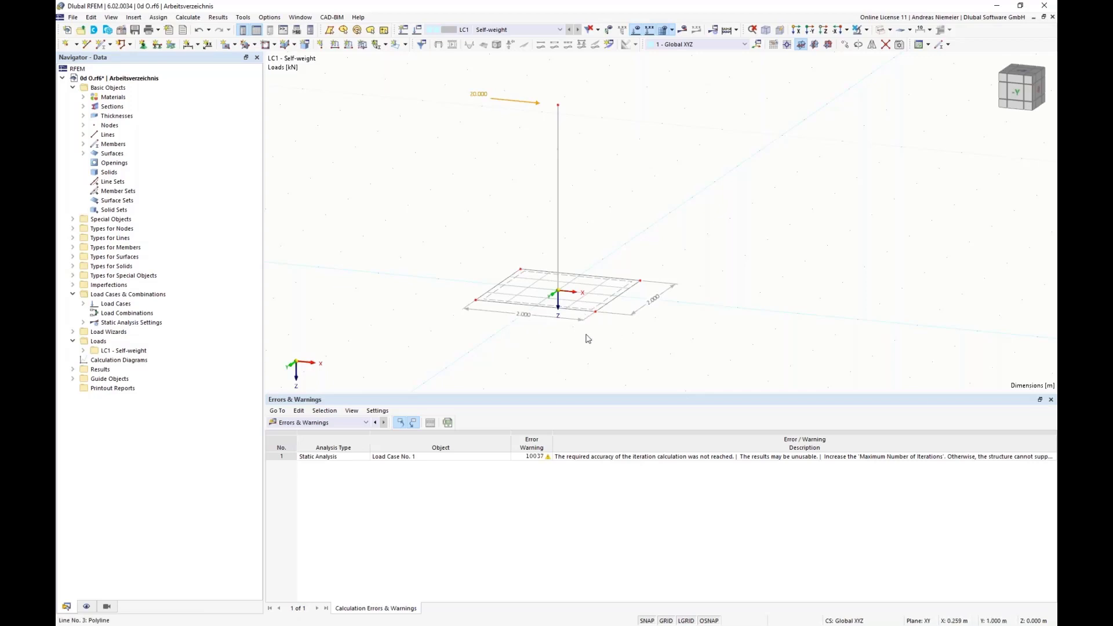
Lengthen the slab to 4 m by moving its edges to X = 2 m and X = -2 m, and calculate LC1.
middle_drag(587, 339, 492, 330)
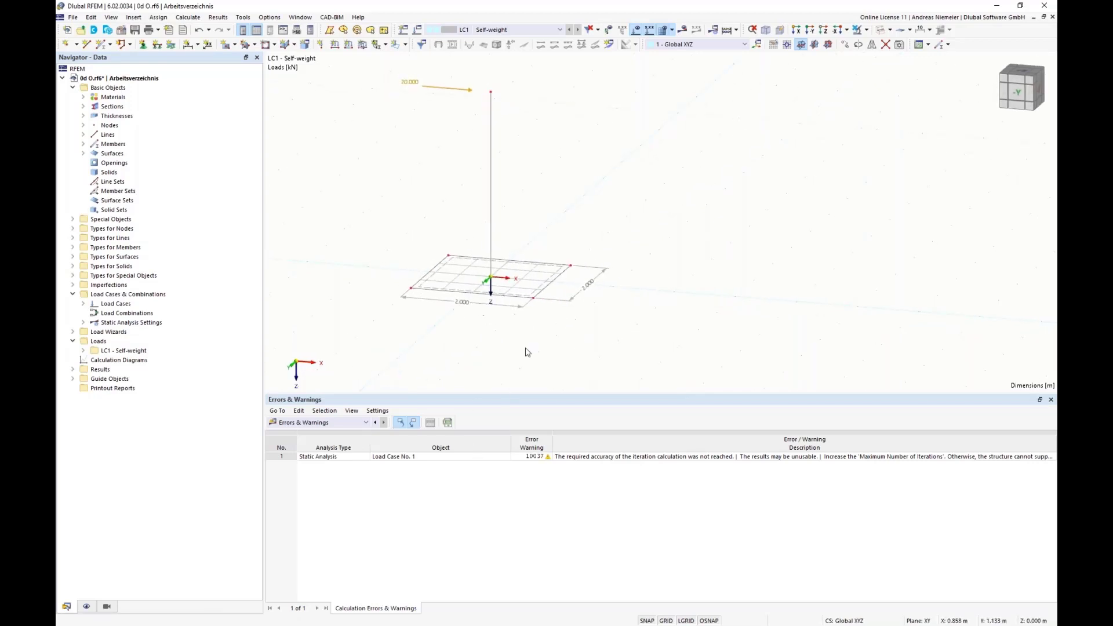
scroll(480, 356, down, 1)
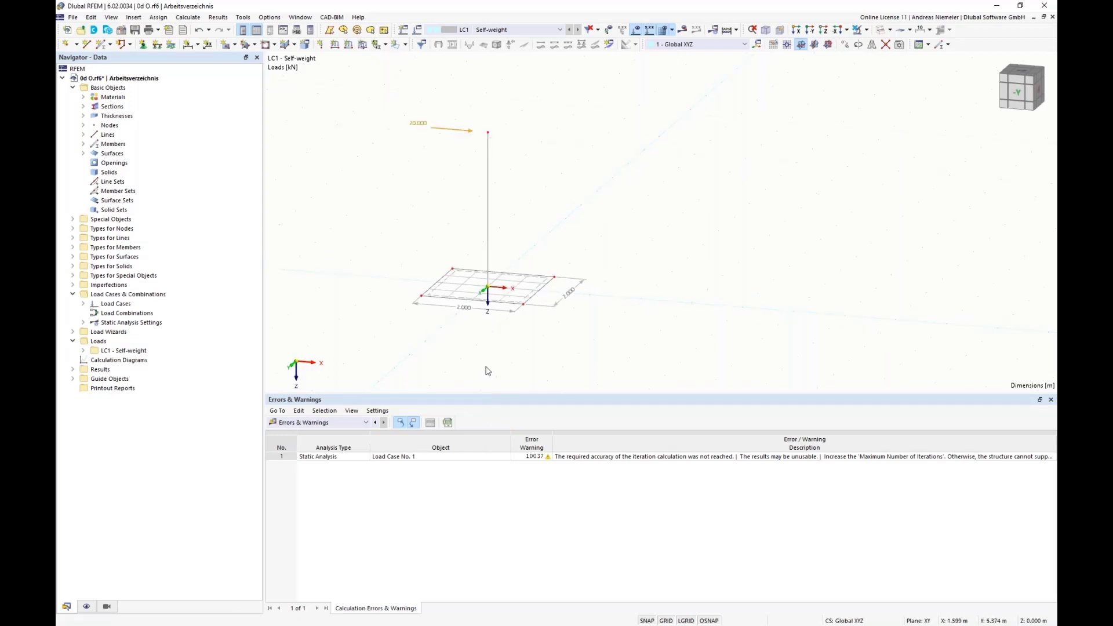
drag(511, 236, 571, 320)
drag(523, 305, 576, 312)
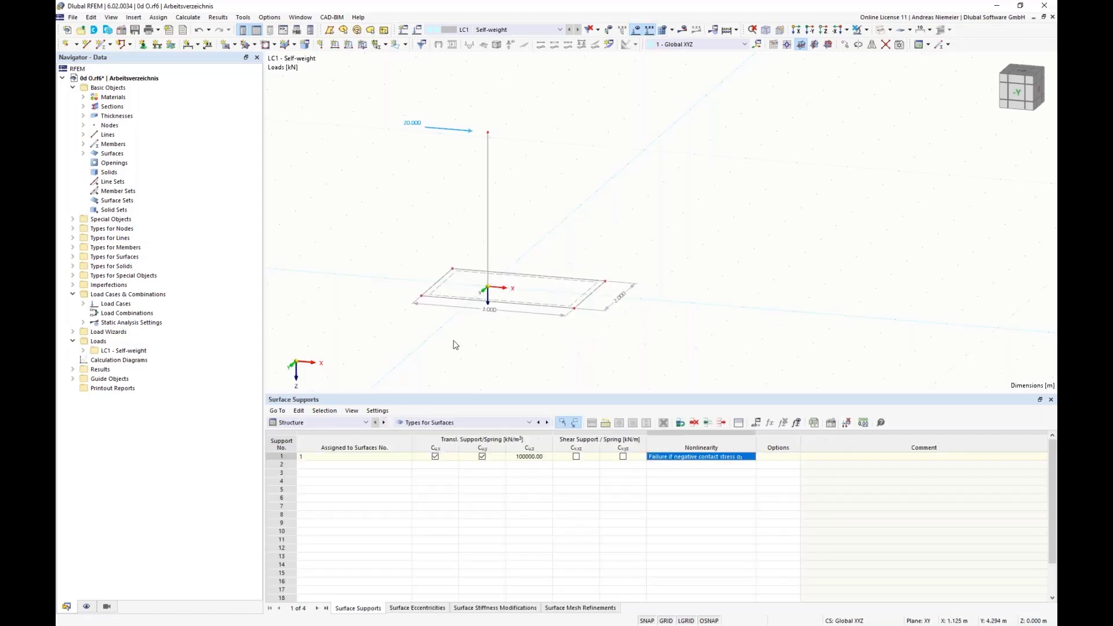
drag(394, 250, 476, 330)
click(423, 344)
drag(422, 300, 370, 292)
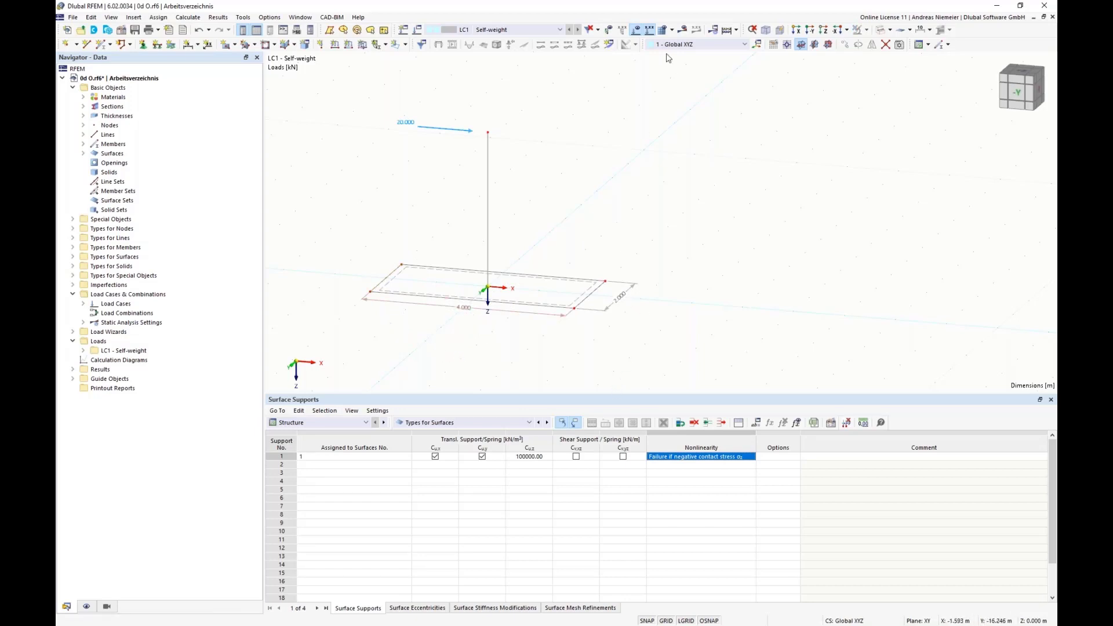
click(682, 30)
click(597, 363)
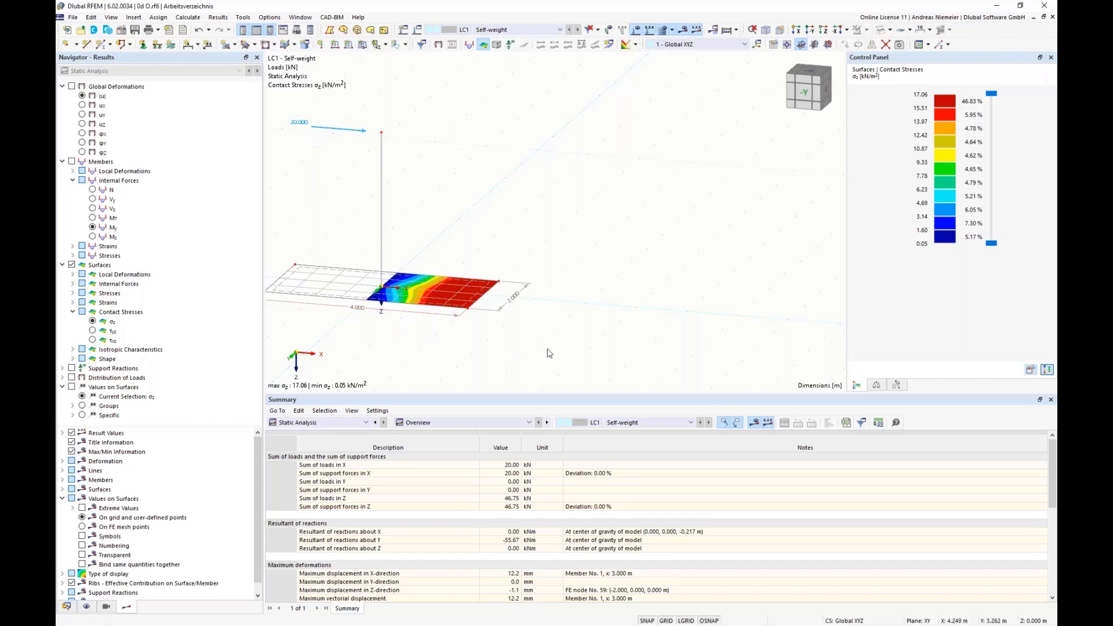
Set the X-coordinate of the two slab corner nodes on the positive X side to 1.5 m.
right_click(470, 313)
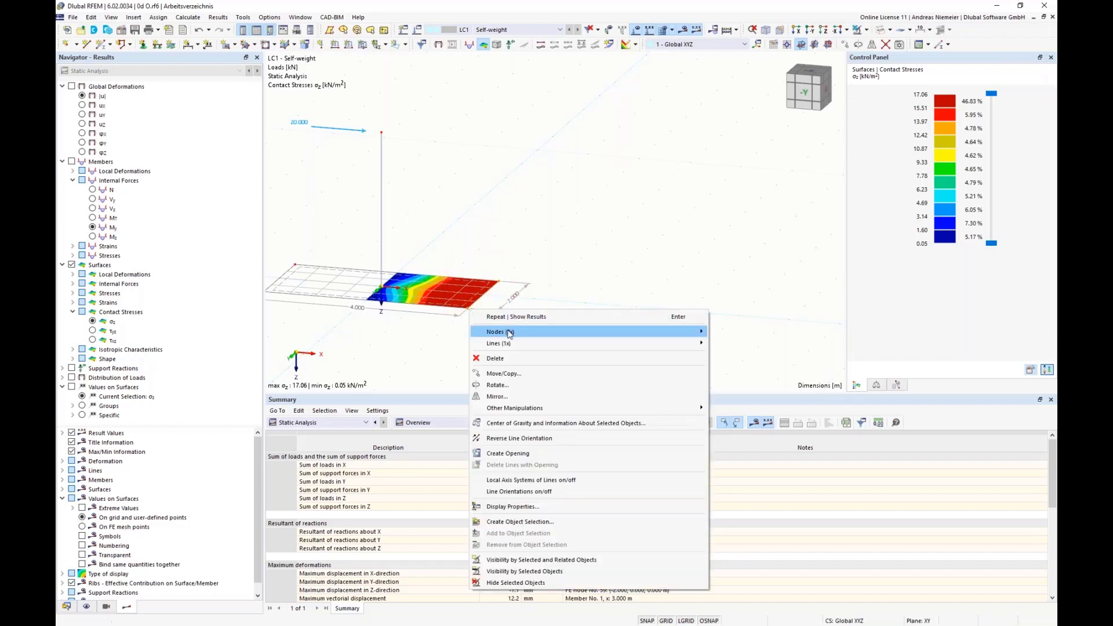
mouse_move(509, 333)
click(731, 332)
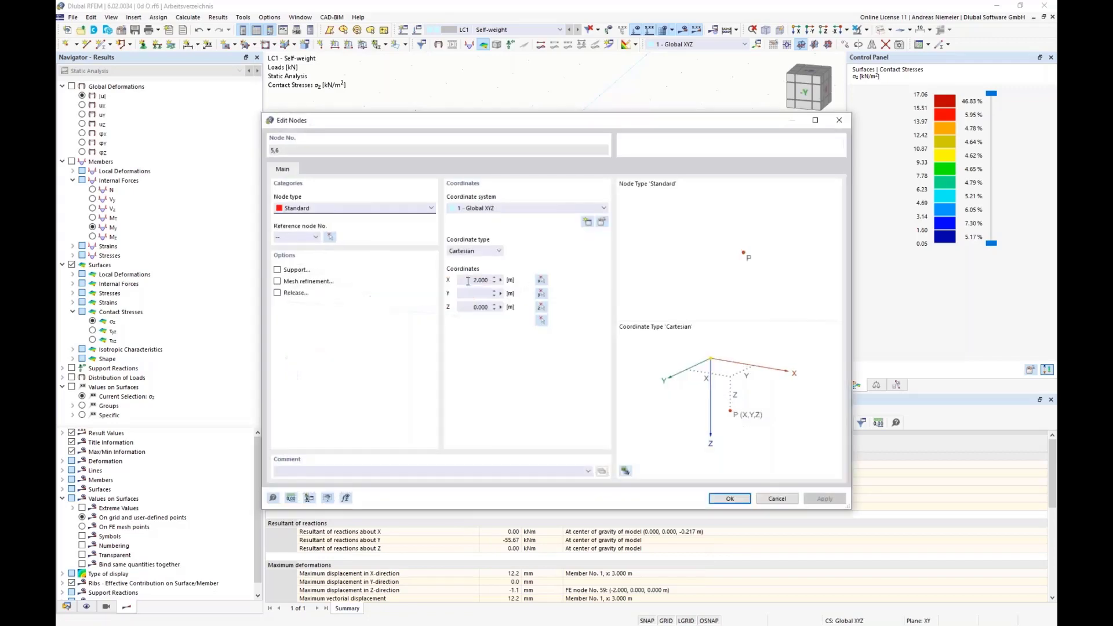
click(468, 280)
click(730, 499)
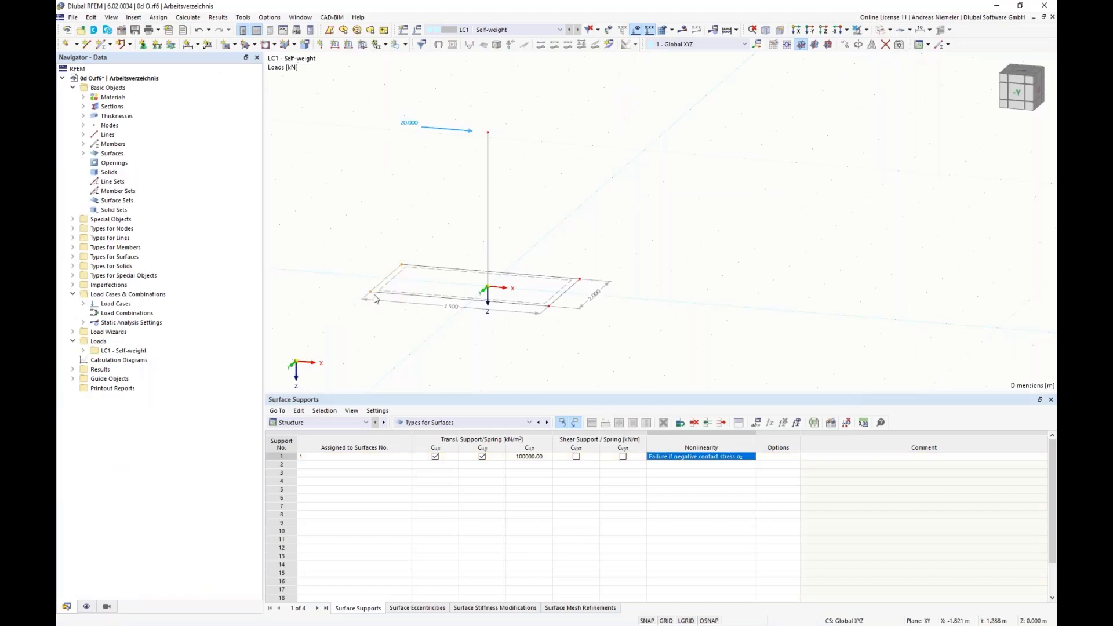
Set the X-coordinate of the two slab corner nodes on the negative X side to -1.5 m and recalculate LC1.
right_click(372, 294)
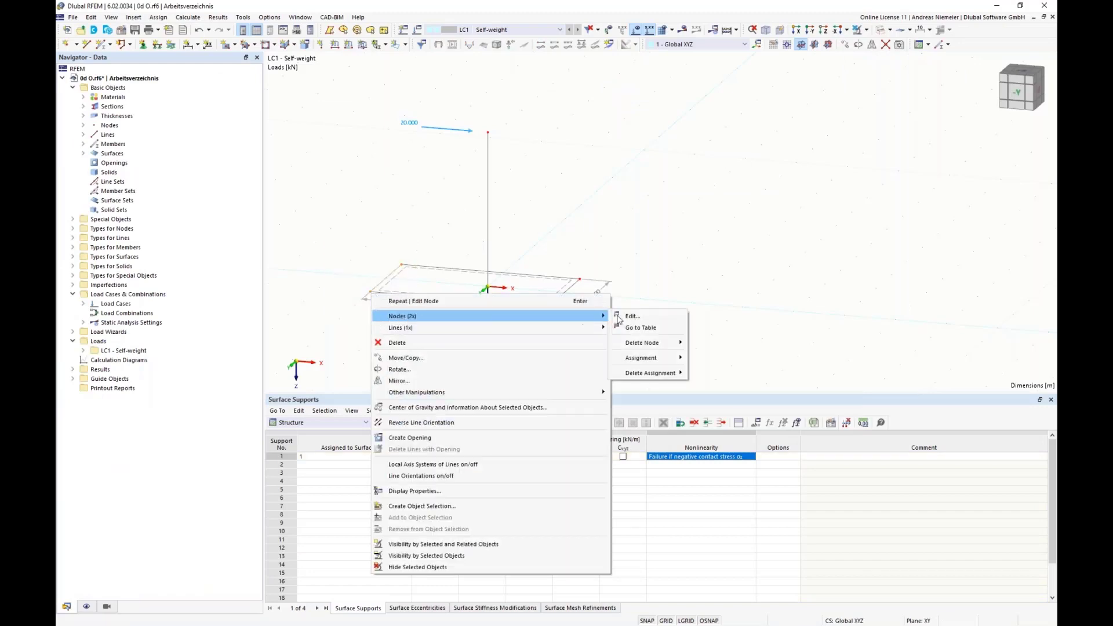
click(629, 316)
click(489, 282)
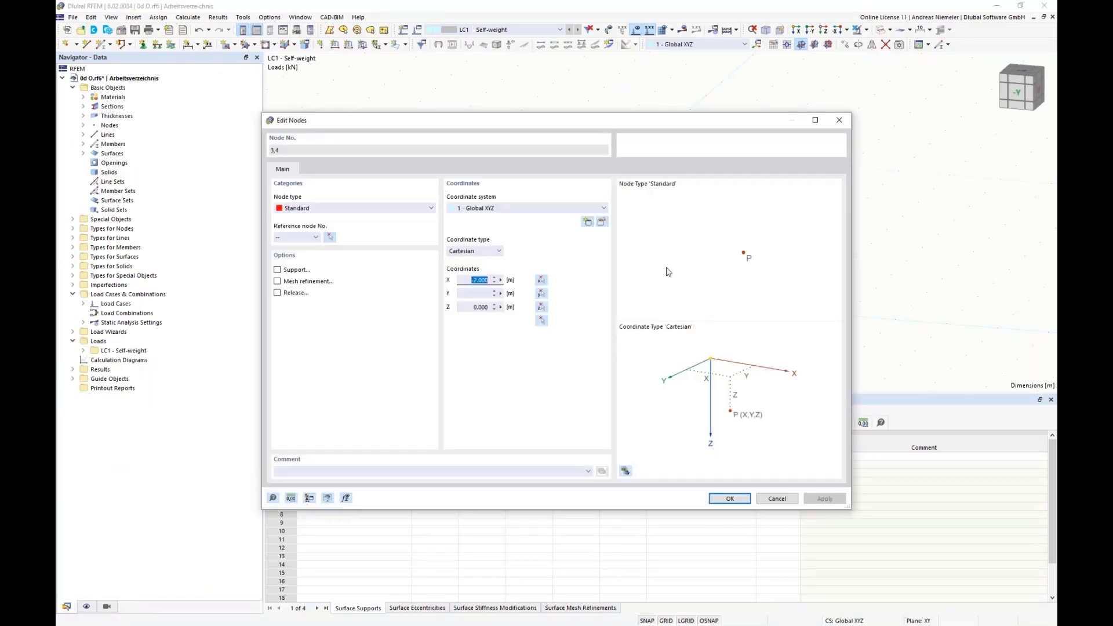
text(-1,5)
key(Return)
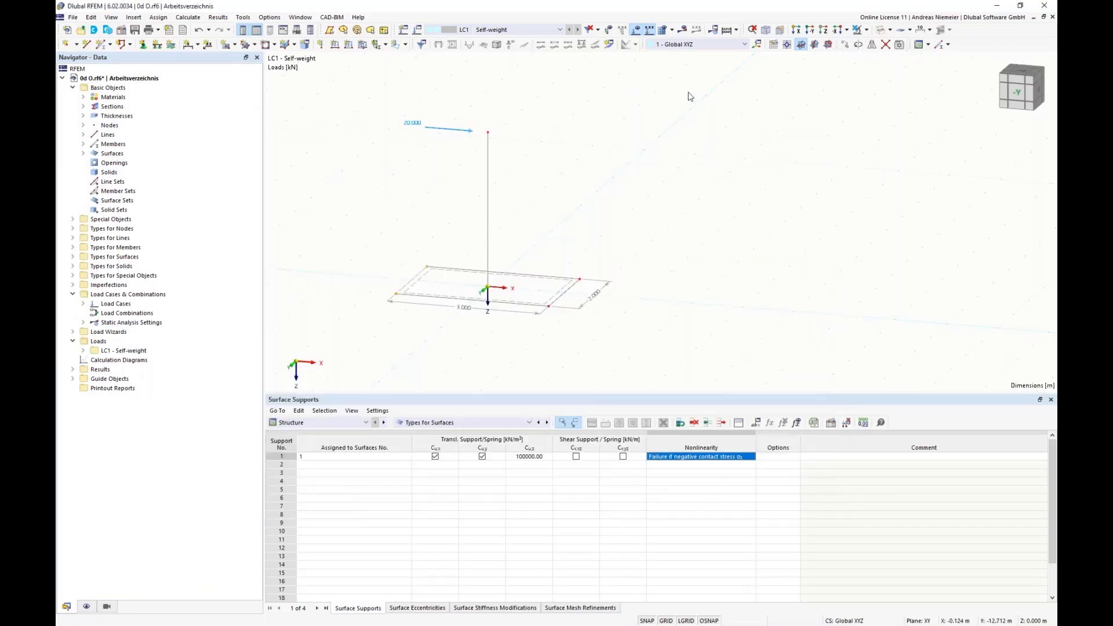
click(682, 29)
click(619, 363)
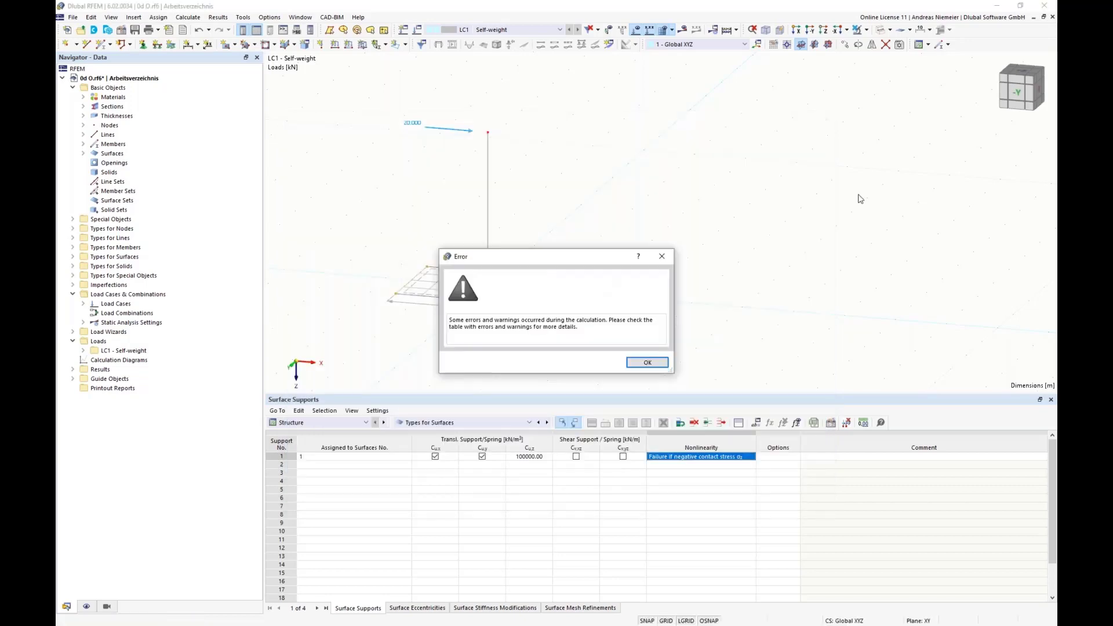
click(650, 365)
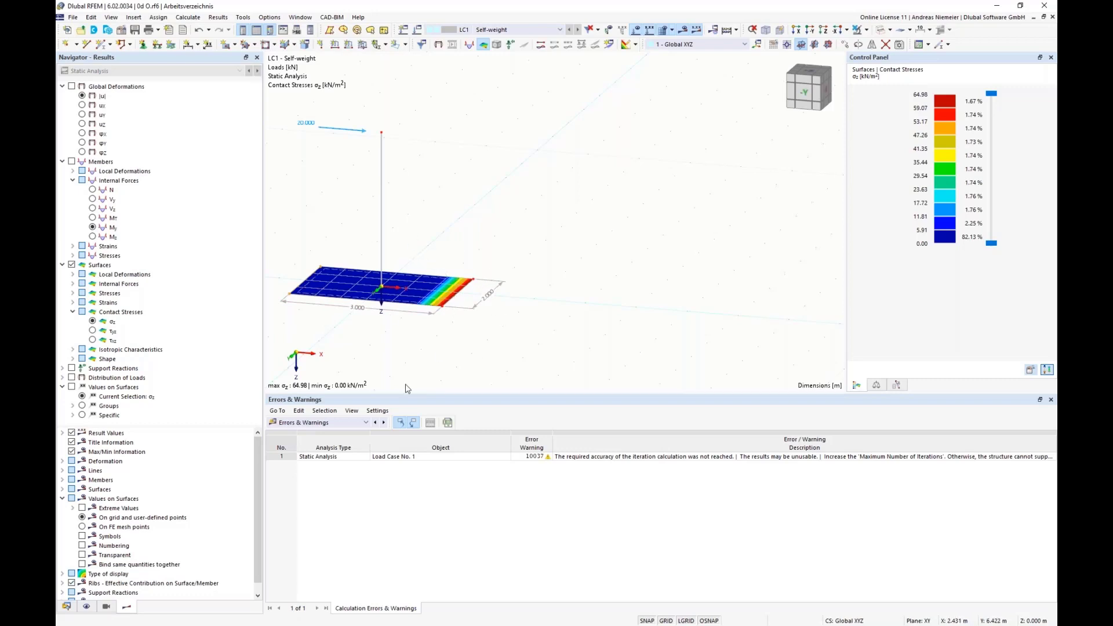
Set the X-coordinate of the two slab corner nodes on the positive X side to 1.7 m.
right_click(442, 307)
click(467, 329)
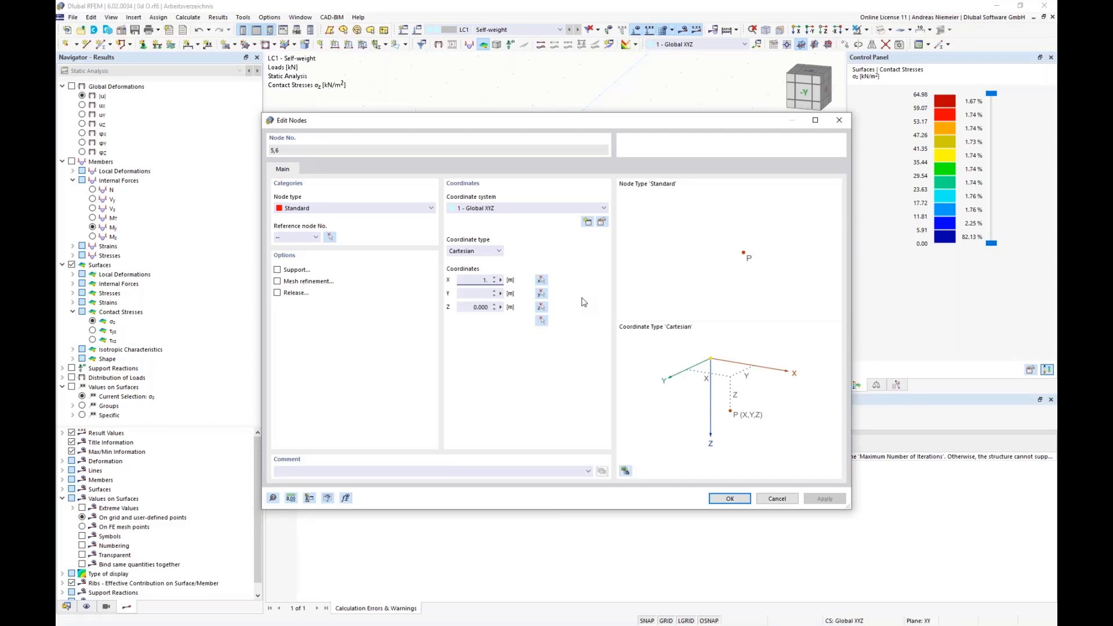
click(730, 498)
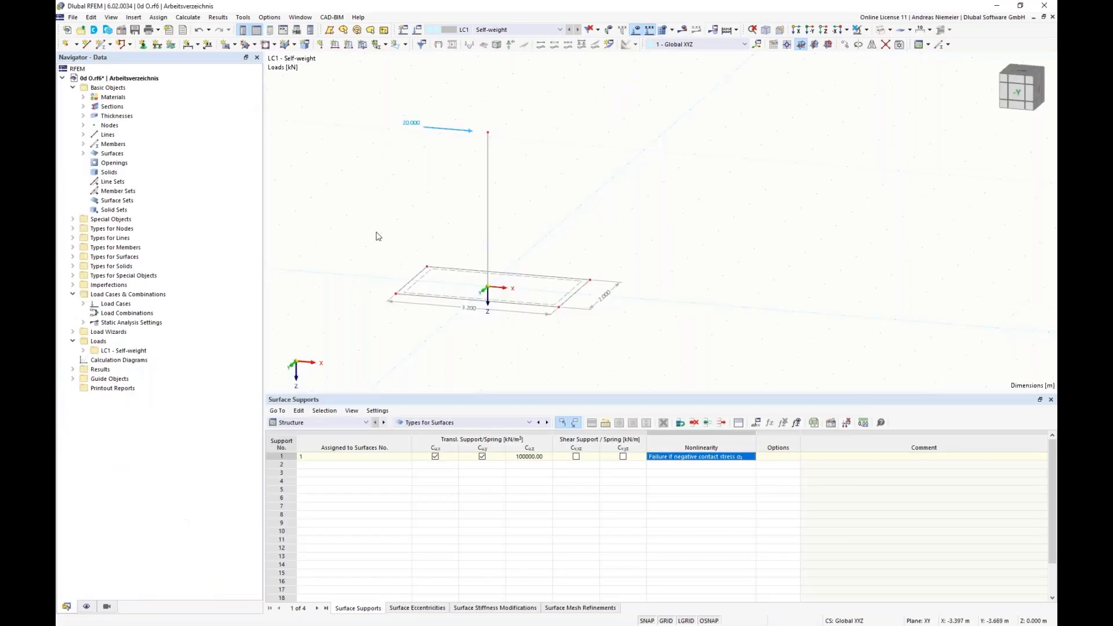
Set the X-coordinate of the two slab corner nodes on the negative X side to -1.7 m and recalculate LC1.
right_click(398, 299)
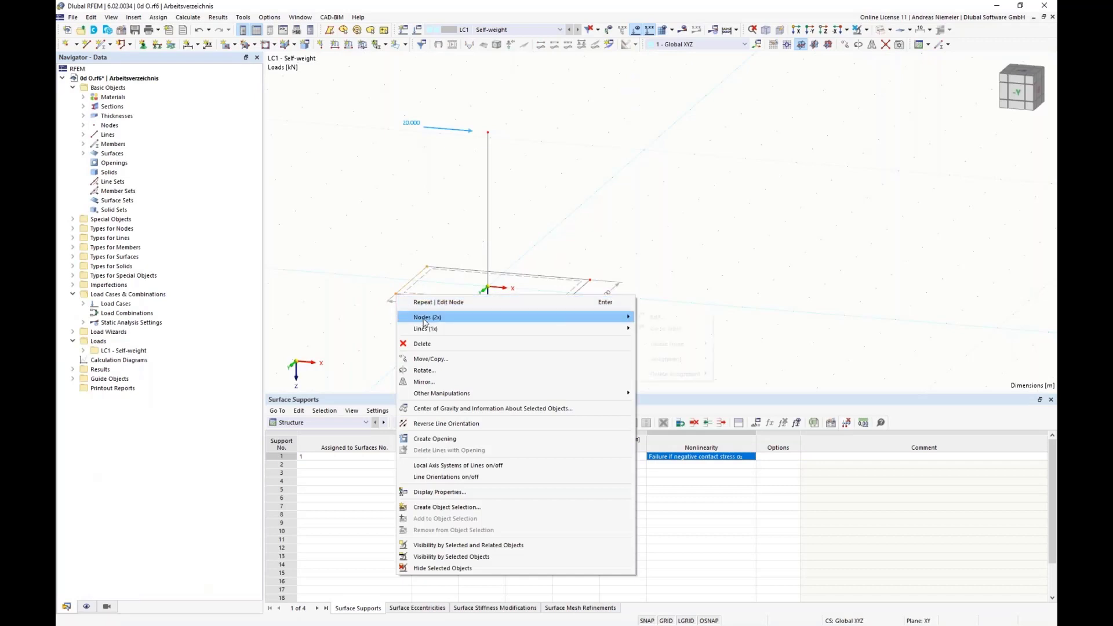
click(419, 317)
double_click(464, 282)
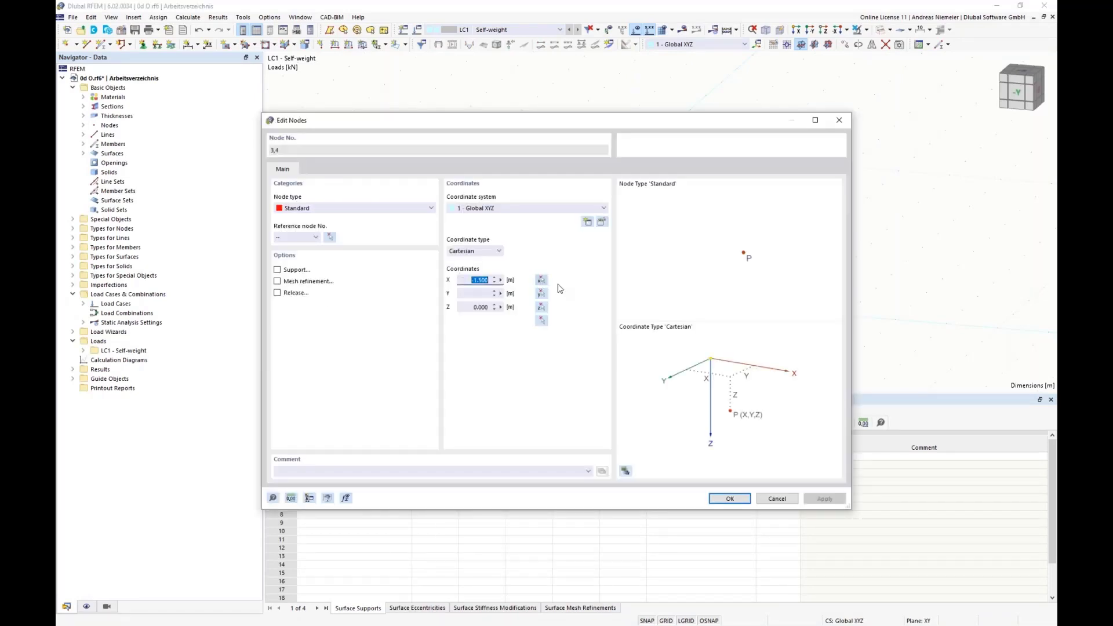
key(Delete)
key(Return)
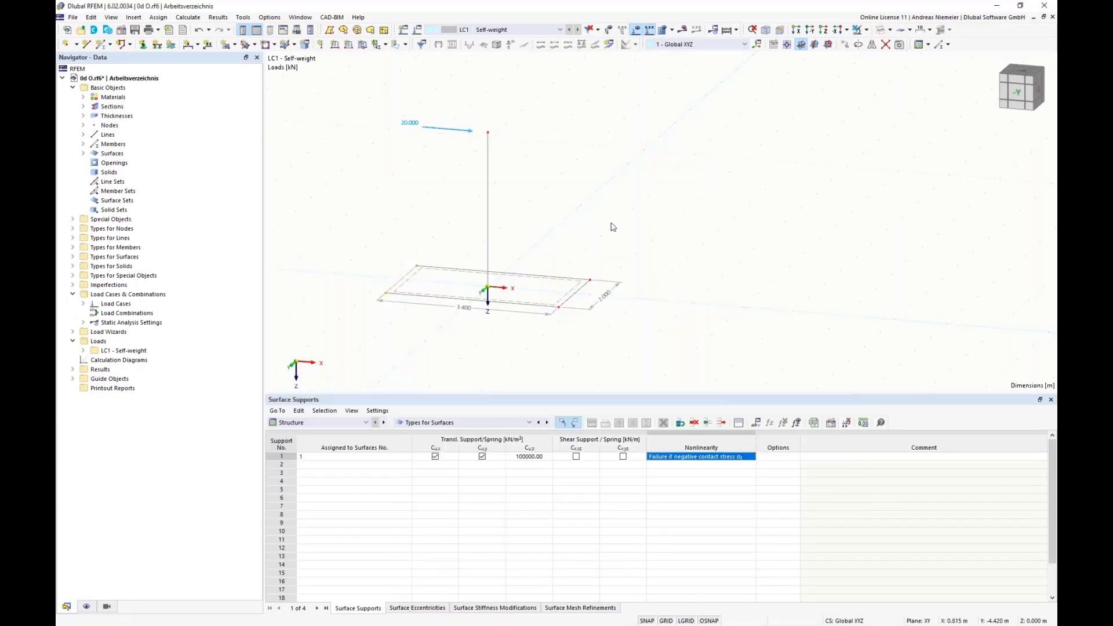
click(682, 30)
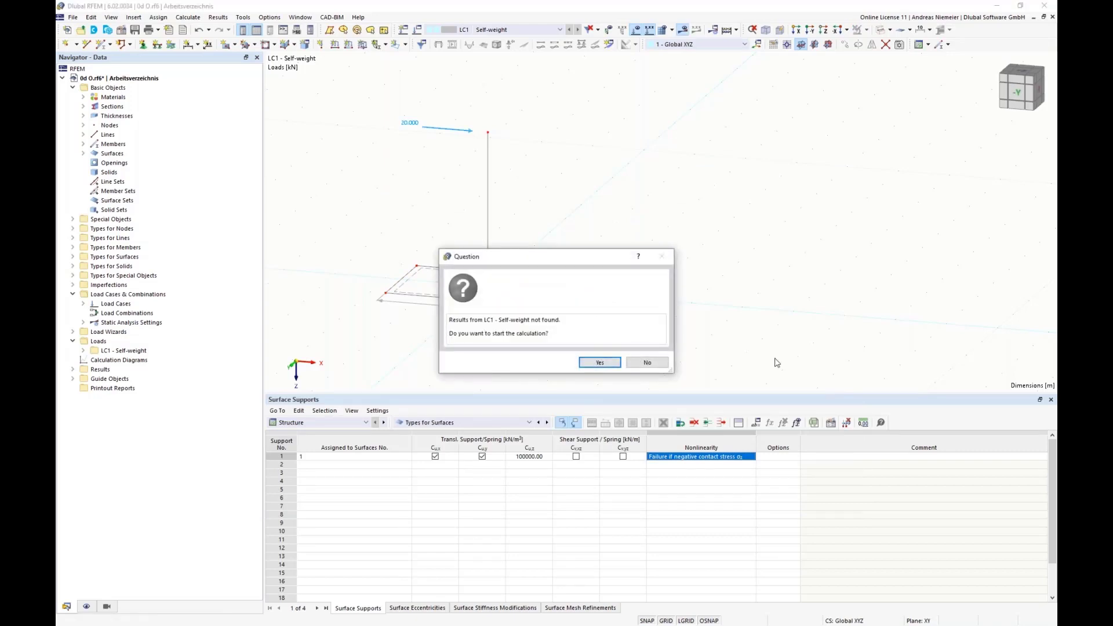
click(601, 362)
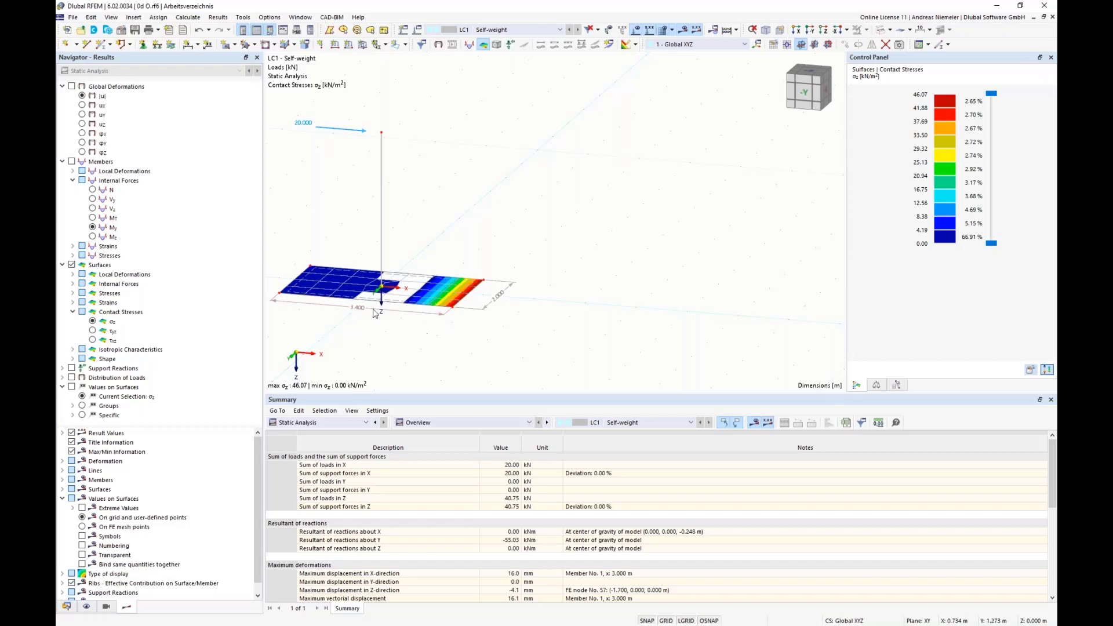
mouse_move(360, 314)
Set the X-coordinate of the two slab corner nodes on the positive X side to 1.6 m.
right_click(453, 309)
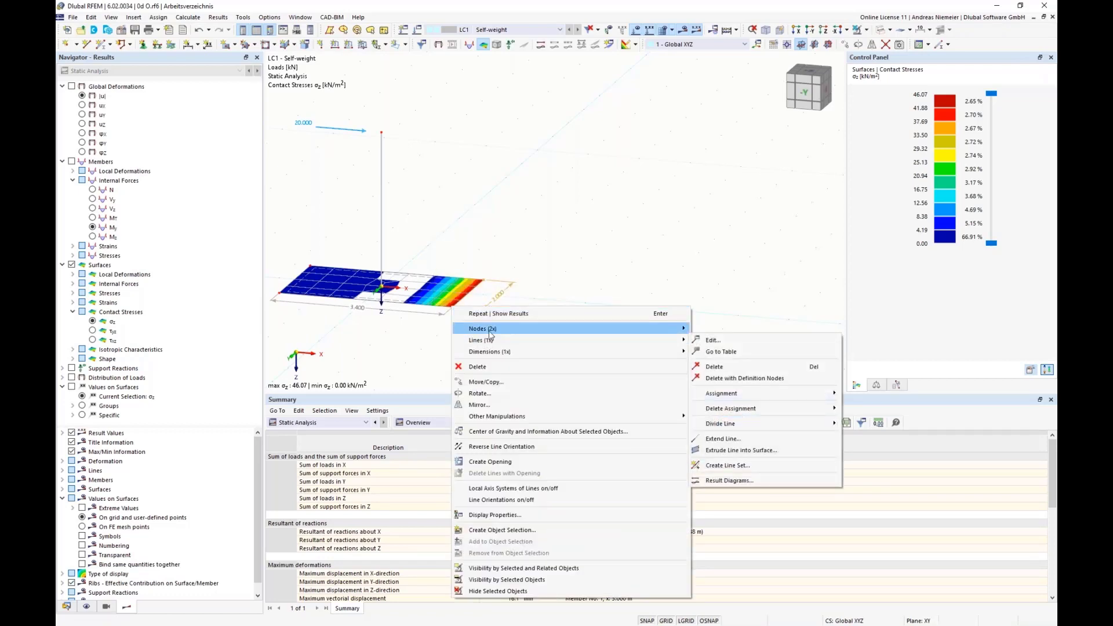
mouse_move(493, 329)
click(703, 332)
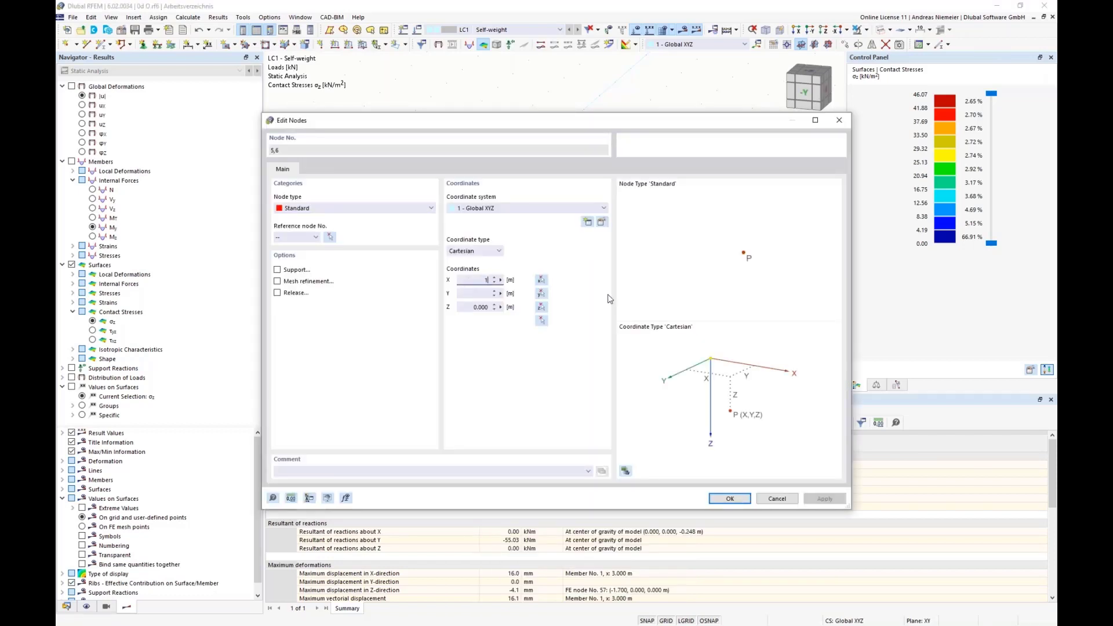
text(1.6)
click(730, 498)
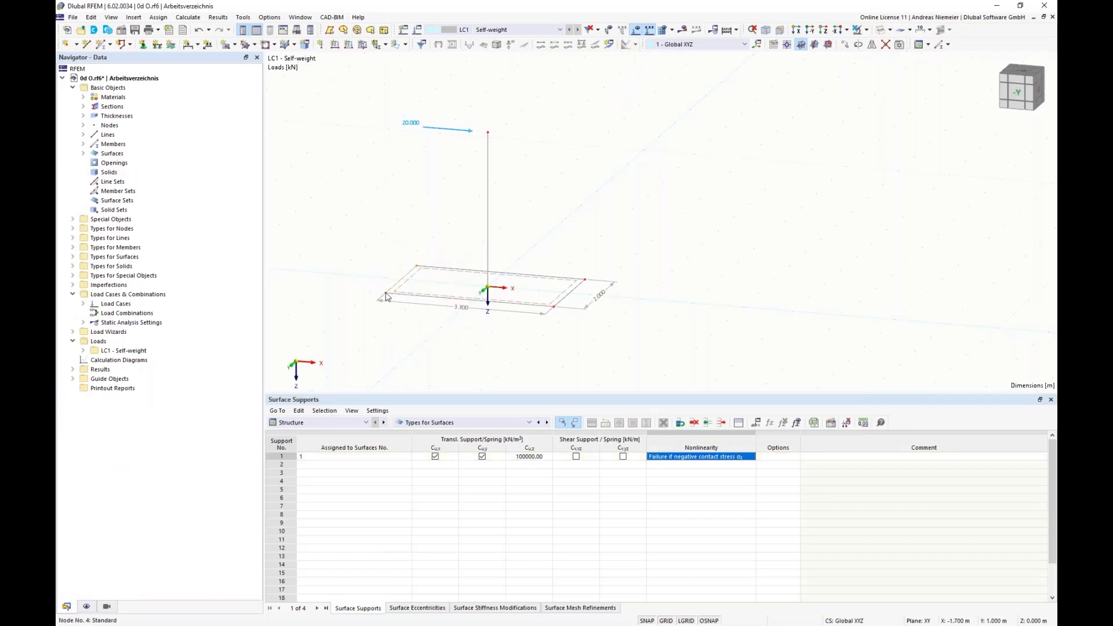
Set the X-coordinate of the two slab corner nodes on the negative X side to -1.6 m and recalculate LC1.
right_click(387, 294)
mouse_move(433, 325)
click(654, 316)
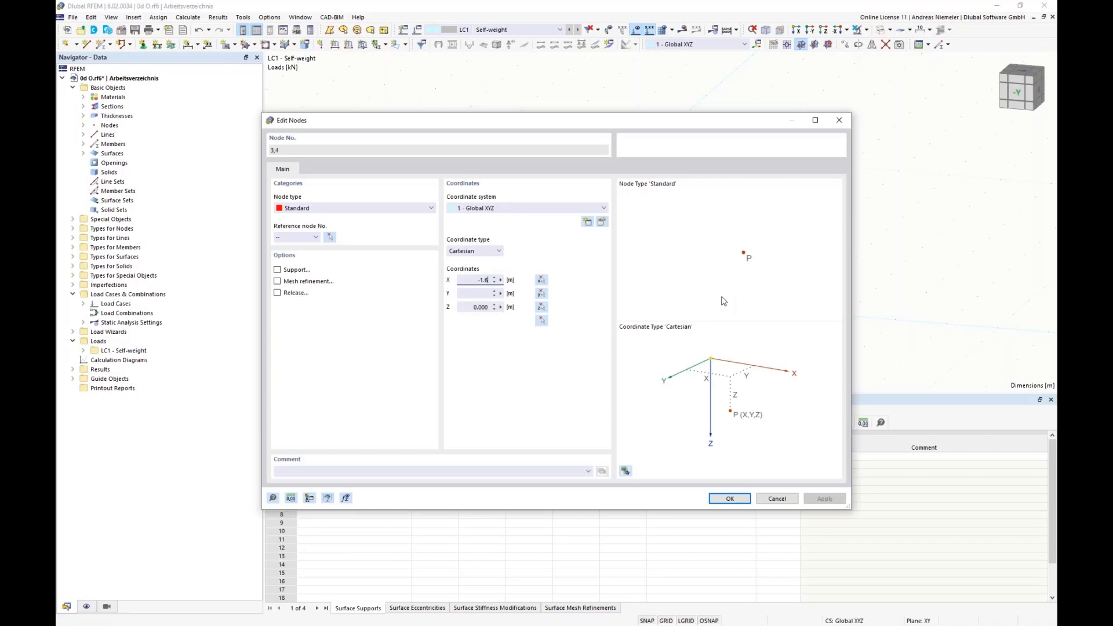
text(-1.6)
click(730, 498)
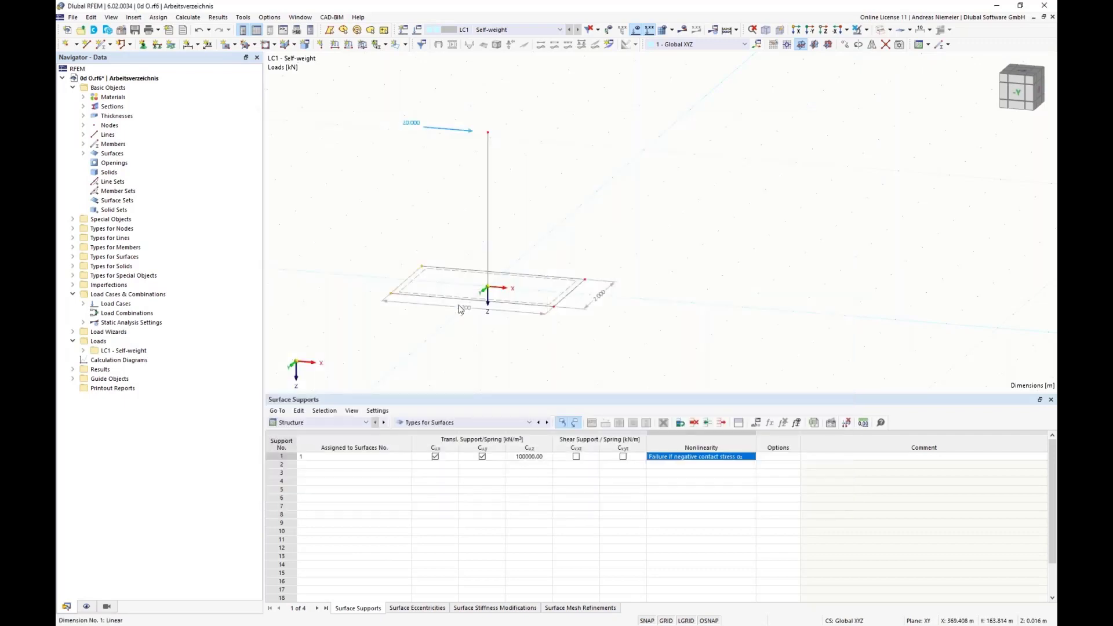
click(682, 29)
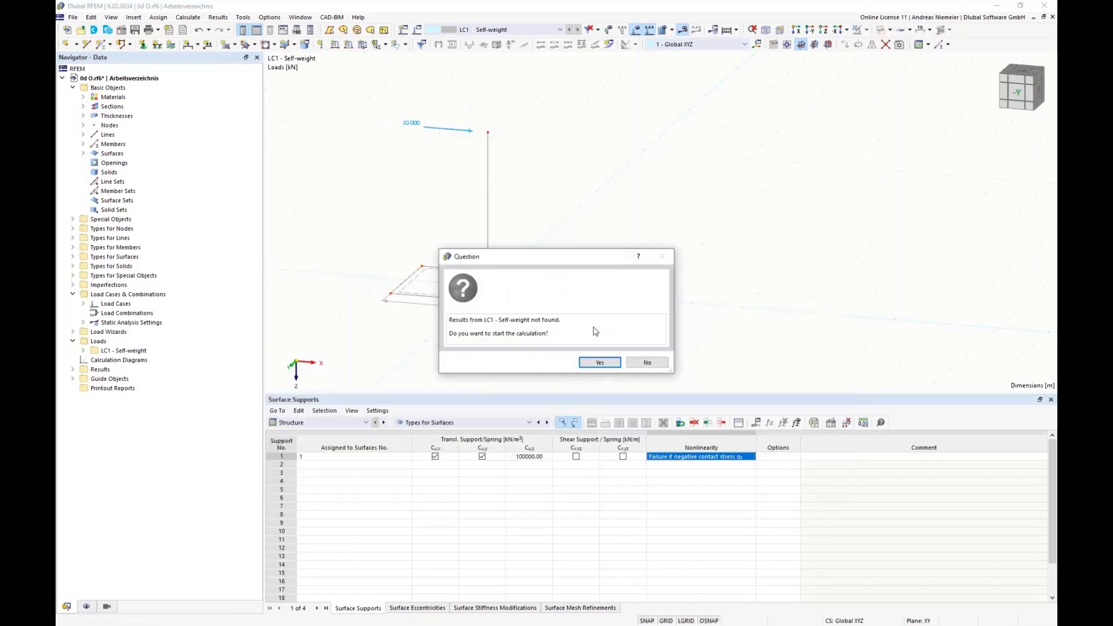
click(600, 363)
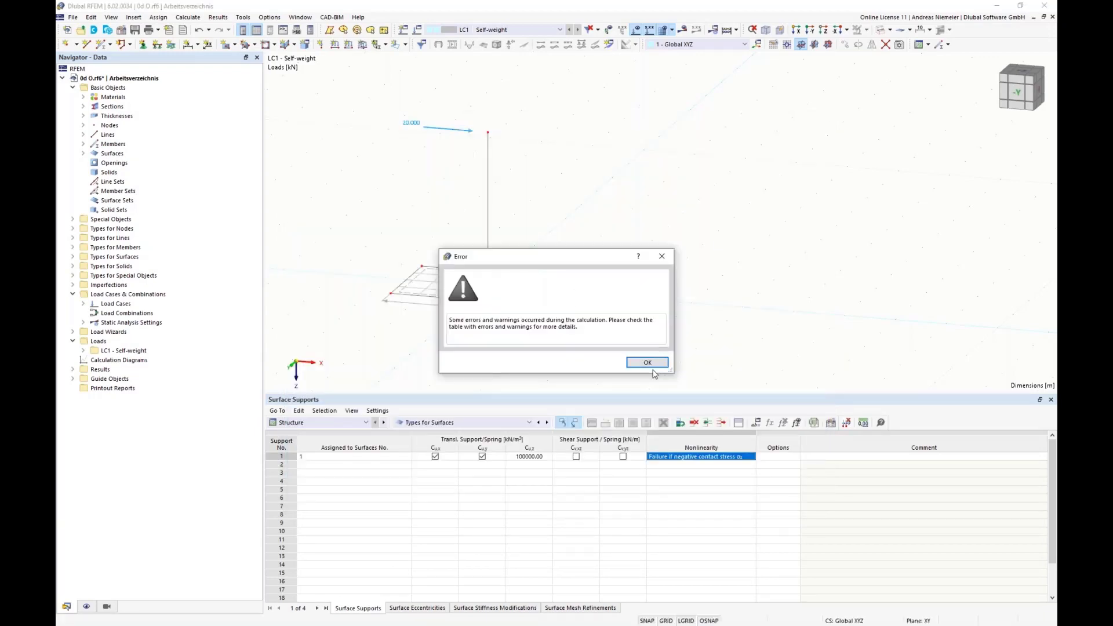
click(647, 362)
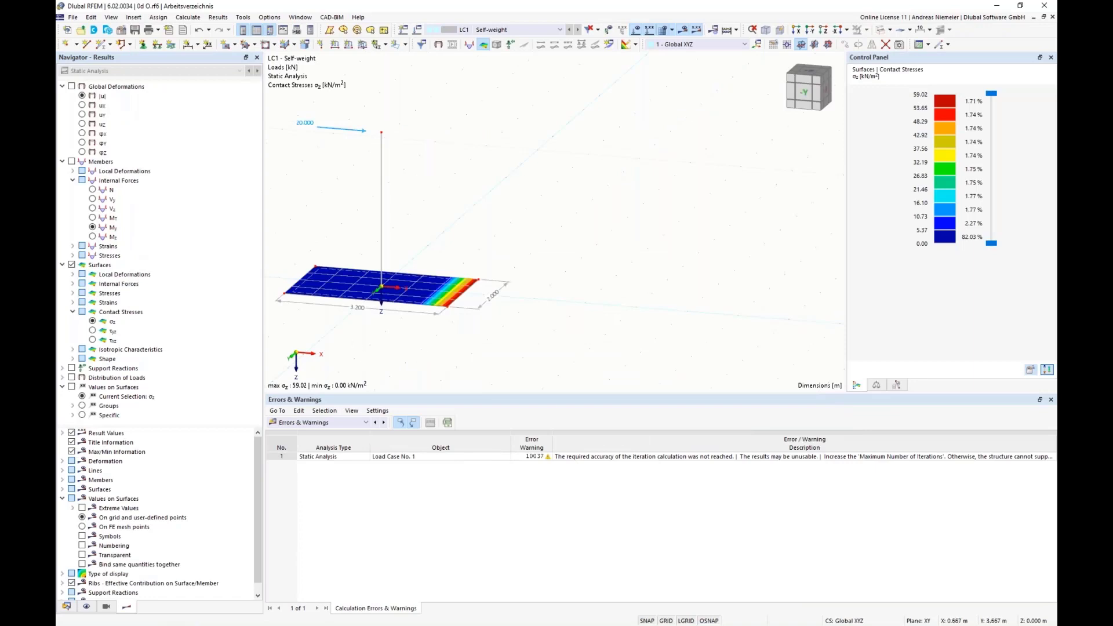
scroll(371, 310, up, 1)
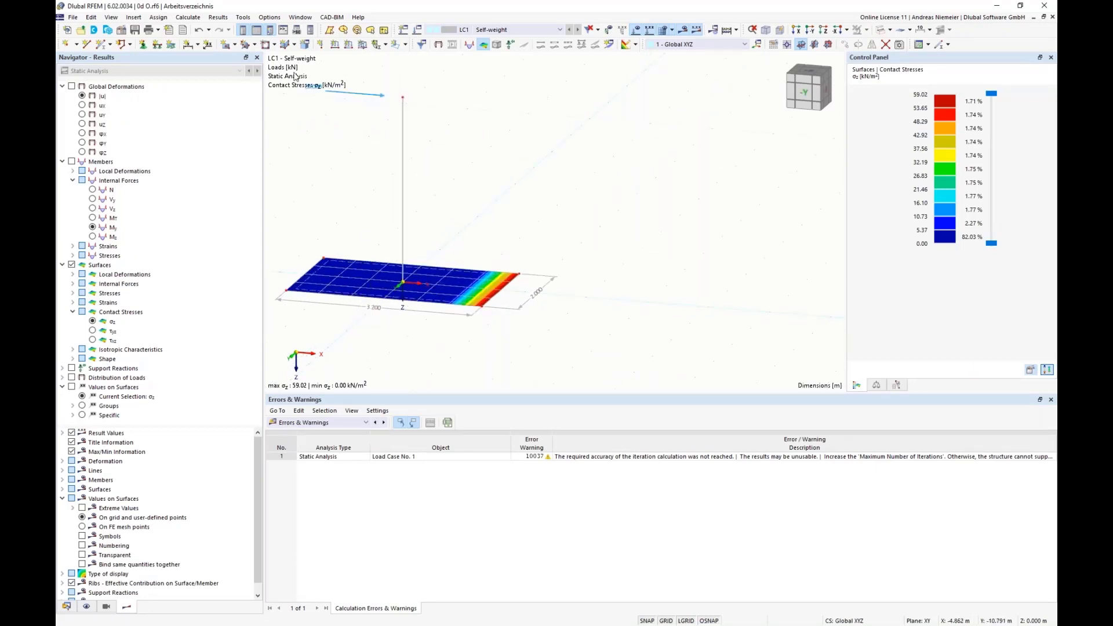
Undo the last moves of the two slab edges and recalculate LC1 to review the sum of loads in Z.
click(199, 30)
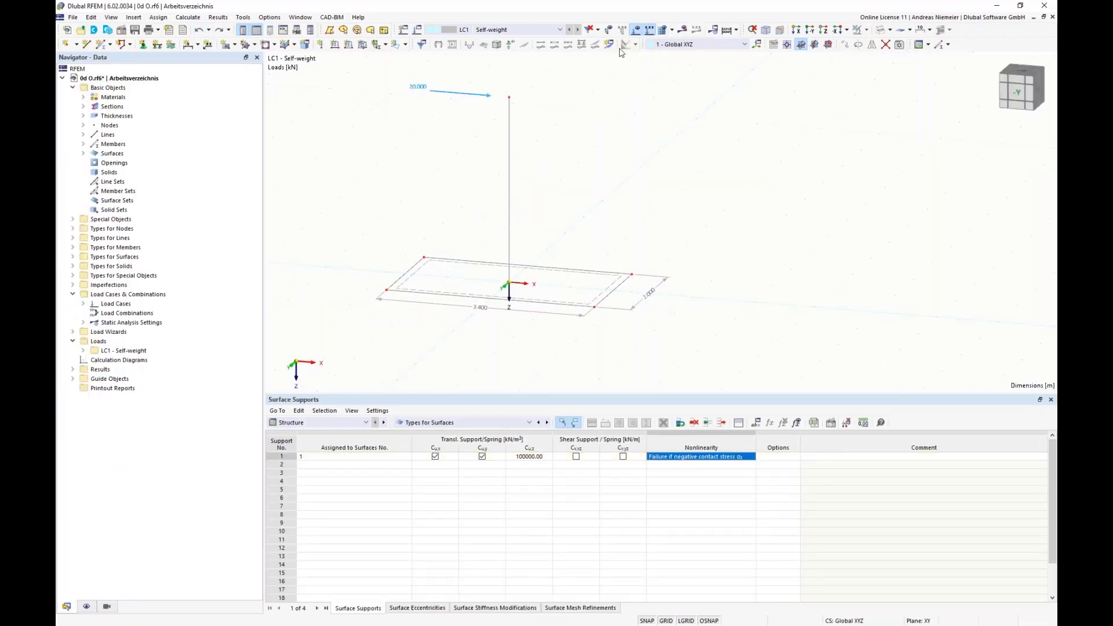
click(683, 29)
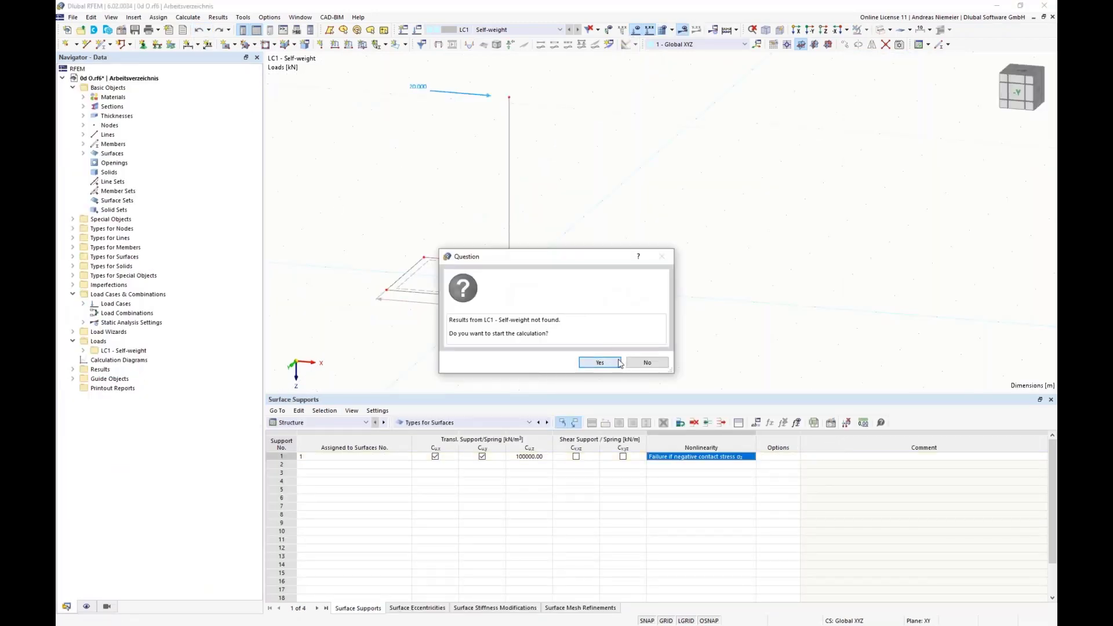
click(611, 361)
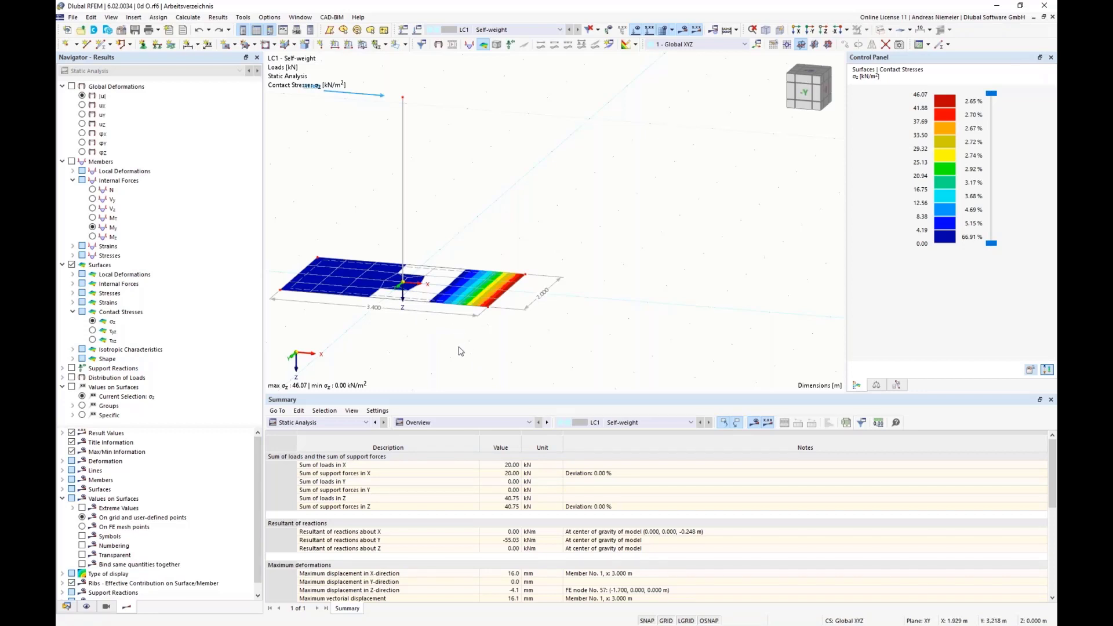
click(500, 498)
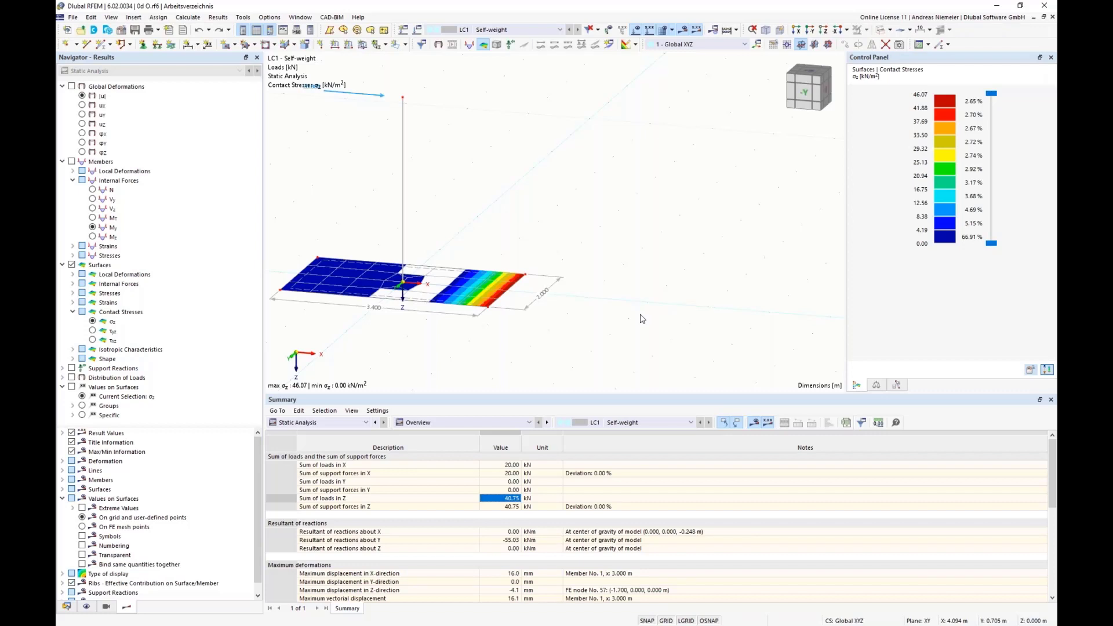
Create a global parameter bx for the slab length, with unit group Lengths, definition type Value and a value of 3.4 m.
scroll(524, 343, down, 2)
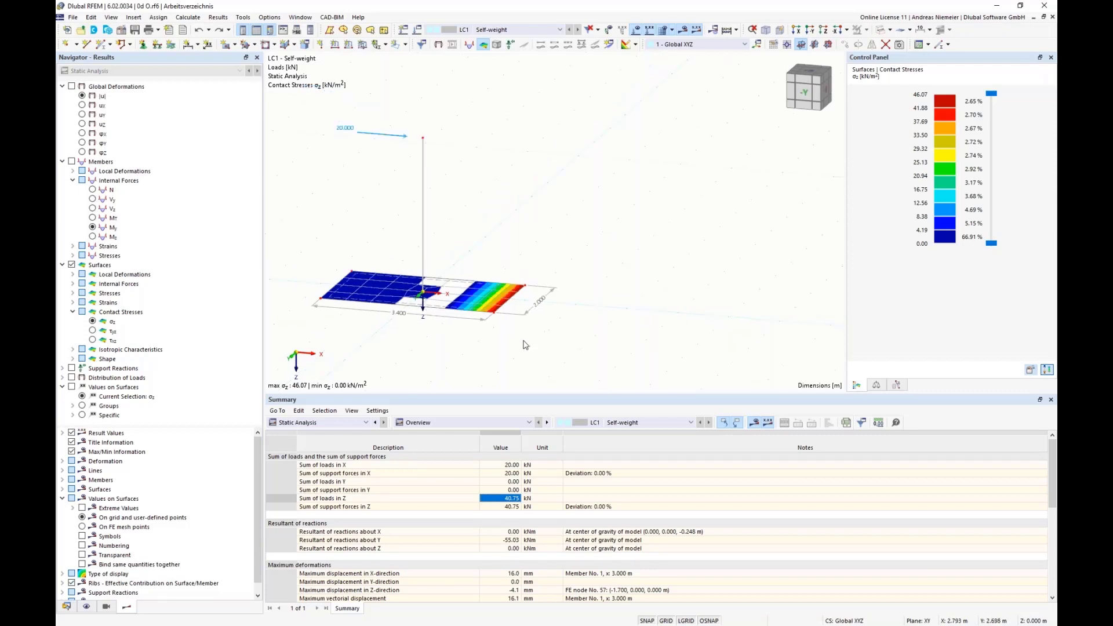
middle_drag(430, 354, 368, 263)
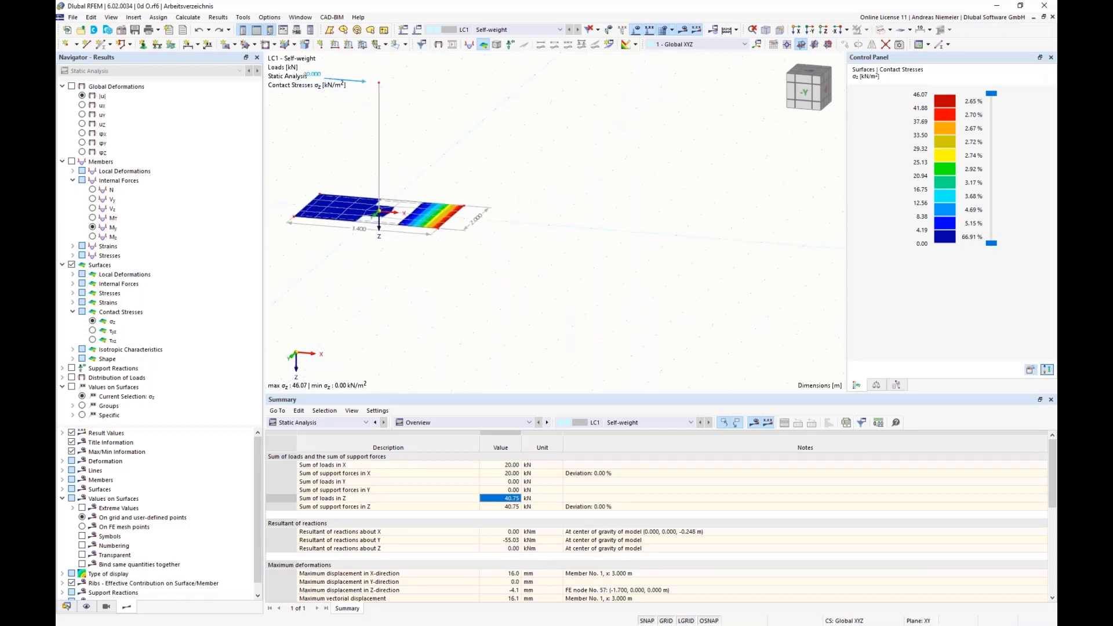
click(91, 16)
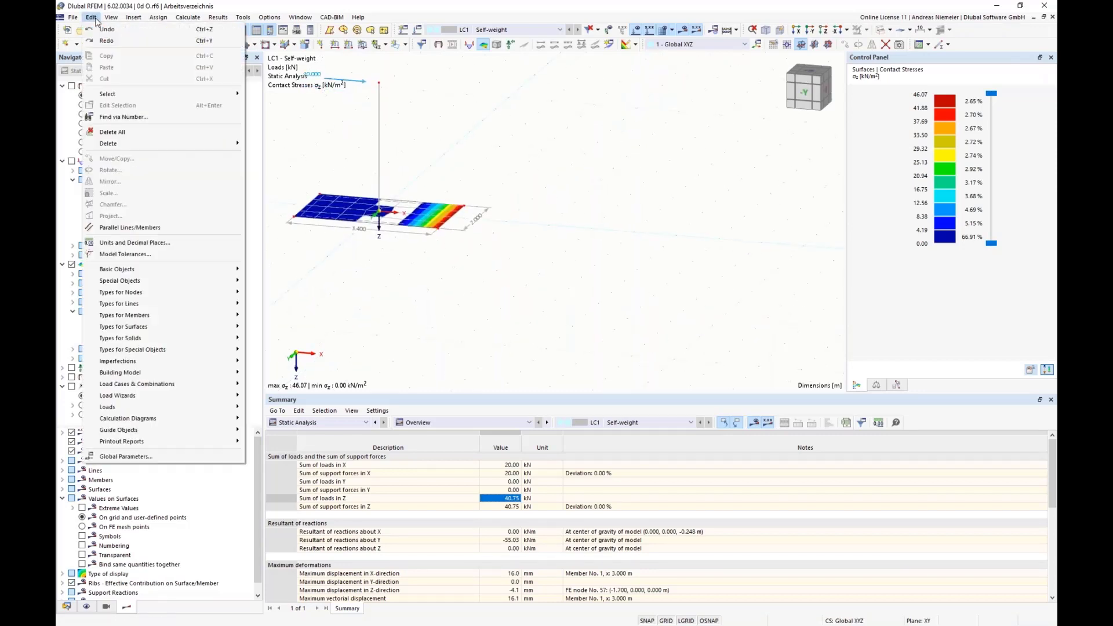
click(126, 457)
drag(469, 128, 499, 305)
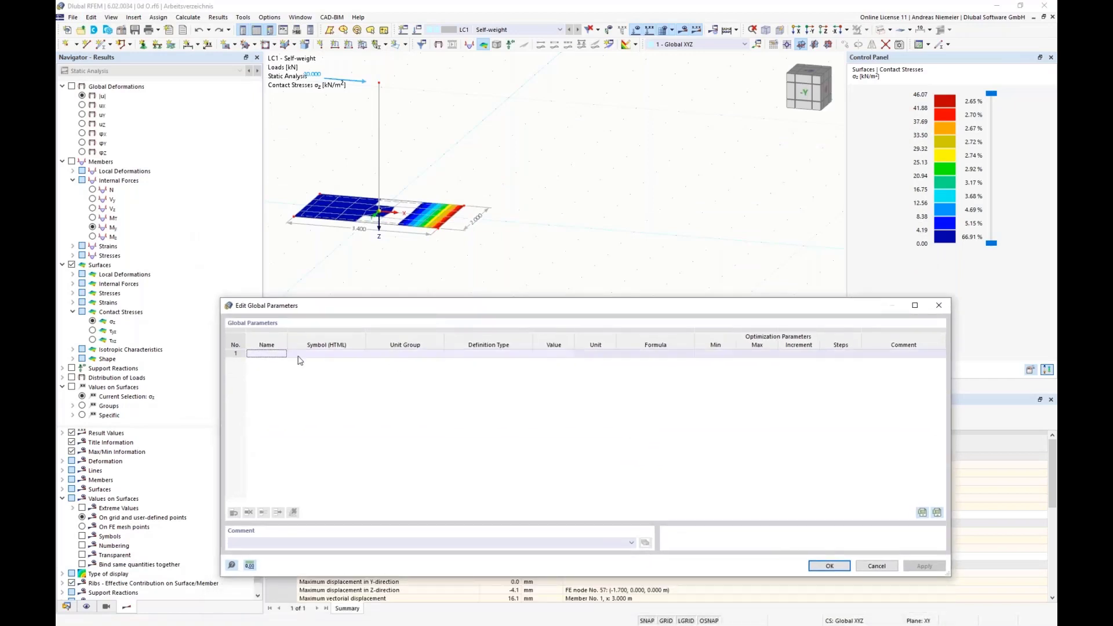
click(256, 355)
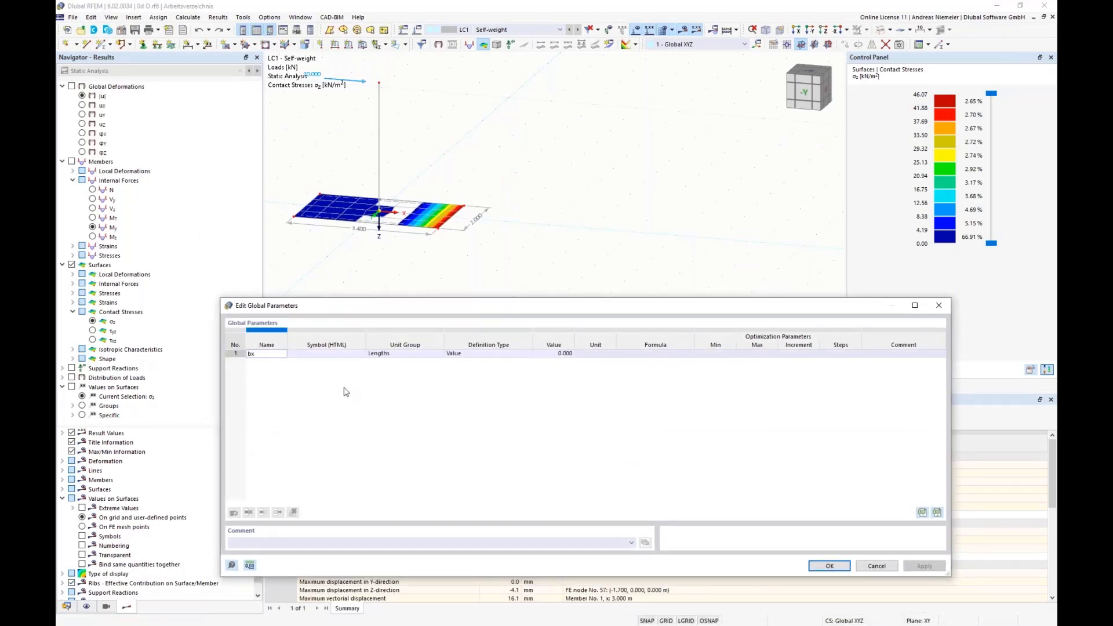
text(bx)
key(Tab)
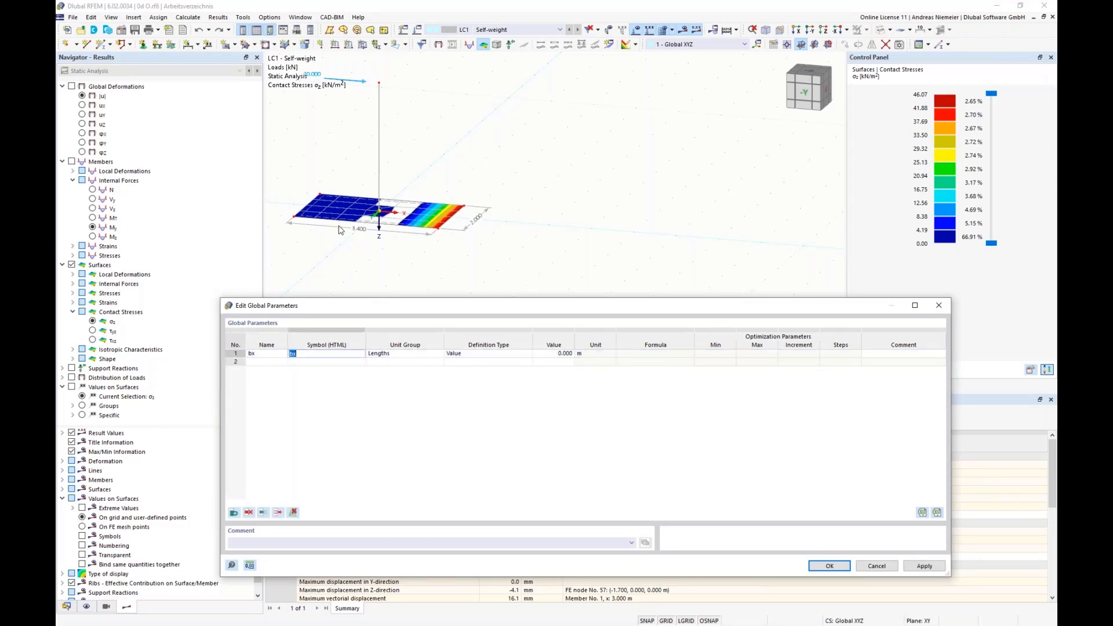
key(Tab)
key(Tab)
key(Tab)
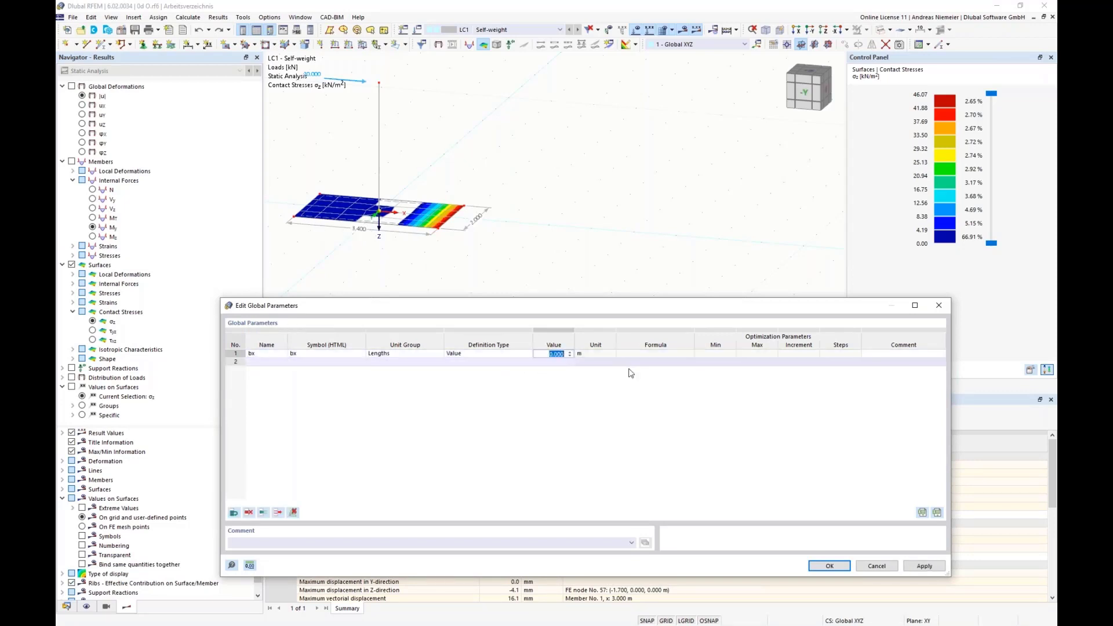
text(3.4)
key(Return)
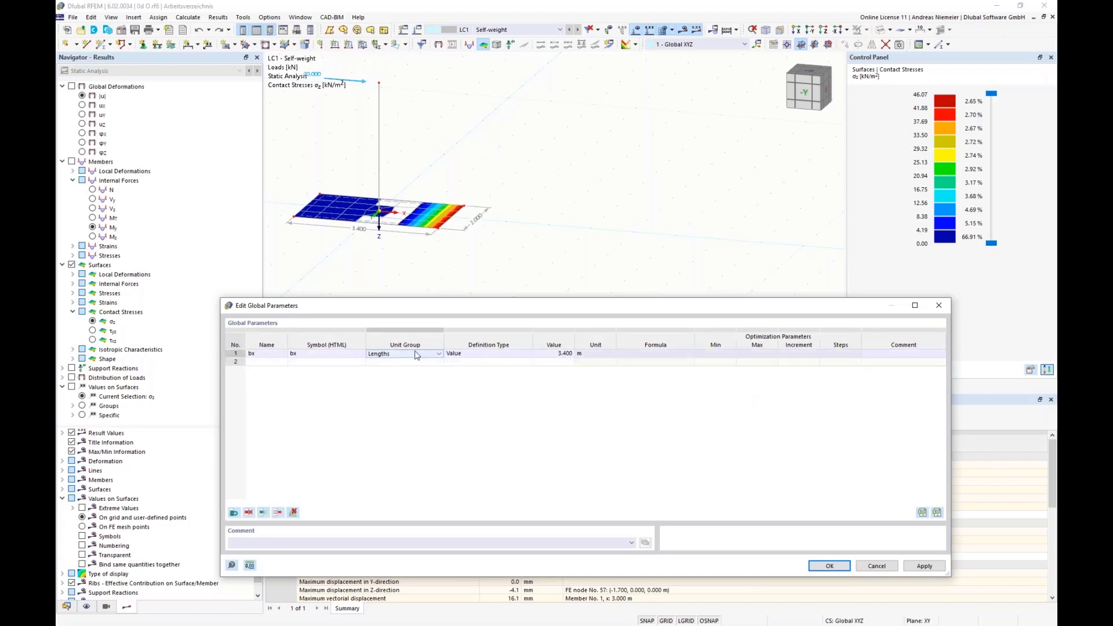
click(523, 355)
click(526, 355)
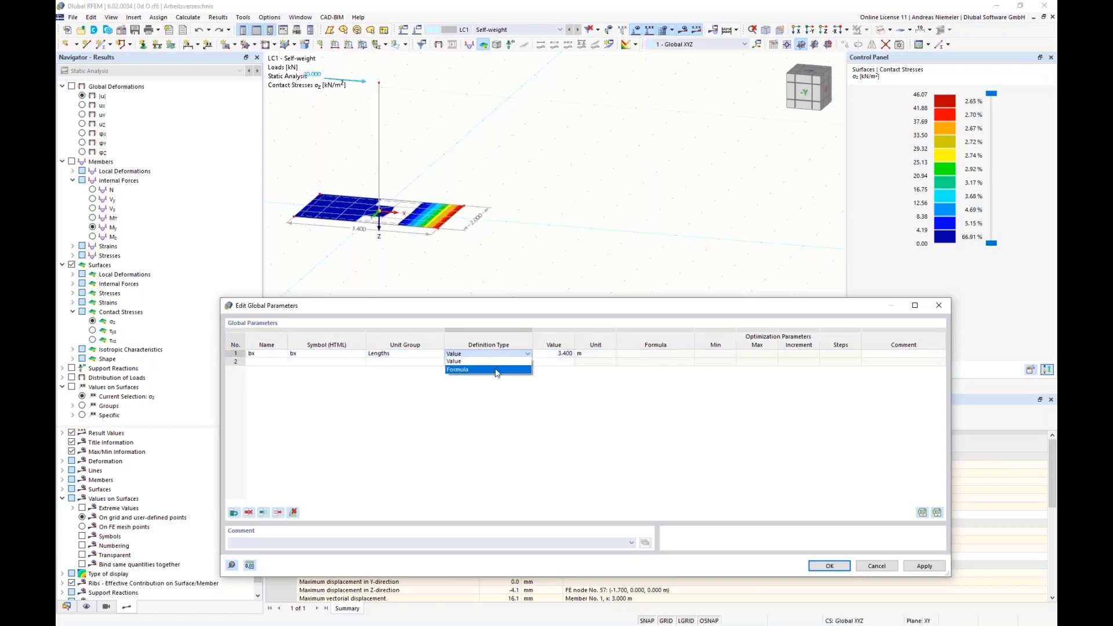
click(463, 363)
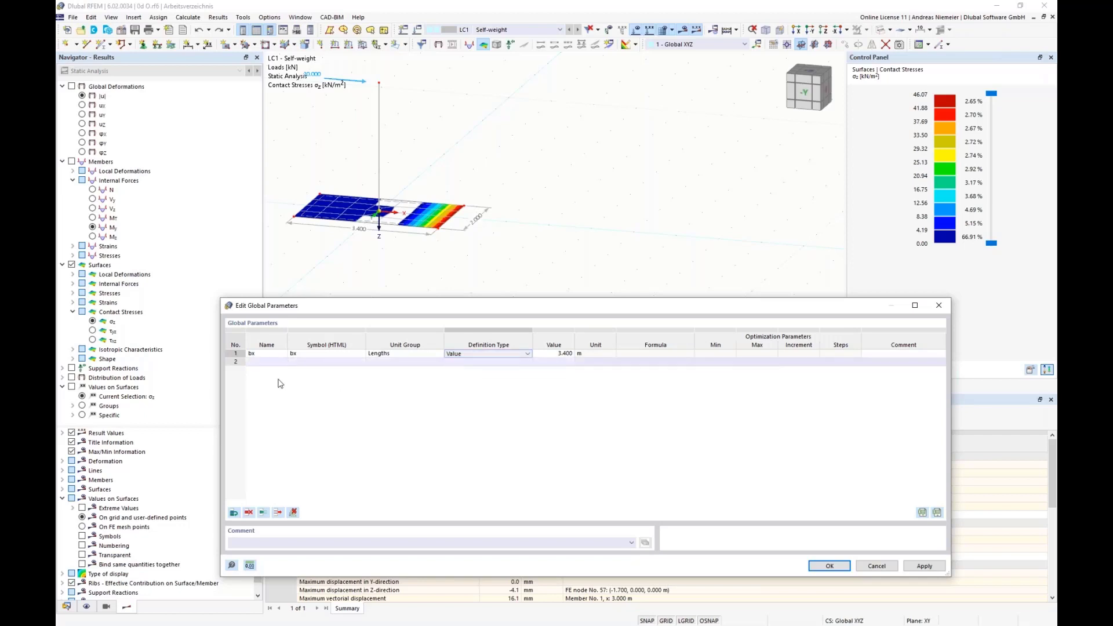
Add a second global parameter by for the slab width, with a value of 2 m.
click(269, 362)
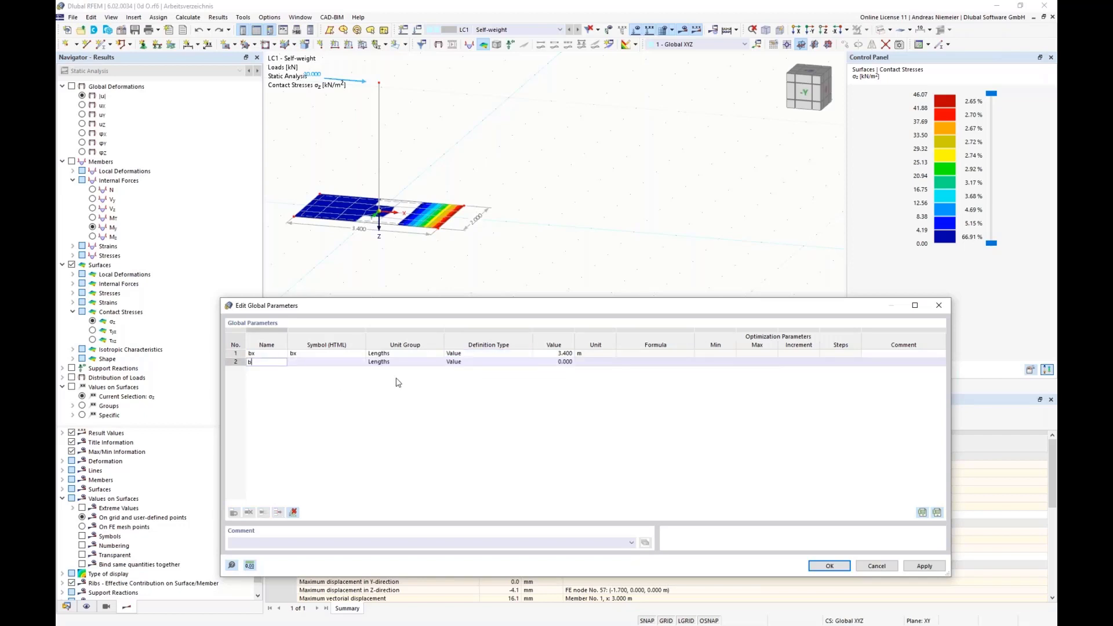
text(by)
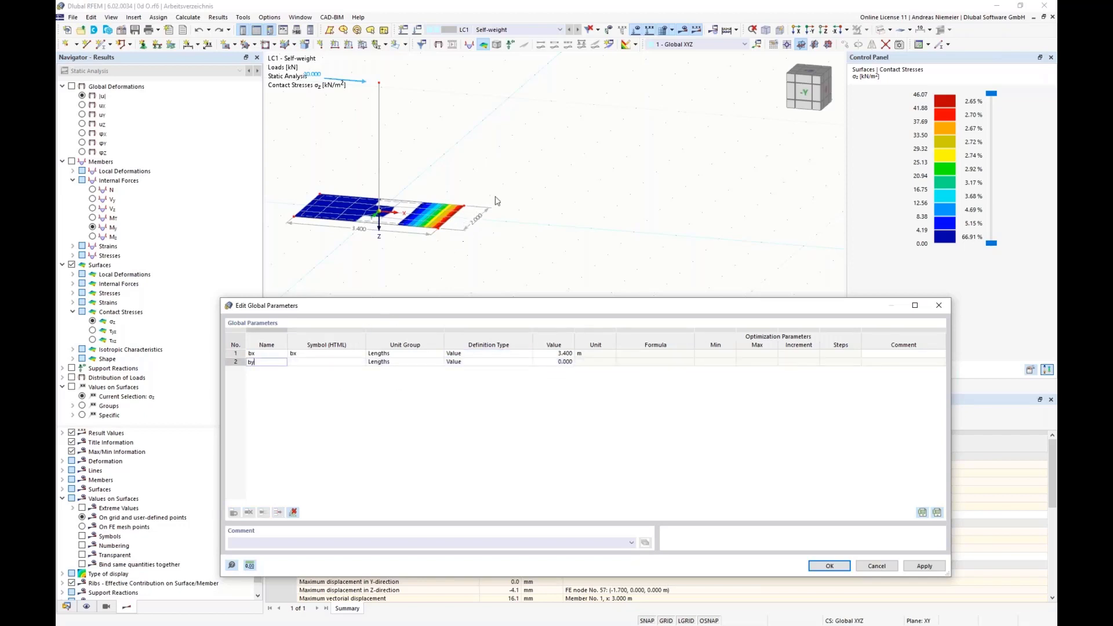
key(Tab)
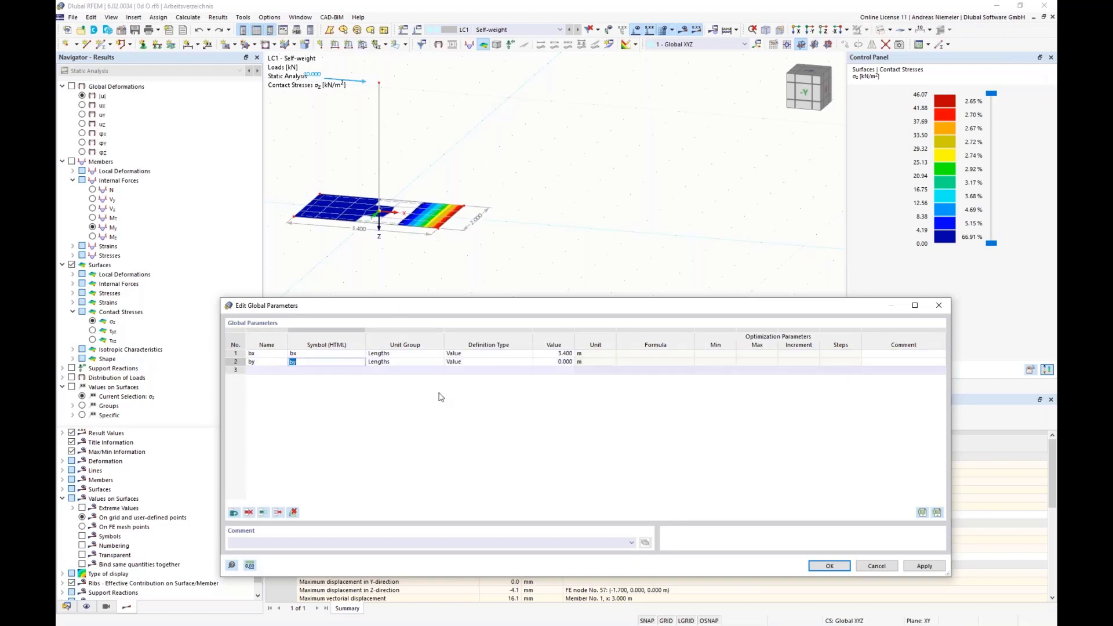
click(559, 364)
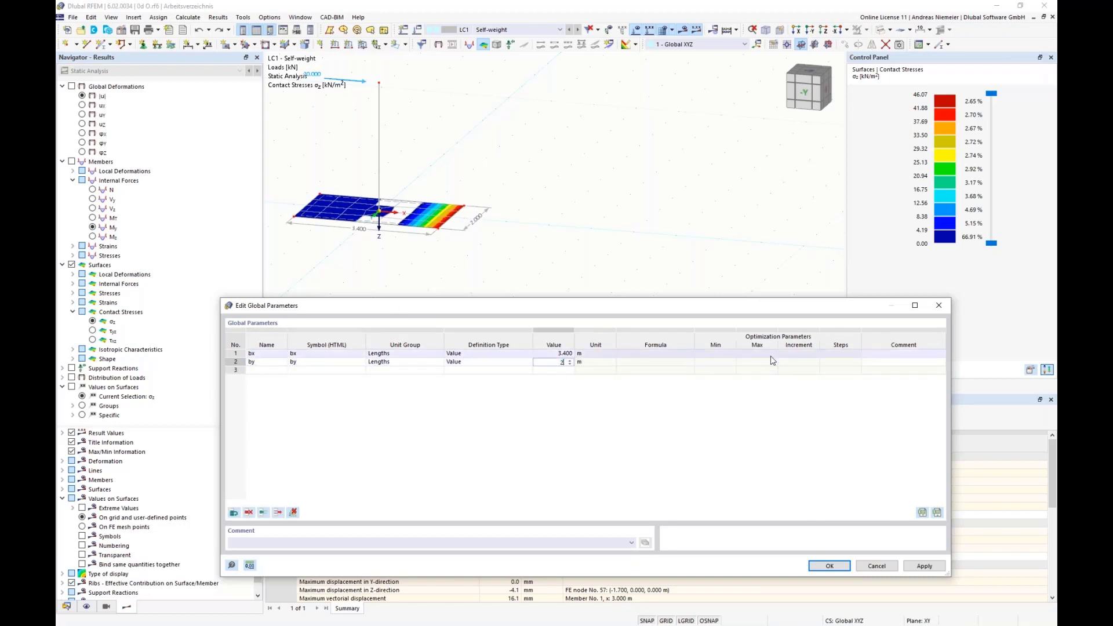
key(Return)
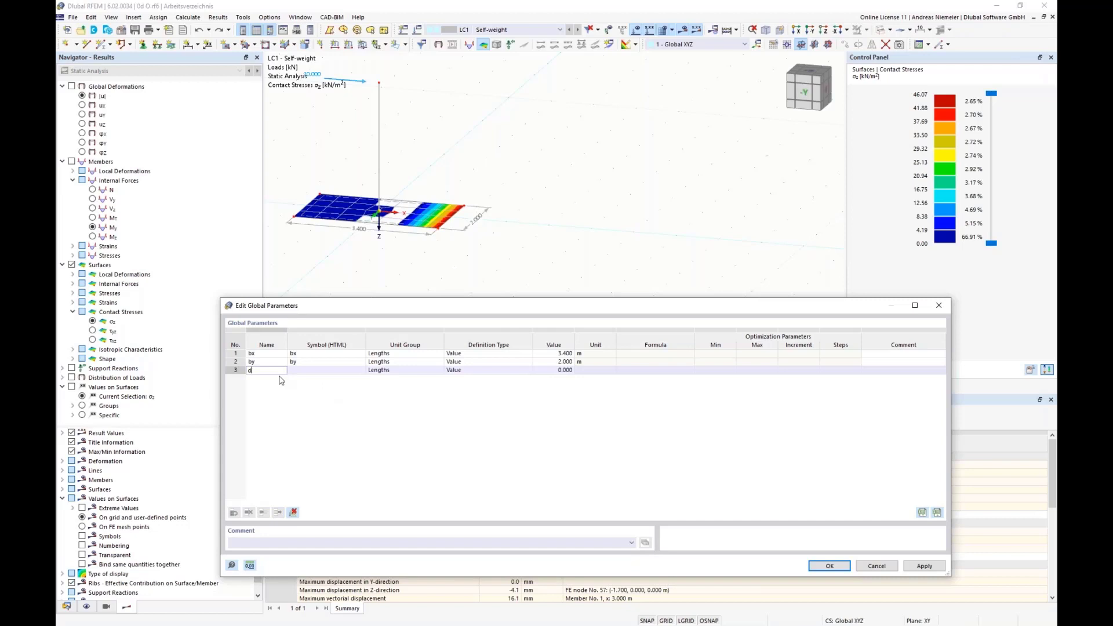
Add a third global parameter d with a value of 0.2 m and save the global parameters.
text(d)
key(Tab)
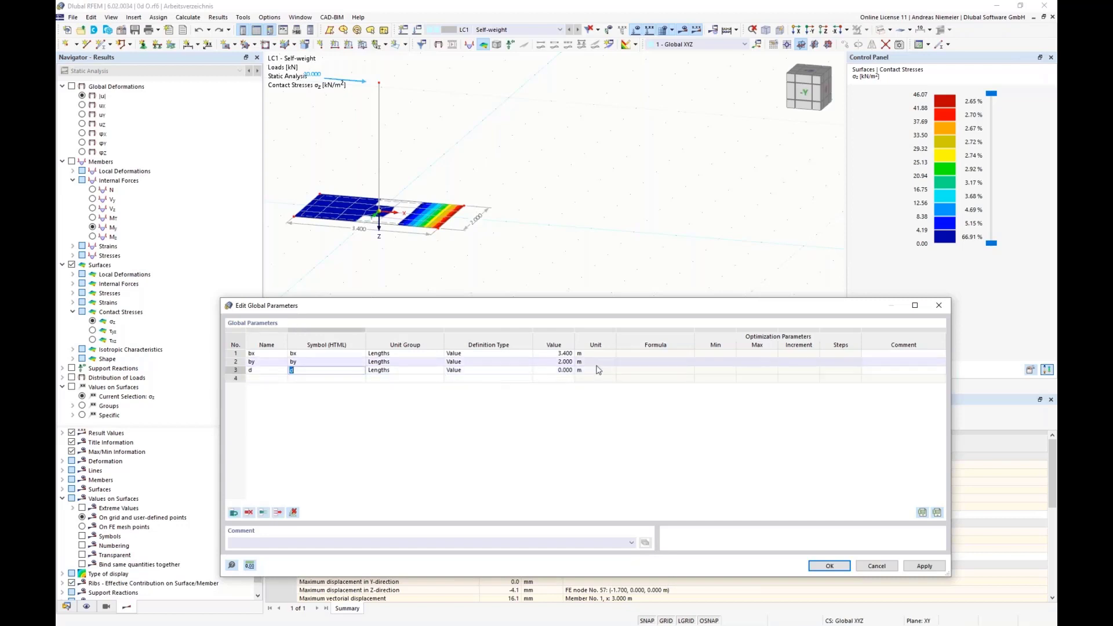
click(555, 370)
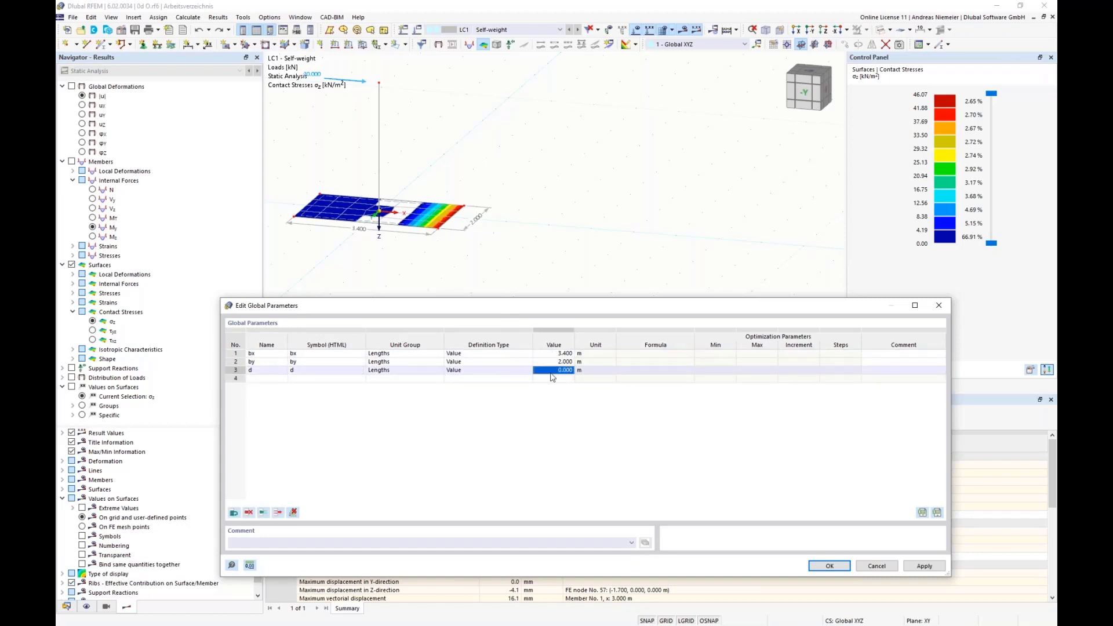
text(0.2)
click(702, 364)
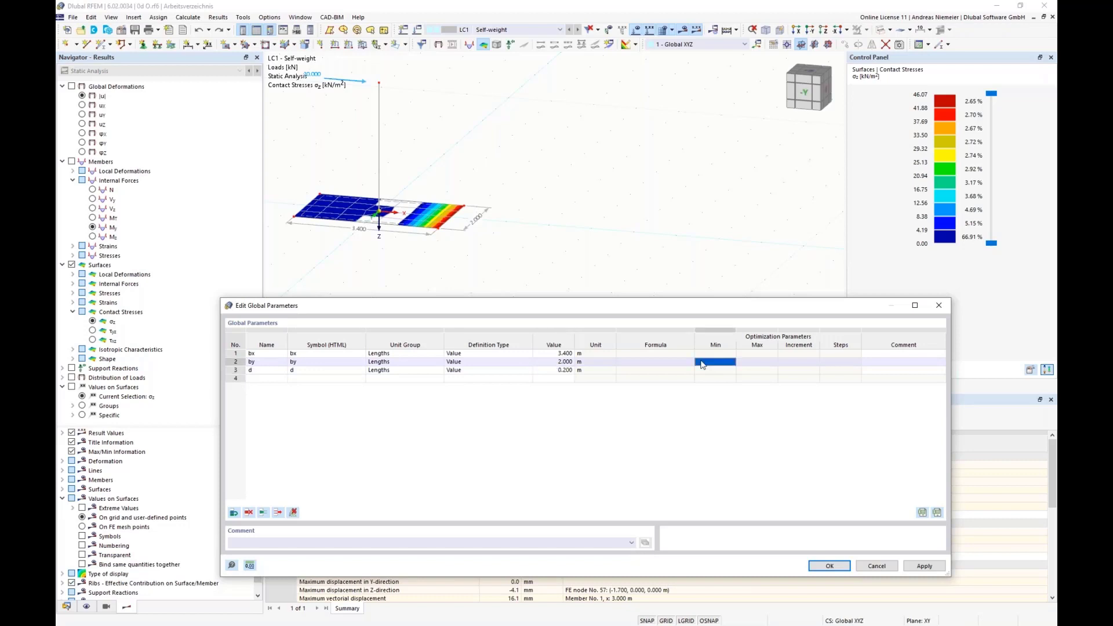
click(830, 567)
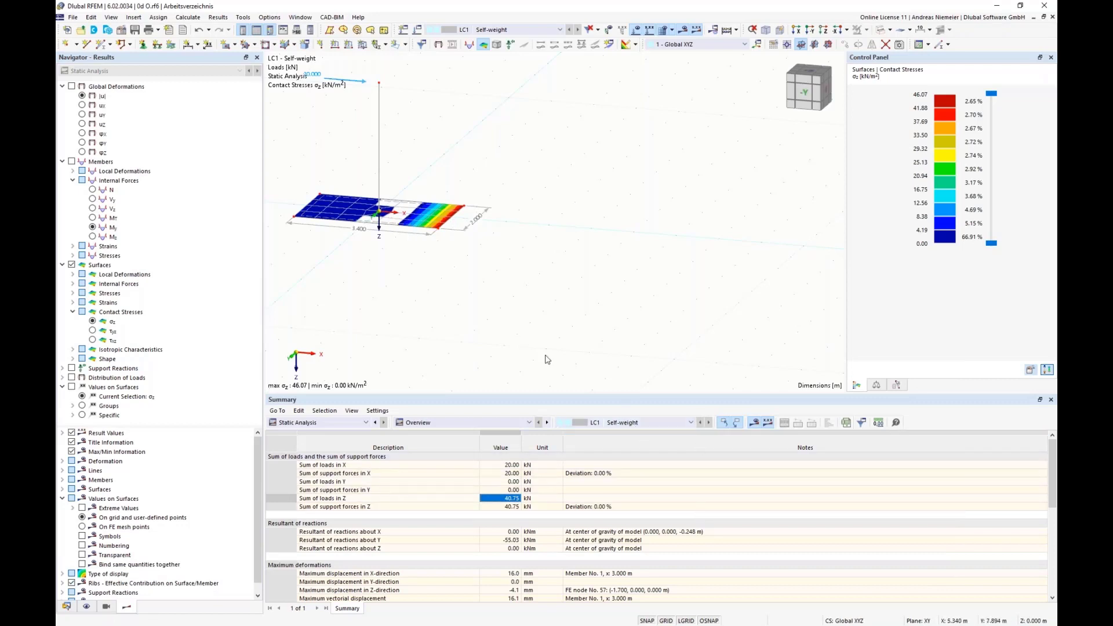
Define the X-coordinate of the two slab corner nodes on the positive X side with the formula bx/2.
right_click(439, 233)
mouse_move(649, 251)
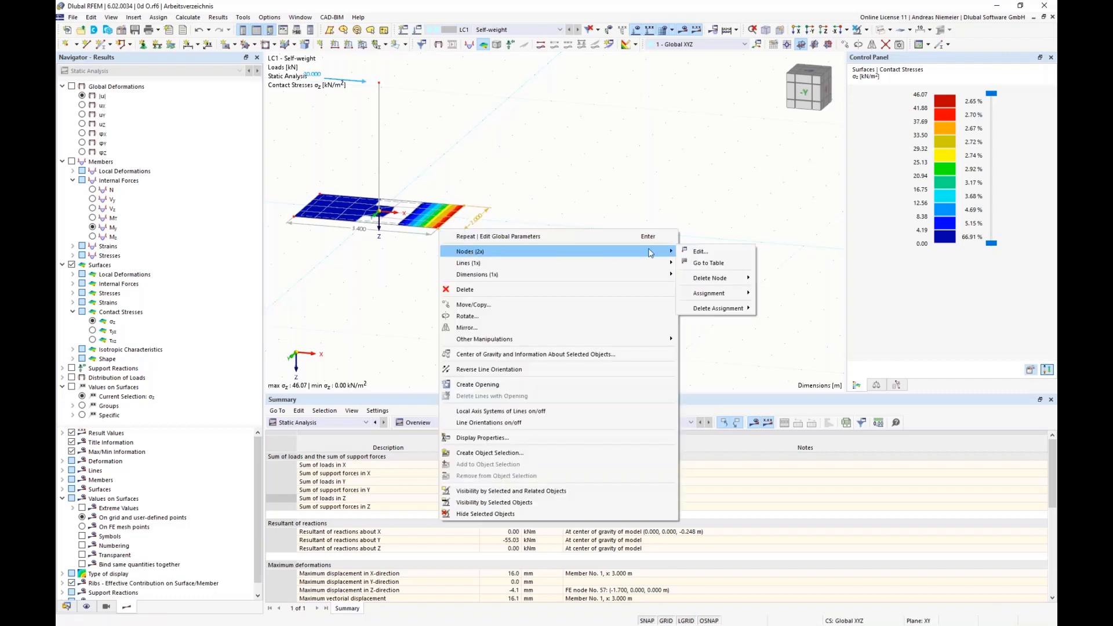
click(701, 252)
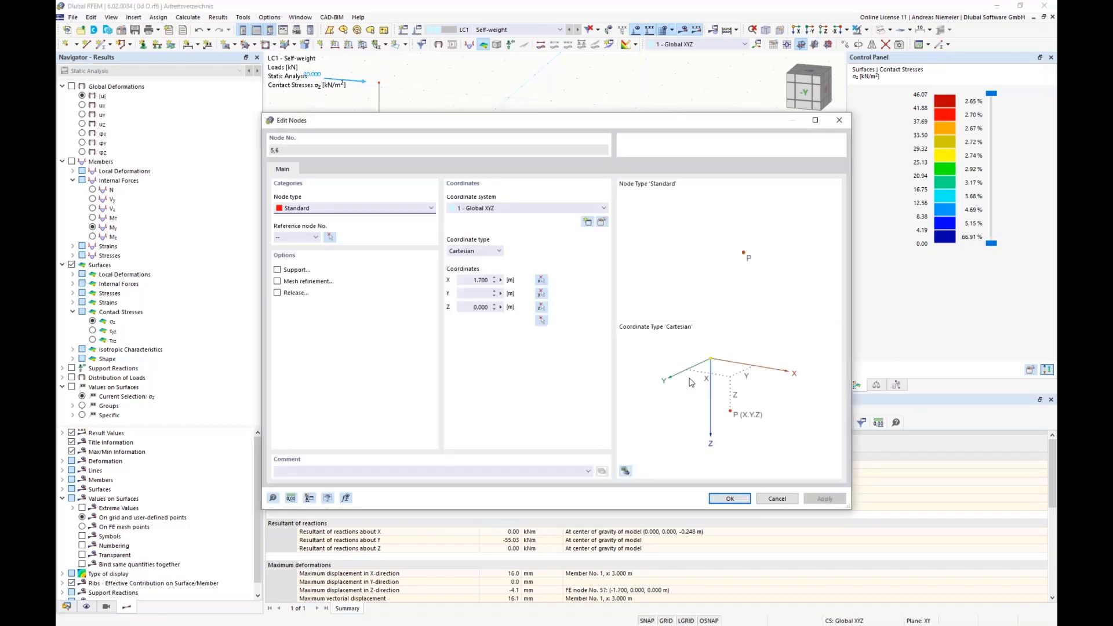
click(501, 281)
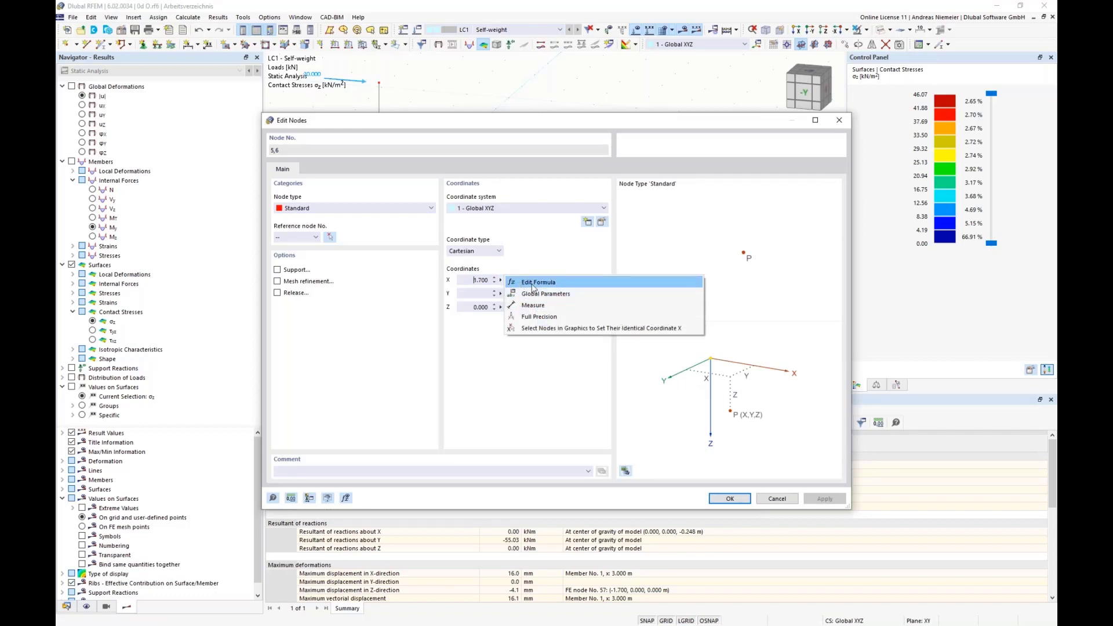
click(531, 284)
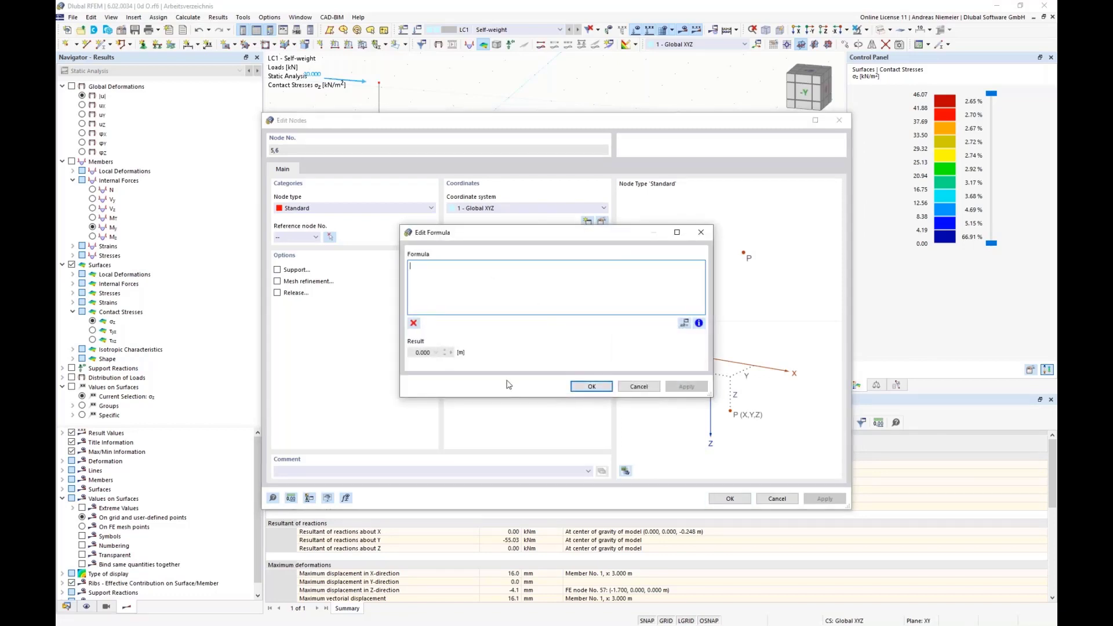
text(b)
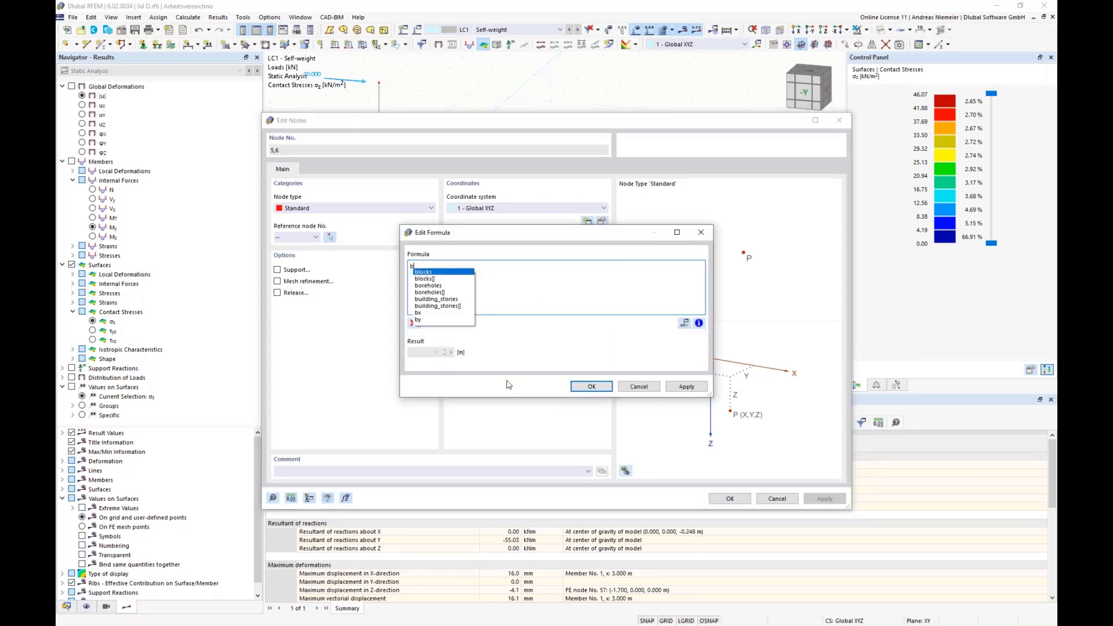
text(x/)
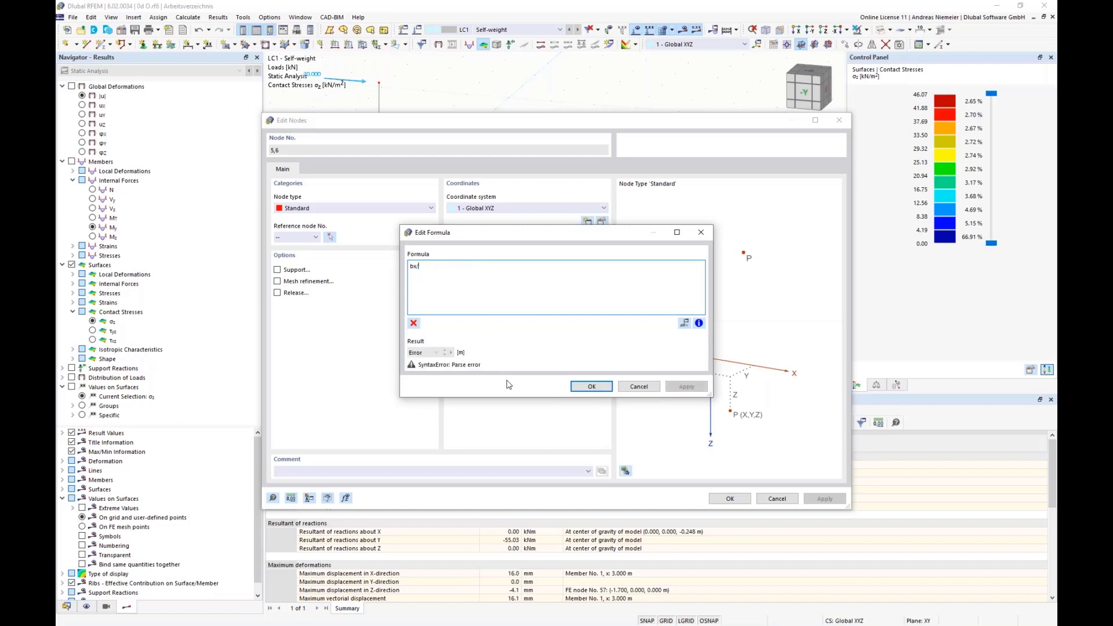
text(2)
click(594, 387)
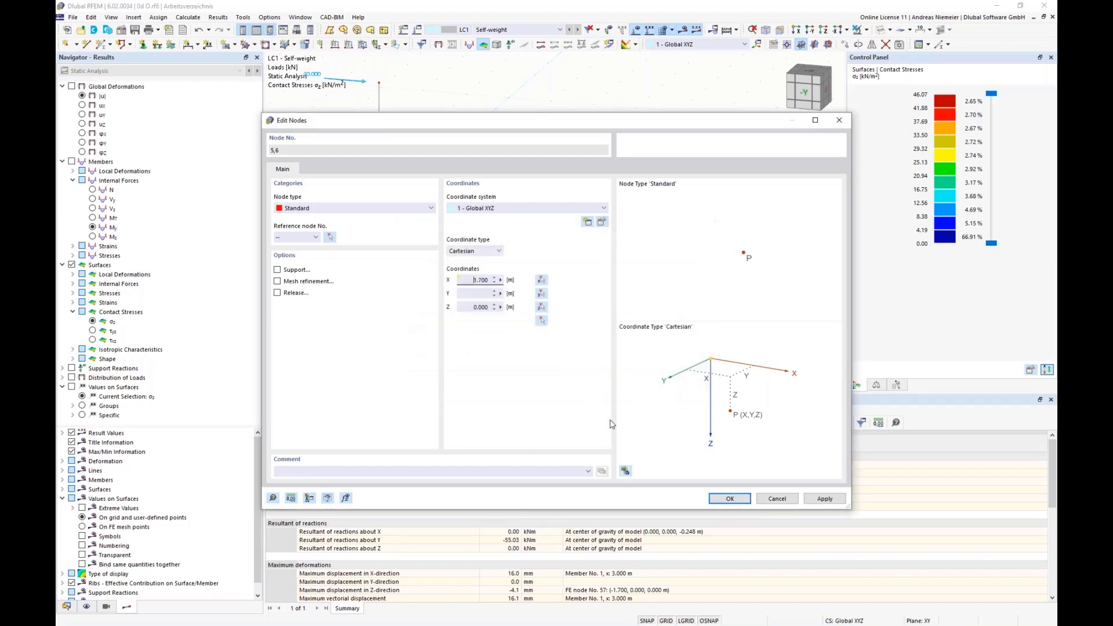
click(721, 498)
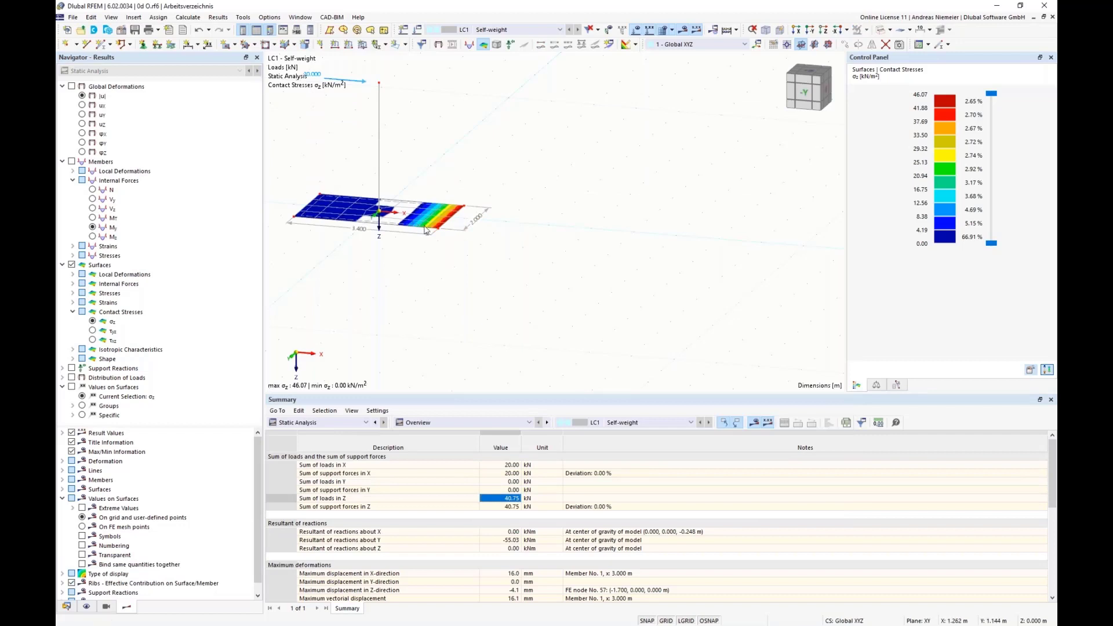
Define the X-coordinate of the two slab corner nodes on the negative X side with the formula -bx/2.
drag(271, 168, 328, 242)
right_click(294, 219)
mouse_move(414, 242)
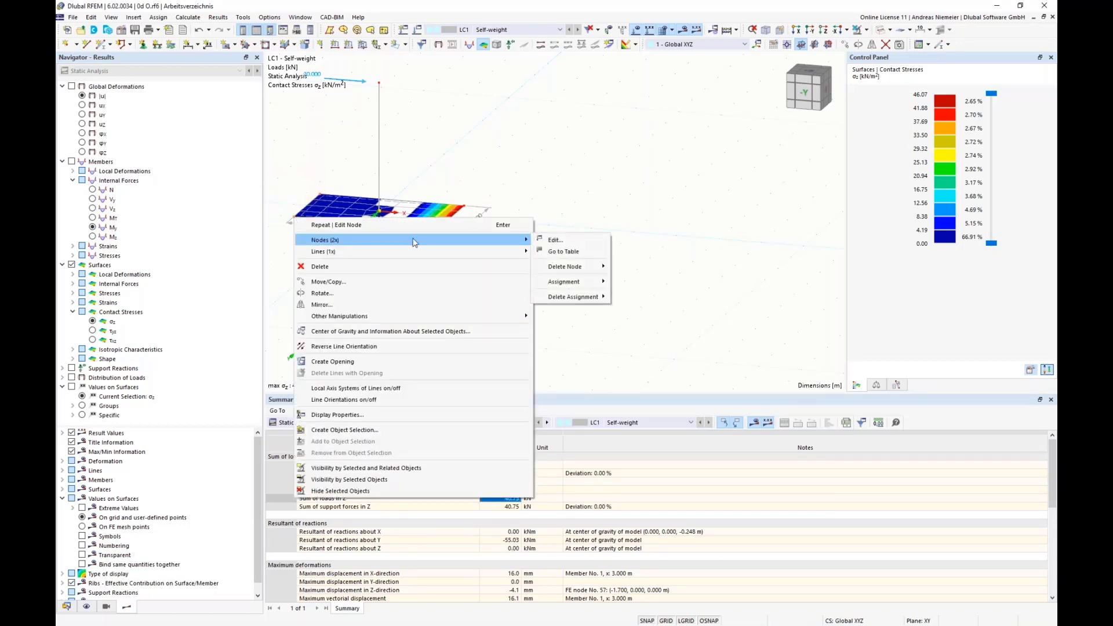
click(555, 240)
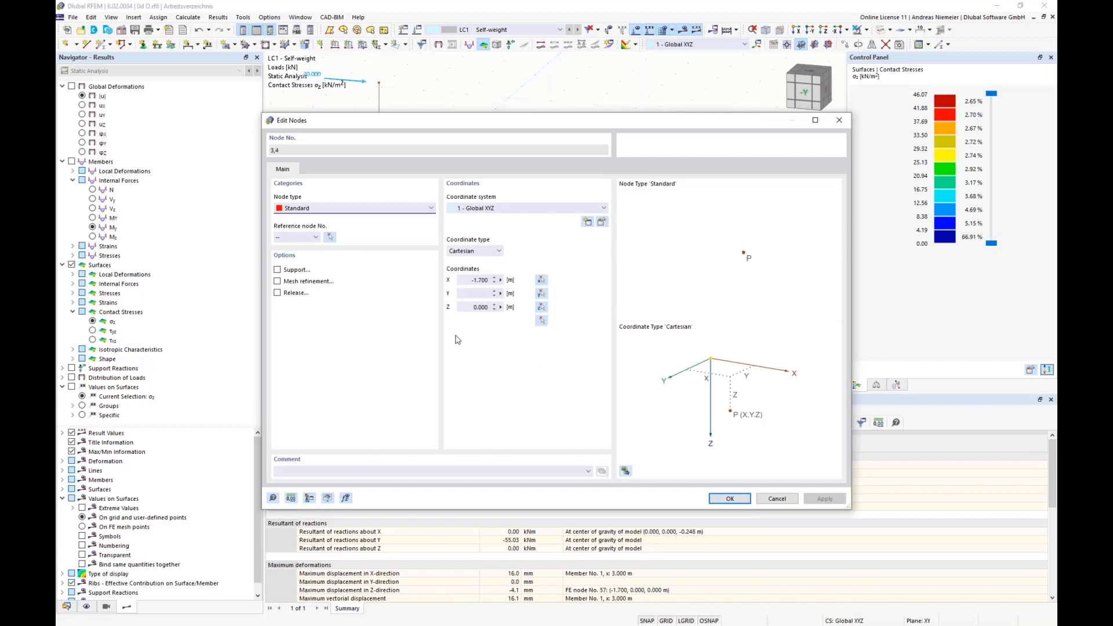
click(501, 281)
click(524, 280)
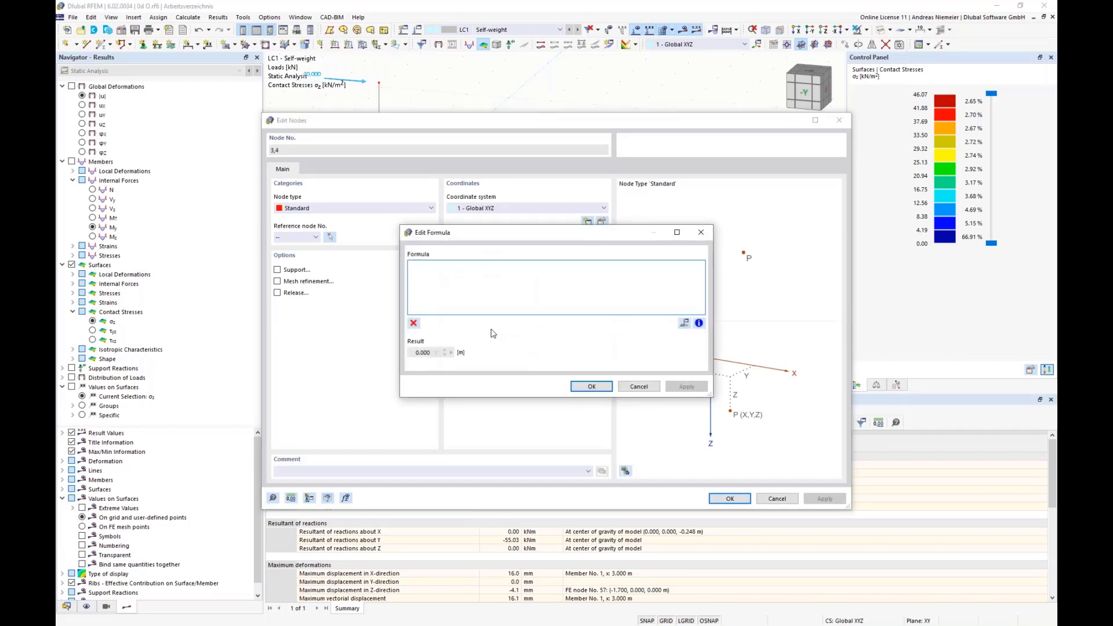
text(-bx/2)
click(591, 386)
click(732, 499)
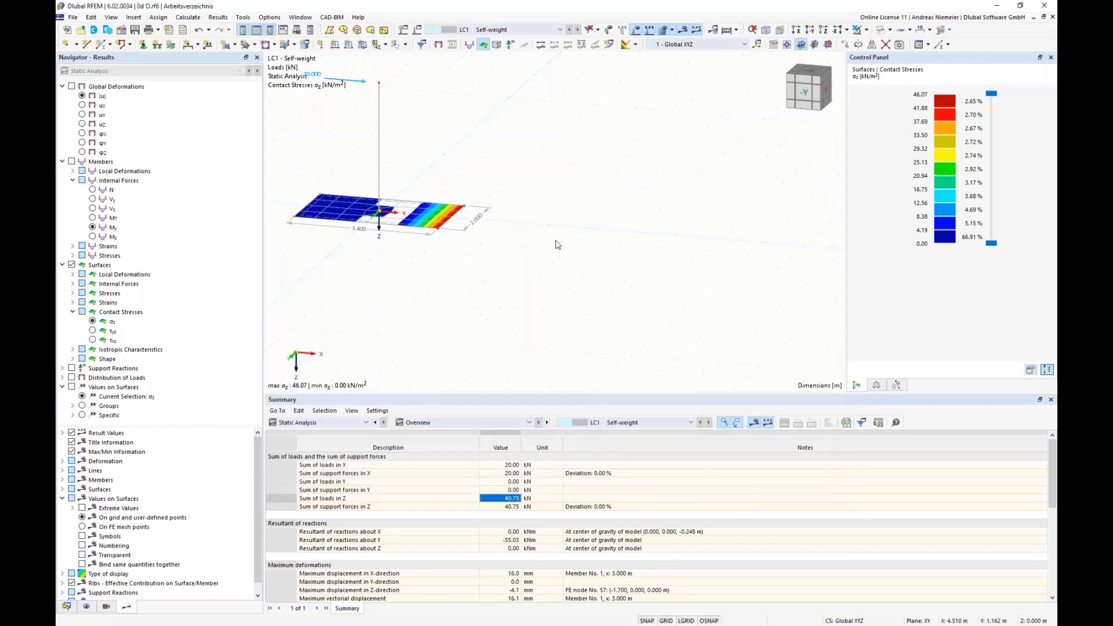
Define the Y-coordinate of the two slab corner nodes on the negative Y side with the formula -by/2.
middle_drag(558, 240, 409, 235)
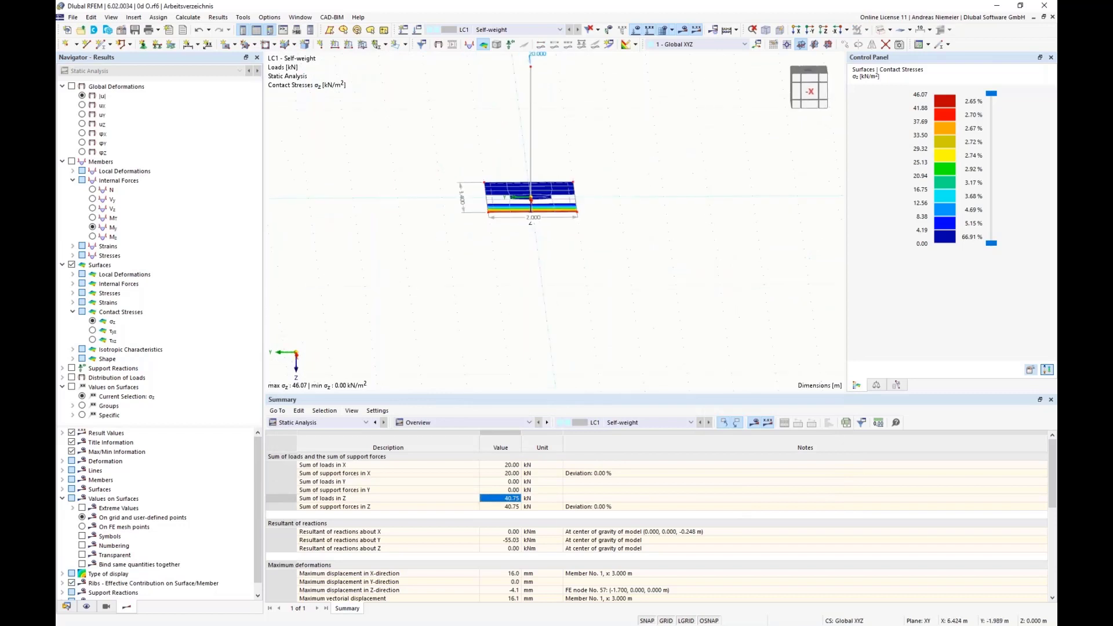
middle_drag(615, 255, 581, 276)
drag(526, 172, 576, 269)
right_click(546, 237)
mouse_move(577, 249)
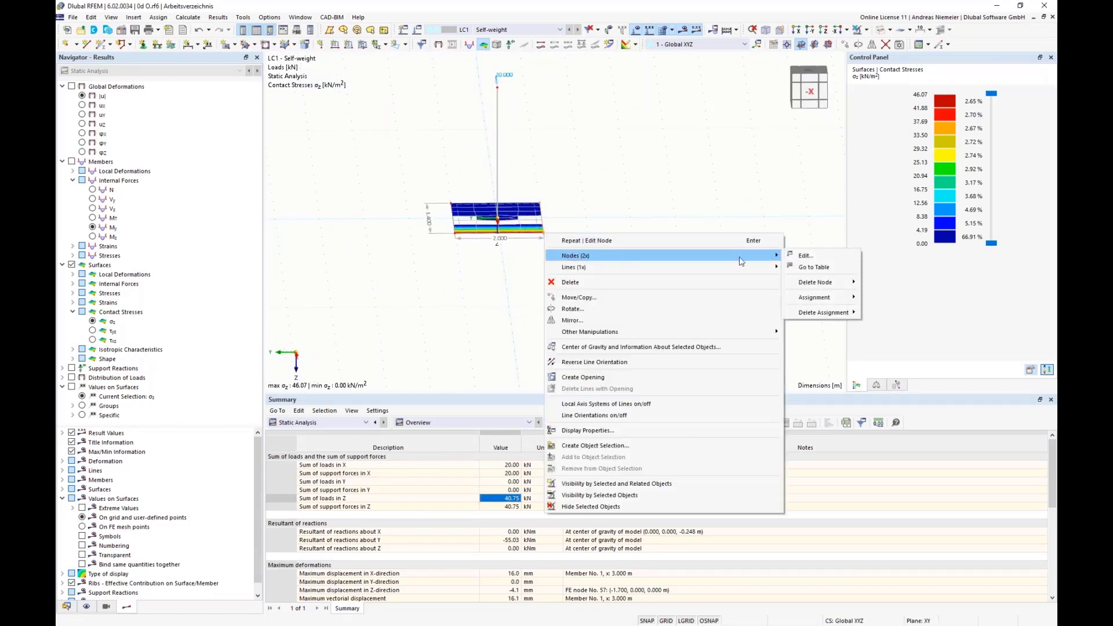
click(784, 257)
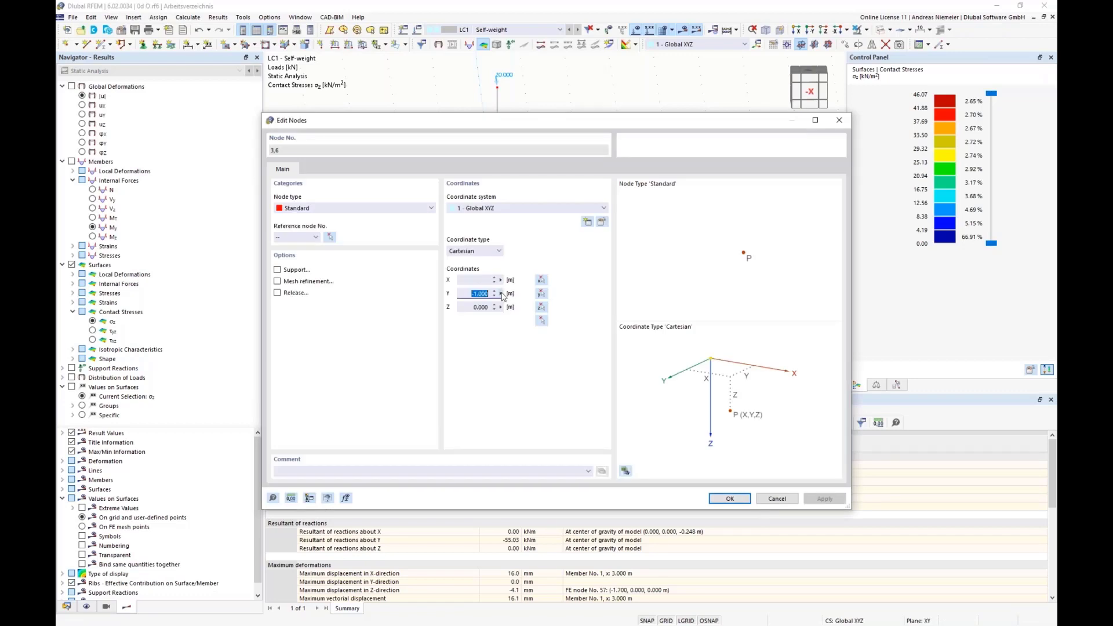
click(501, 294)
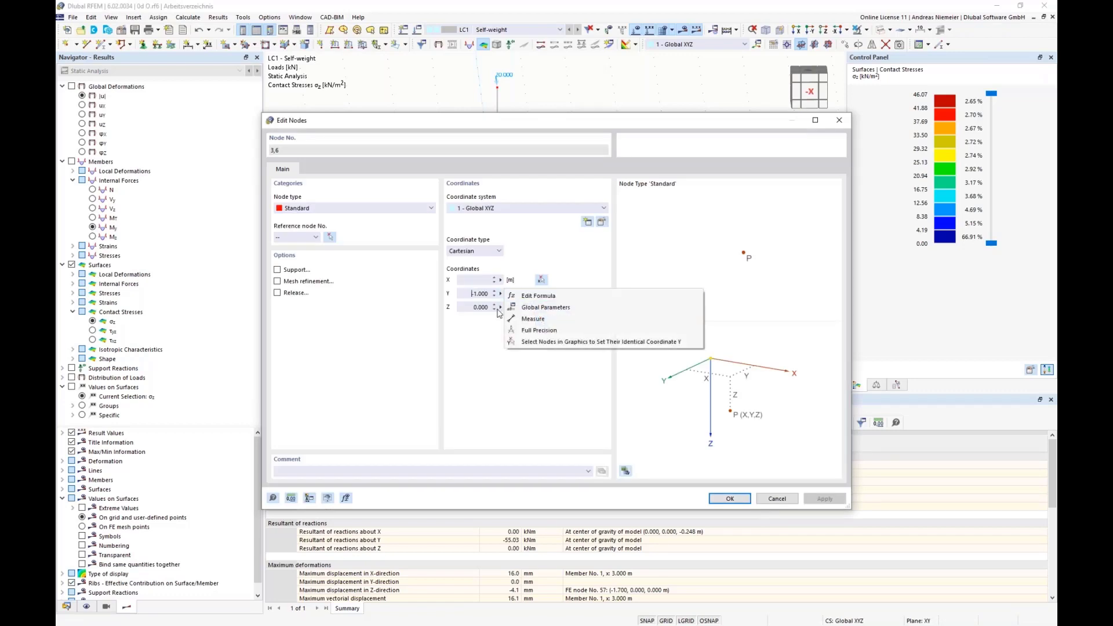
click(544, 297)
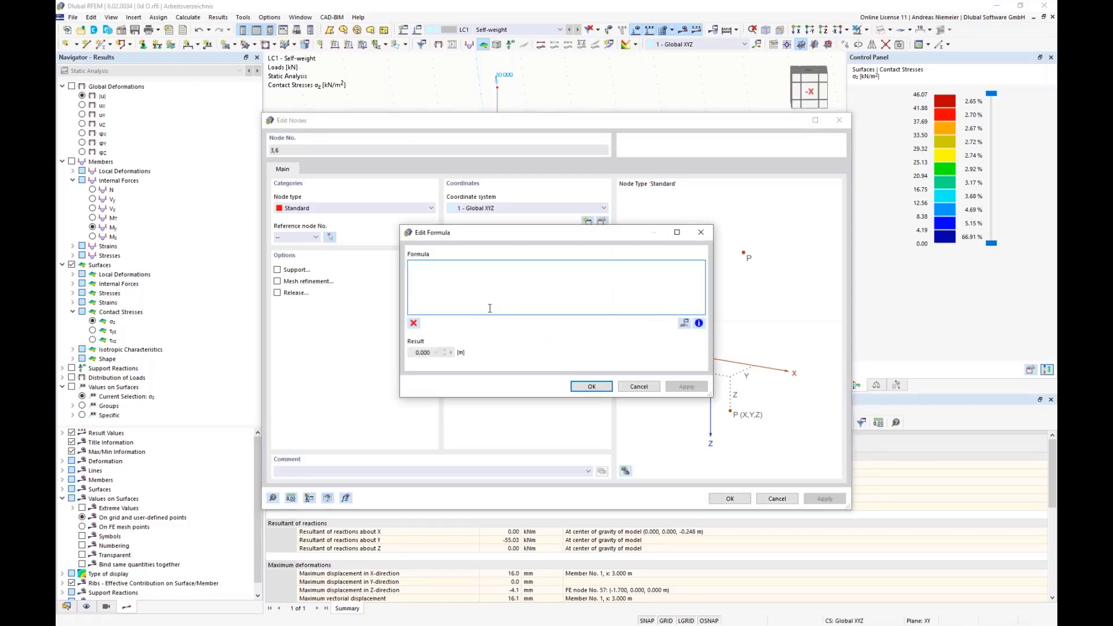
text(-by)
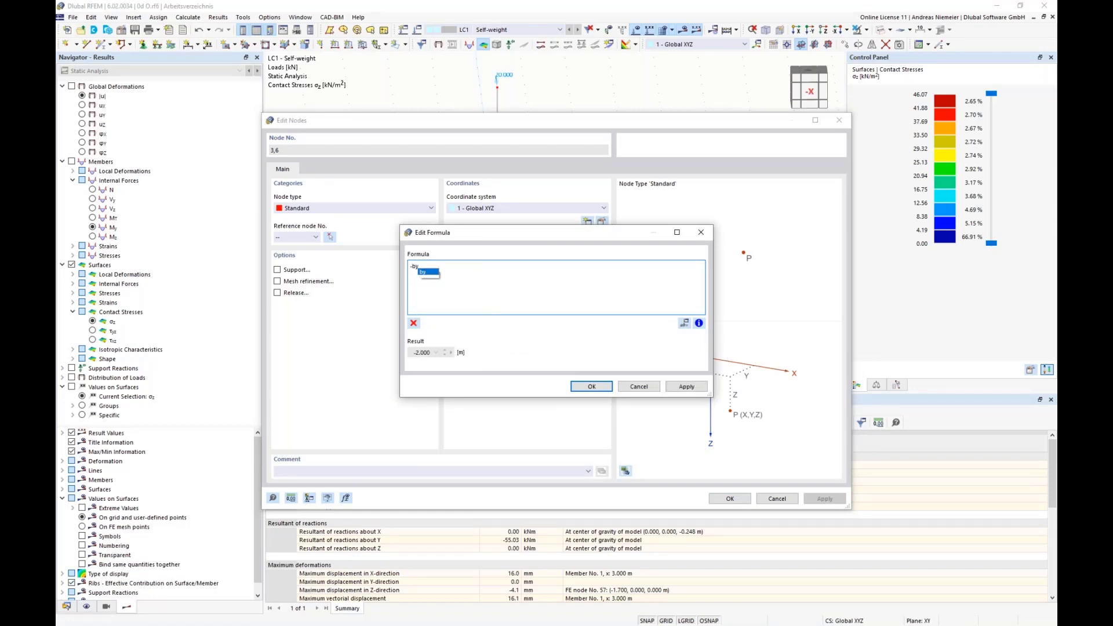
text(/2)
click(592, 386)
click(730, 499)
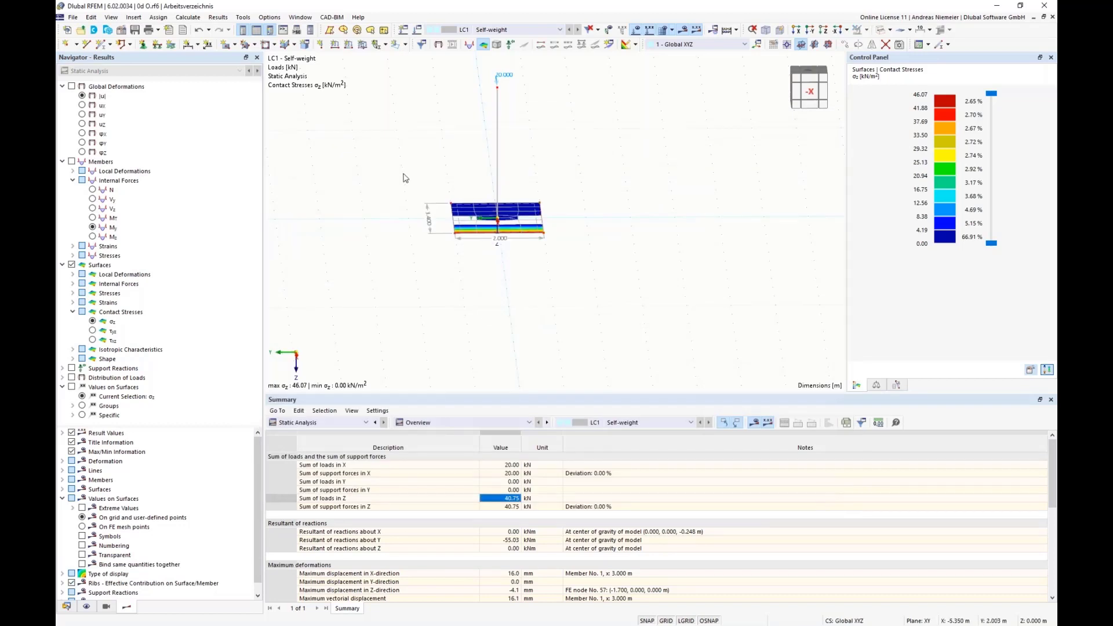
Define the Y-coordinate of the two slab corner nodes on the positive Y side with the formula by/2.
right_click(456, 238)
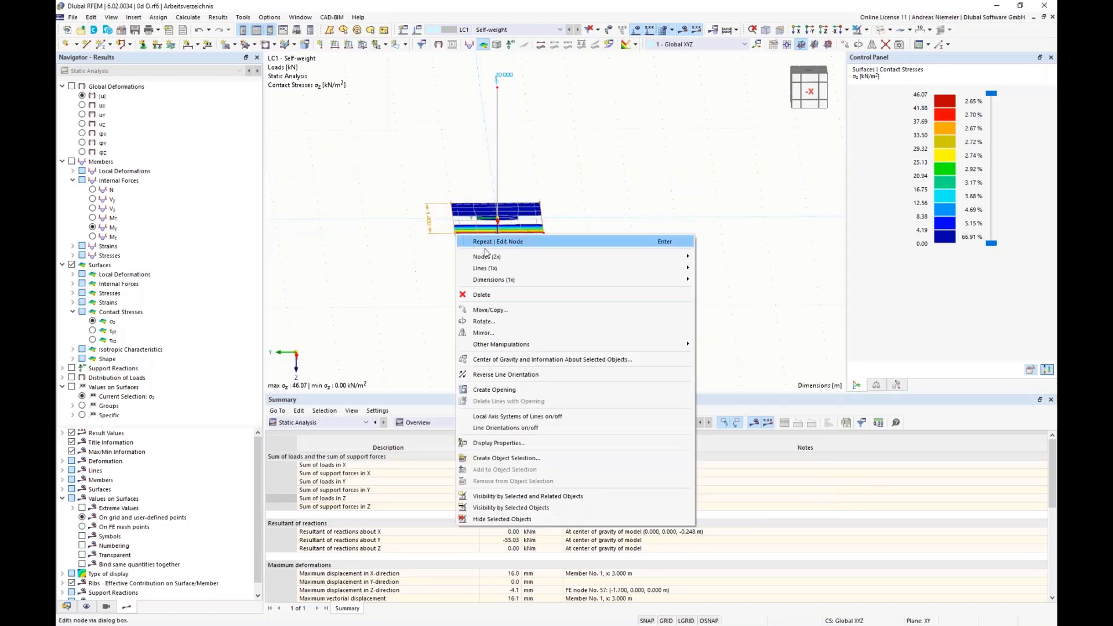
mouse_move(579, 253)
click(719, 255)
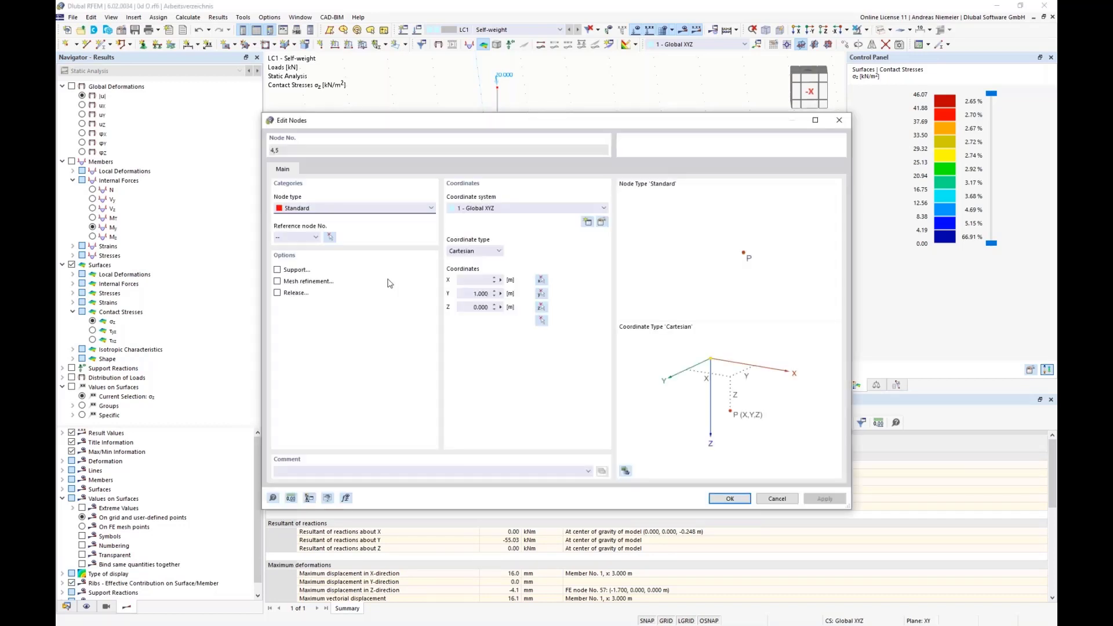
right_click(502, 291)
click(536, 294)
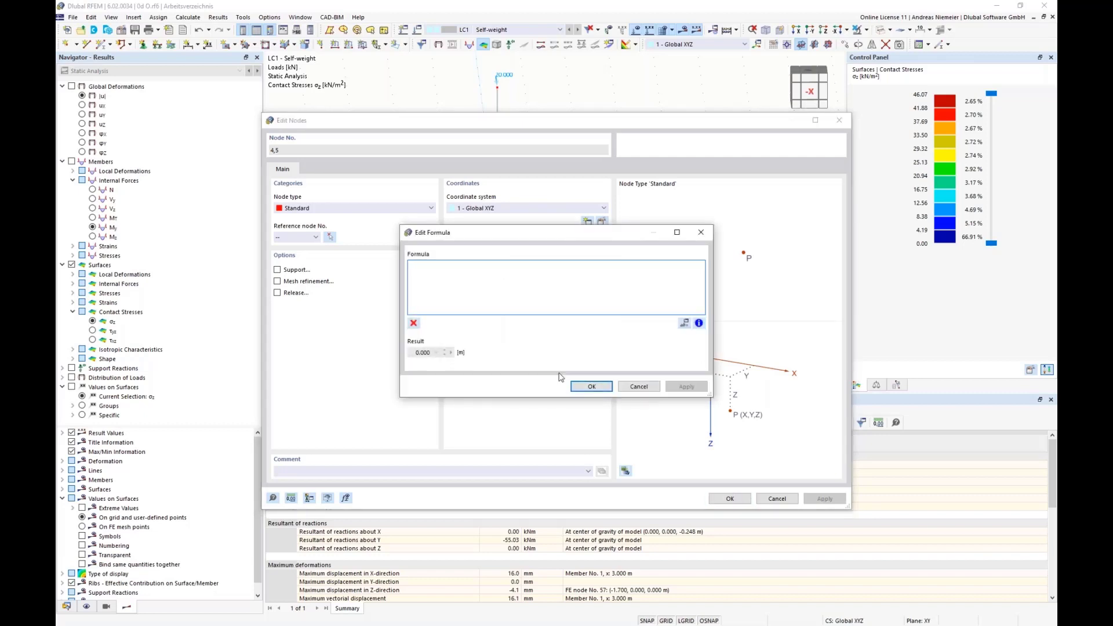
text(by/2)
click(591, 386)
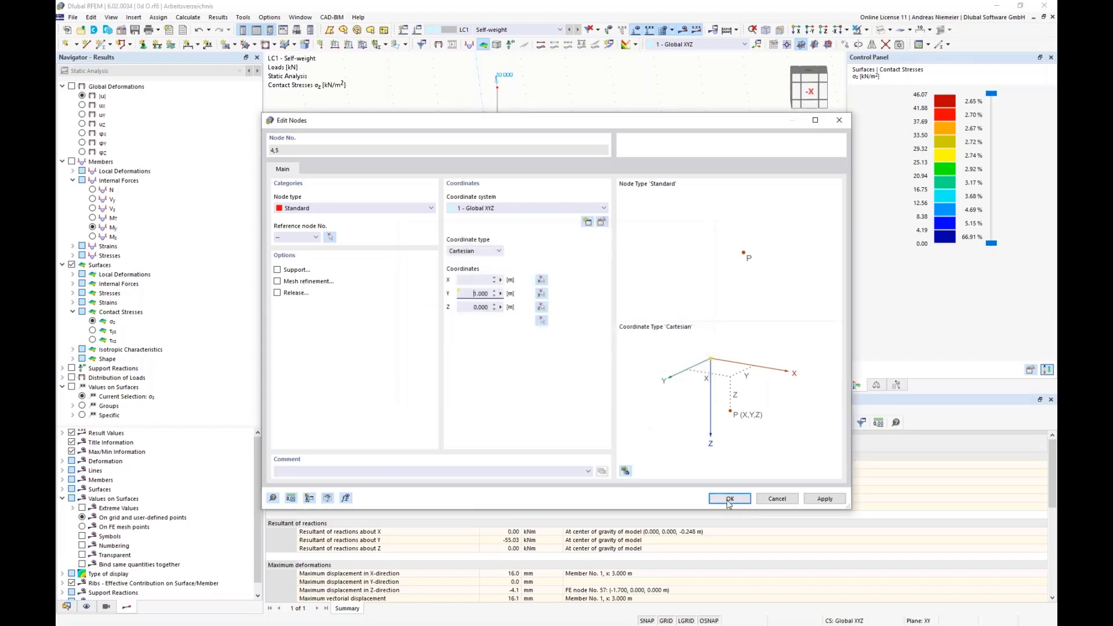
click(729, 499)
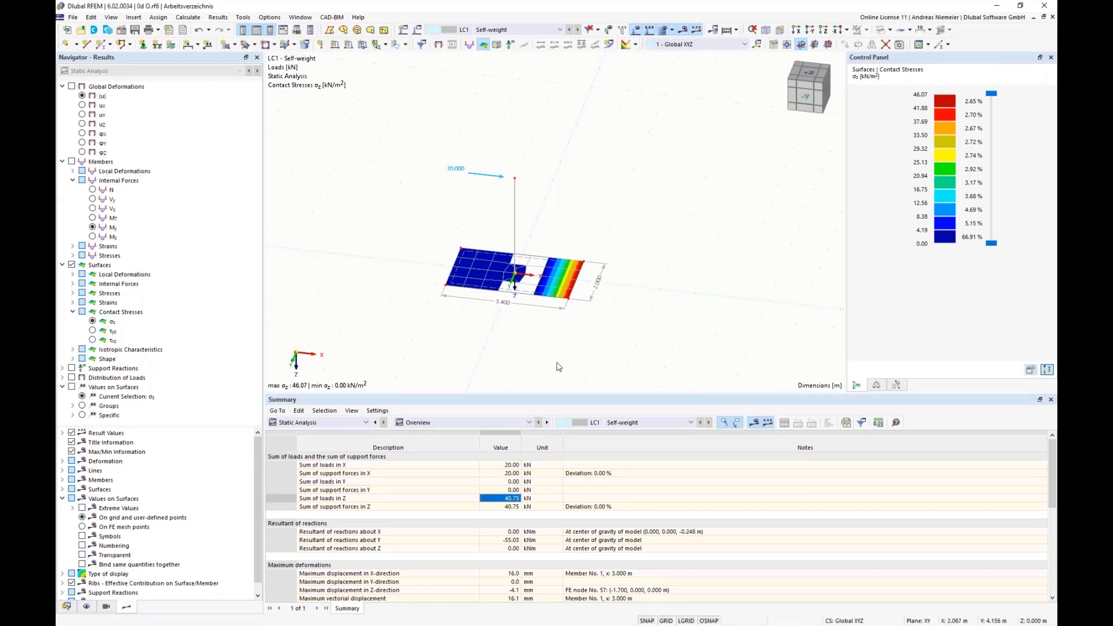
Link the thickness of the slab's uniform C25/30 entry to the global parameter d with the formula =d.
click(317, 423)
click(293, 432)
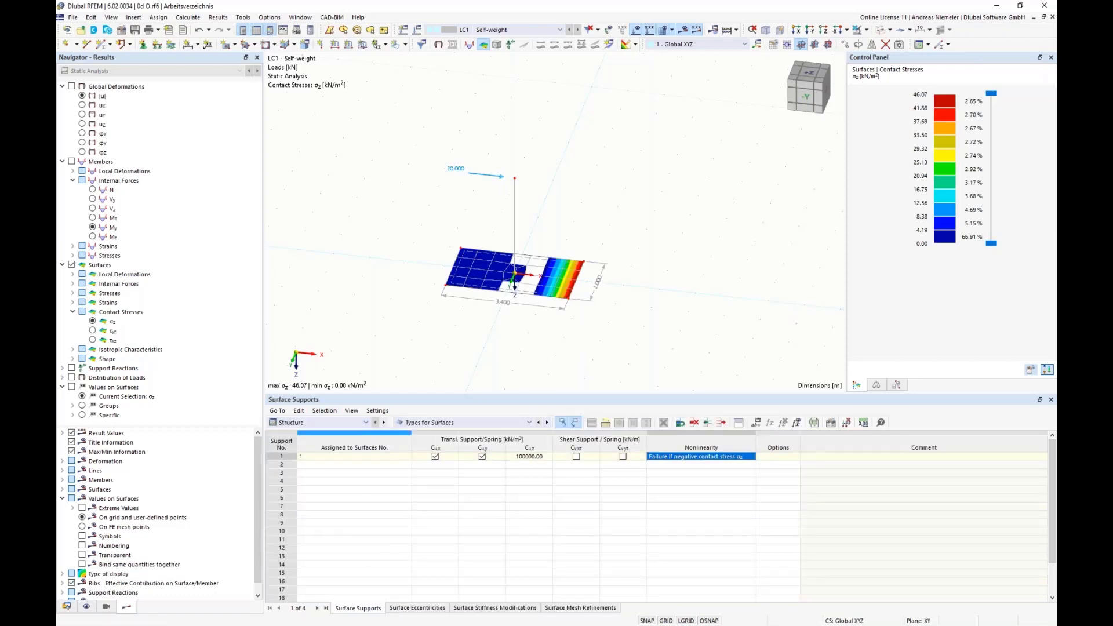
click(437, 423)
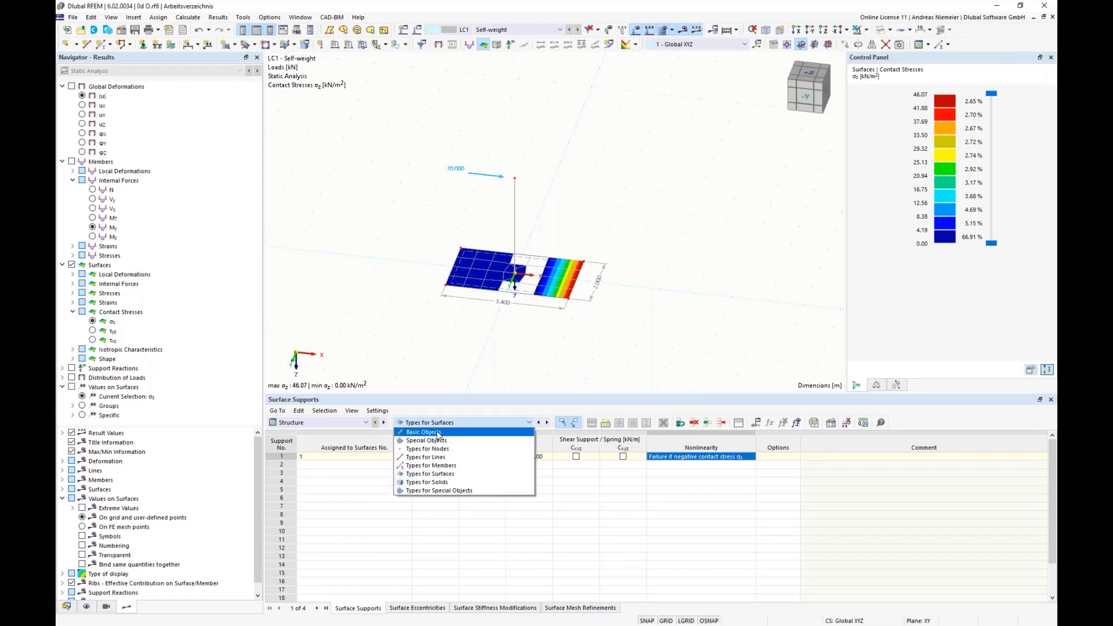
click(435, 433)
click(415, 607)
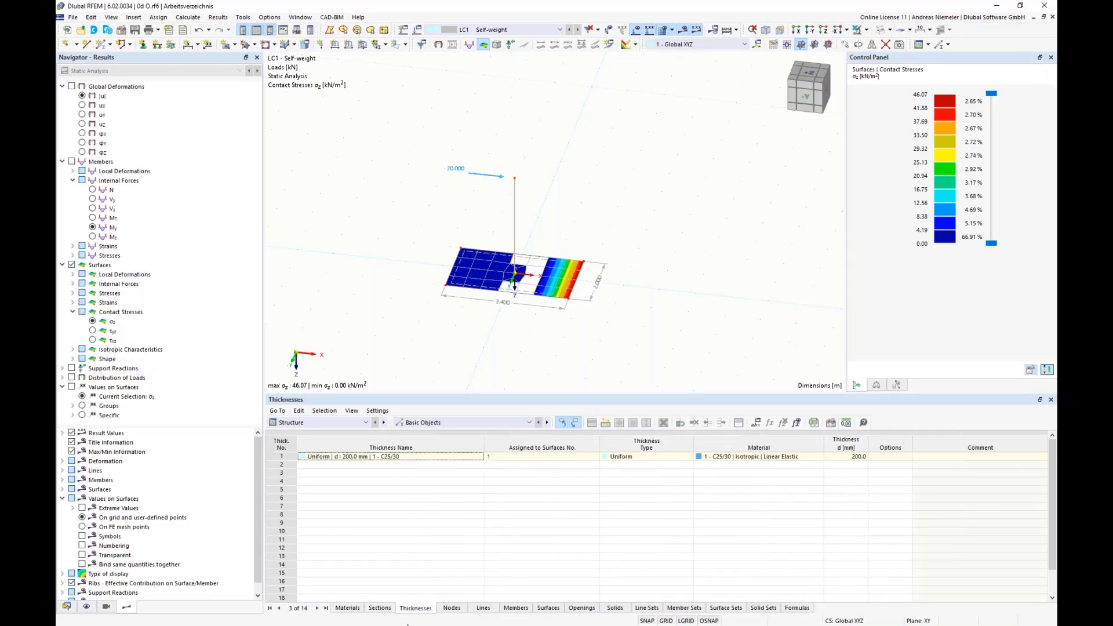
click(852, 457)
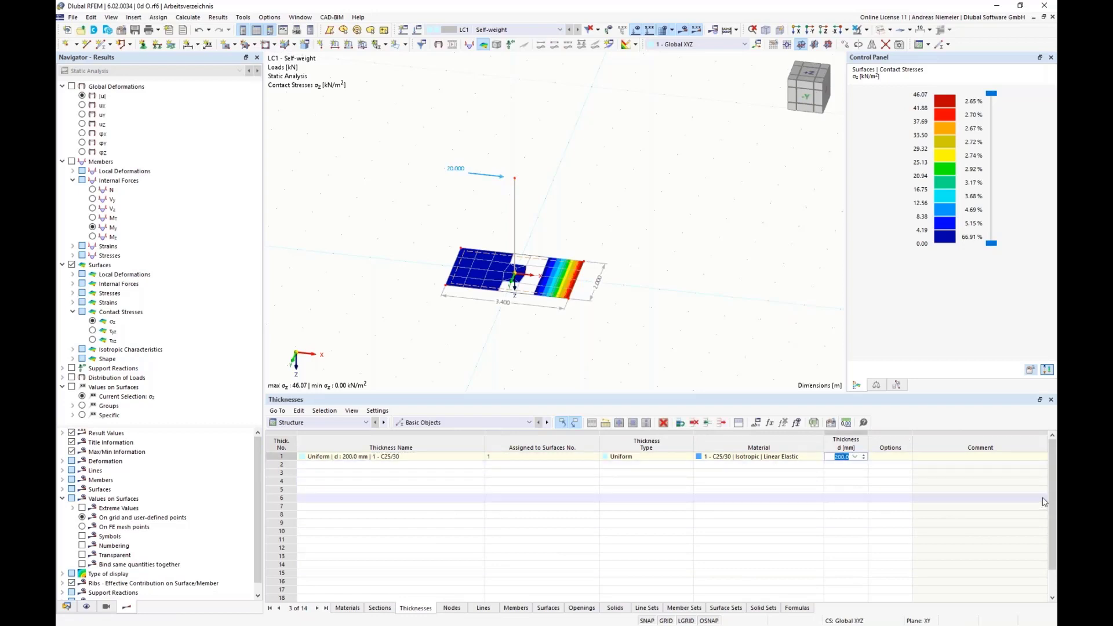
text(=d)
click(910, 543)
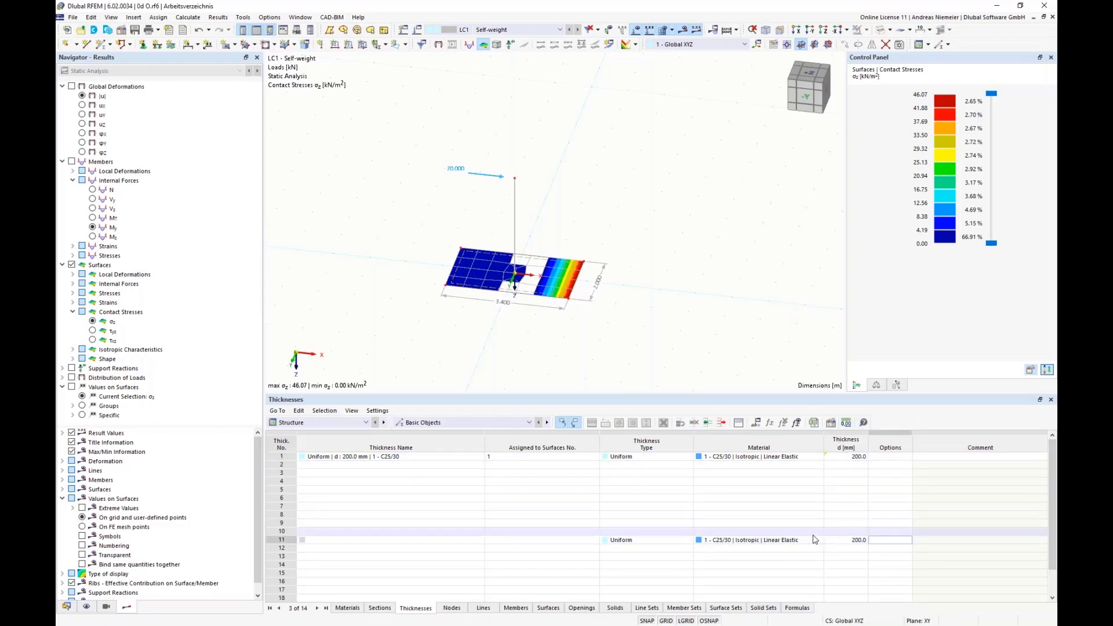
Display the formulas in the thickness and node tables, check the parameterized cells, and switch back to numeric values.
click(797, 423)
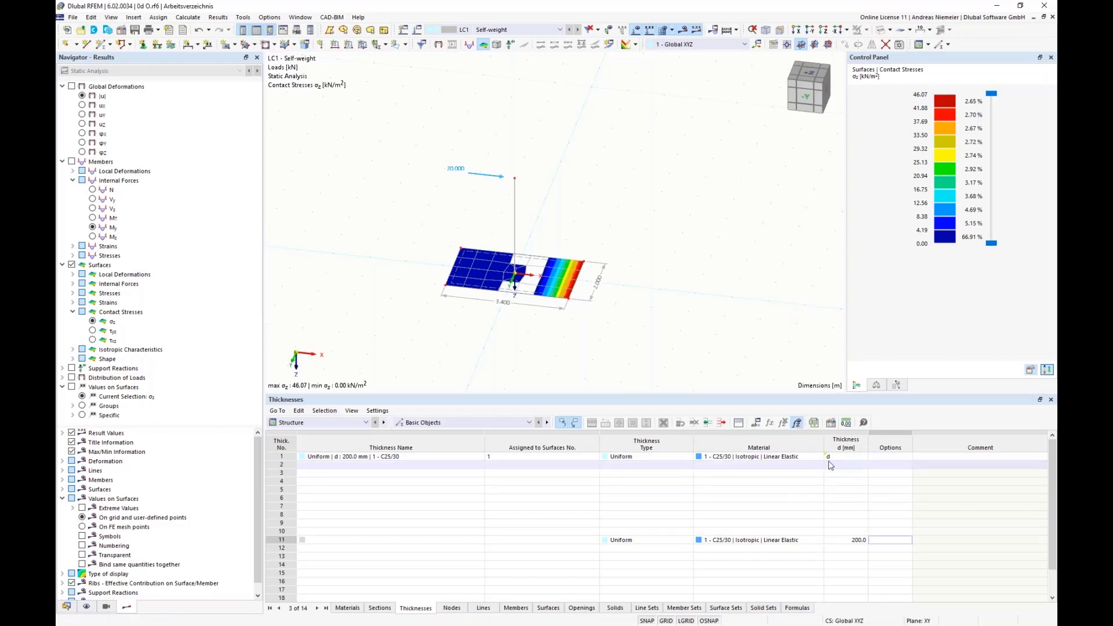
click(451, 608)
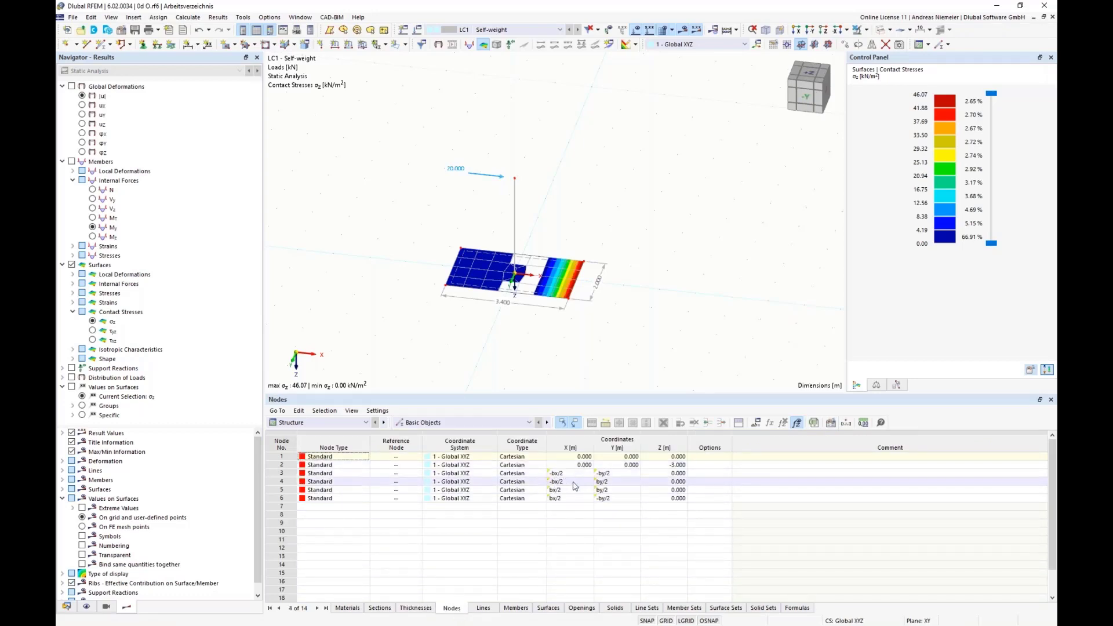
click(797, 423)
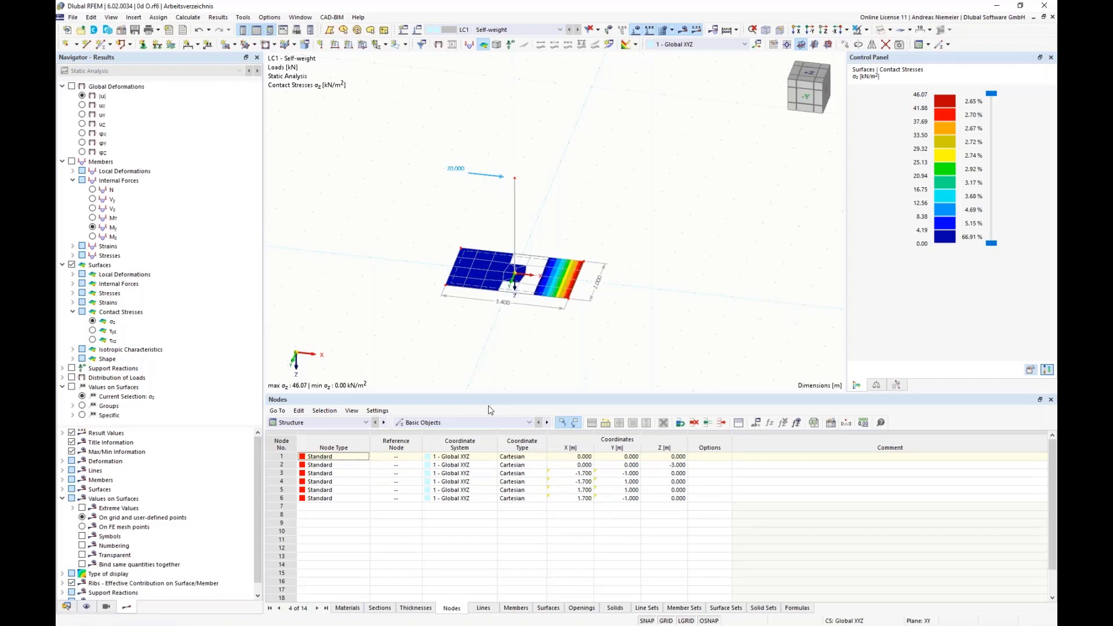
Try a slab length of 4 m through the global parameter bx, inspect the model, and undo the change.
click(757, 424)
double_click(559, 354)
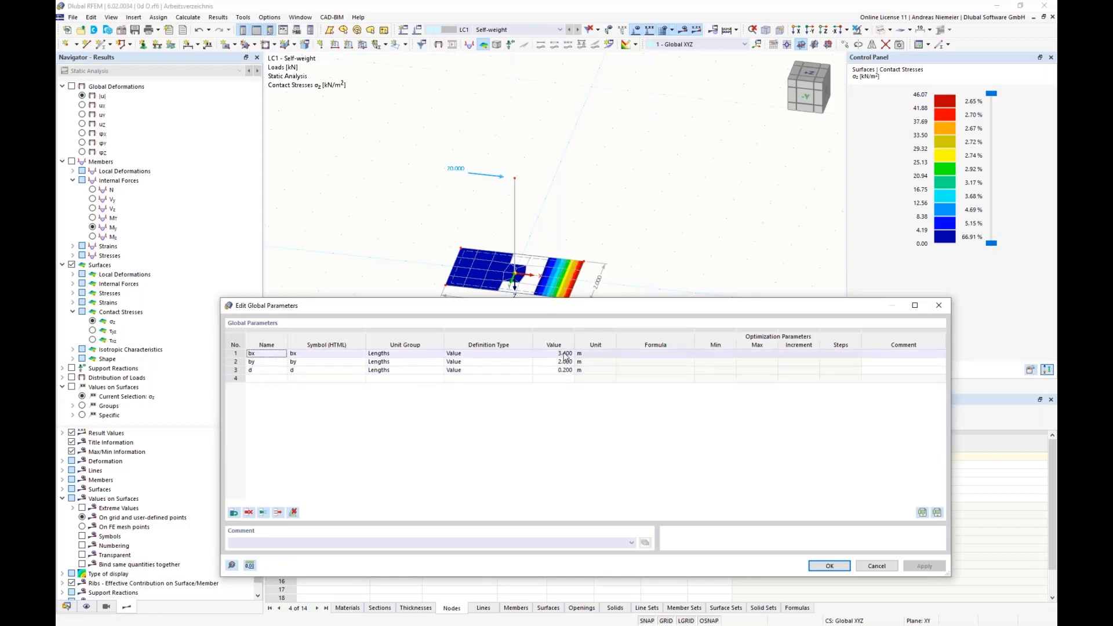
text(4)
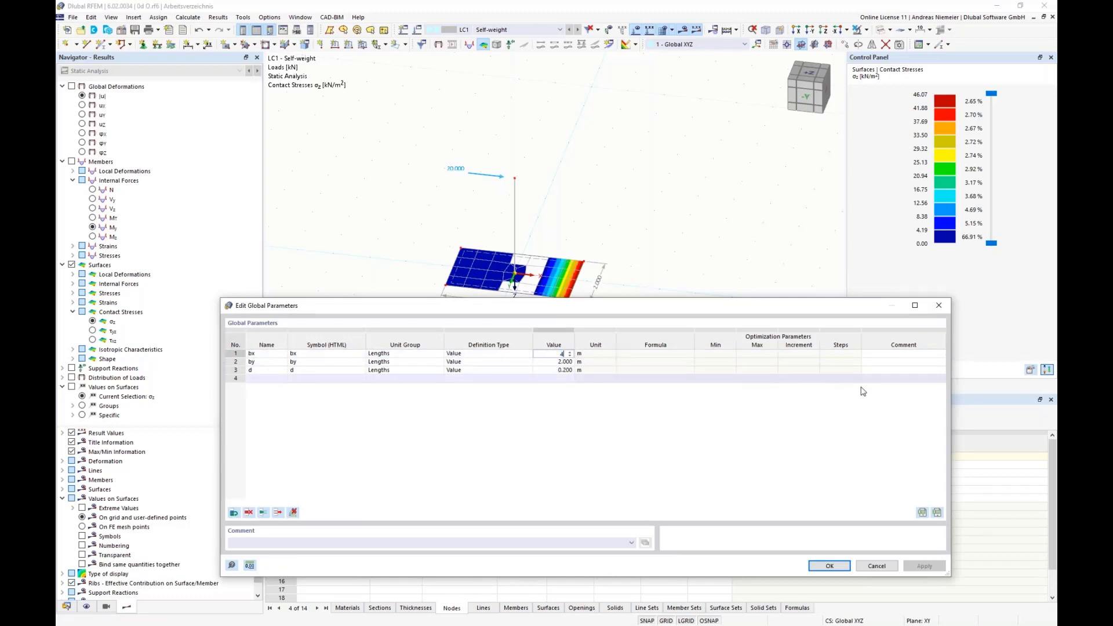
click(841, 362)
click(829, 566)
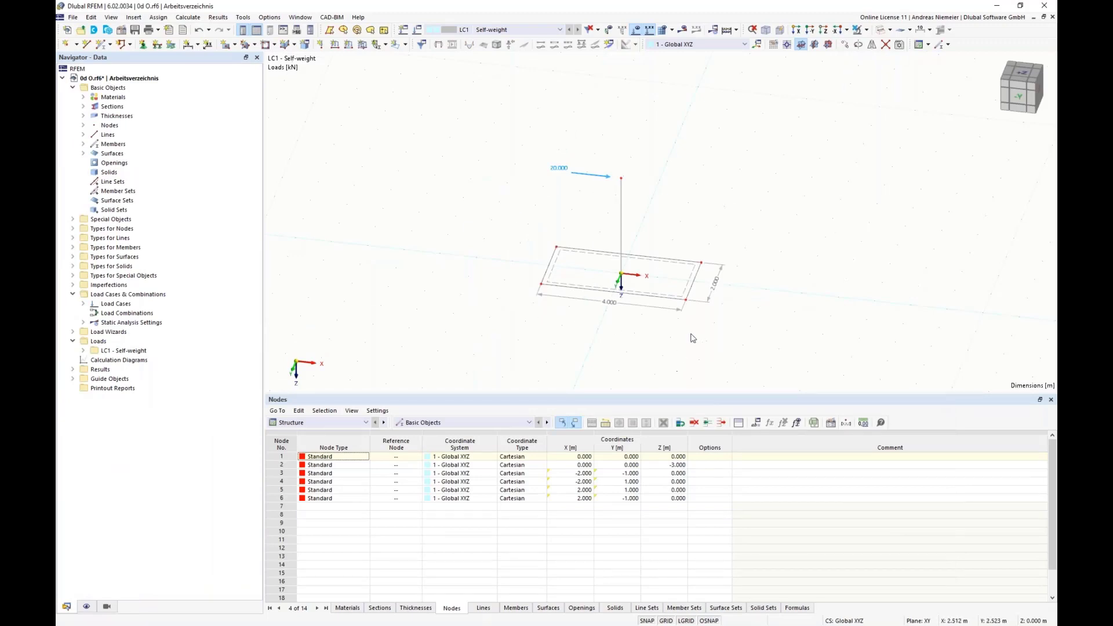
scroll(691, 334, down, 1)
middle_drag(677, 326, 549, 295)
scroll(524, 264, up, 3)
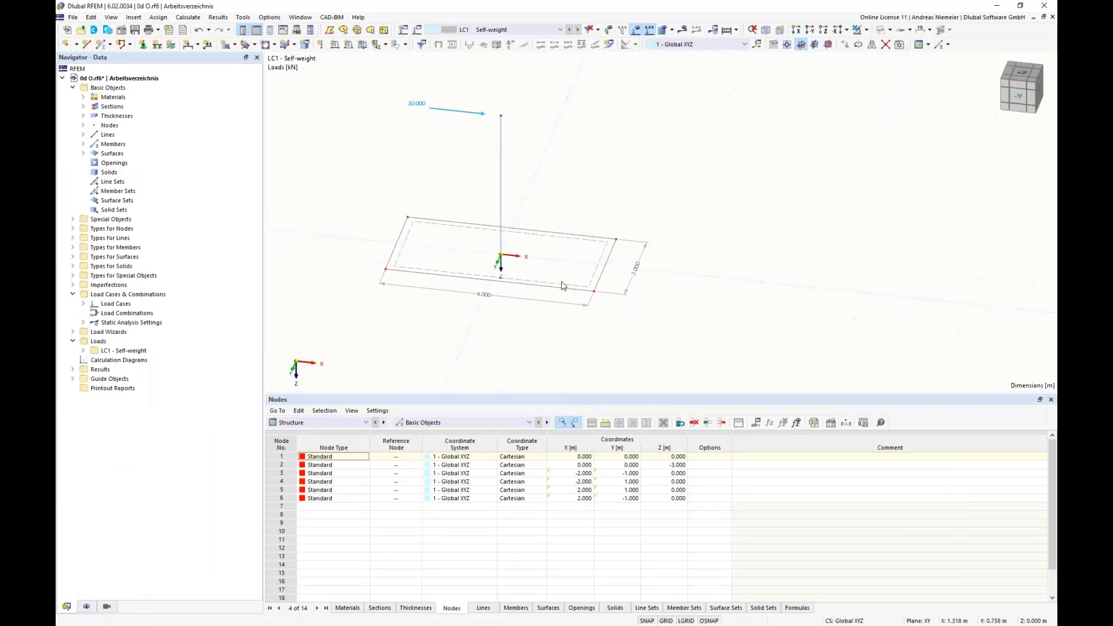
click(199, 30)
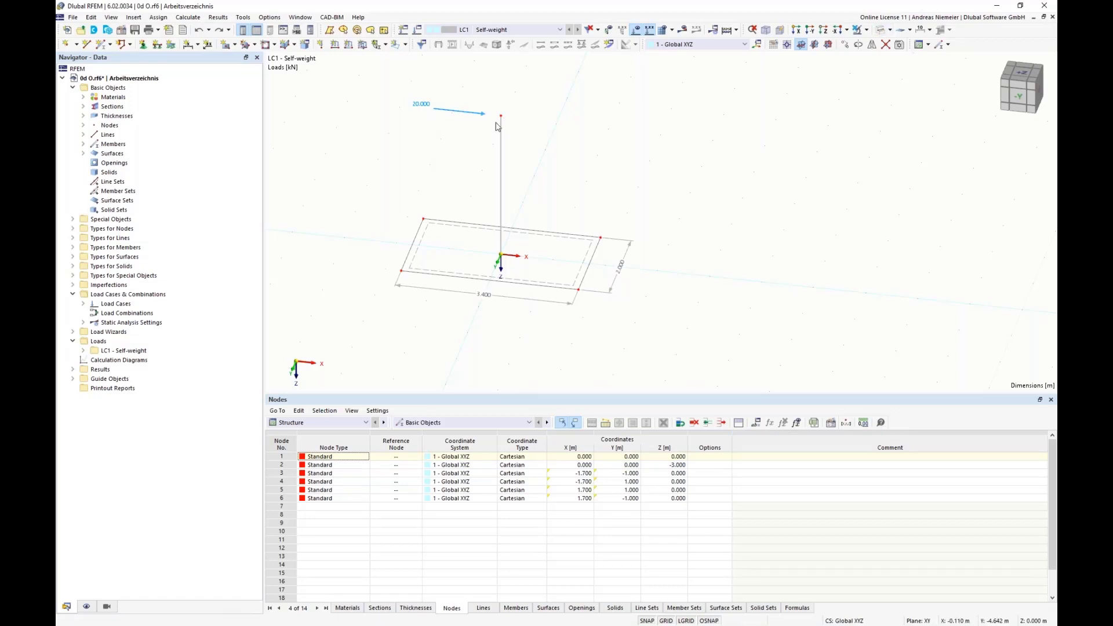
Activate the Optimization & Costs / CO2 Emission Estimation add-on in the model's base data.
click(123, 30)
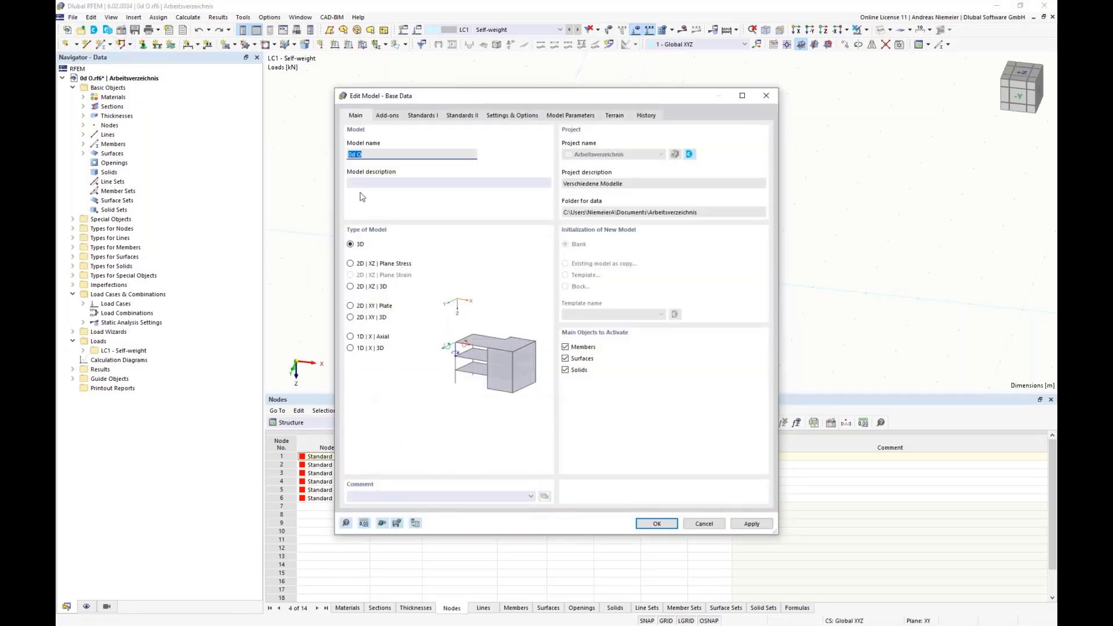
click(382, 119)
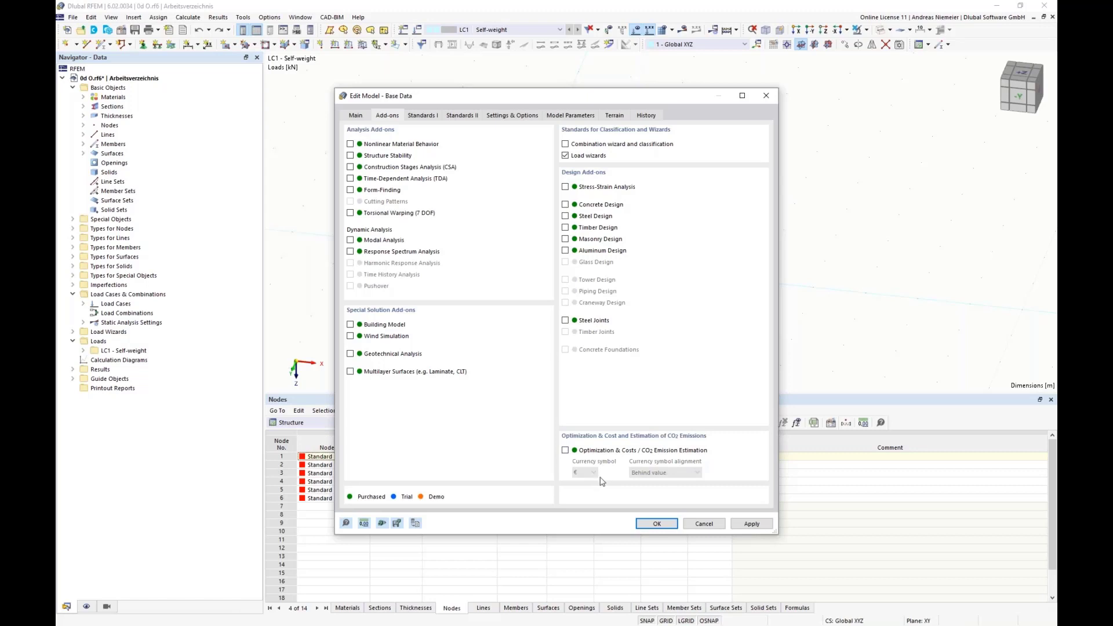
click(565, 450)
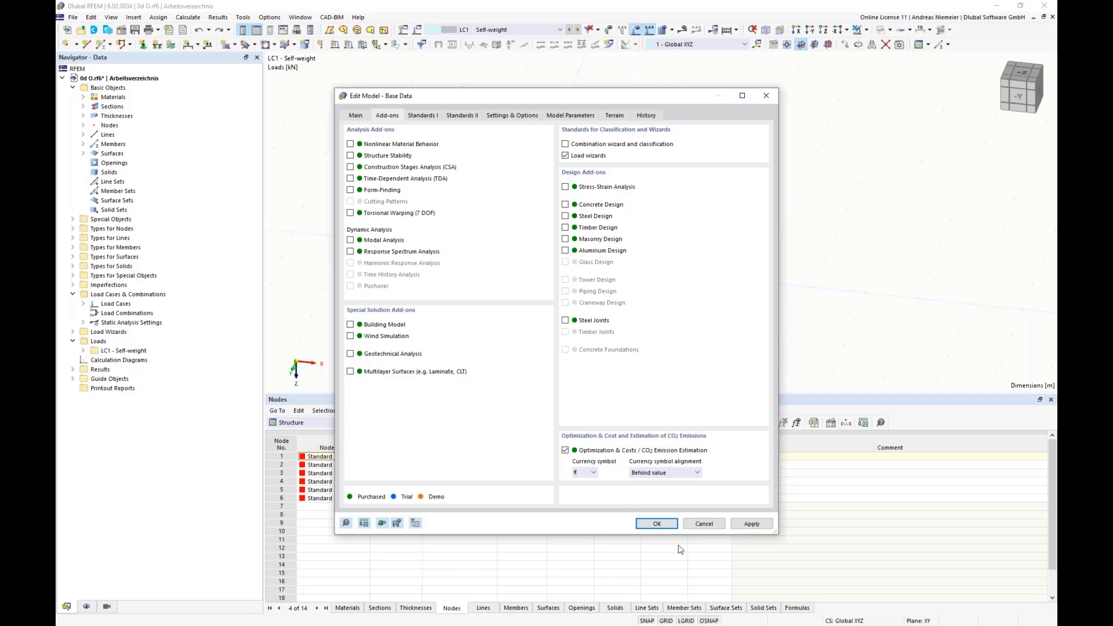
click(657, 523)
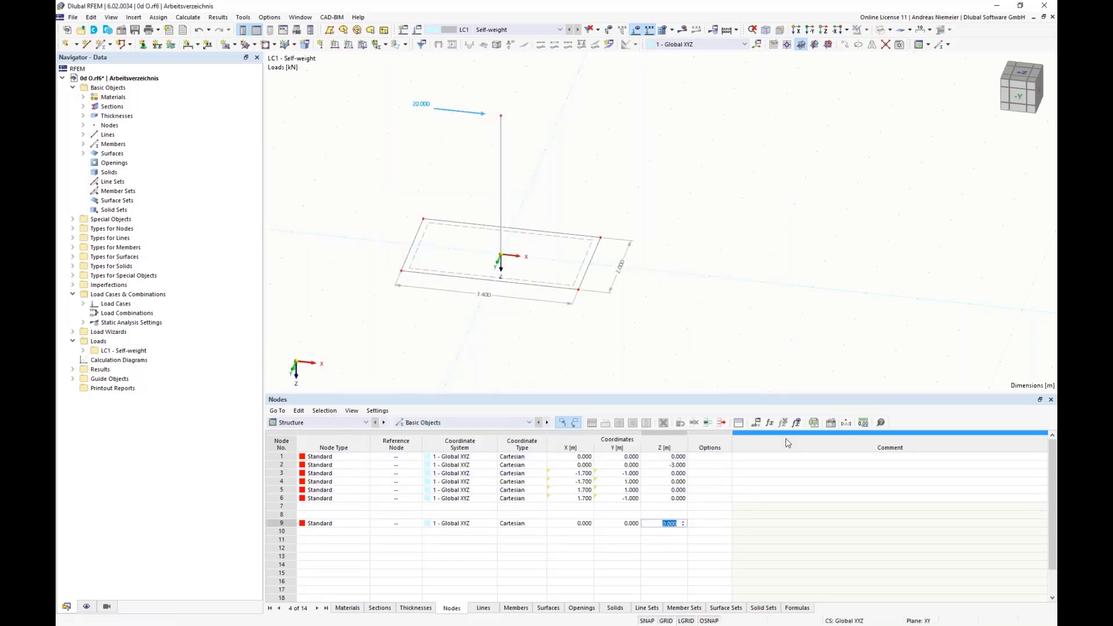
Set the definition type of the global parameter bx to Optimization | Ascending.
click(756, 423)
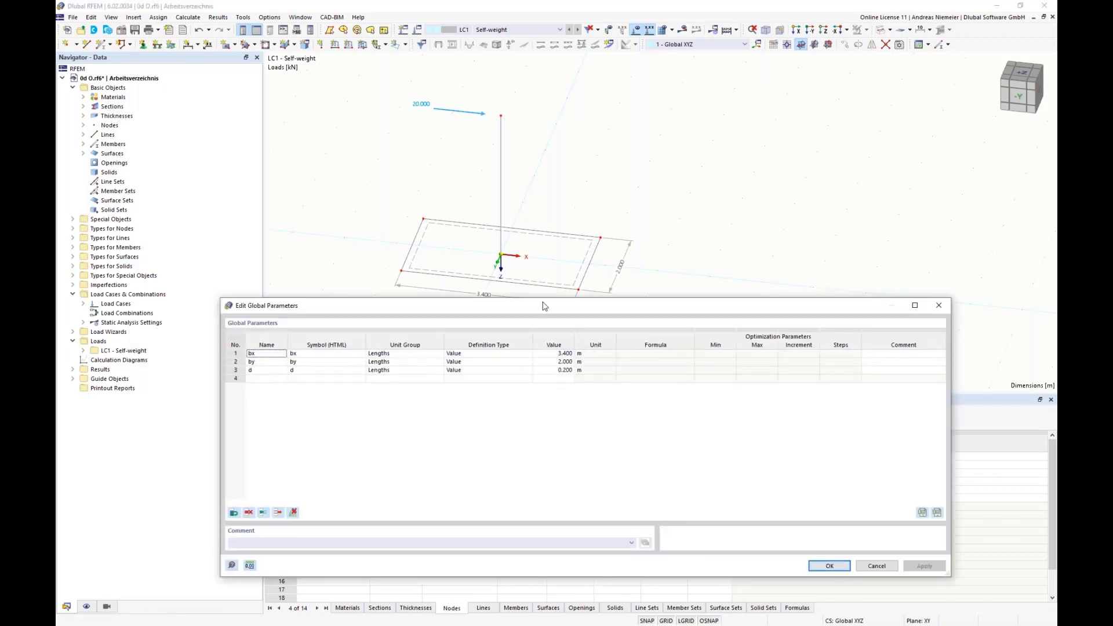
drag(543, 304, 542, 329)
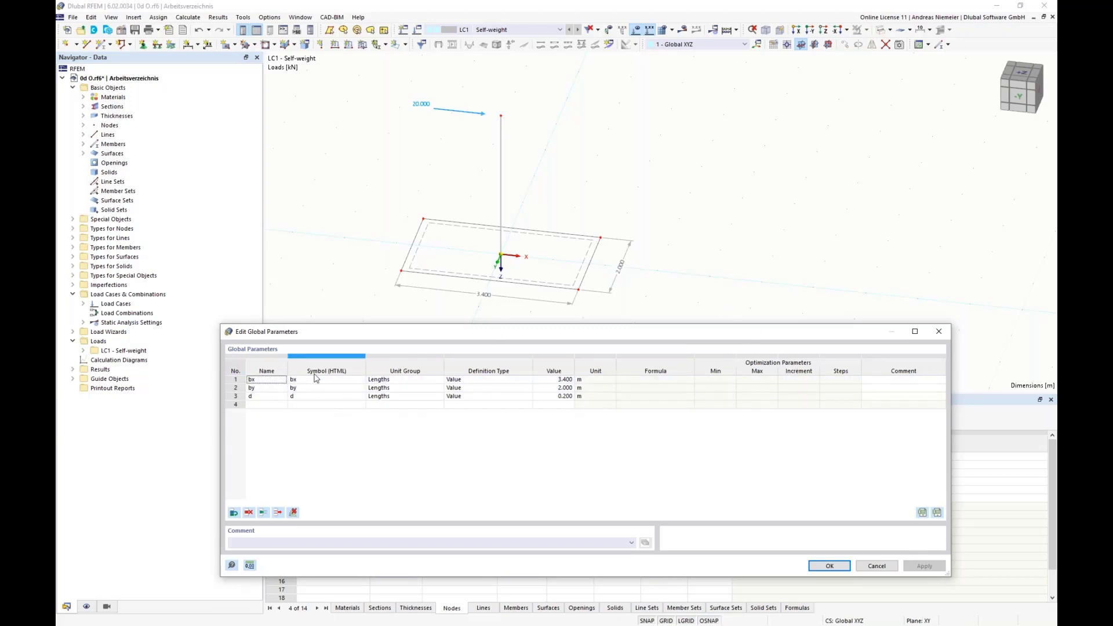
click(456, 384)
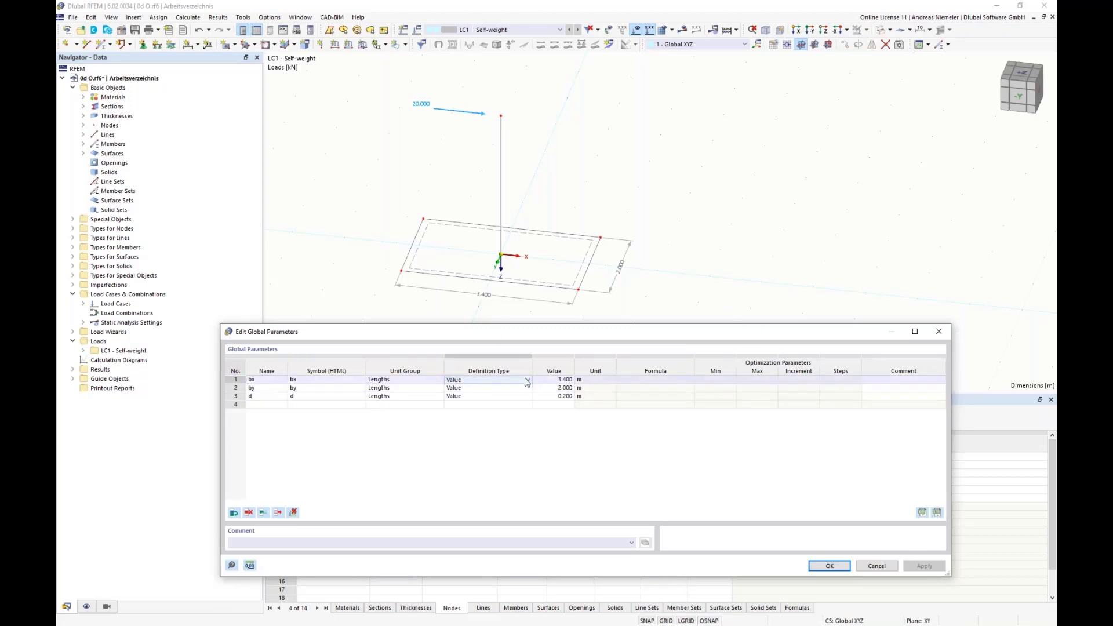
click(456, 381)
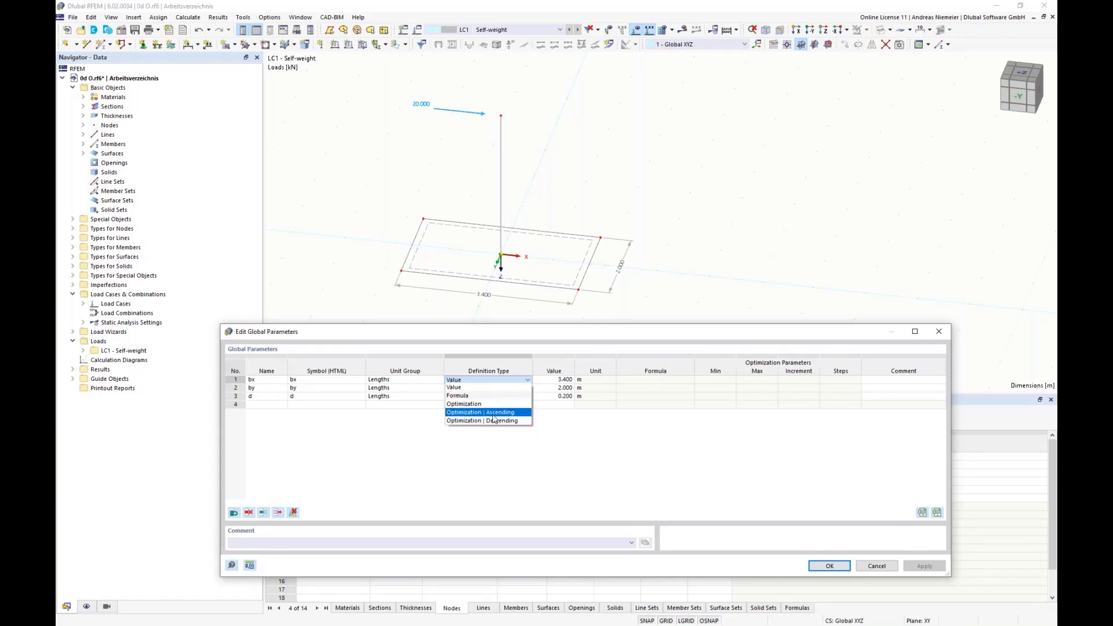
click(462, 404)
click(527, 380)
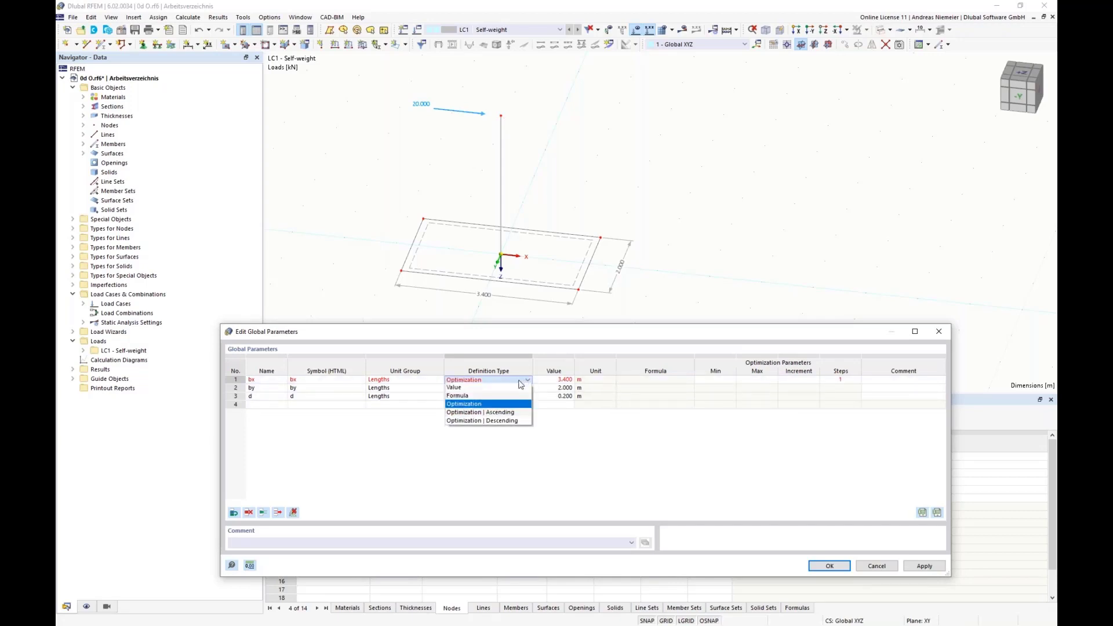
click(474, 414)
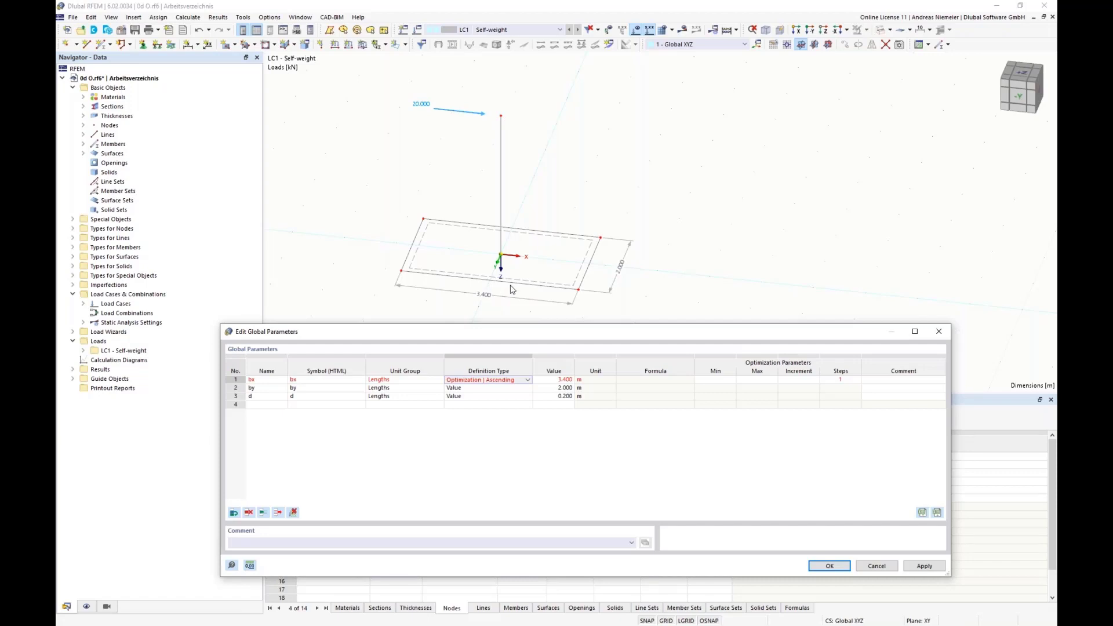
Change the definition type of the global parameter bx to plain Optimization.
click(527, 380)
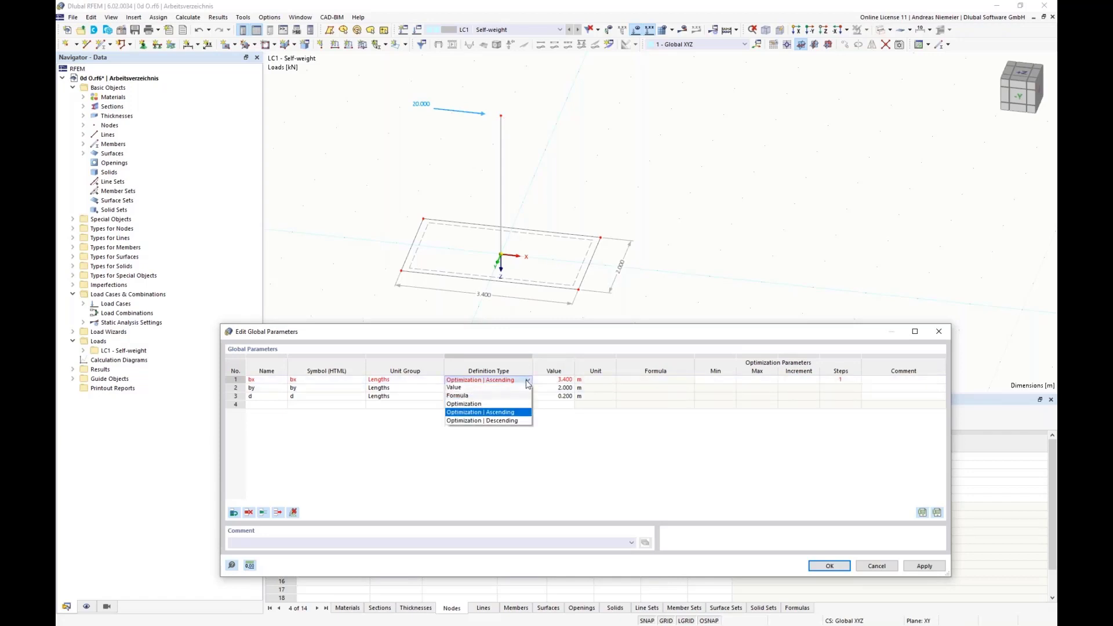
click(483, 412)
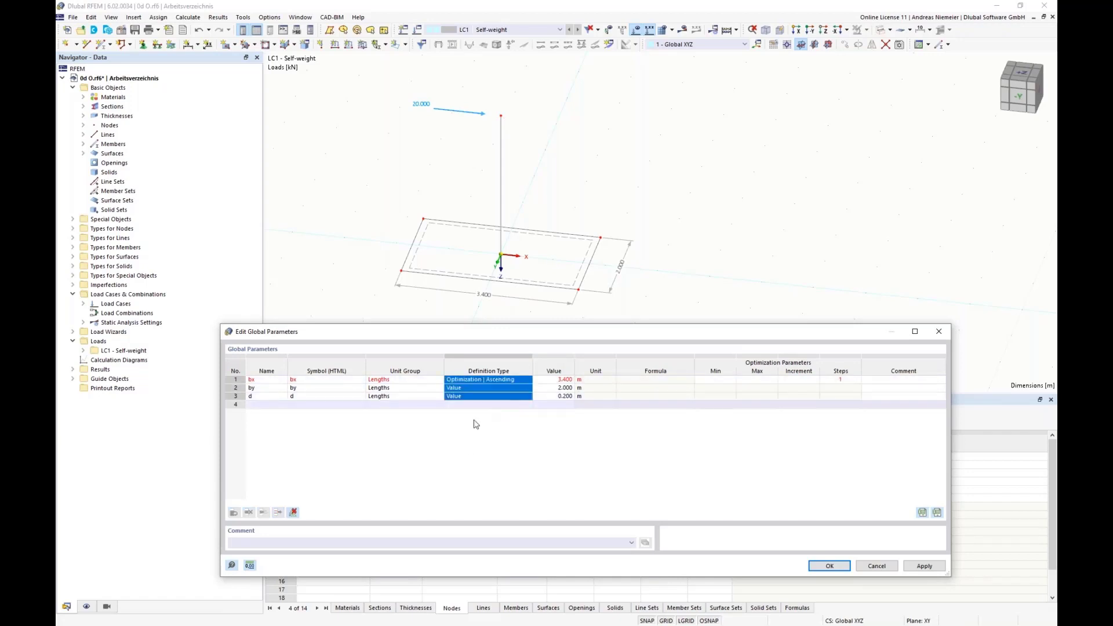
click(529, 380)
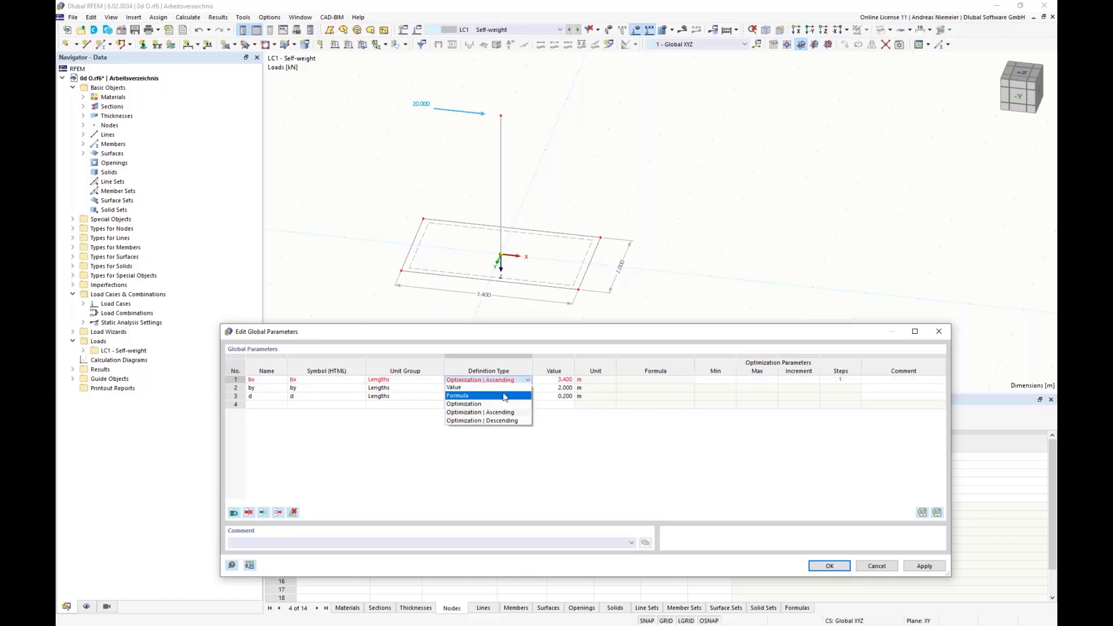
click(464, 404)
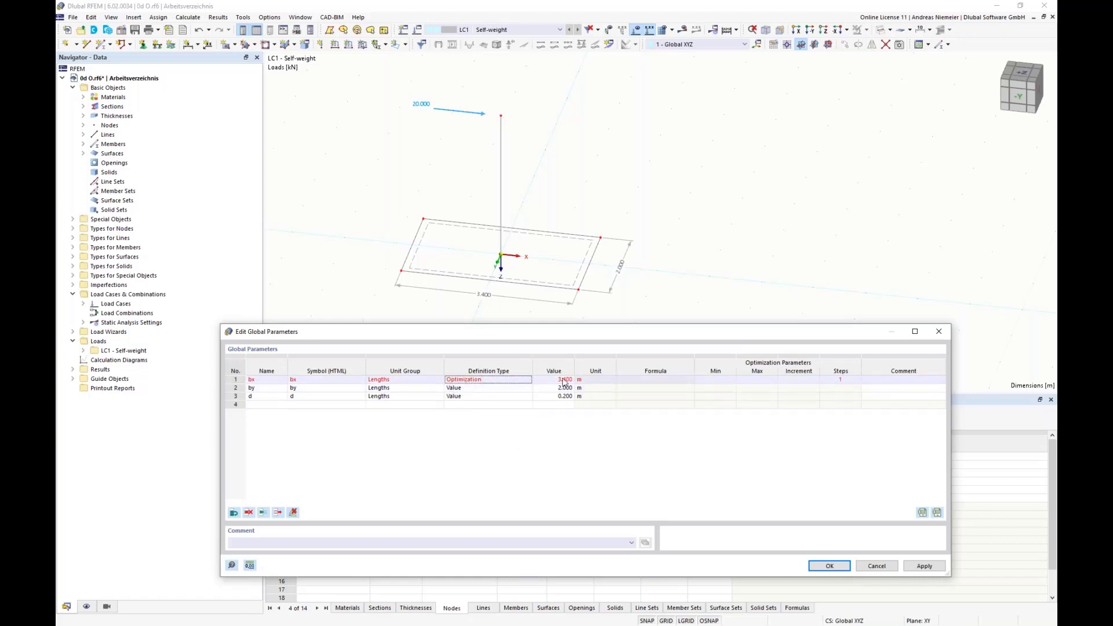
Set the optimization range of bx to a minimum of 1 m and a maximum of 4 m, with a 1 m increment.
click(709, 382)
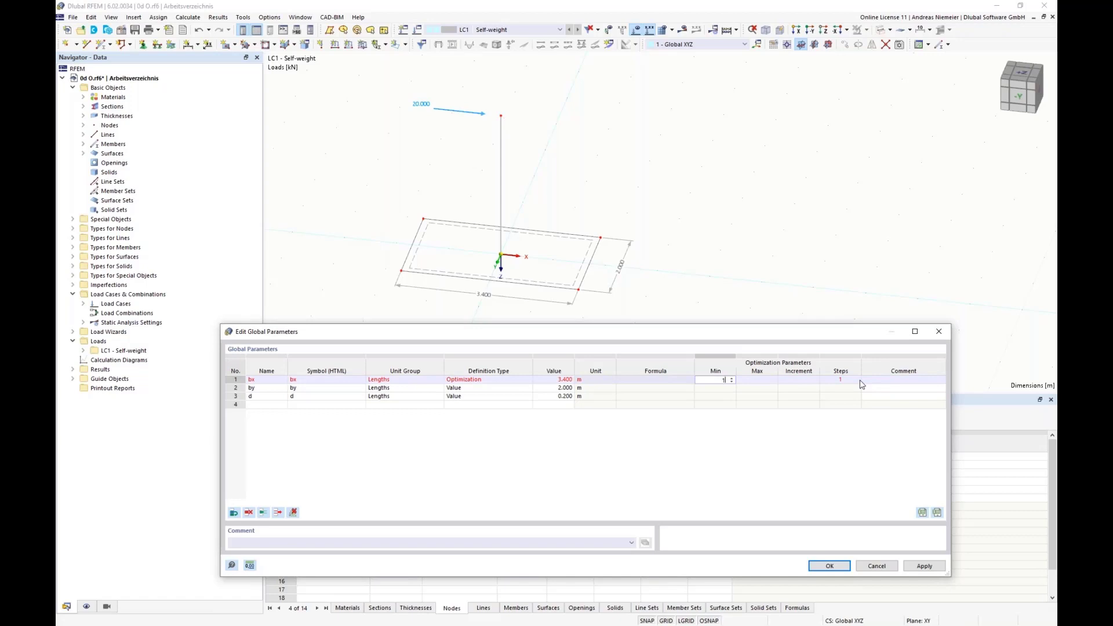
key(Tab)
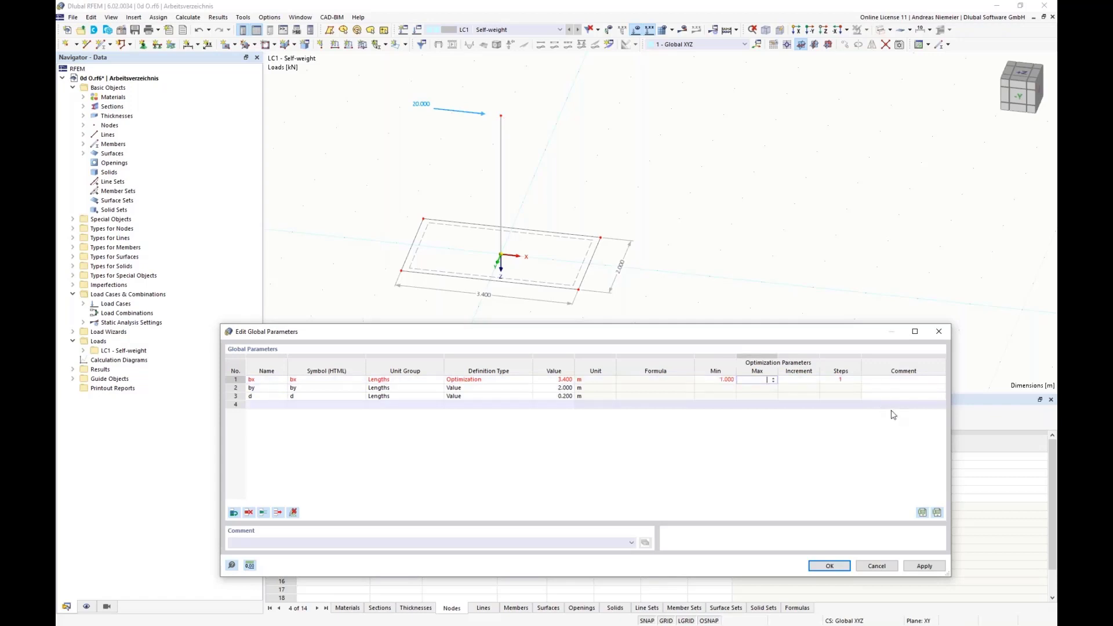
text(4)
key(Tab)
text(1)
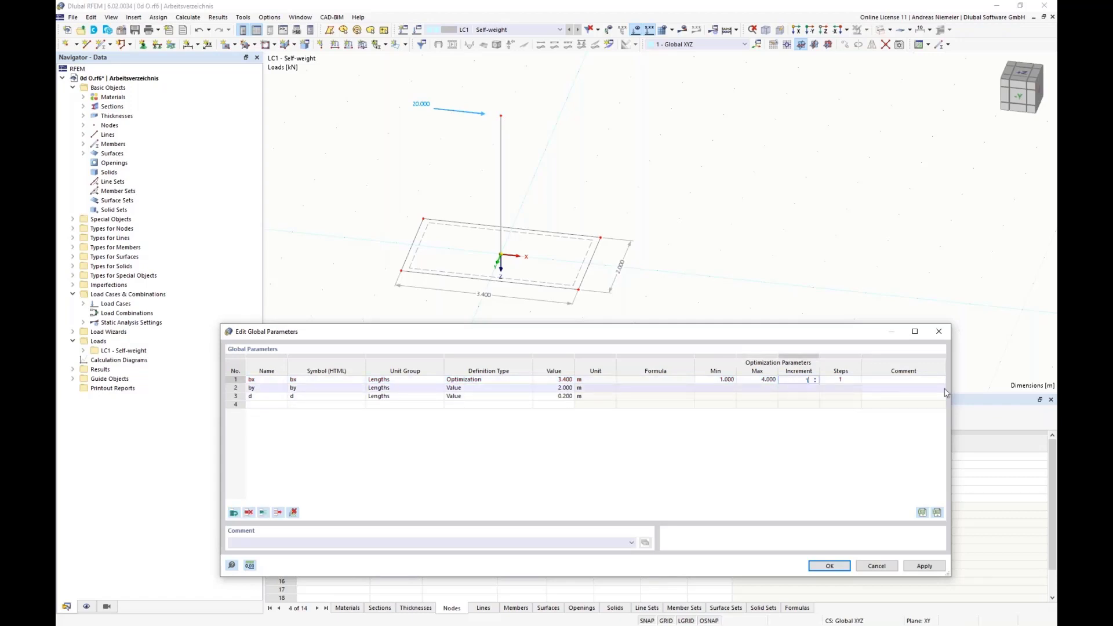
click(940, 388)
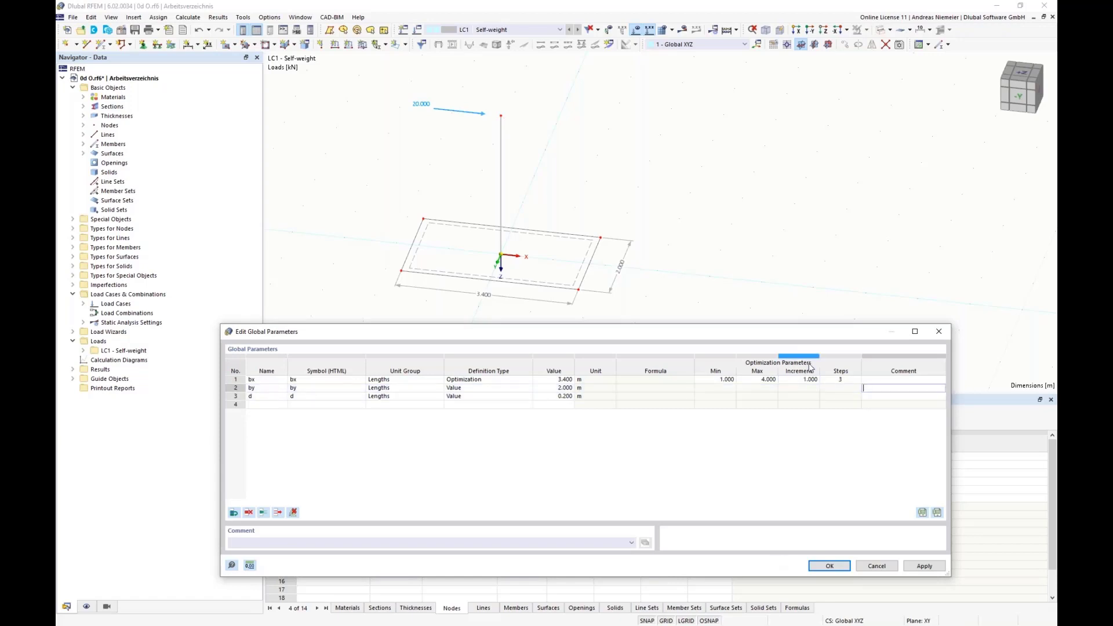
Refine the optimization increment of bx to 0.25 m and accept the global parameters.
click(803, 381)
text(0)
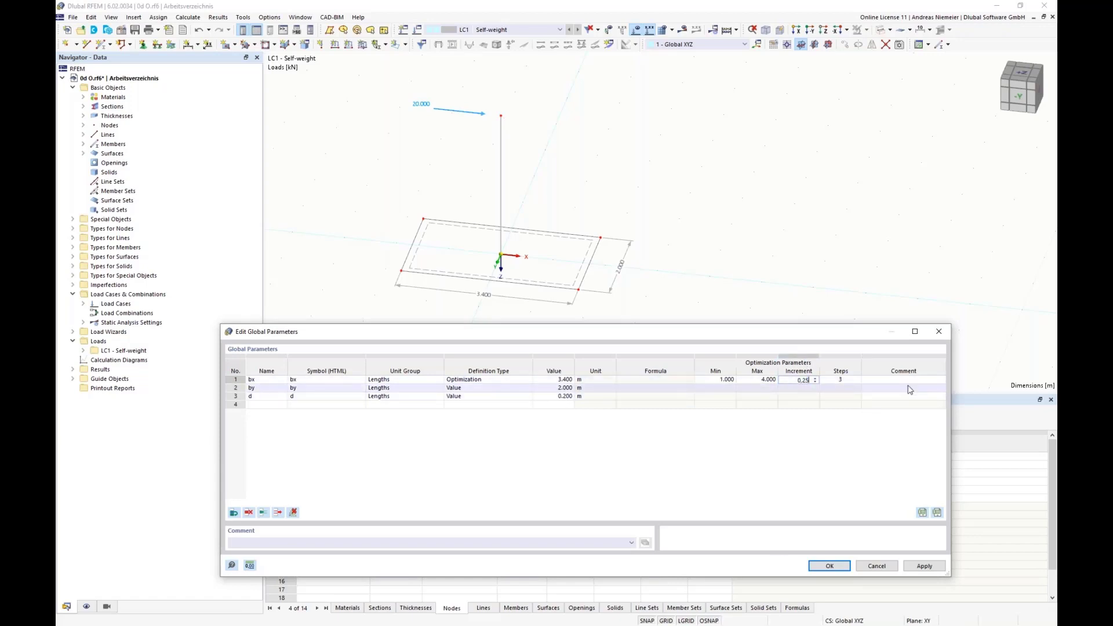
text(,25)
key(Tab)
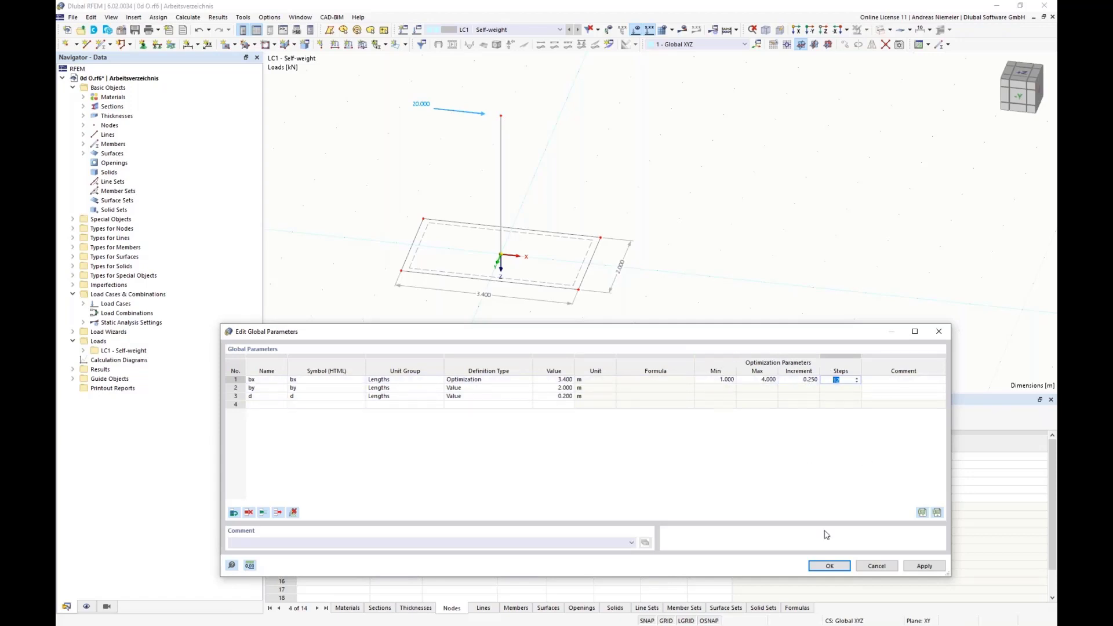
click(830, 566)
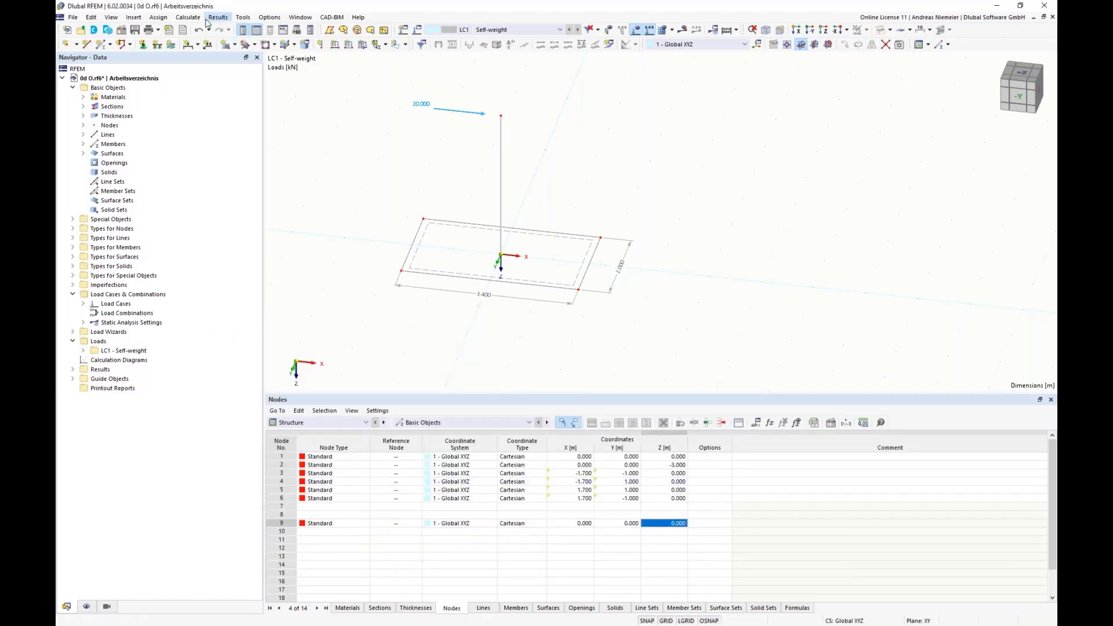
Activate the optimization in the model's optimization settings and set the number of best model mutations to keep to 13.
click(160, 17)
mouse_move(184, 16)
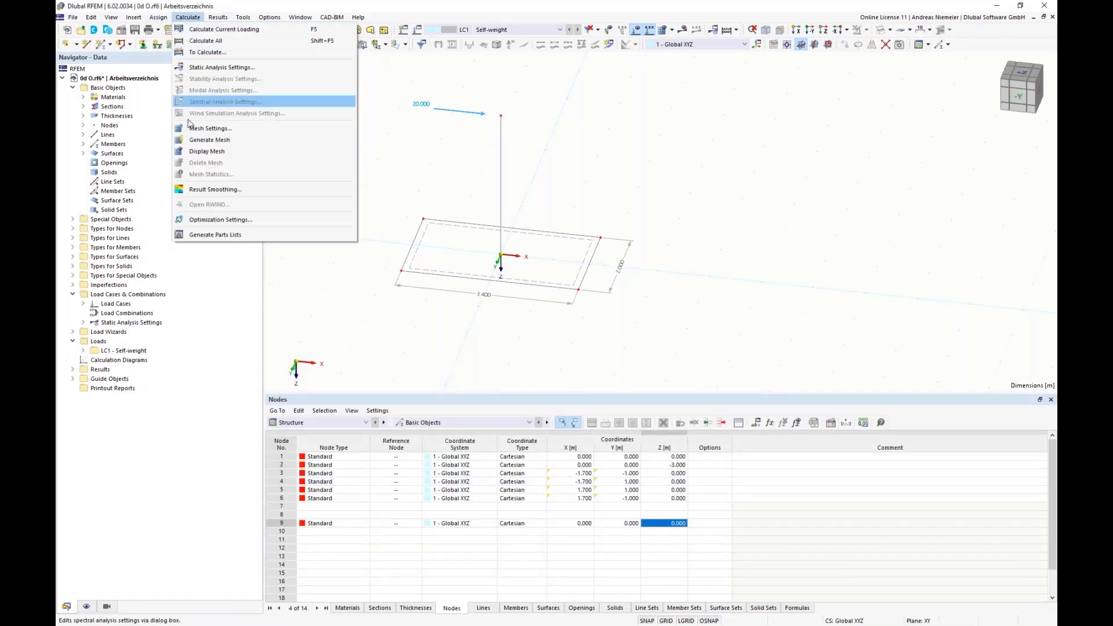
click(224, 221)
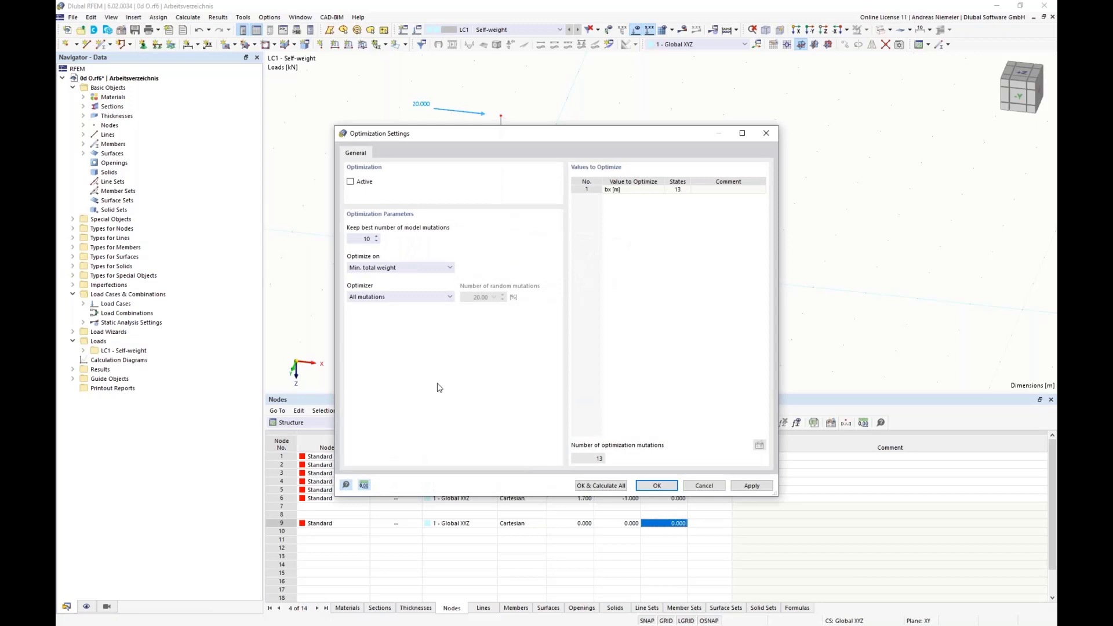
click(609, 190)
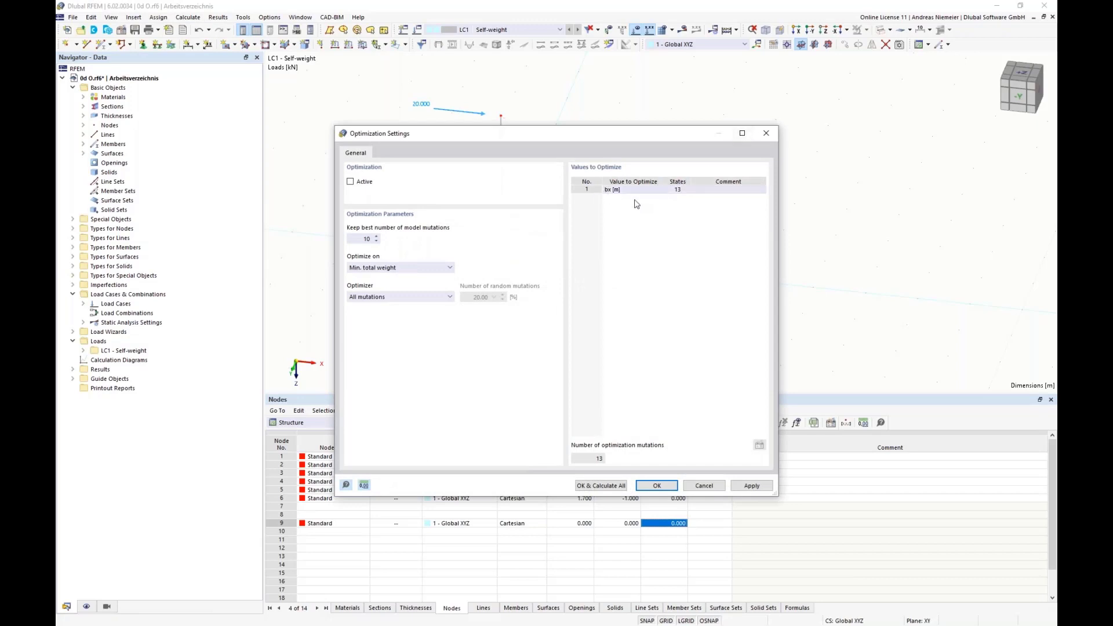
click(609, 182)
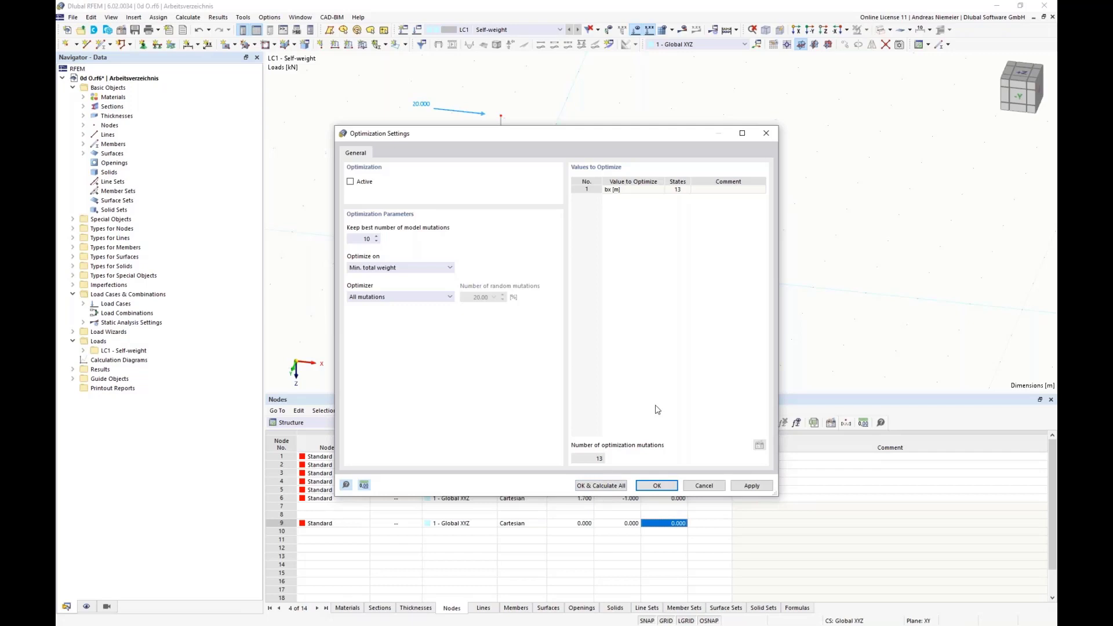
click(358, 184)
drag(355, 238, 440, 239)
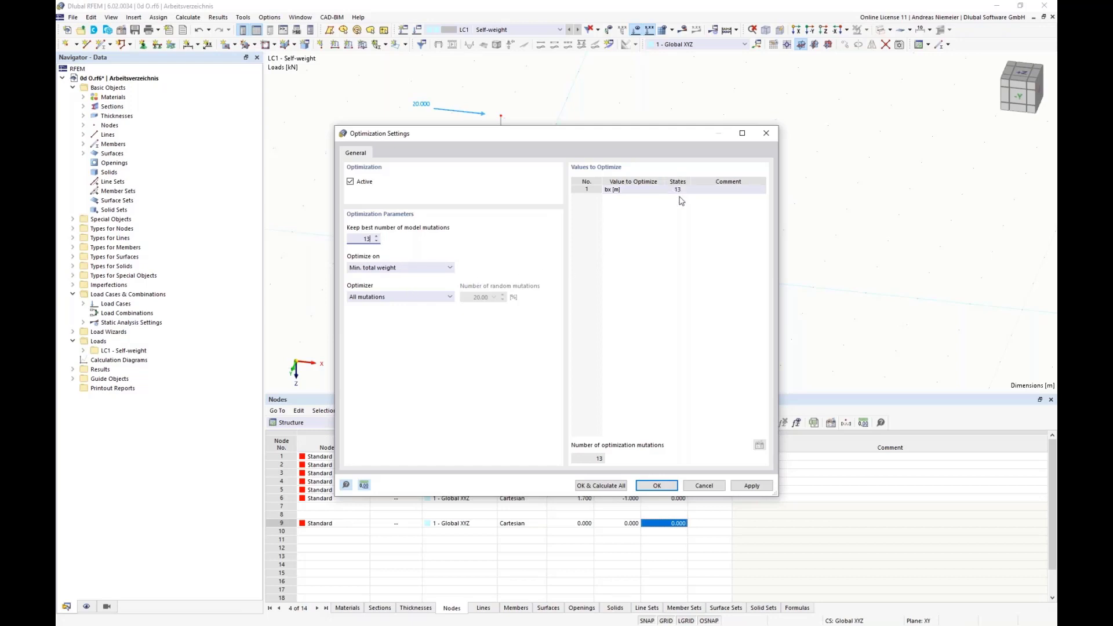
Review the optimization criteria, keep Min. total weight, and run the calculation of all mutations.
click(411, 268)
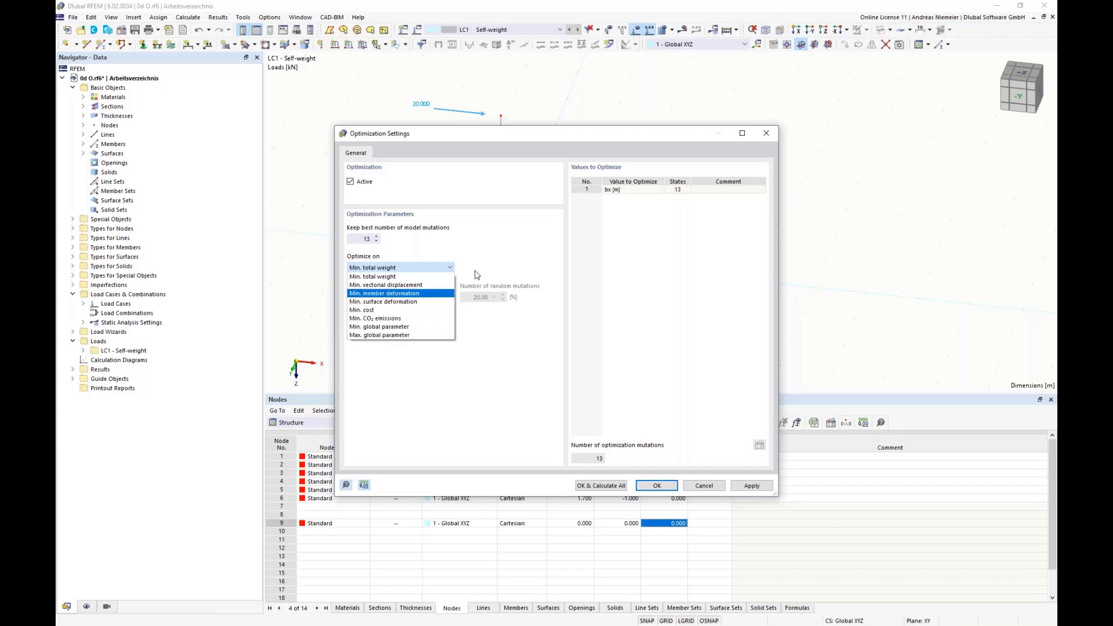
click(490, 253)
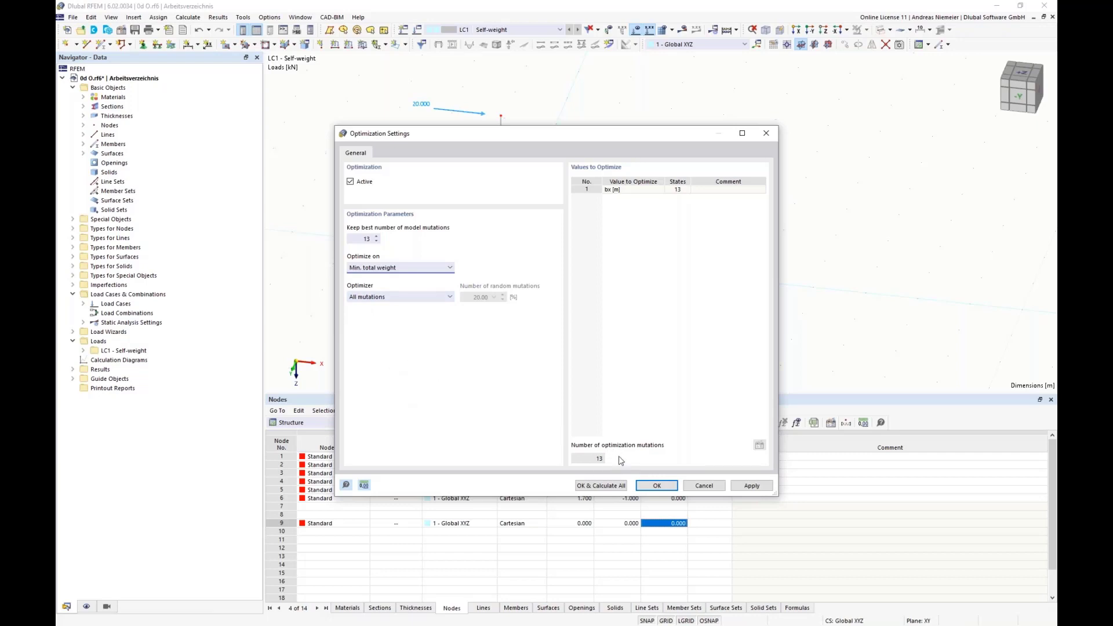
drag(495, 135, 748, 85)
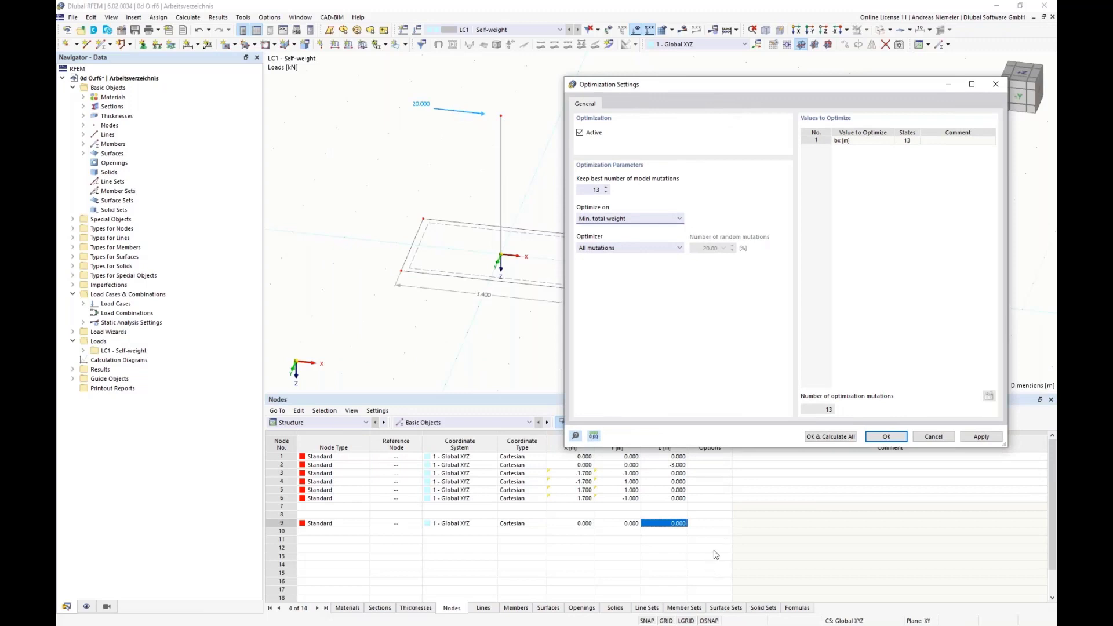
click(842, 441)
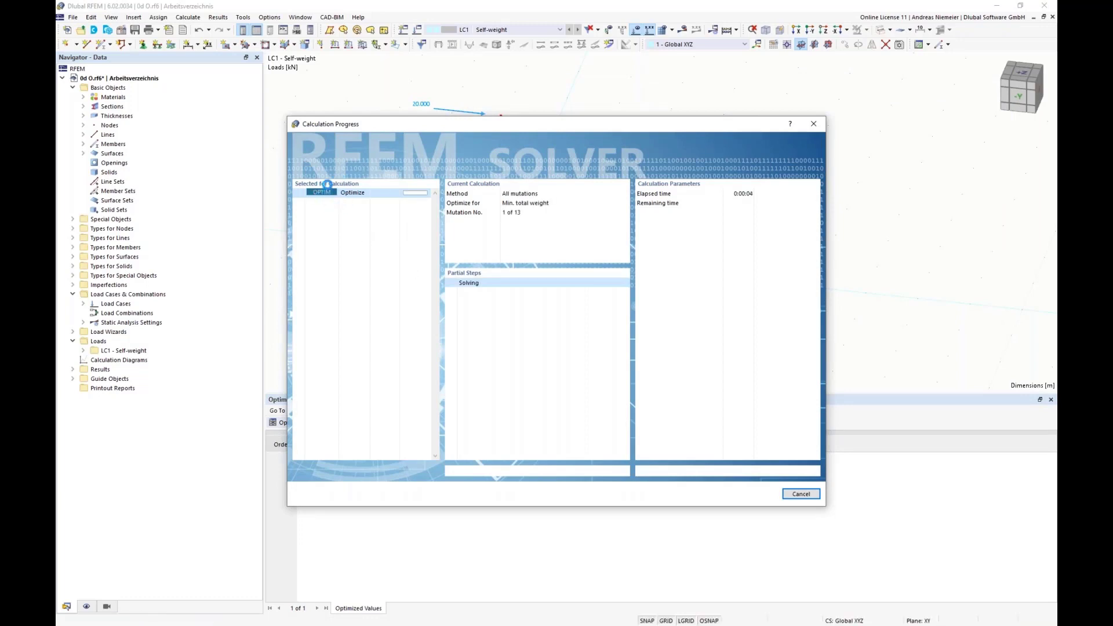
drag(379, 128, 725, 120)
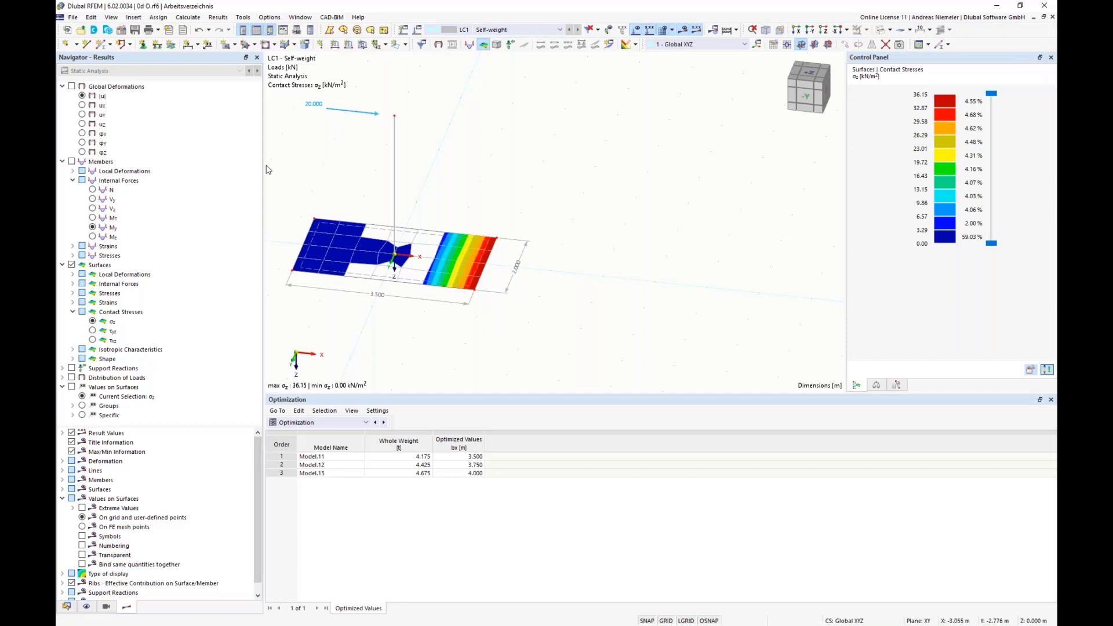
Set the definition type of the slab thickness parameter d to Optimization in the global parameters.
click(91, 17)
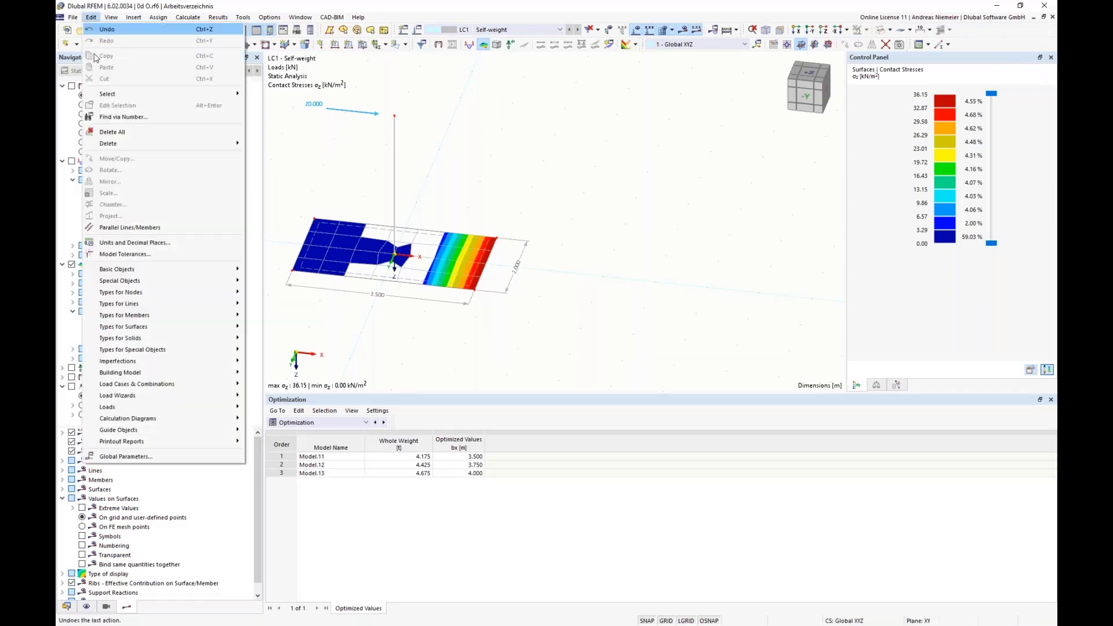
click(116, 457)
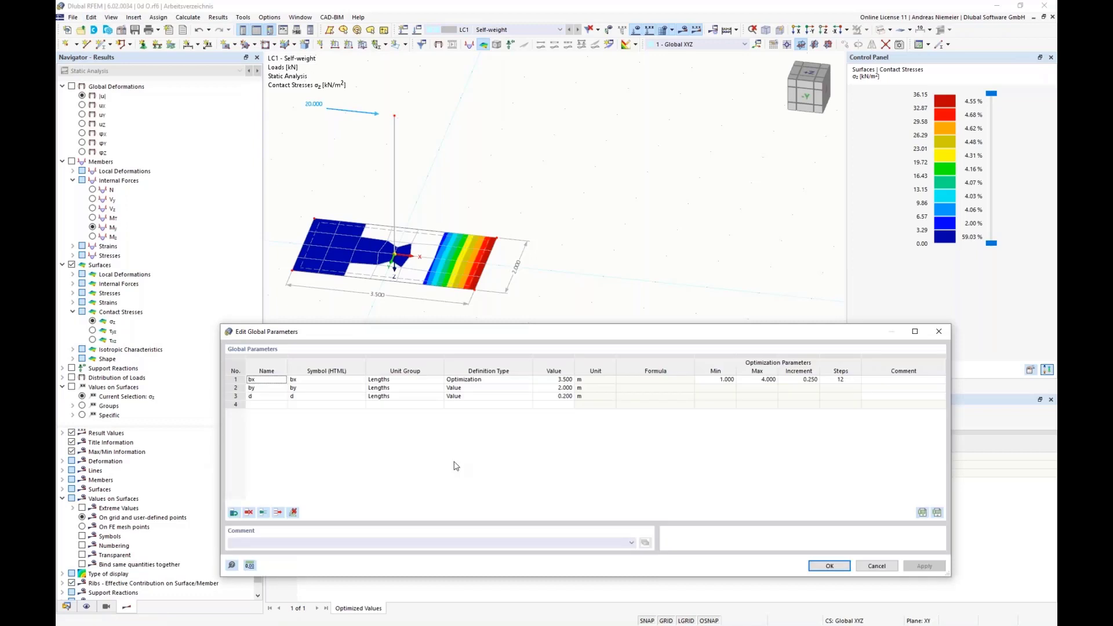
click(258, 397)
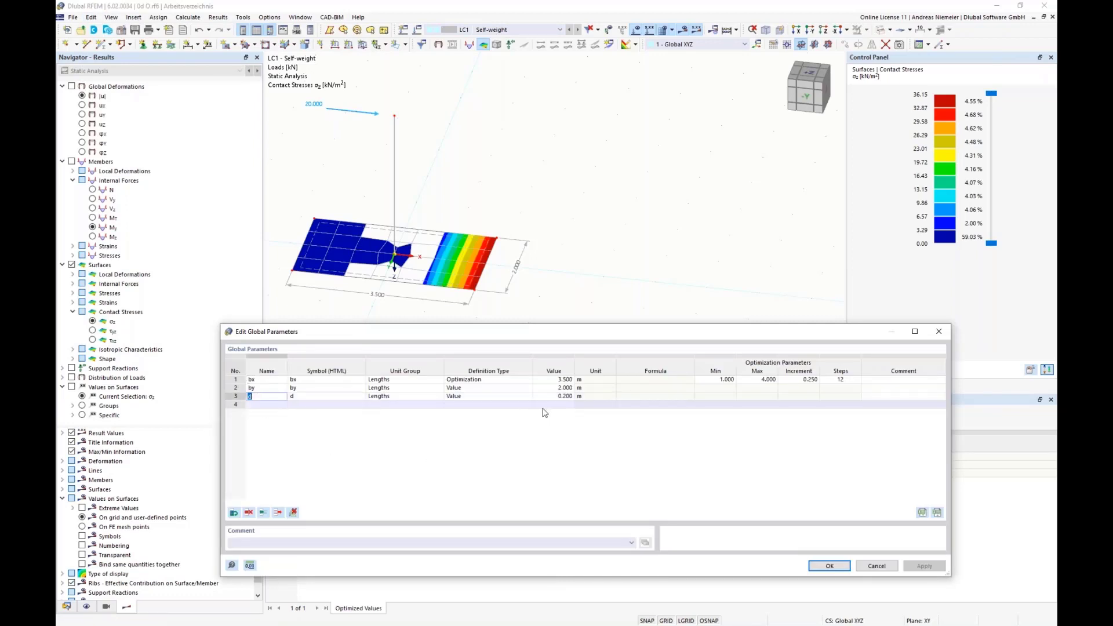
click(456, 401)
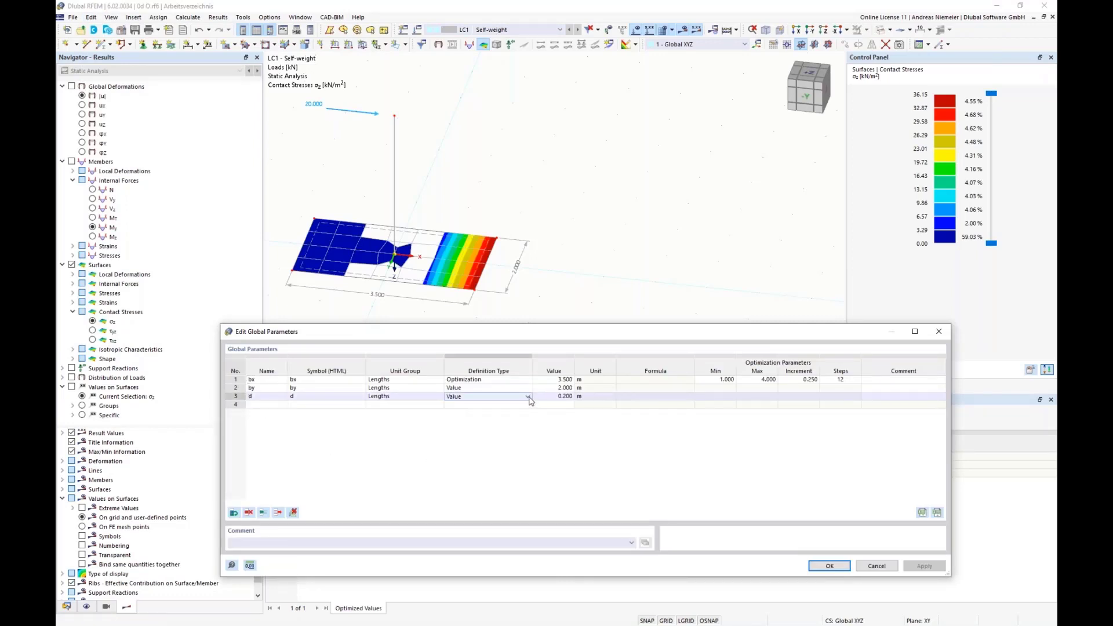
click(527, 396)
click(477, 421)
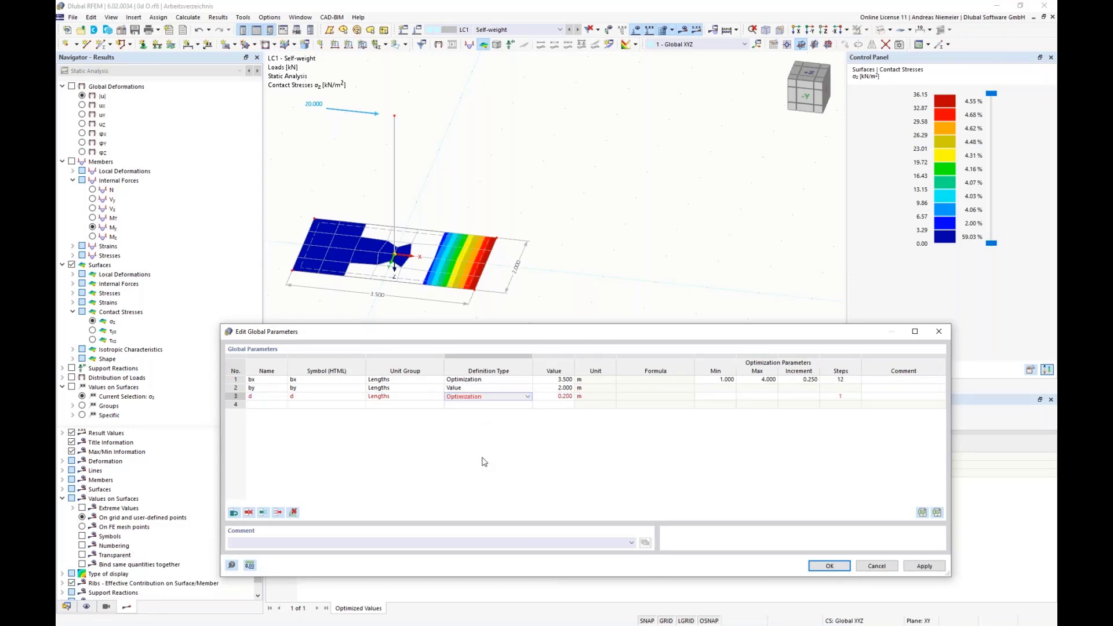
Set the optimization range of d from 0.2 m to 1 m with a 0.1 m increment, and accept the global parameters.
click(720, 397)
text(0,2)
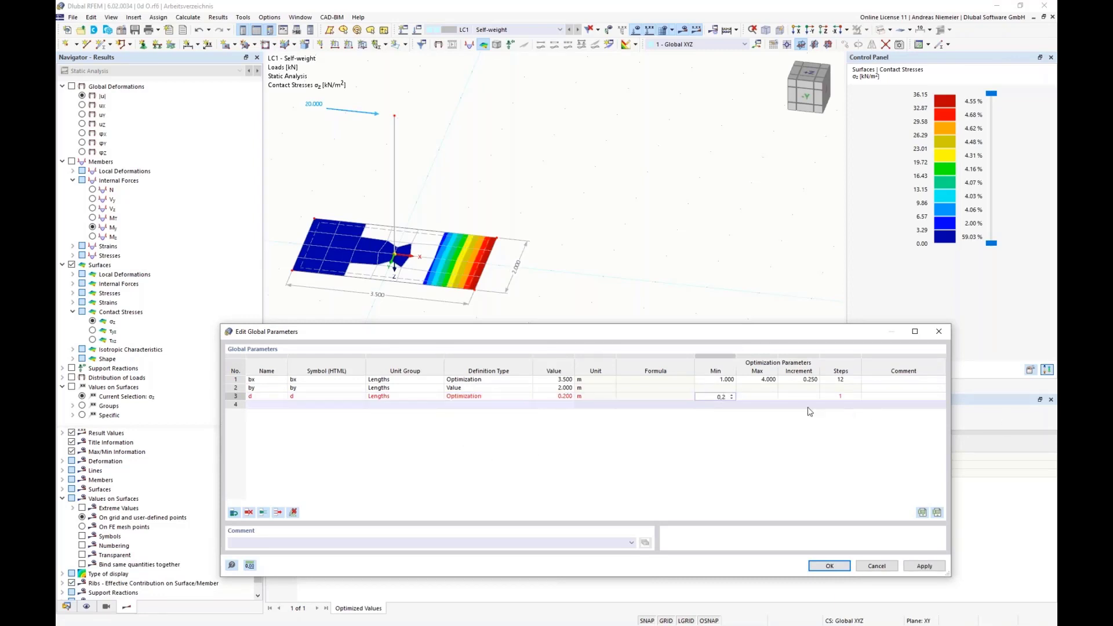
key(Tab)
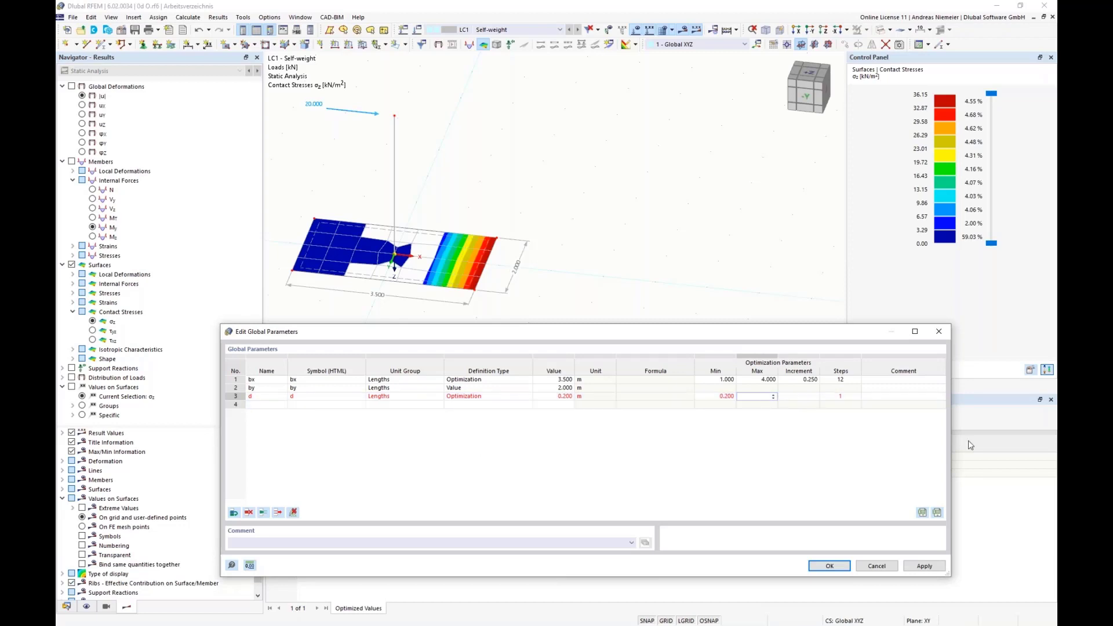
text(1)
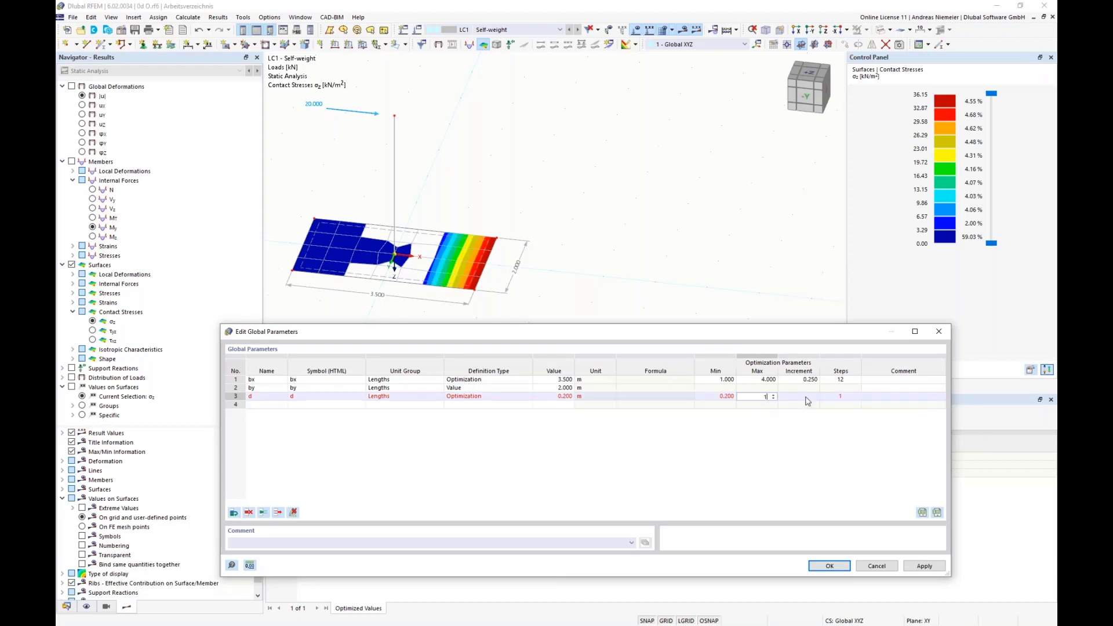
key(Tab)
text(0.1)
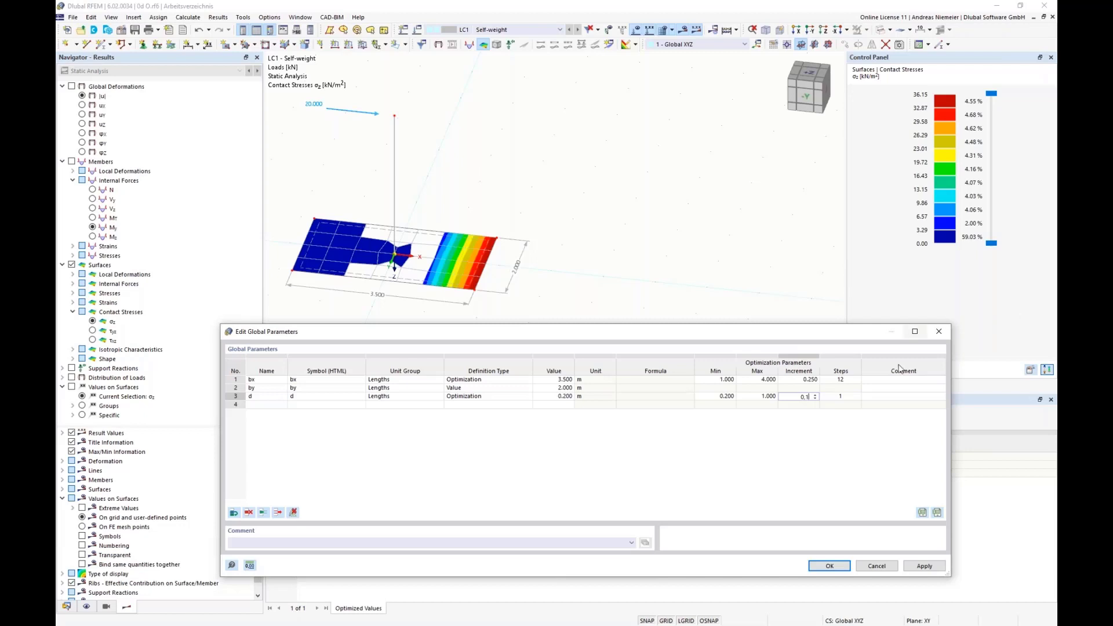
click(903, 388)
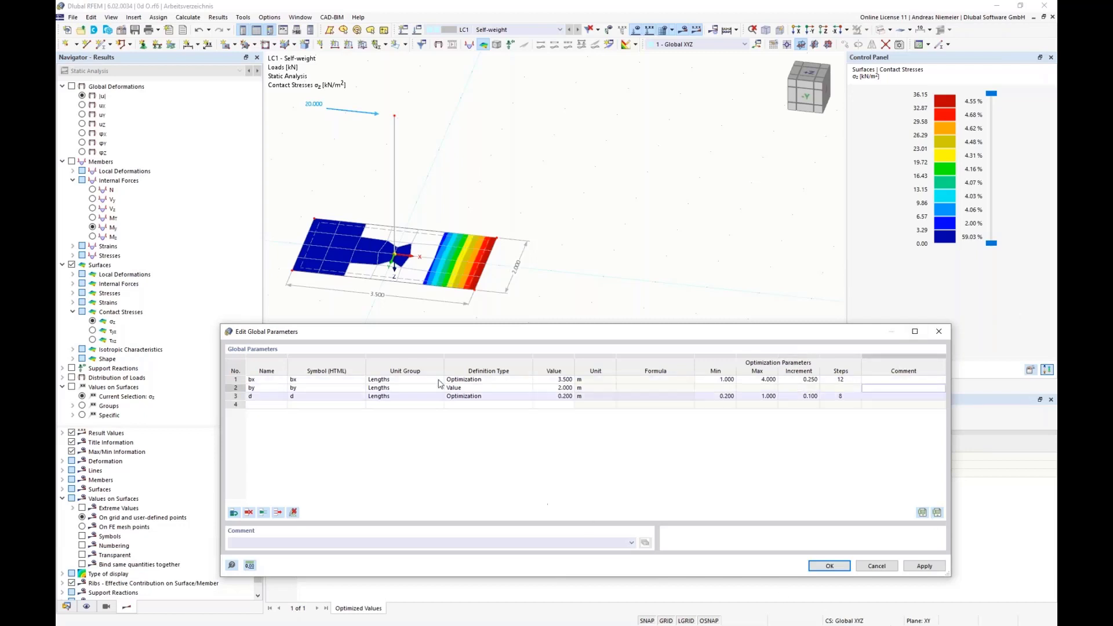
click(814, 567)
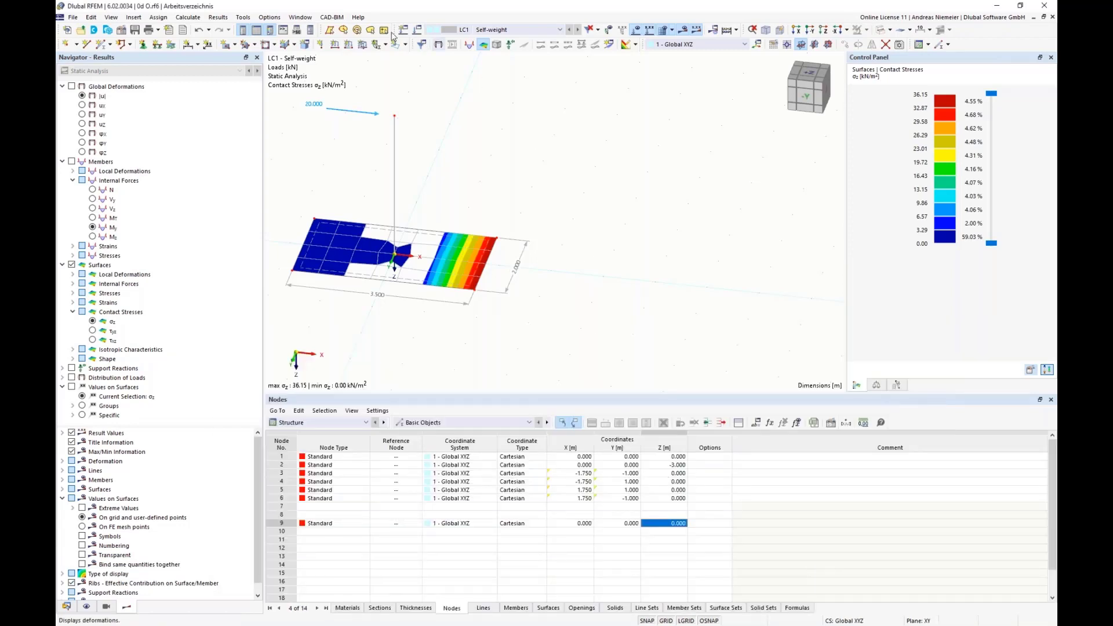
Check the values to optimize and the number of mutations in the optimization settings, then close them without changes.
click(188, 17)
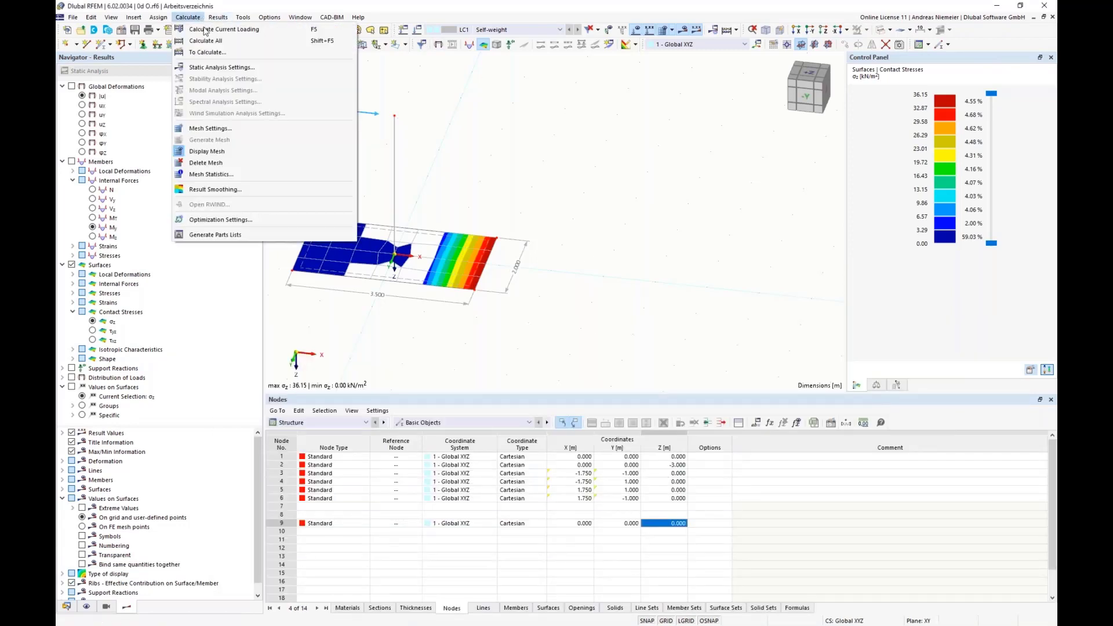
click(235, 220)
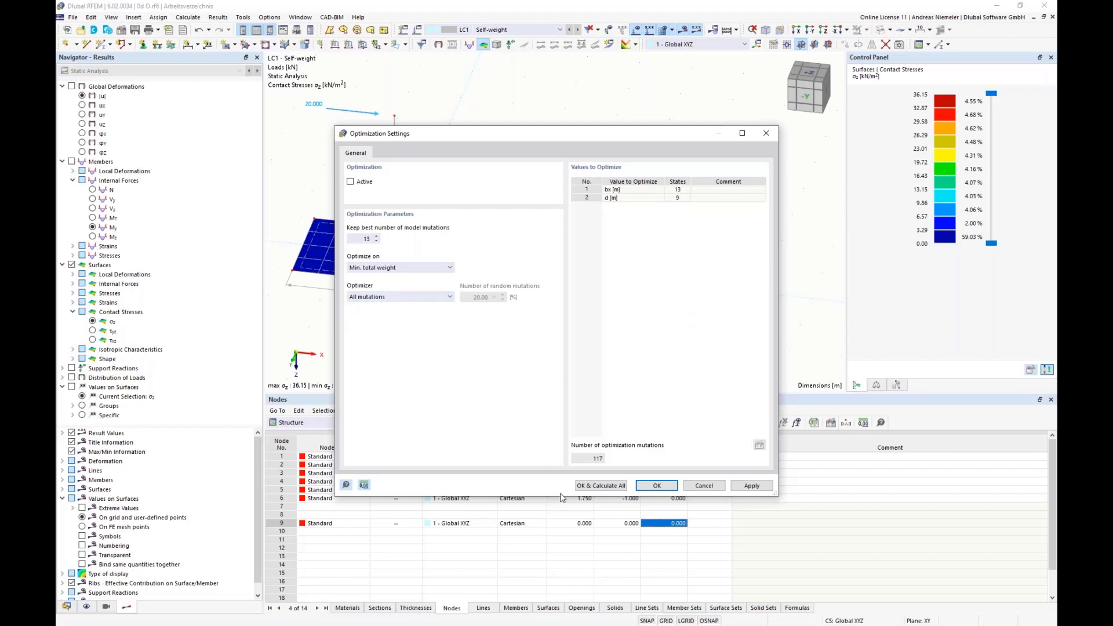
click(704, 486)
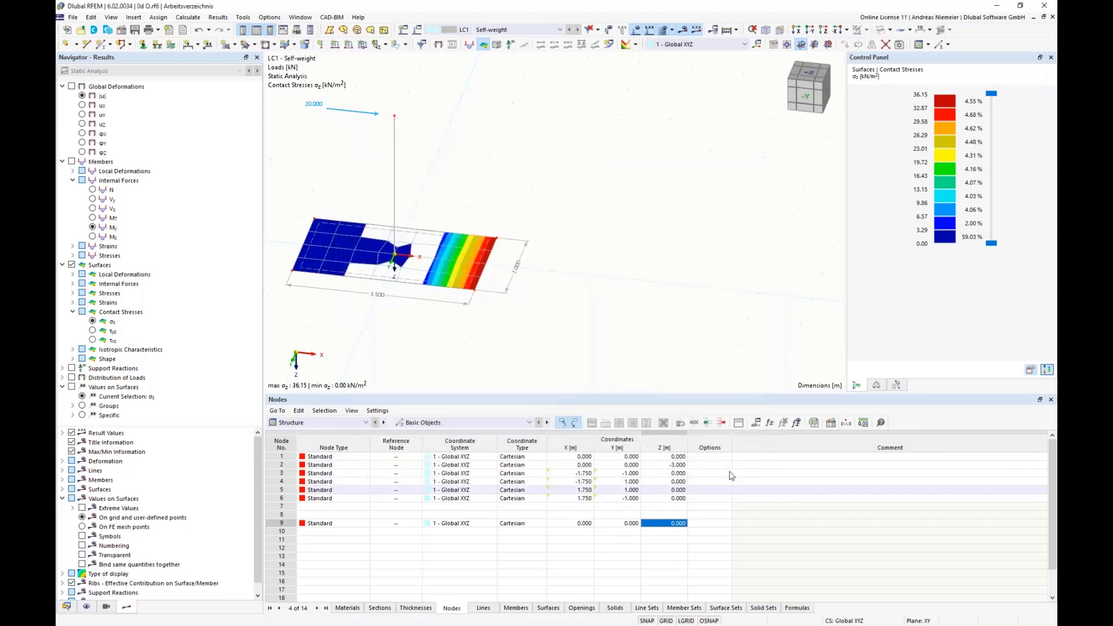
Open the model Stützenfundament 2d.rf6 from the Optima folder on the desktop.
click(72, 17)
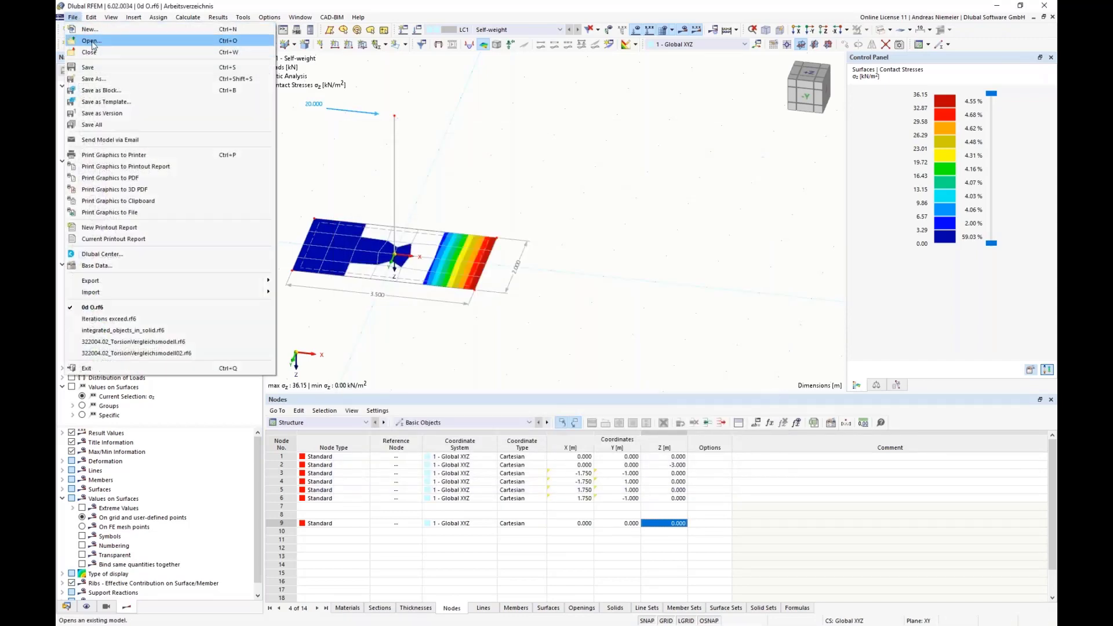
click(92, 40)
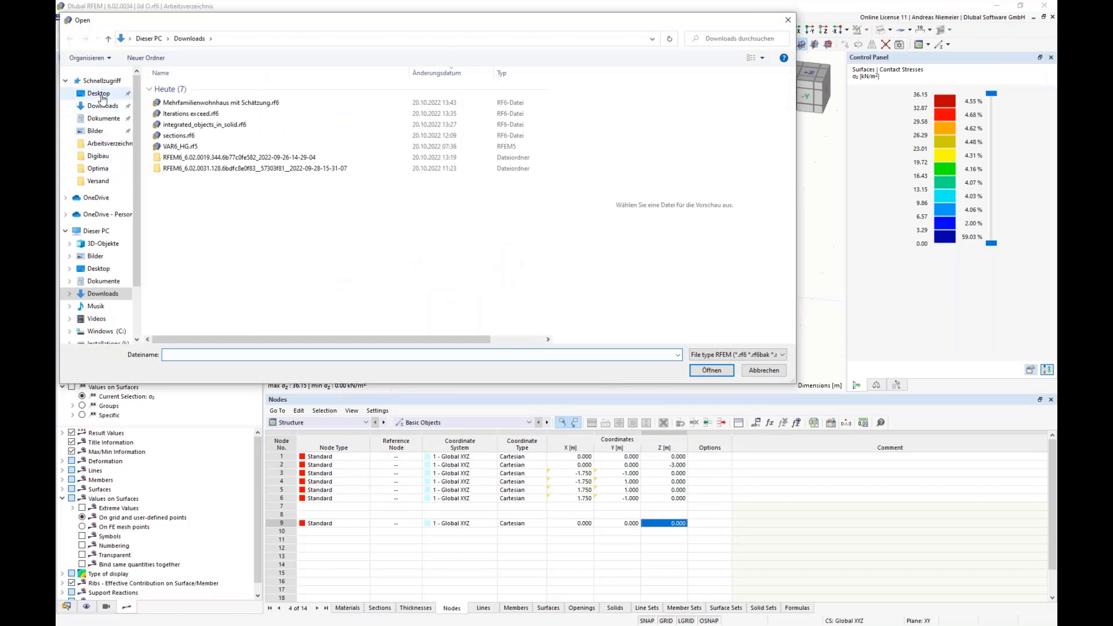
click(99, 93)
double_click(177, 135)
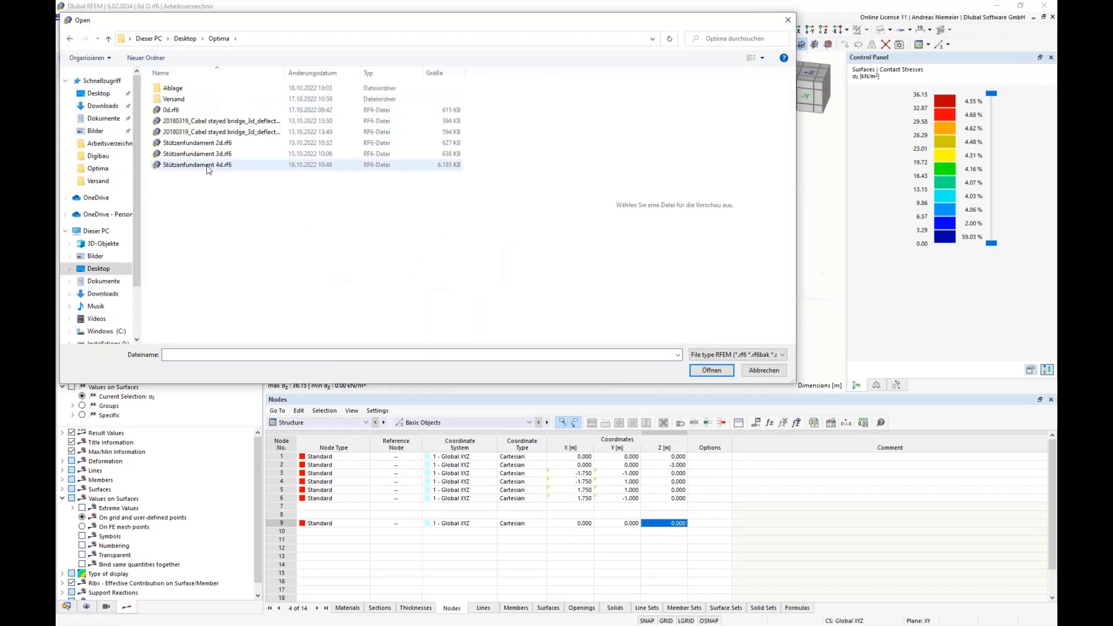
click(200, 143)
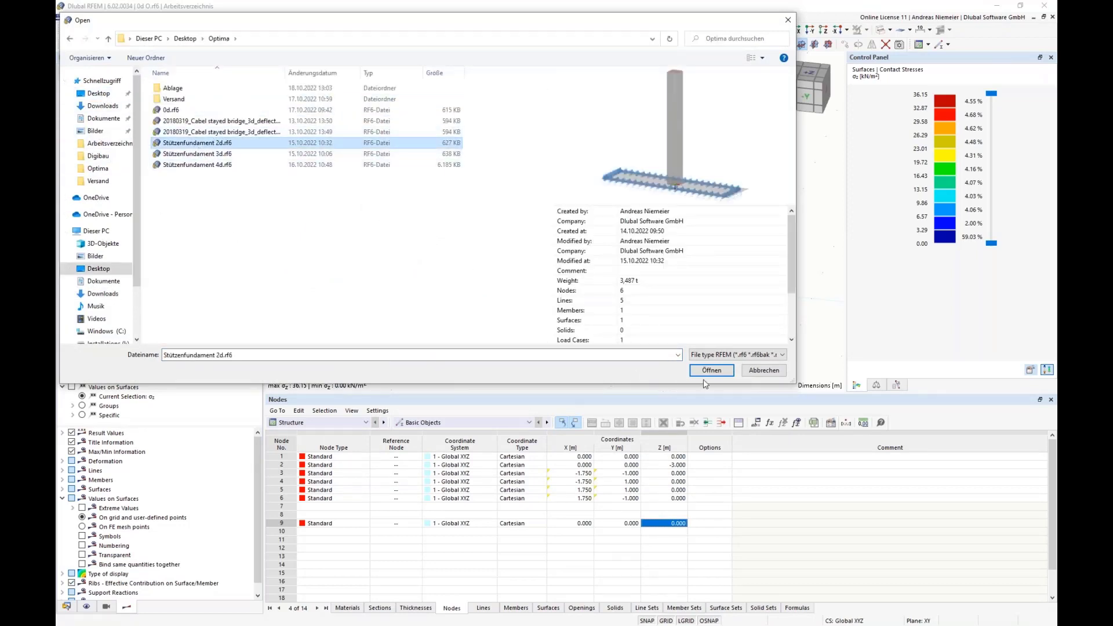
click(710, 372)
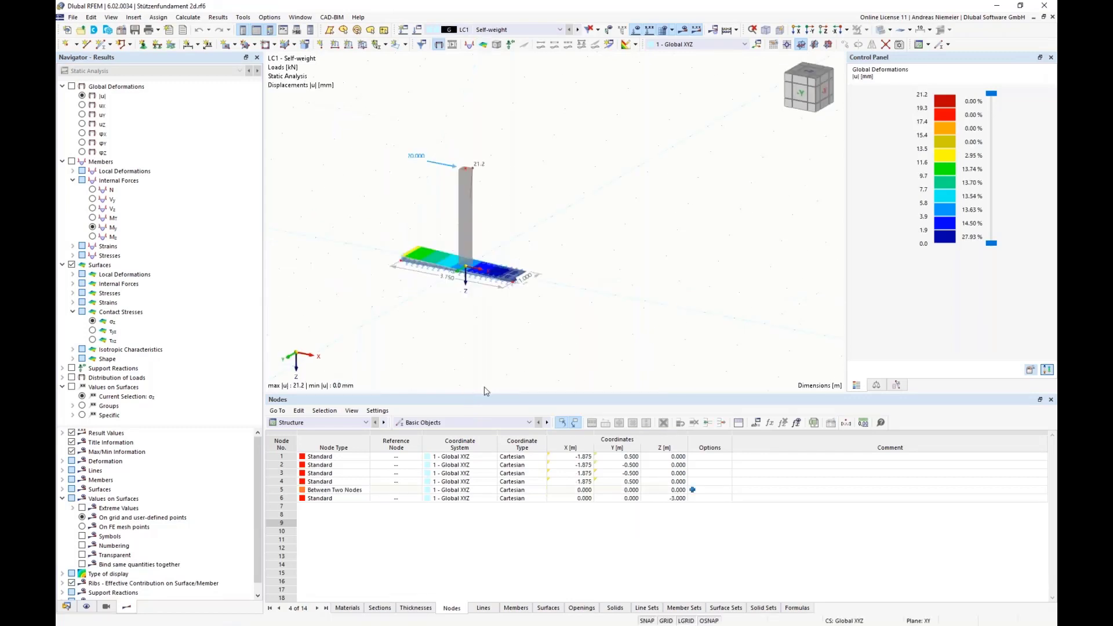
Review the table of optimized values for the 2d footing model, and close the model without saving.
click(331, 425)
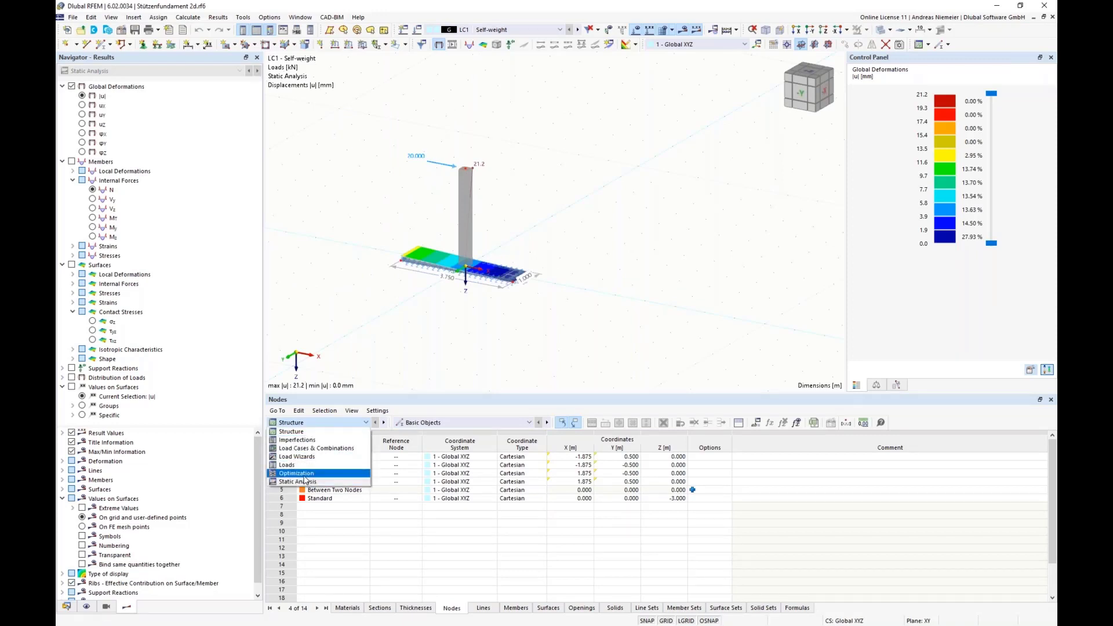
click(307, 480)
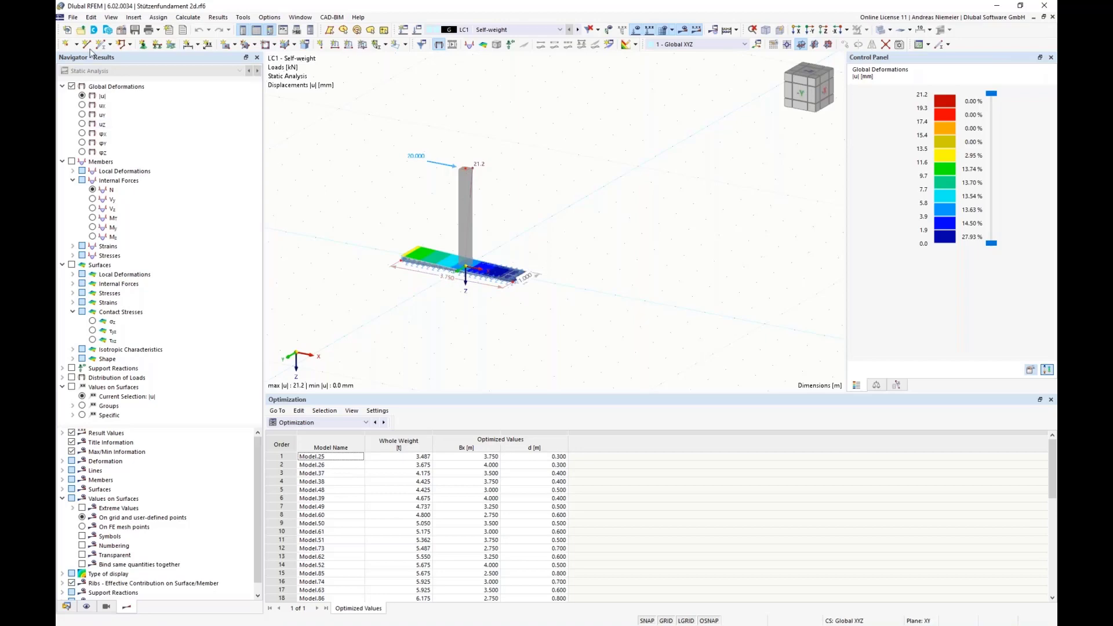
click(73, 18)
click(90, 53)
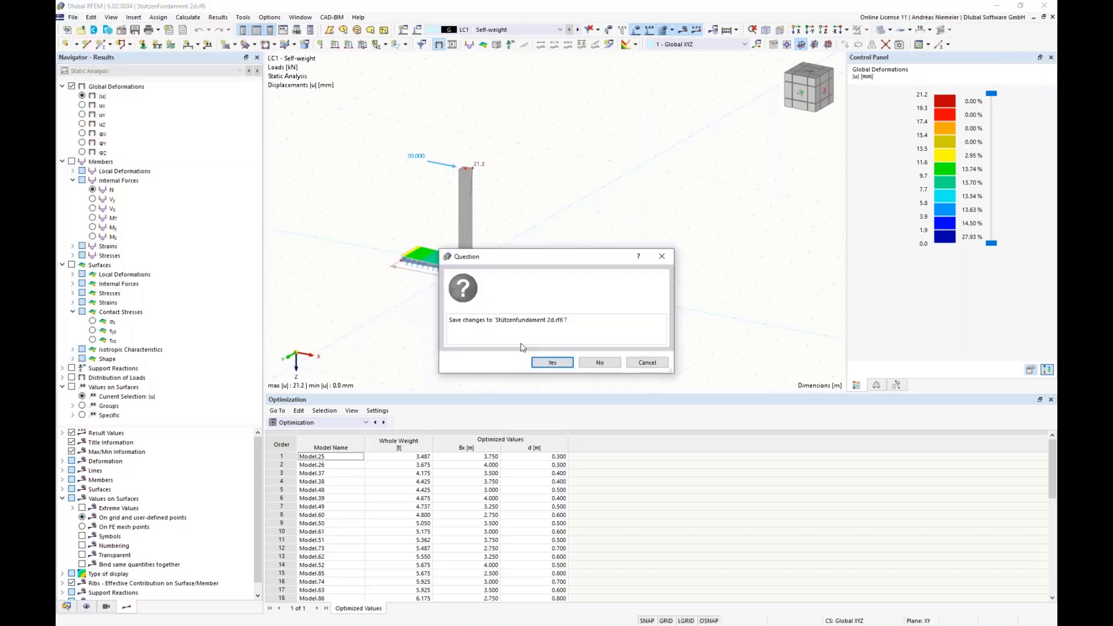
click(601, 364)
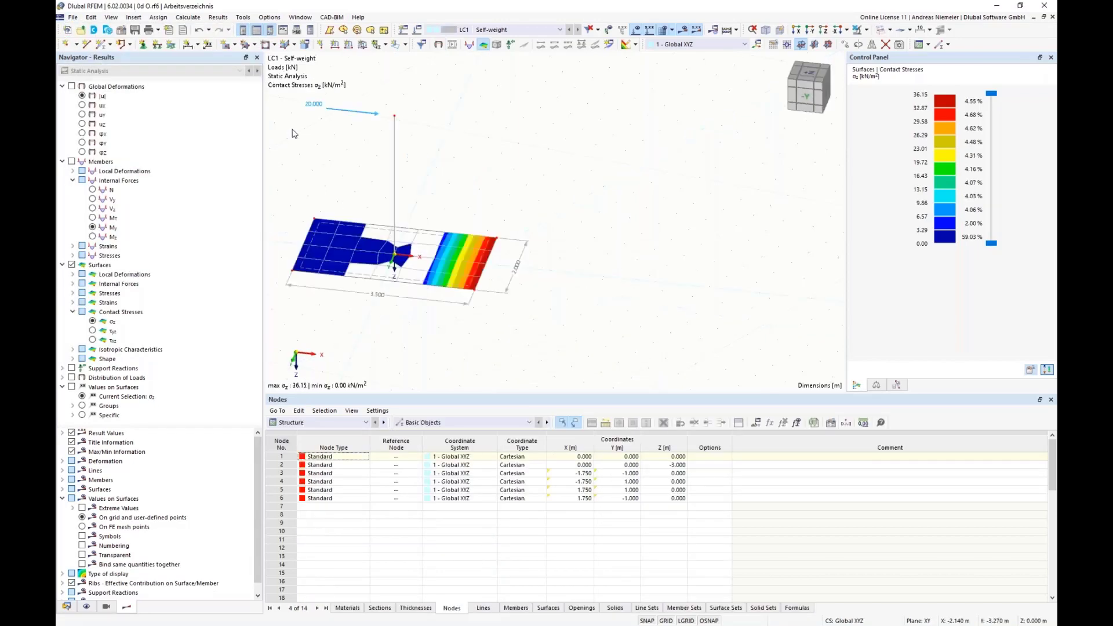
Open the model Stützenfundament 3d.rf6 and examine the whole weight of the best mutation in its optimization results.
click(74, 18)
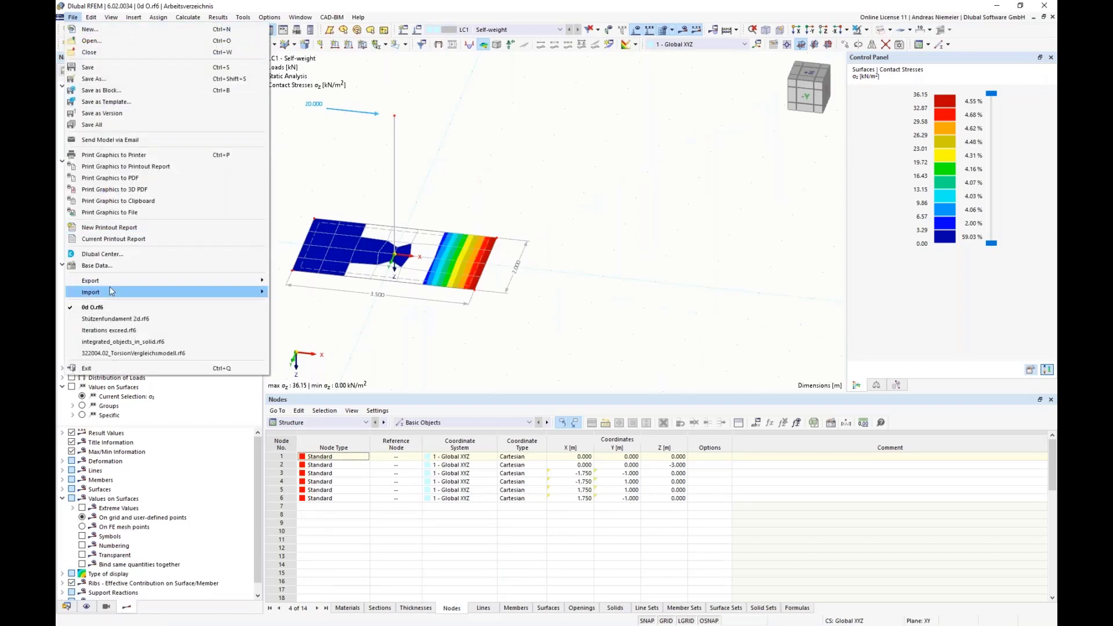
click(93, 41)
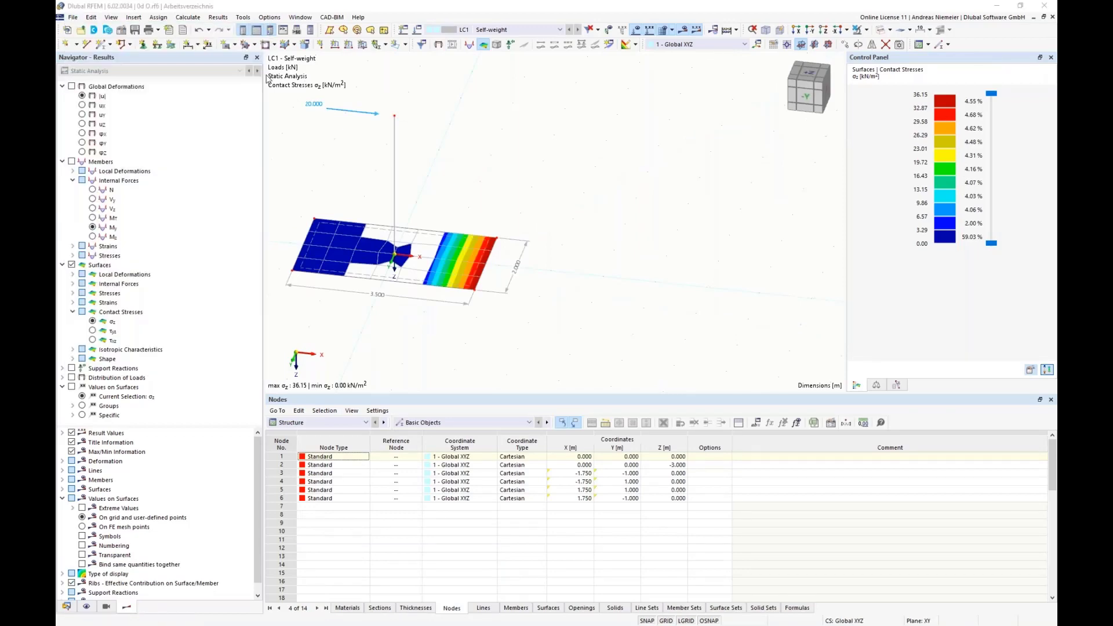
click(207, 155)
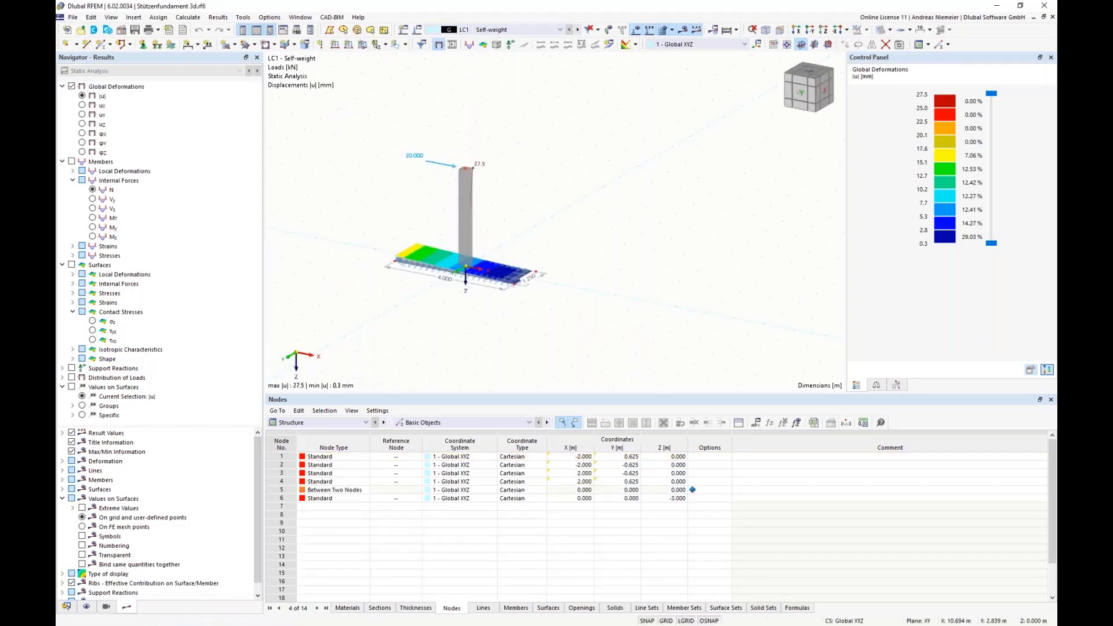
click(316, 426)
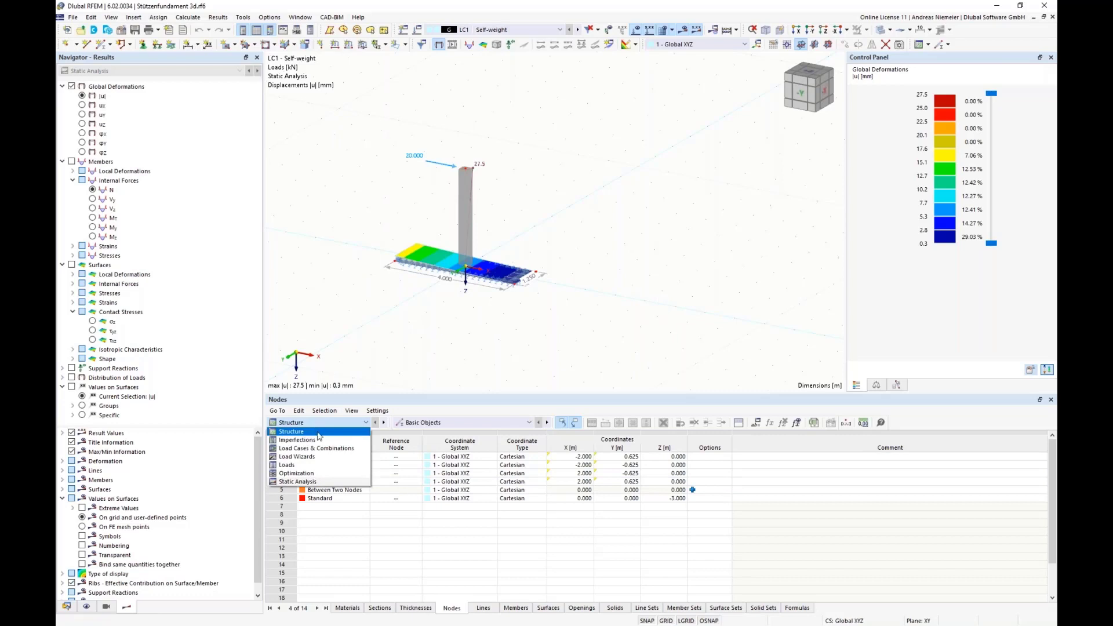
click(337, 475)
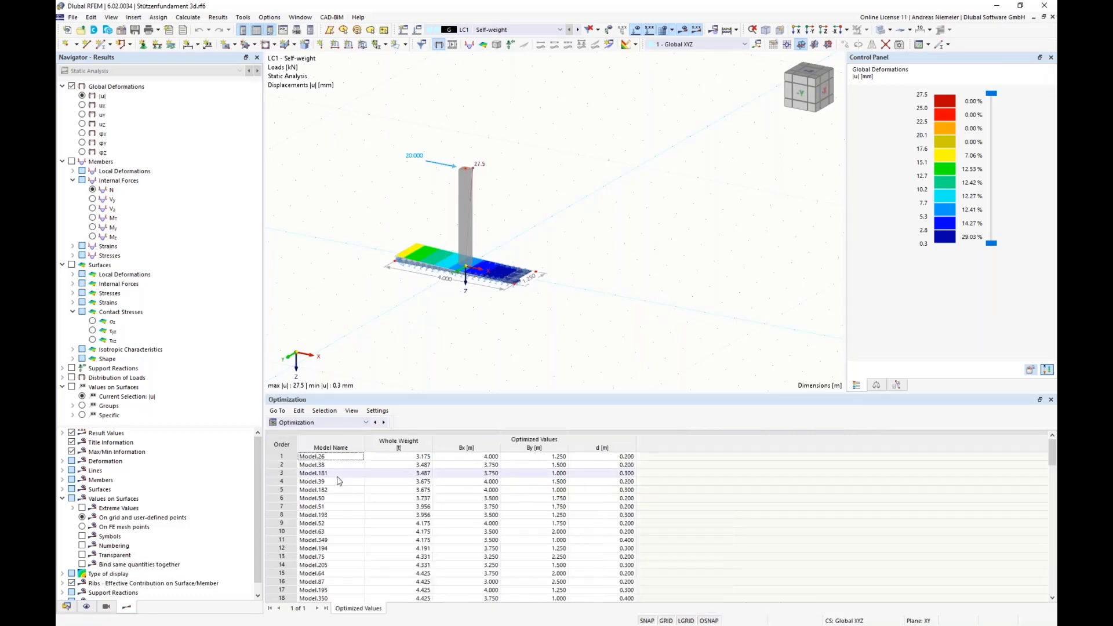
click(421, 458)
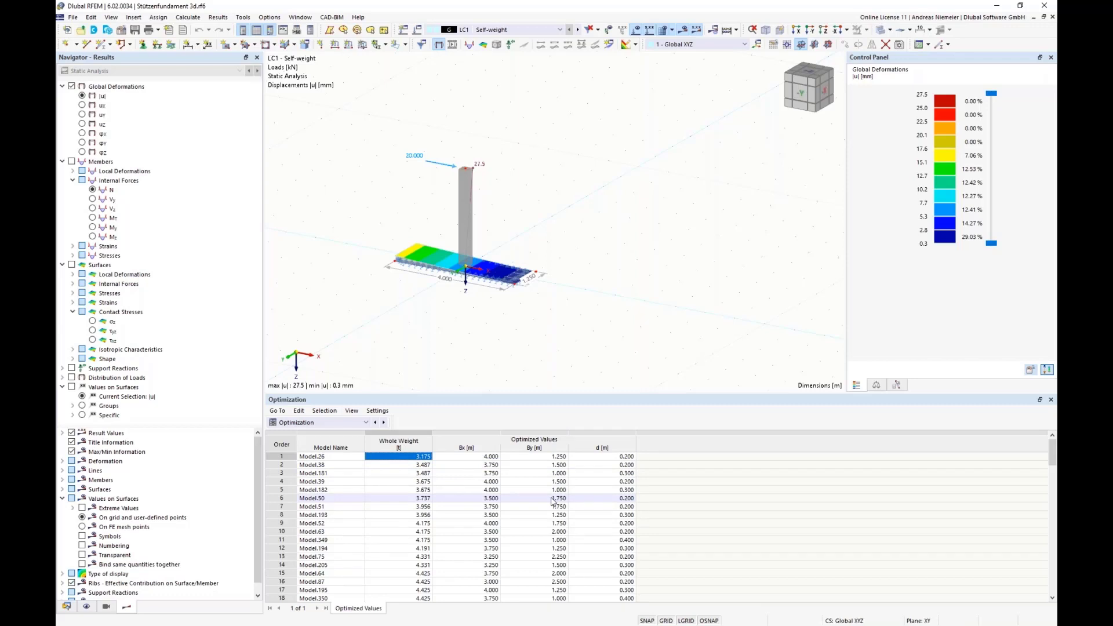
Review the values to optimize and the available optimizer methods in the optimization settings, and leave them without changes.
click(188, 17)
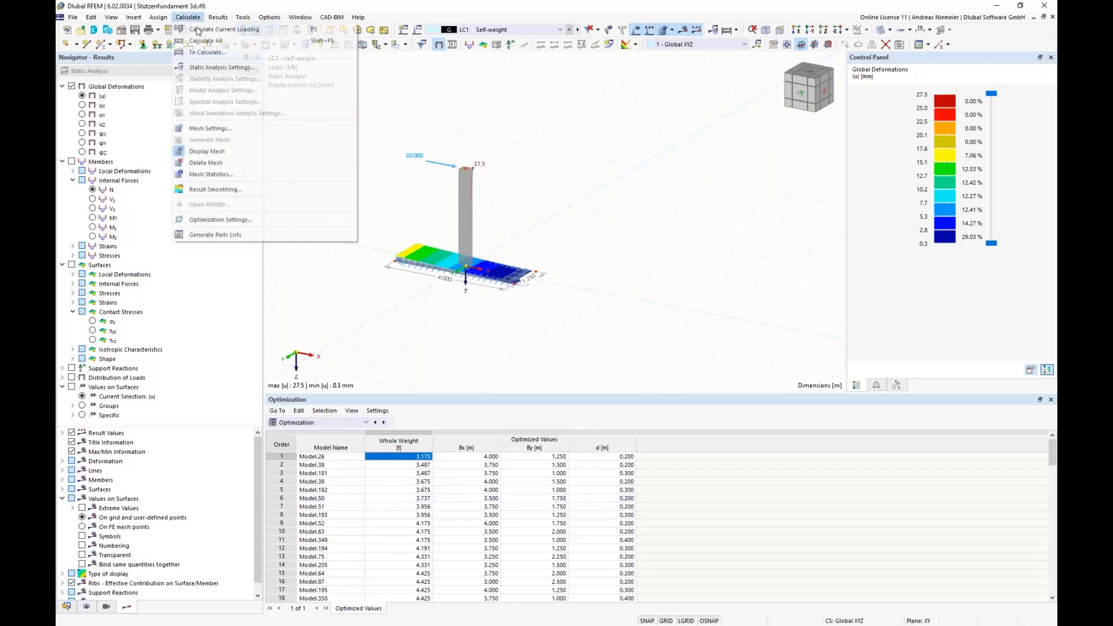
click(244, 220)
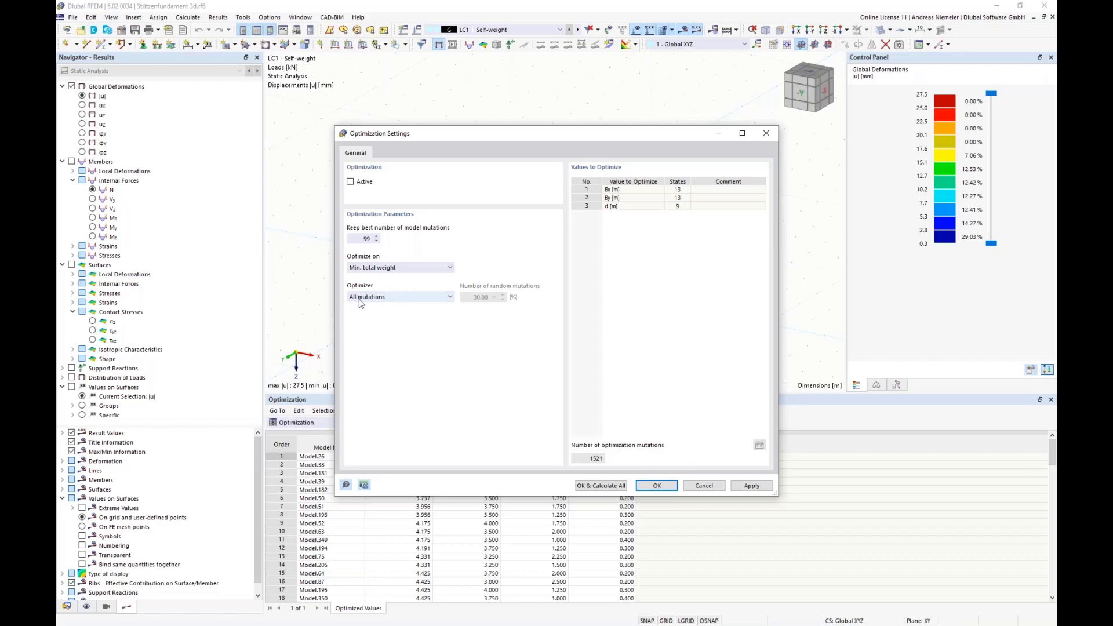
click(399, 300)
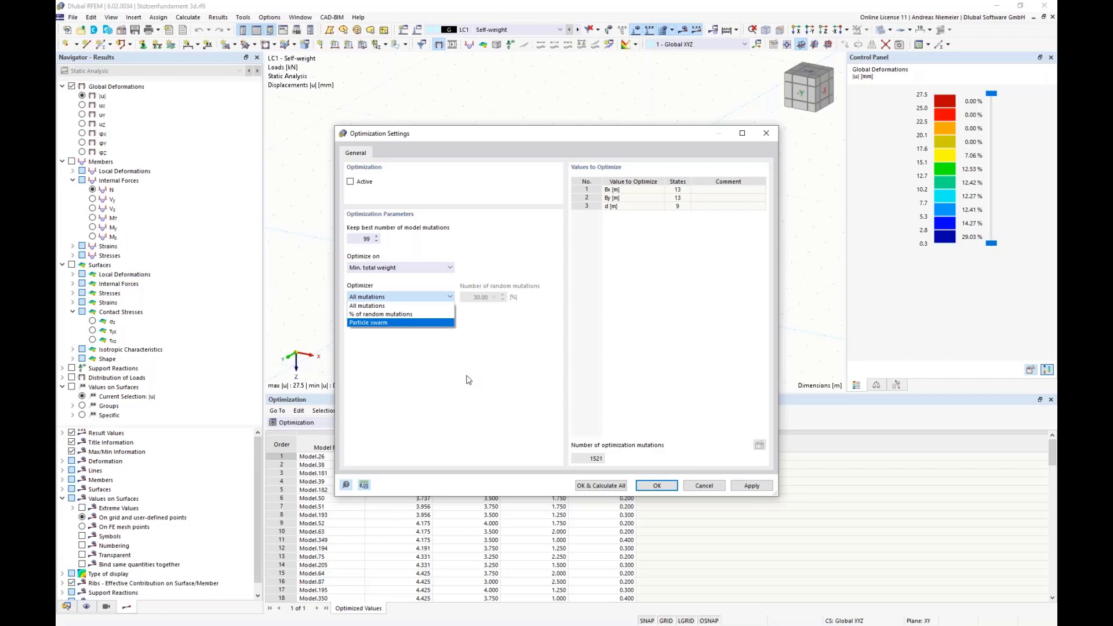
click(585, 382)
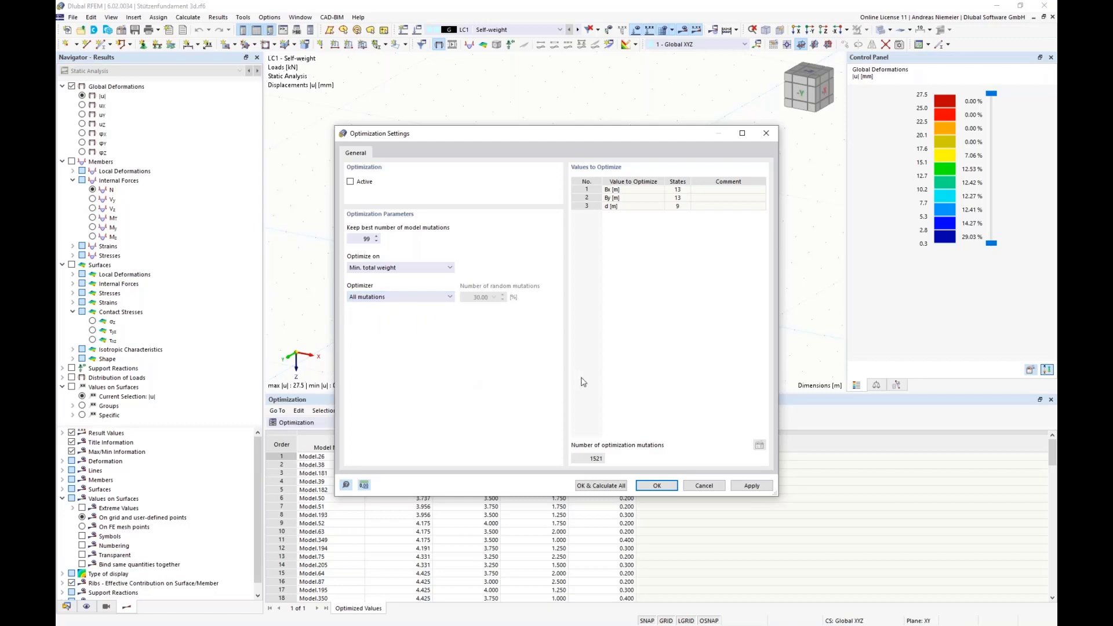
click(704, 486)
Close the 3d footing model without saving and return to the slab model with the 20 kN load.
click(73, 16)
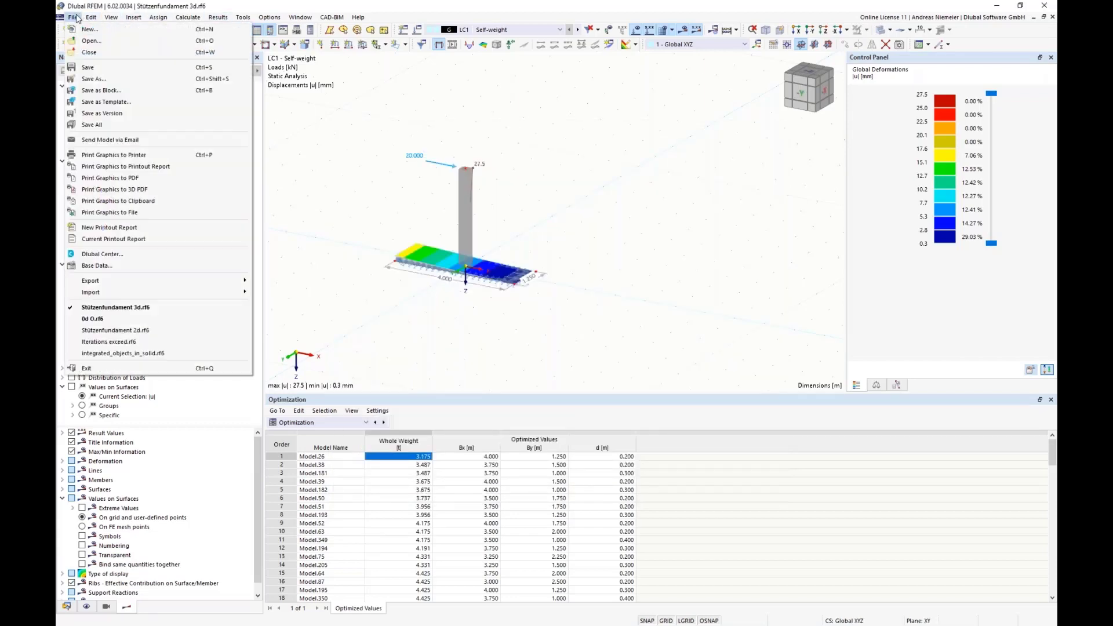
click(87, 61)
click(592, 360)
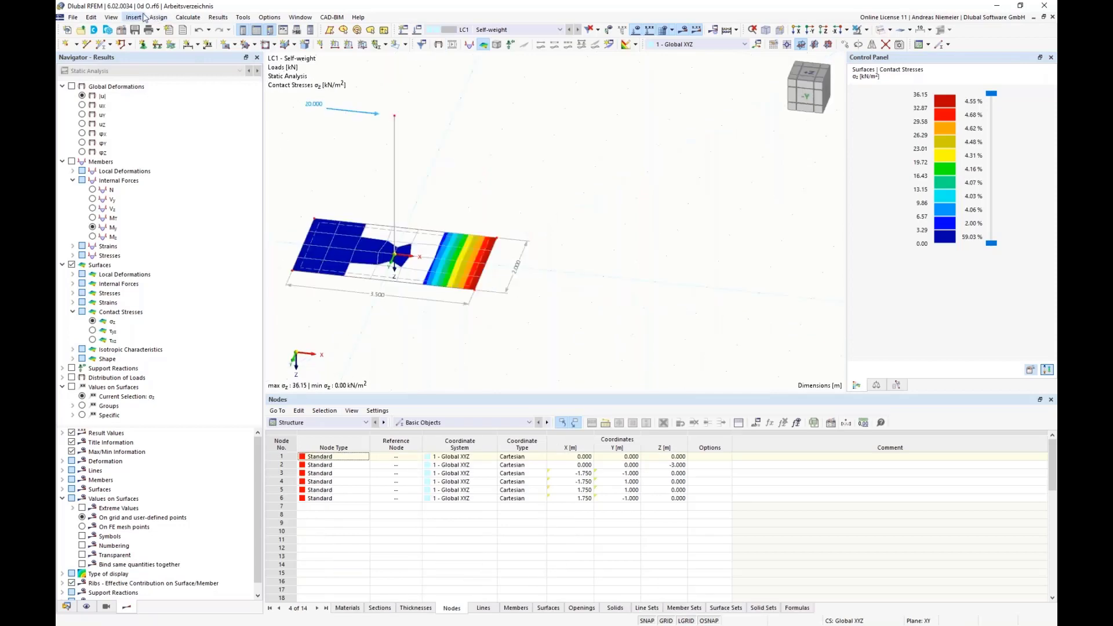
scroll(446, 175, up, 1)
middle_drag(447, 175, 542, 149)
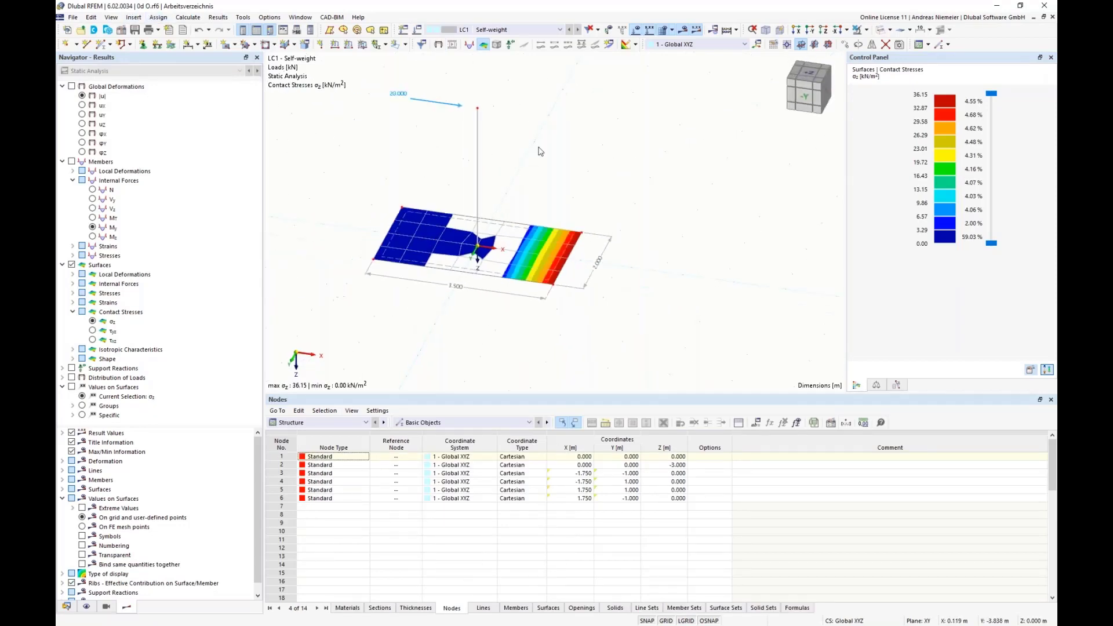
Set the global parameter by to 1 m and the slab thickness d to 0.6 m, and accept the parameters.
click(756, 423)
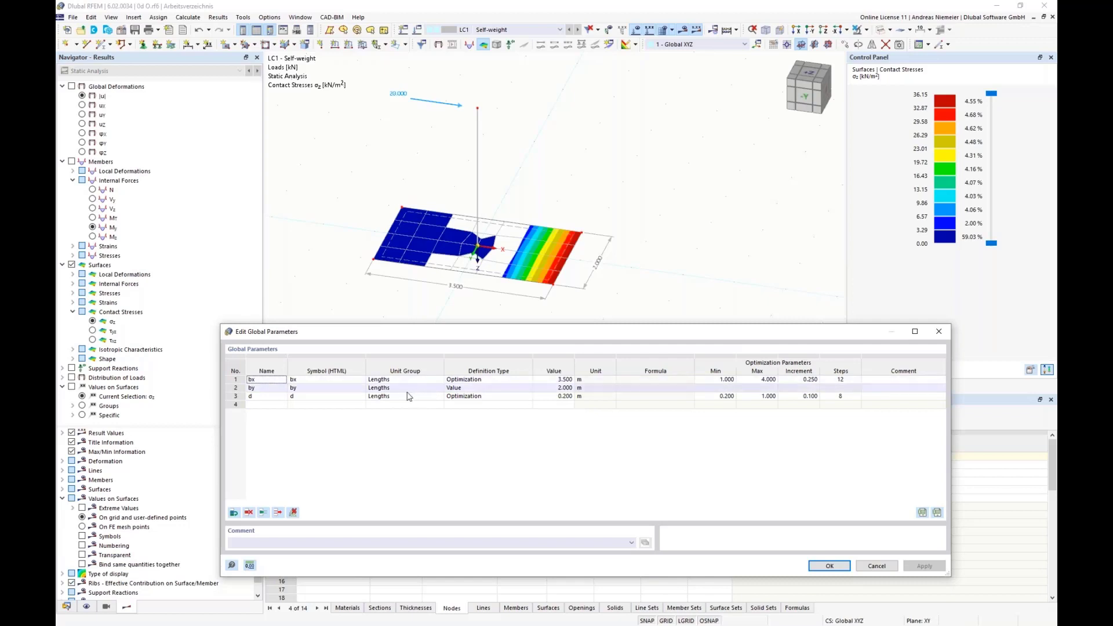
double_click(554, 388)
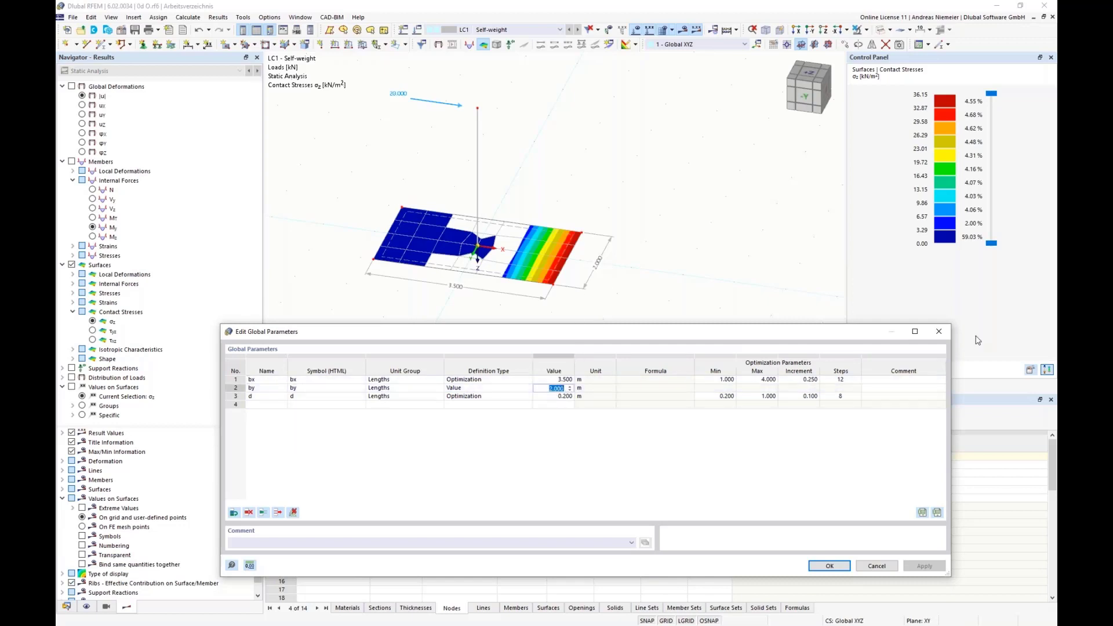
text(1)
drag(652, 388, 651, 397)
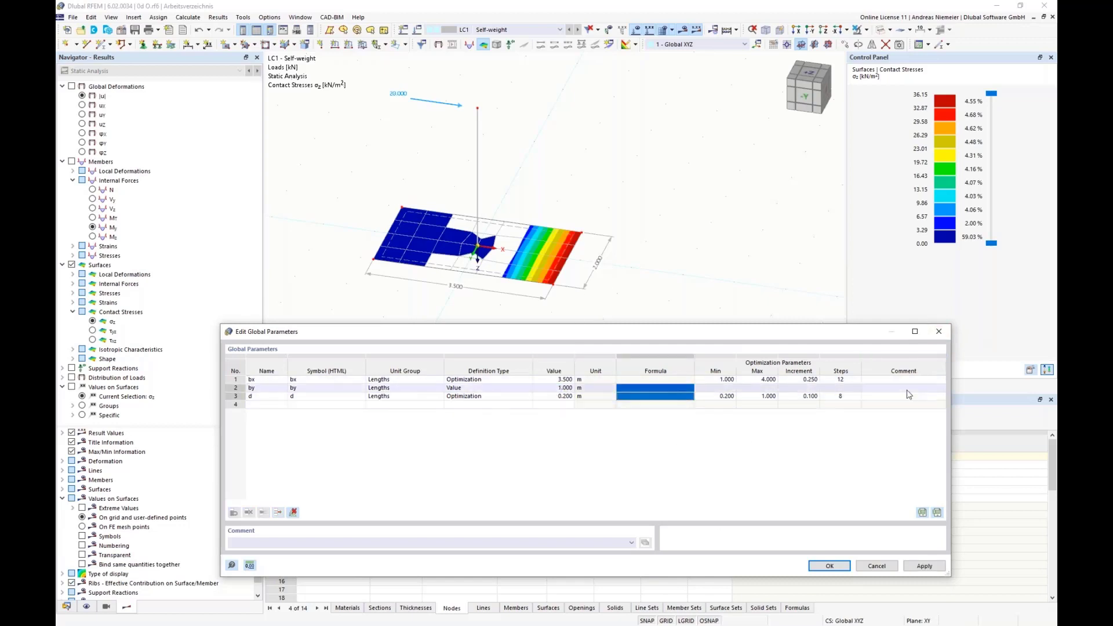
double_click(553, 380)
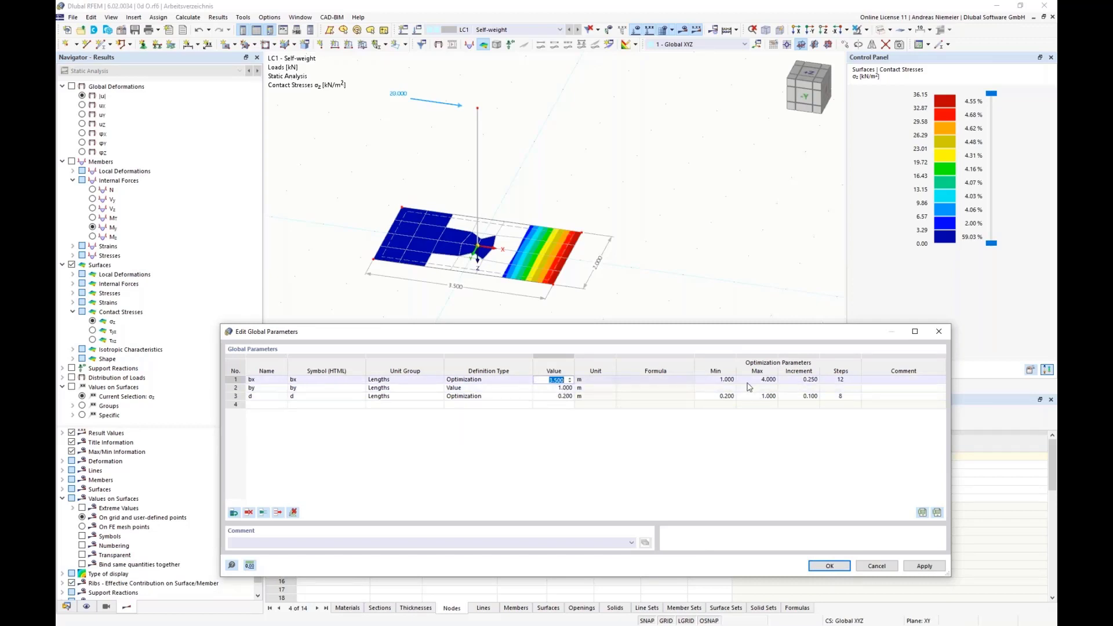
click(553, 397)
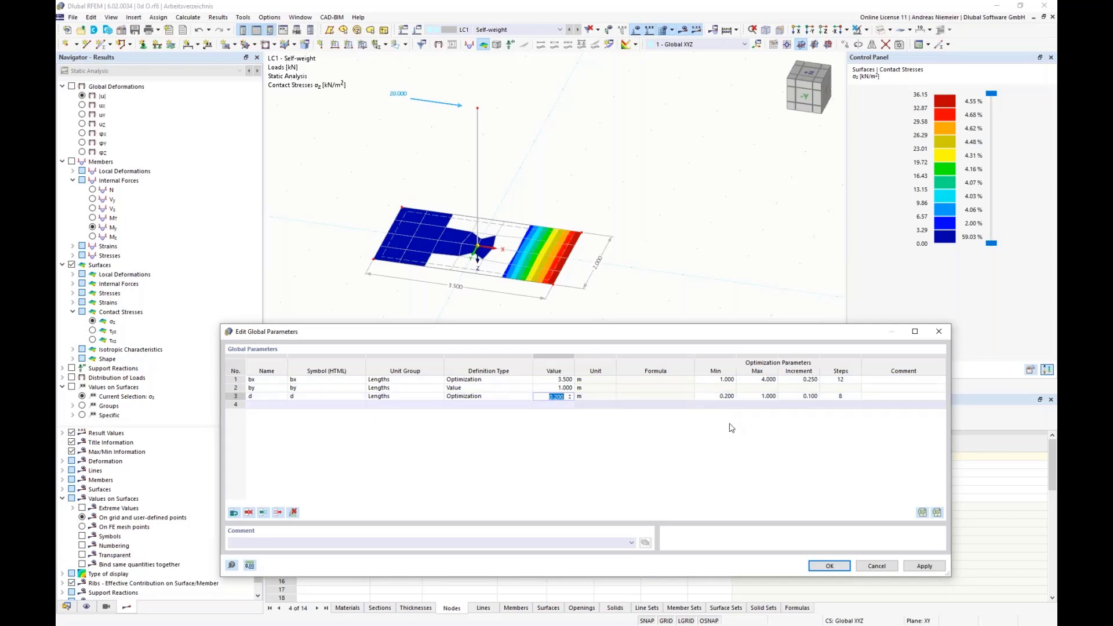
text(0.6)
key(Return)
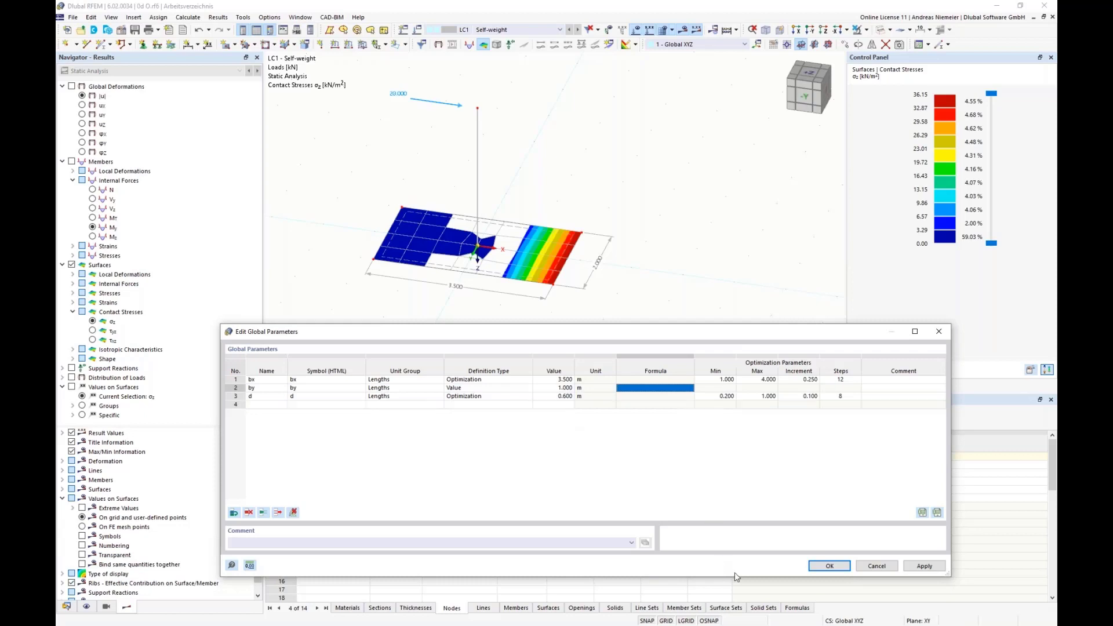
click(823, 567)
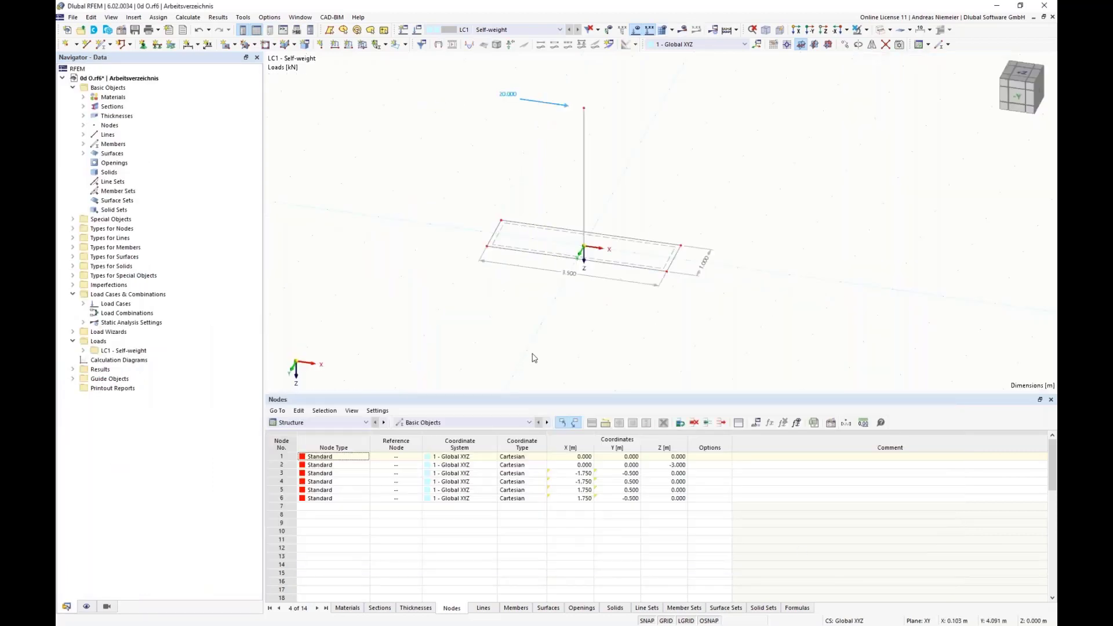
Activate the optimization in the optimization settings and set the optimizer to Particle swarm.
click(196, 18)
click(226, 220)
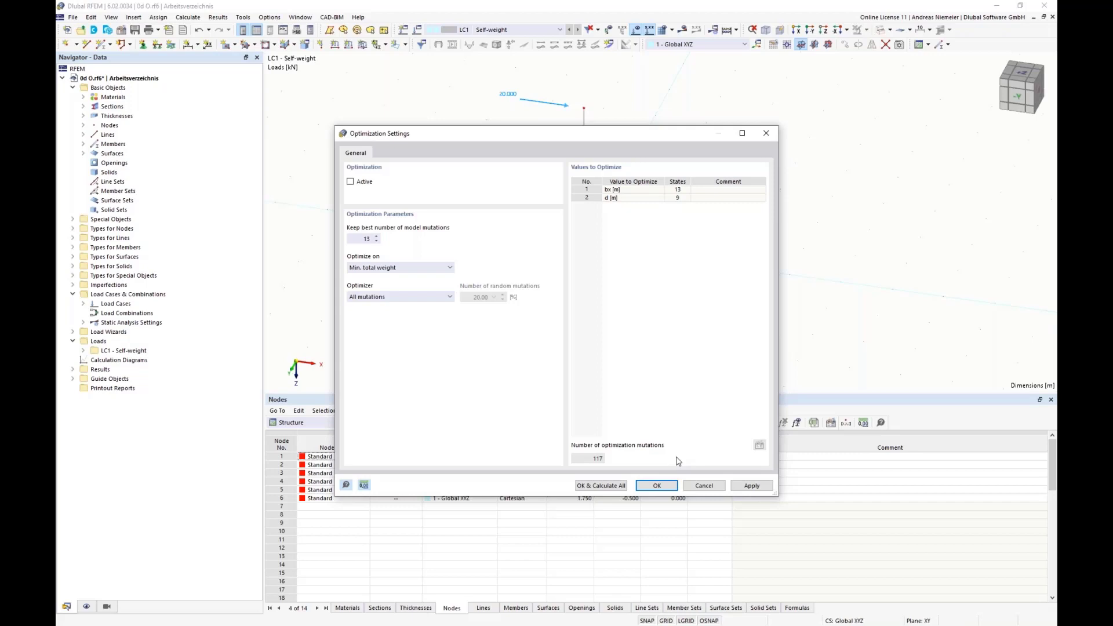
click(350, 181)
click(389, 299)
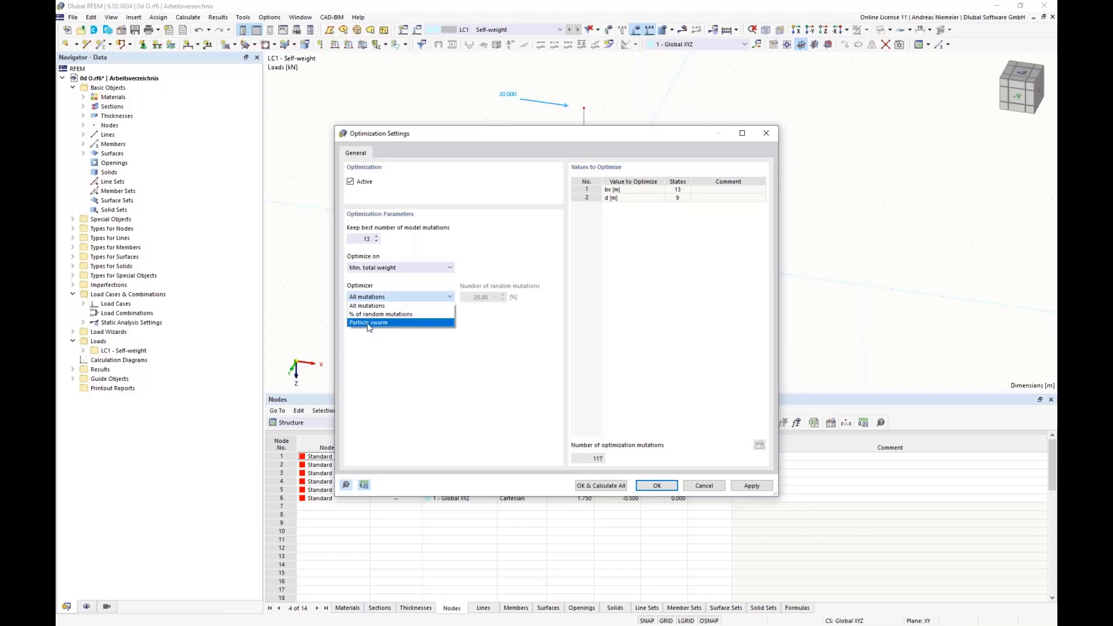
click(371, 316)
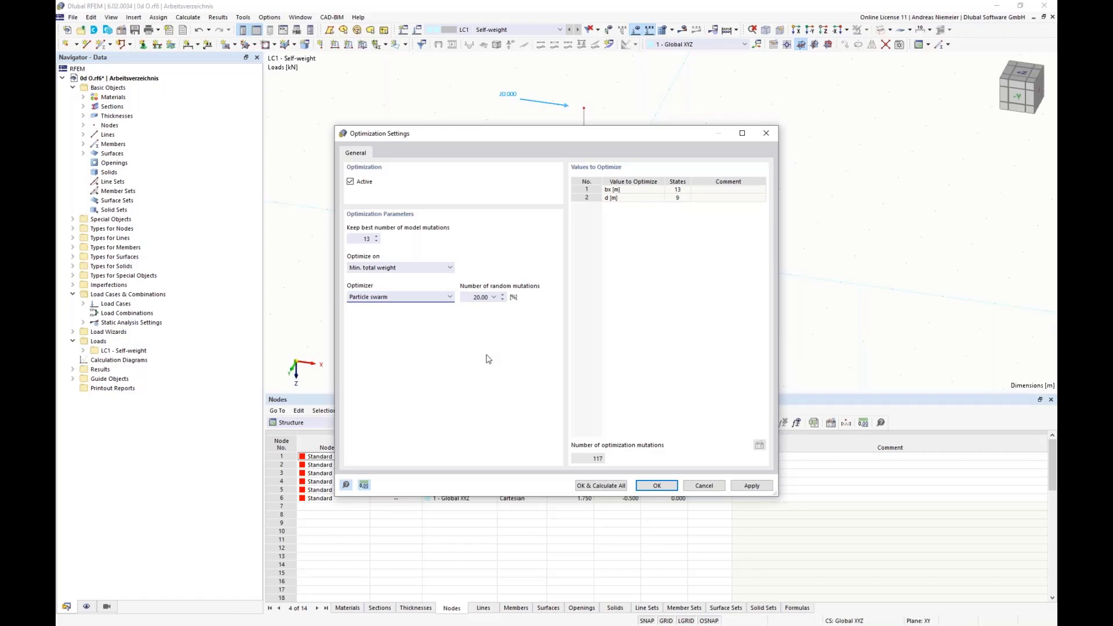
Set the number of best model mutations to keep to 22, run the optimization calculation, and move its progress window aside.
double_click(477, 297)
click(365, 239)
text(22)
click(601, 486)
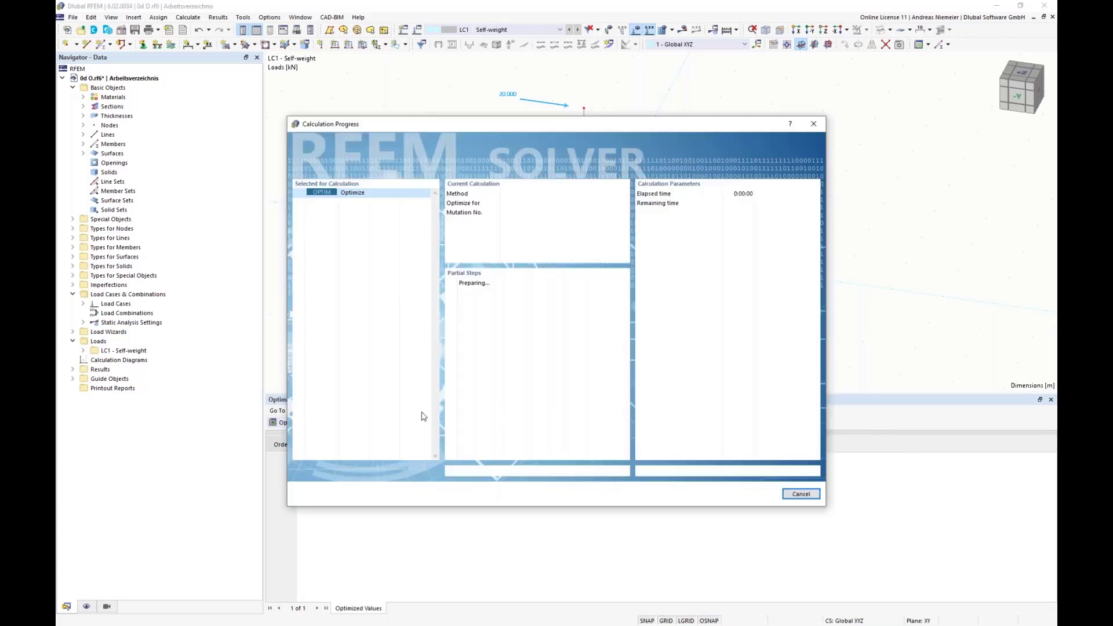
drag(367, 124, 754, 130)
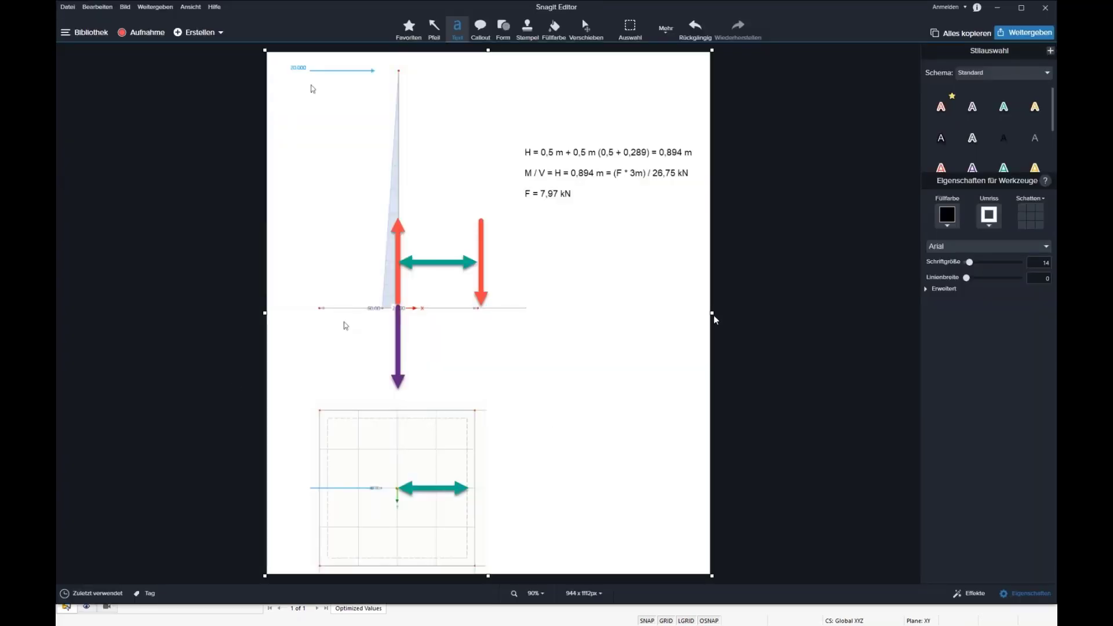
Switch to Snagit Editor and extend the canvas of the force sketch sideways to a width of about 1846 px.
drag(712, 313, 1040, 313)
drag(875, 313, 979, 313)
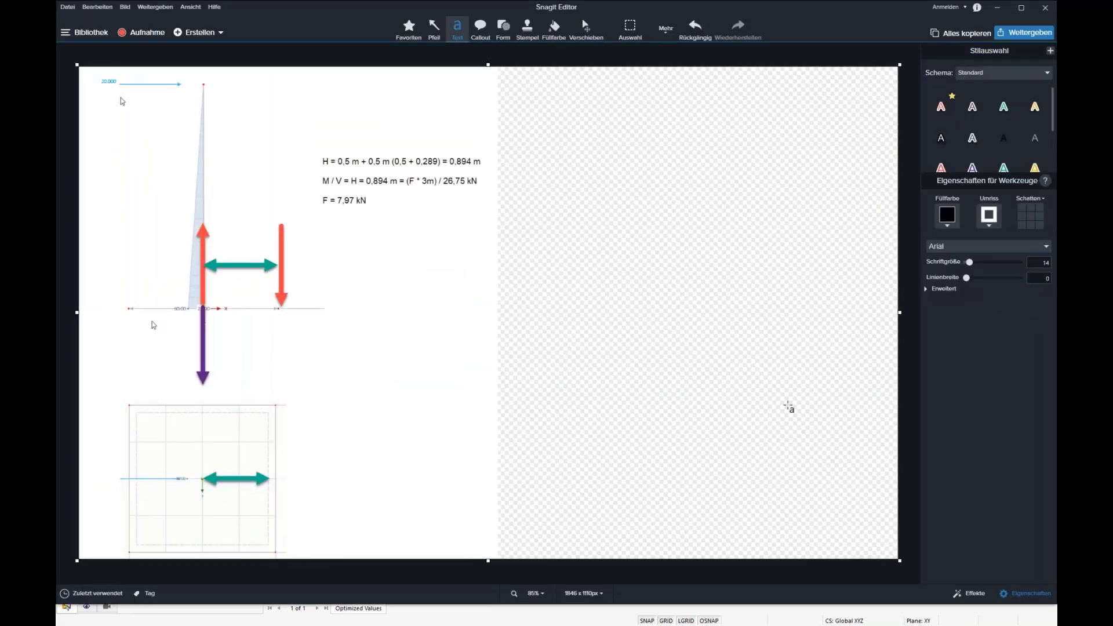
Fill the empty canvas extension white and draw a vertical and a horizontal red arrow from a common origin as diagram axes.
click(554, 30)
click(589, 240)
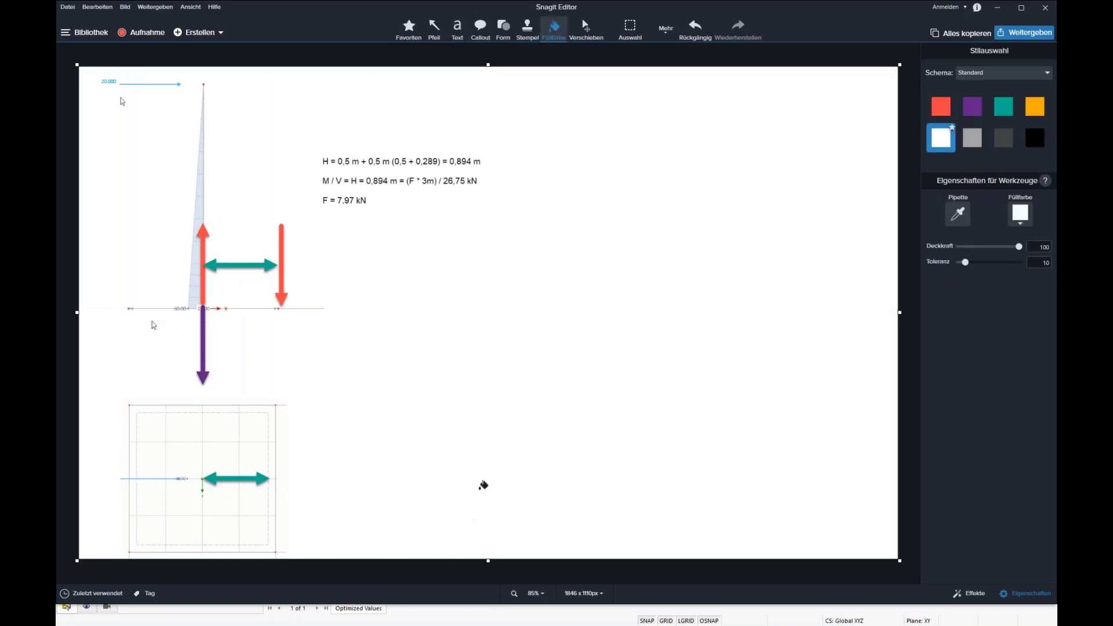
click(434, 29)
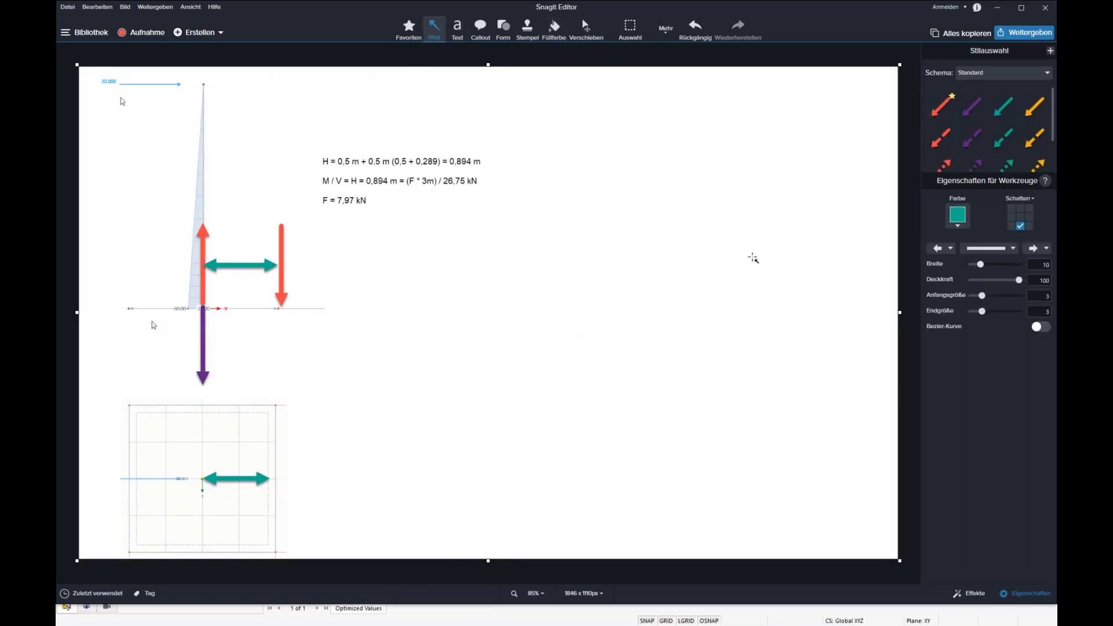
drag(540, 346, 539, 138)
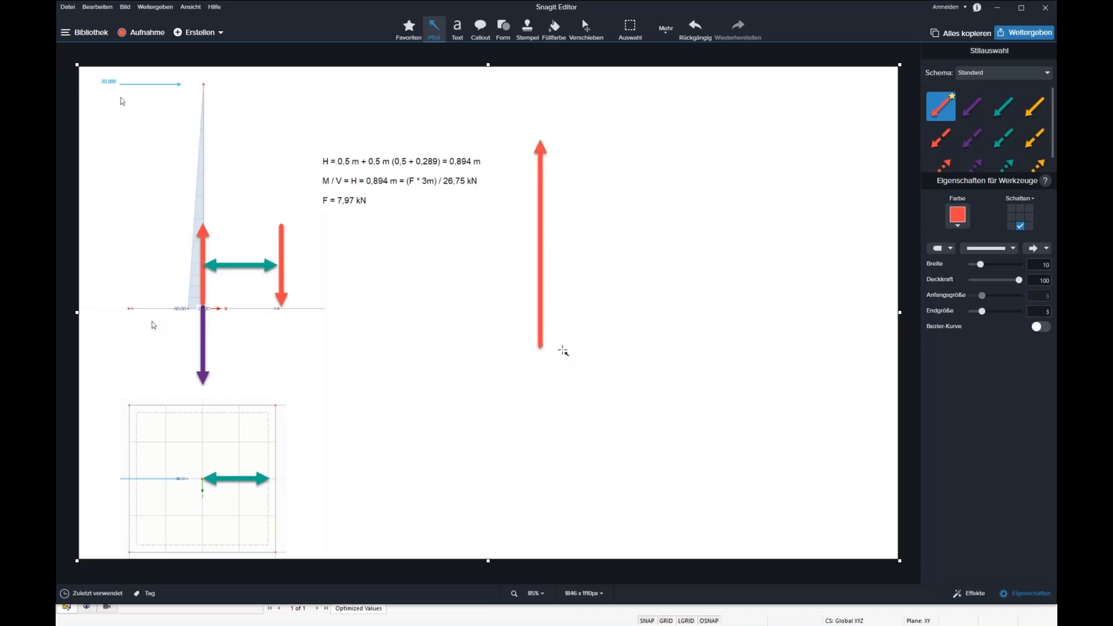
mouse_move(557, 346)
mouse_down()
mouse_move(747, 337)
mouse_move(740, 347)
mouse_move(803, 350)
mouse_move(782, 348)
mouse_move(851, 397)
mouse_up()
Label the end of the horizontal axis "Bx" and the top of the vertical axis "d".
click(457, 29)
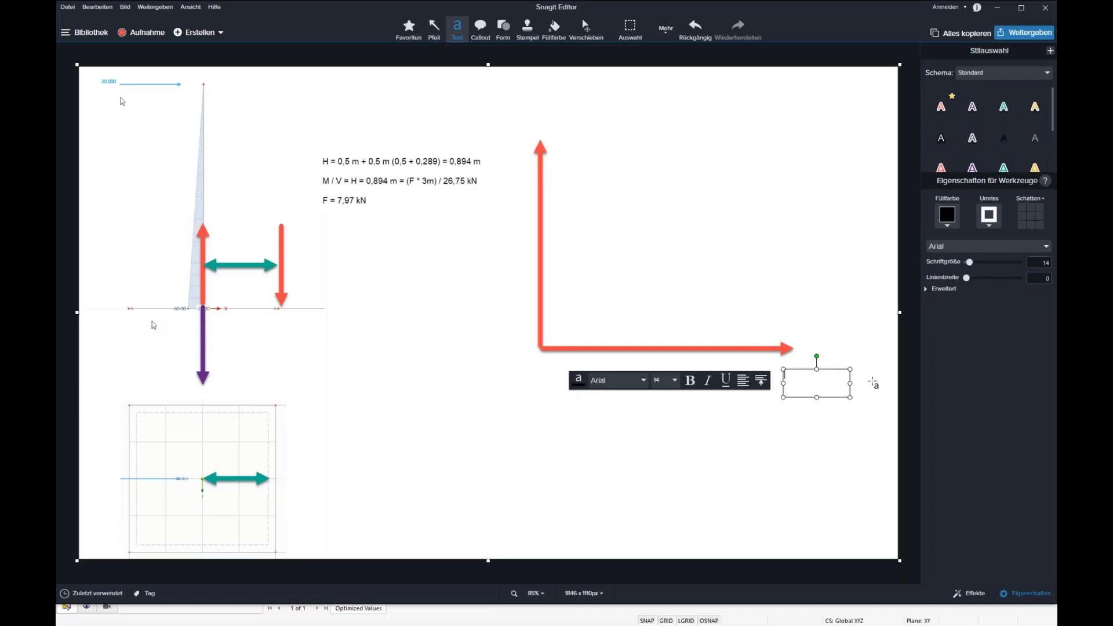
text(Bx)
click(823, 413)
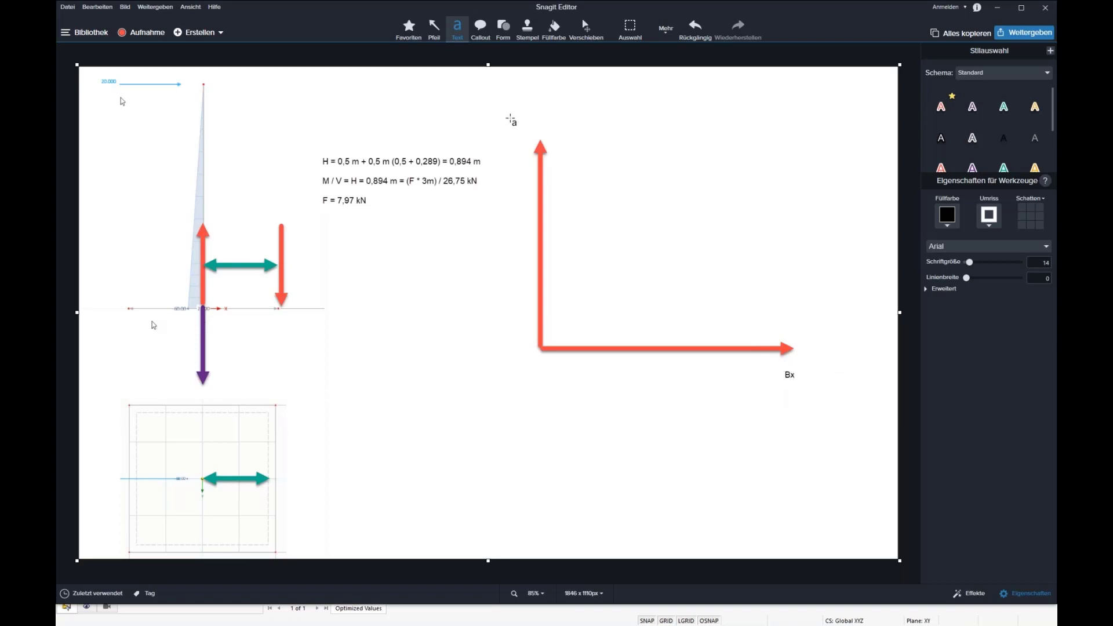
drag(510, 119, 537, 133)
text(d)
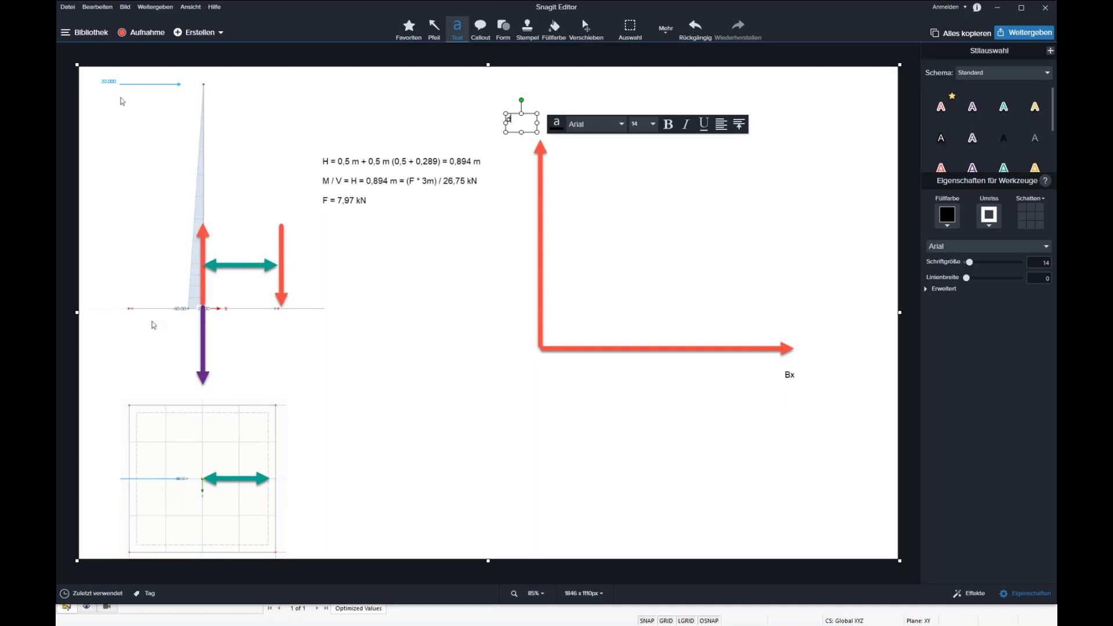
click(445, 90)
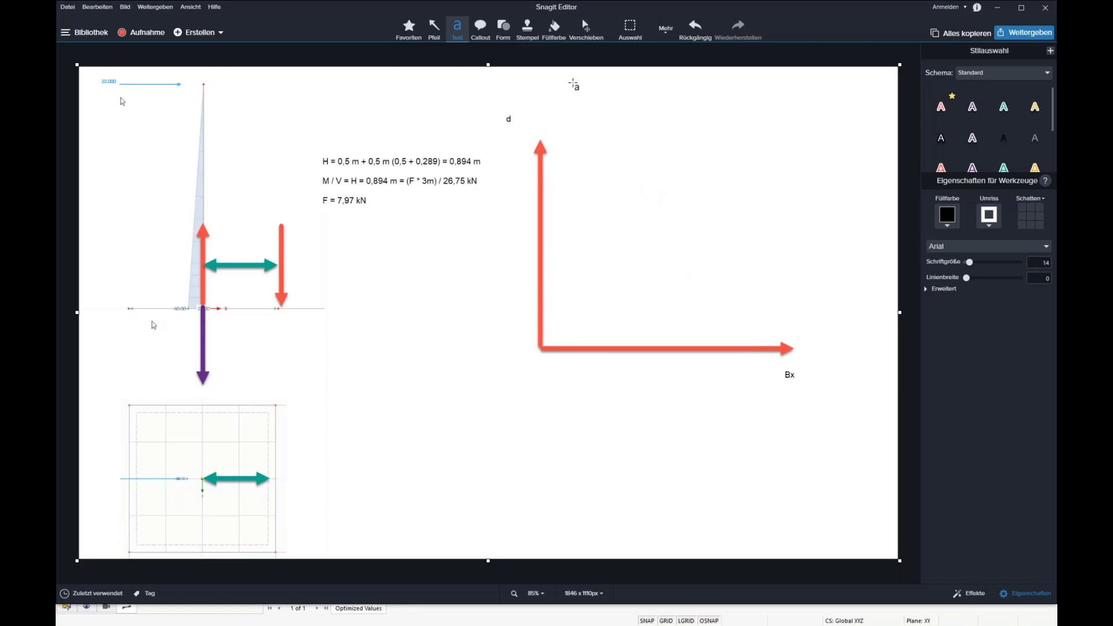
Stamp two blue stars in the diagram, one near the end of the Bx axis and one high near the d axis.
click(527, 26)
click(1046, 190)
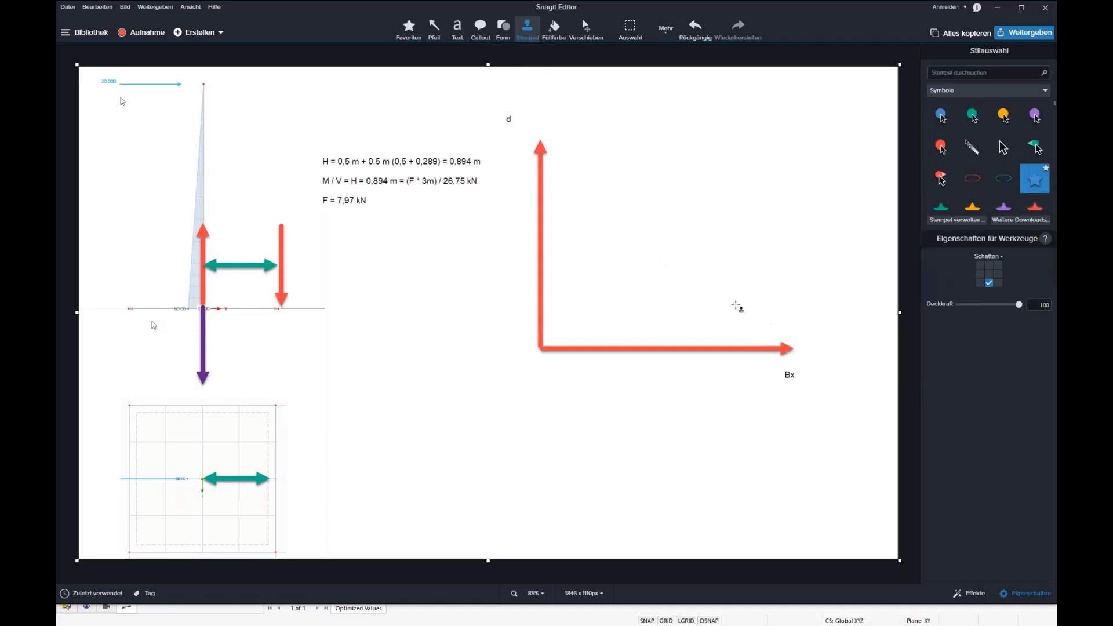
click(732, 304)
click(588, 204)
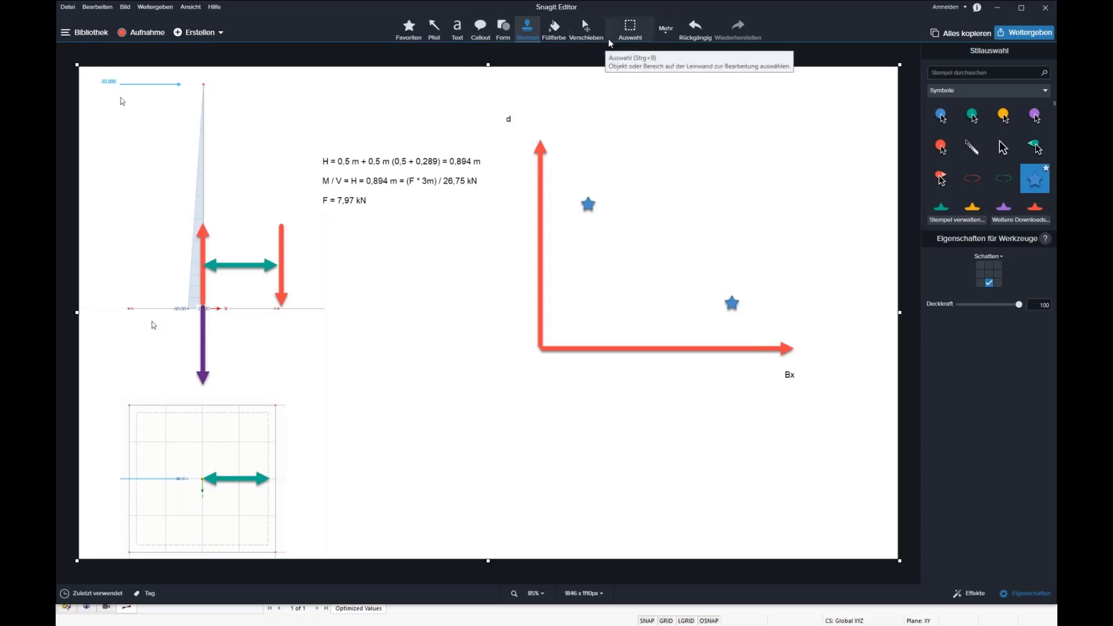
Stamp a red ellipse above the lower star to mark the target region and nudge it slightly into place.
click(972, 178)
click(713, 230)
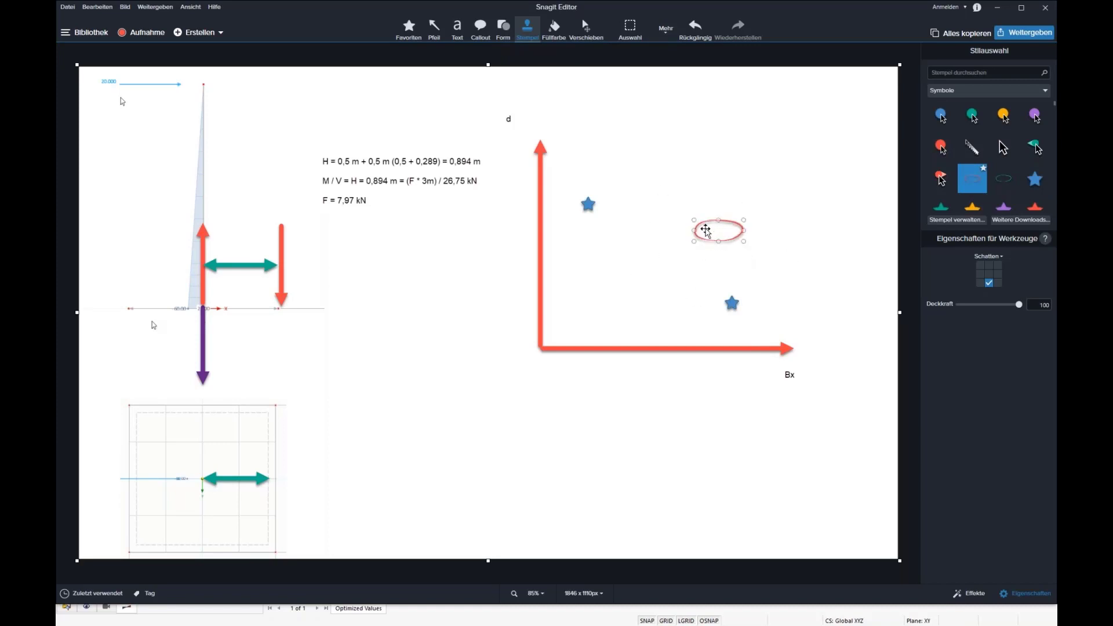
click(658, 335)
click(697, 240)
drag(697, 240, 693, 242)
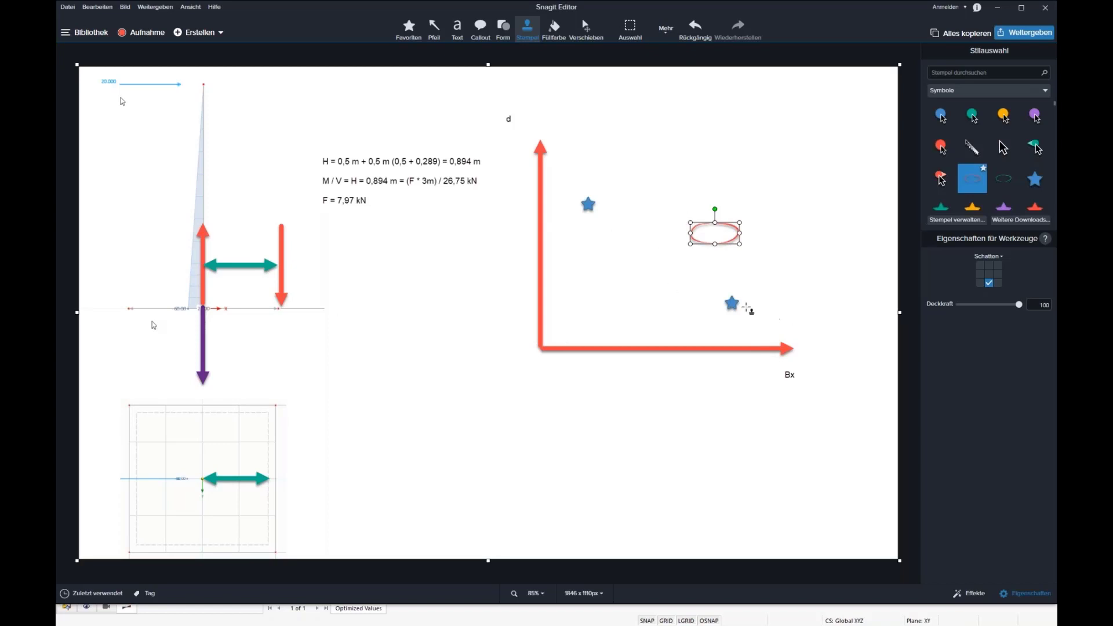
click(728, 307)
Draw a short green arrow from each blue star, pointing down-left from the lower one and up-right from the upper one.
click(434, 30)
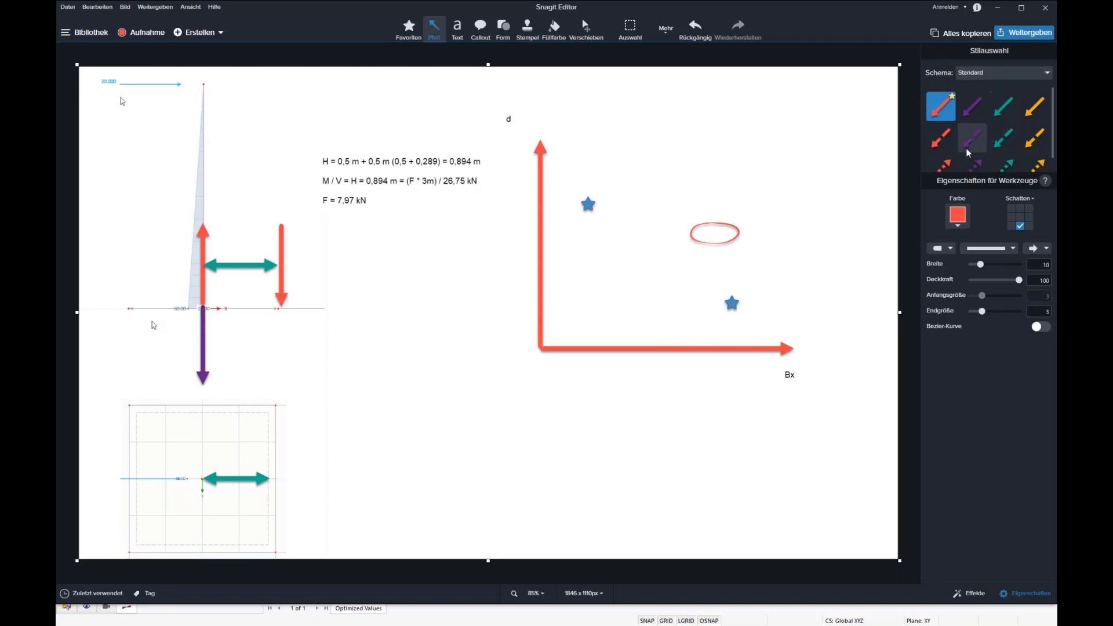
click(1003, 106)
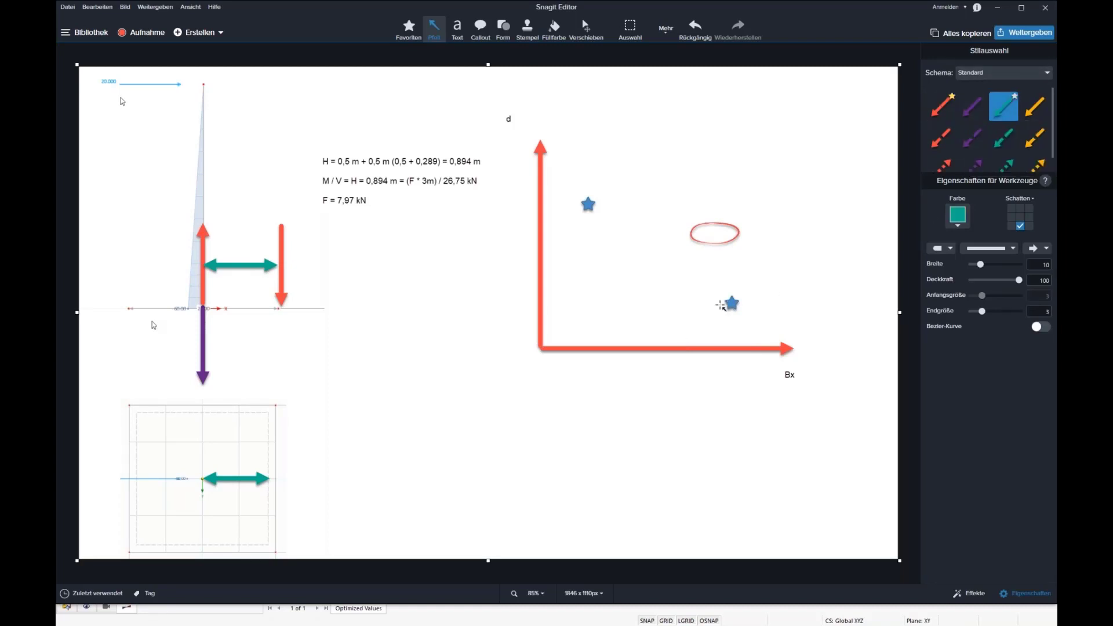
drag(722, 304, 678, 318)
drag(599, 192, 640, 176)
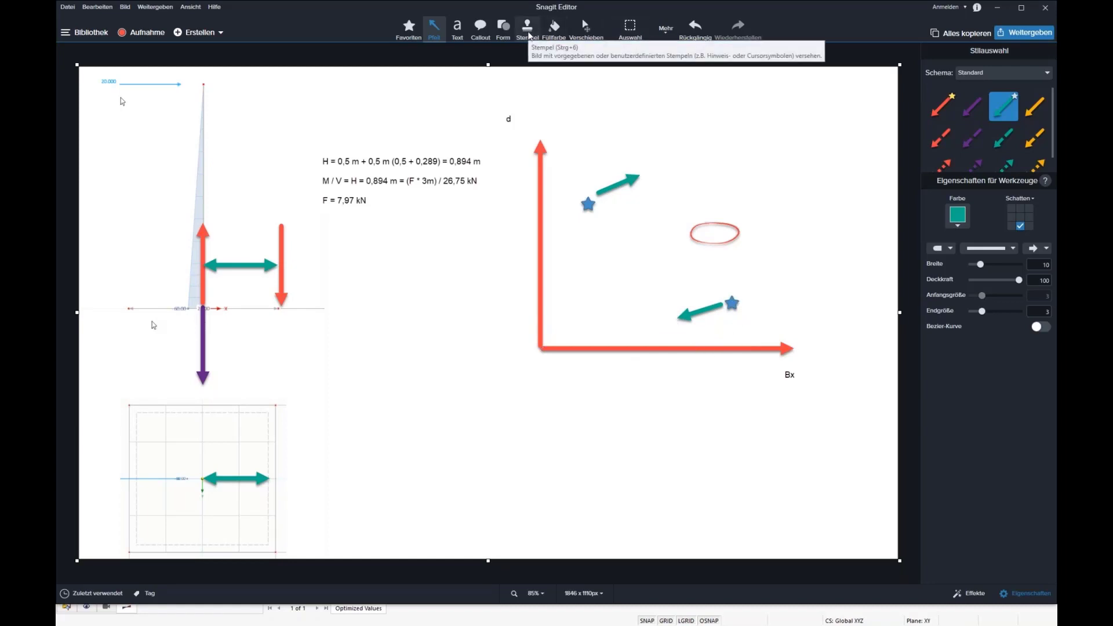
Stamp a blue star at the tip of each green arrow as the particles' second positions.
click(528, 30)
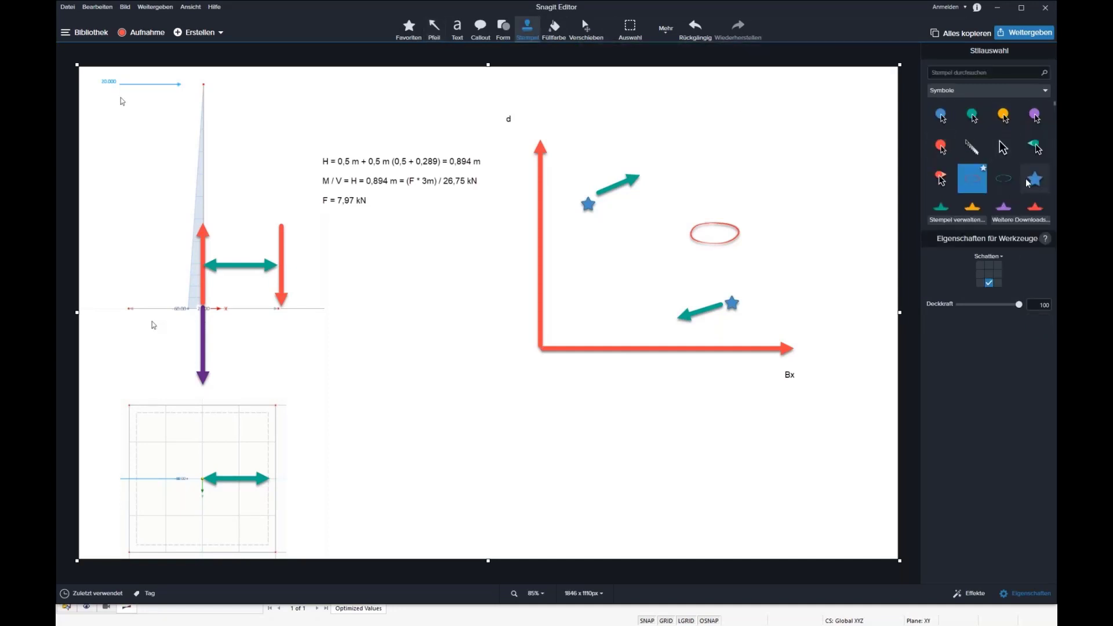
click(671, 320)
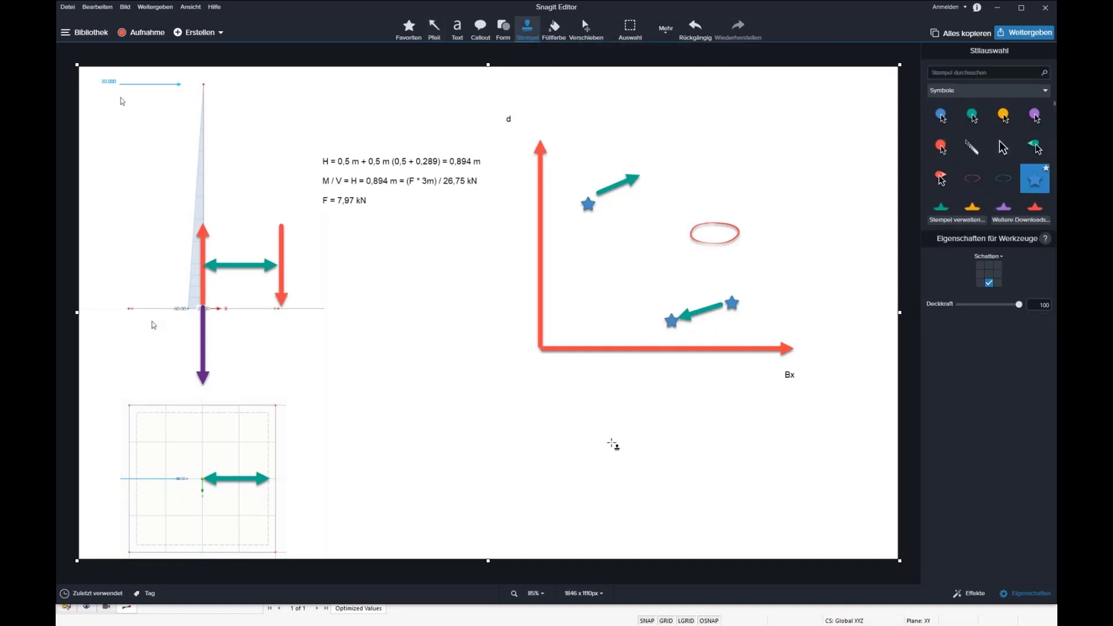
click(645, 172)
click(672, 321)
Recolor the lower path's starting star yellow and the upper path's second star red.
click(730, 302)
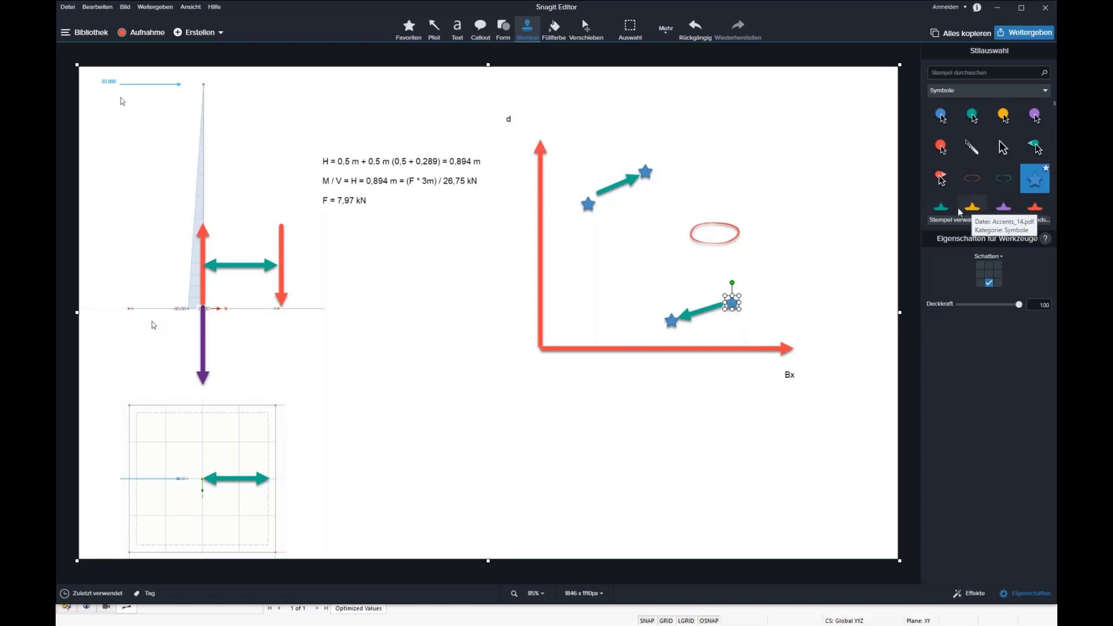
click(972, 205)
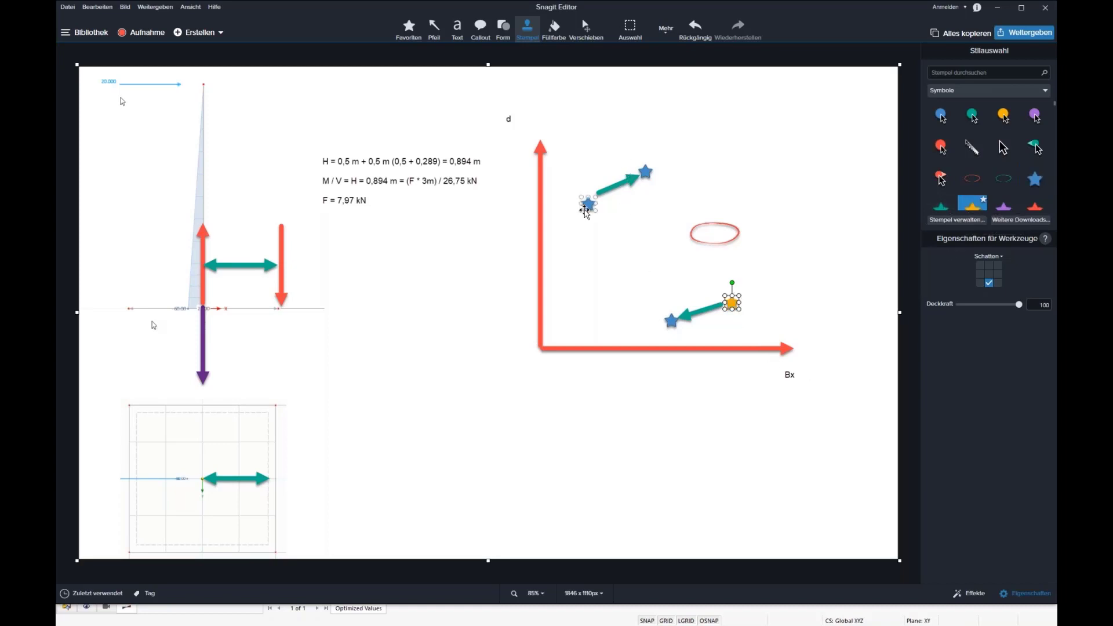
click(648, 173)
click(649, 172)
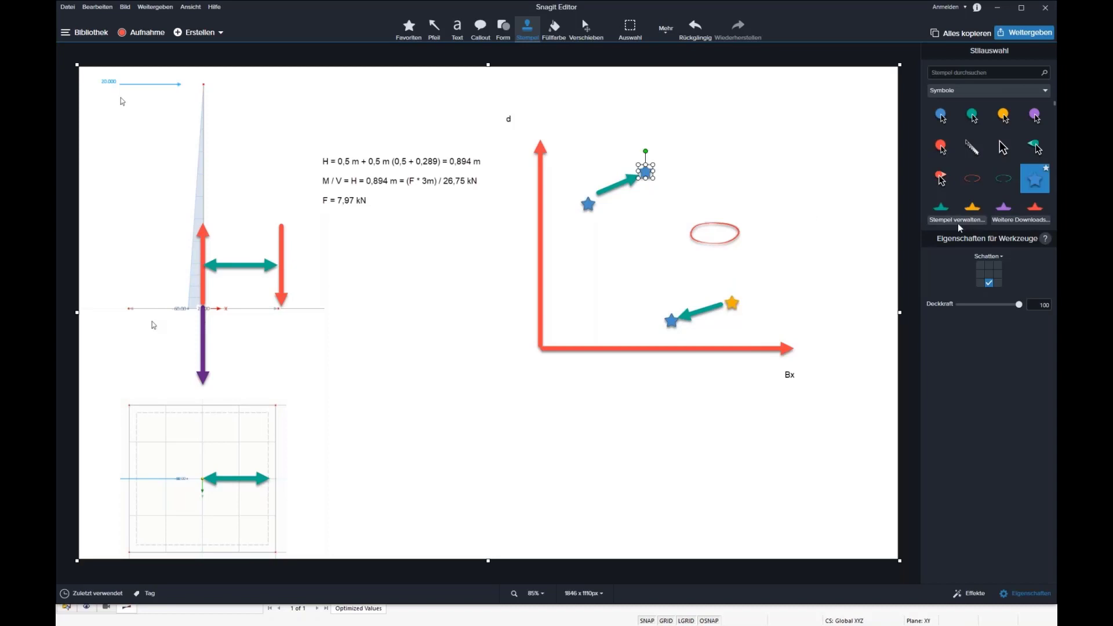
click(971, 207)
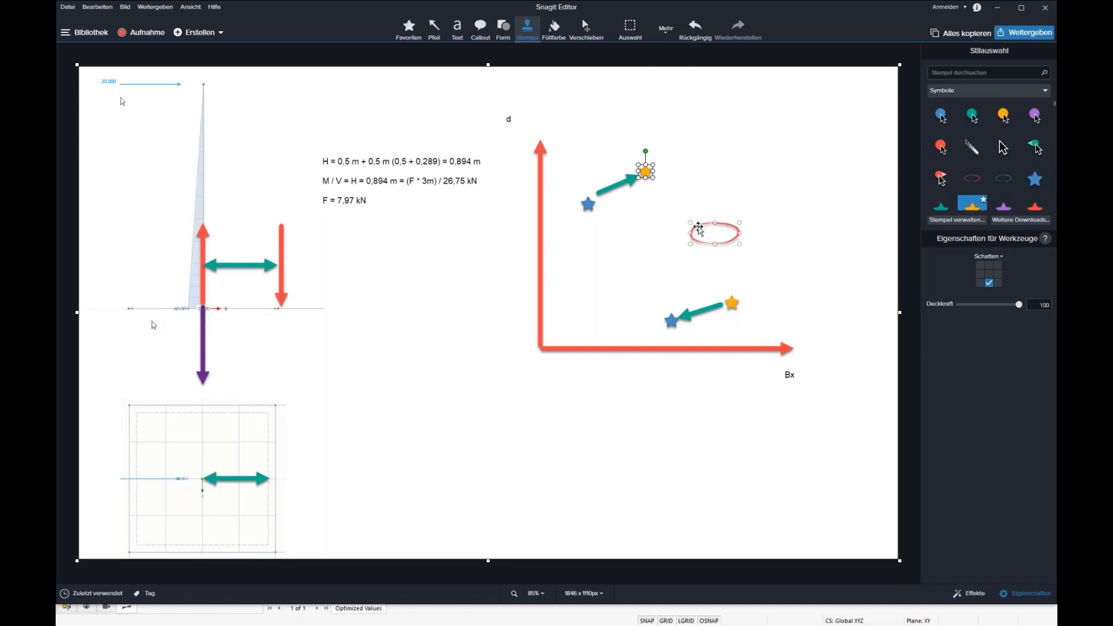
click(674, 322)
click(729, 312)
click(1035, 206)
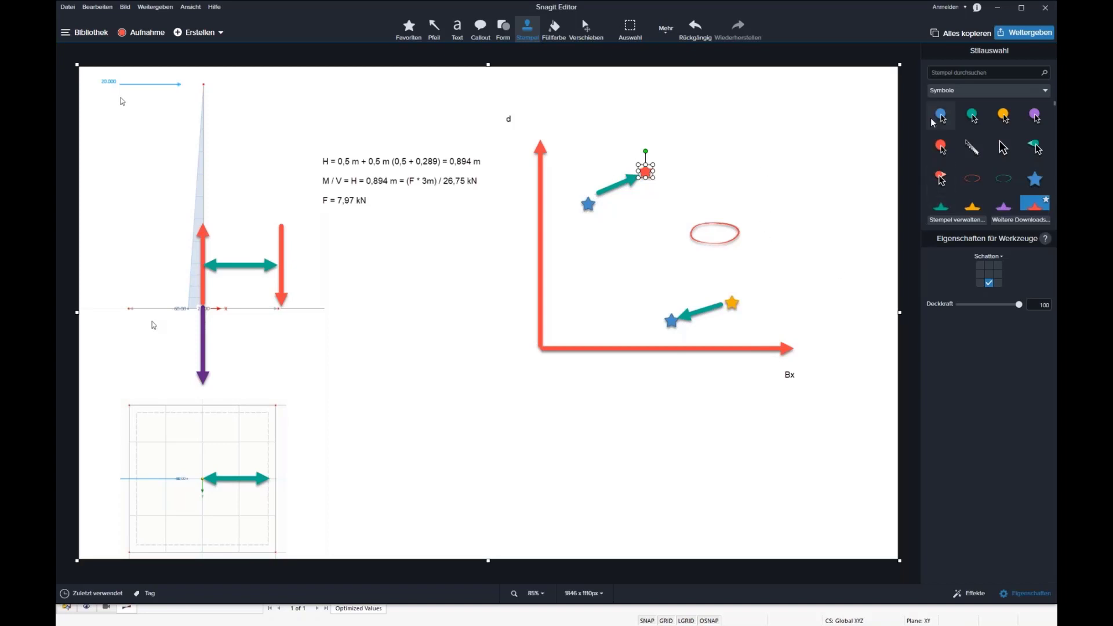
Draw a second green arrow onward from each path's latest star and stamp a blue star at both tips.
click(438, 31)
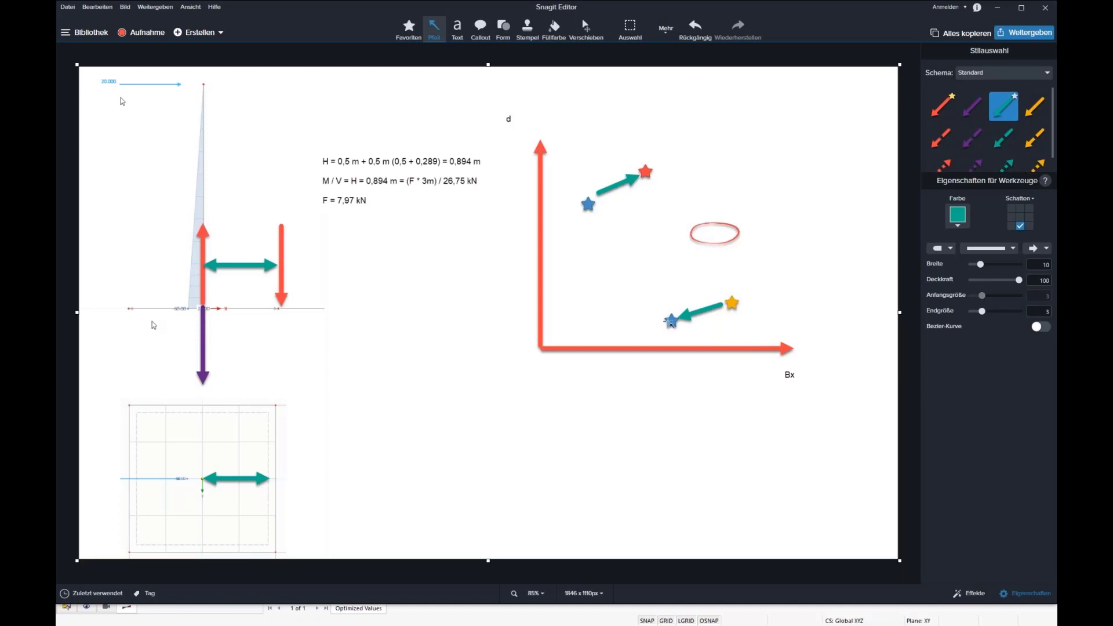
mouse_move(670, 309)
mouse_down()
mouse_move(696, 255)
mouse_move(723, 298)
mouse_move(651, 179)
mouse_move(719, 302)
mouse_move(695, 268)
mouse_up()
drag(650, 166, 699, 150)
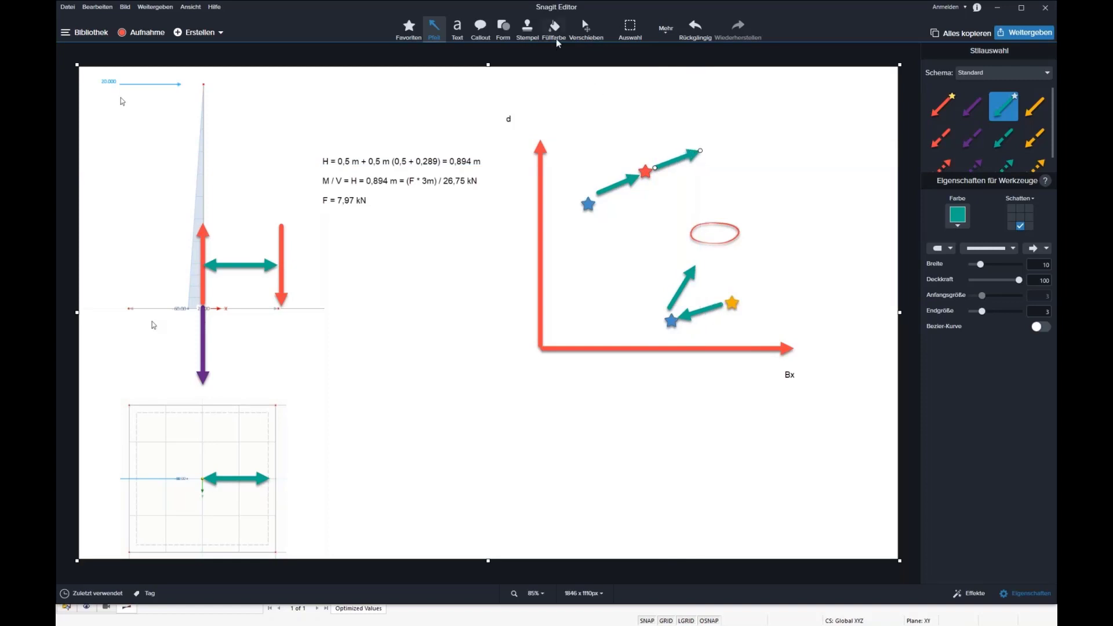
click(526, 31)
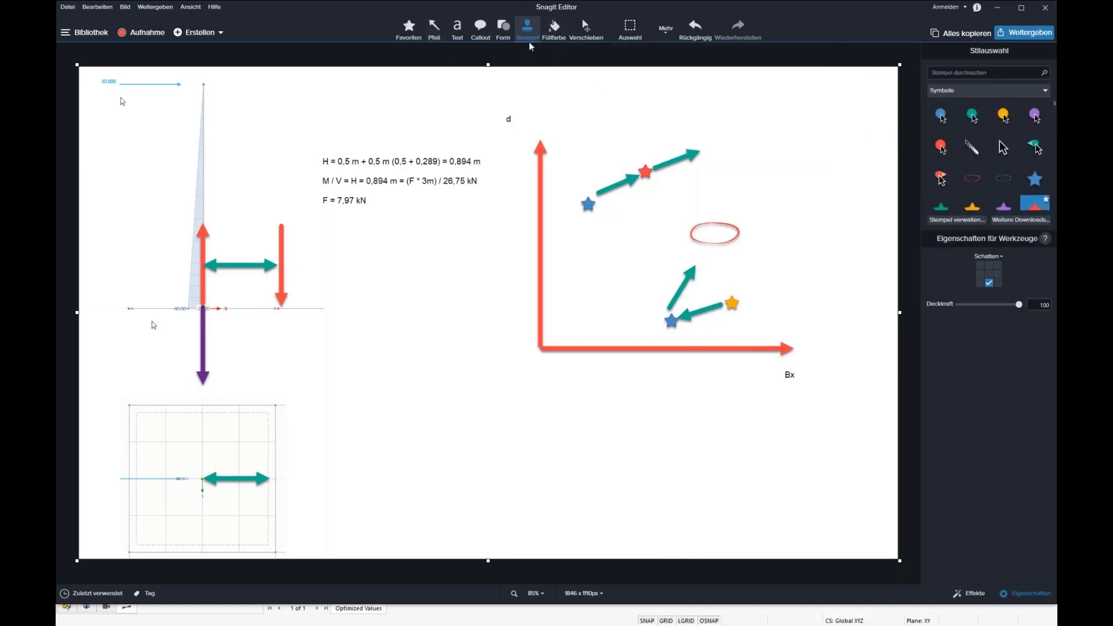
click(1035, 178)
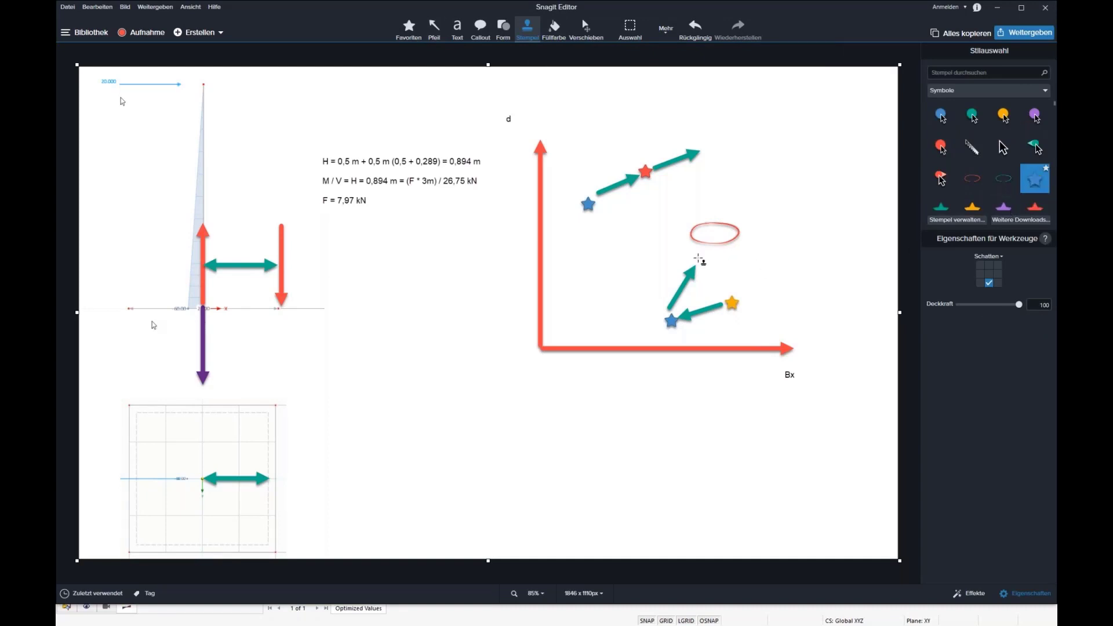
click(698, 260)
click(703, 149)
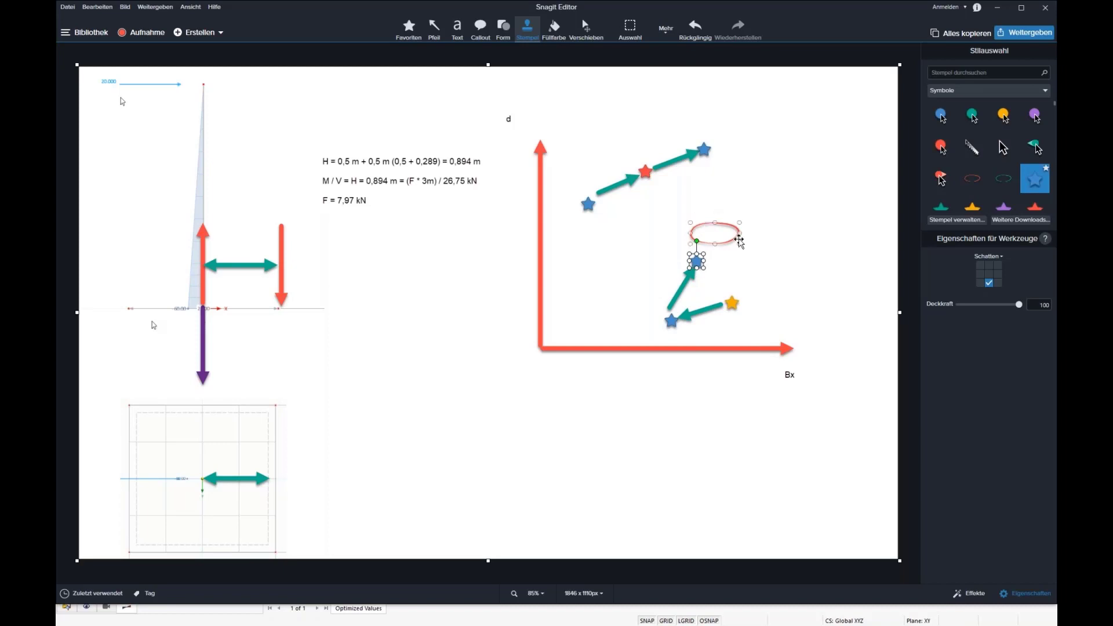
Recolor the lower path's third star yellow and its starting star blue.
click(974, 206)
click(733, 302)
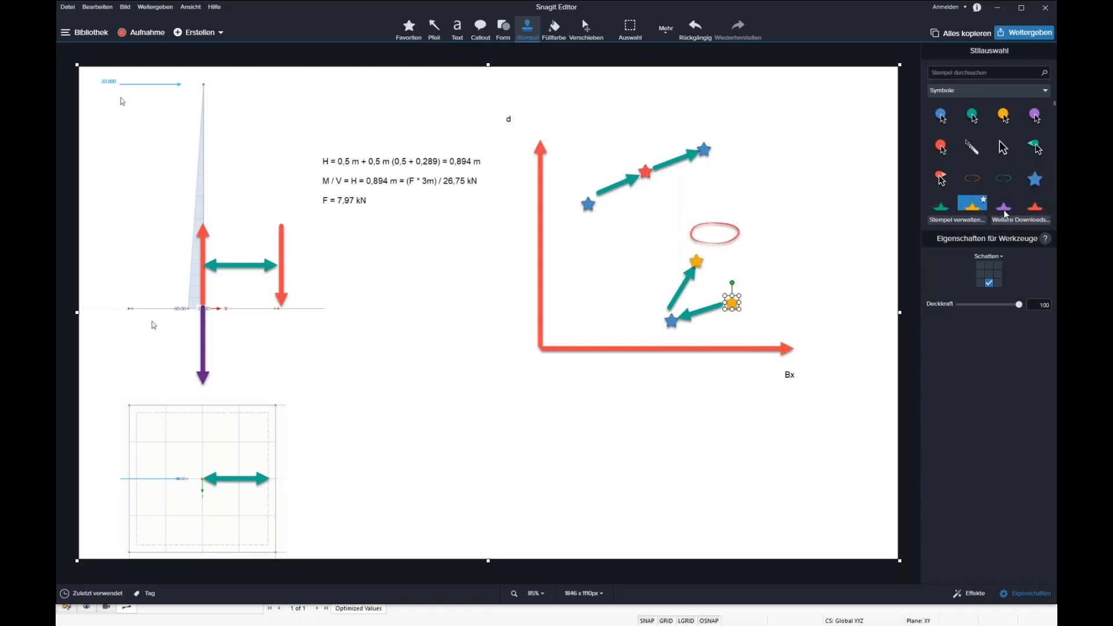
click(1035, 179)
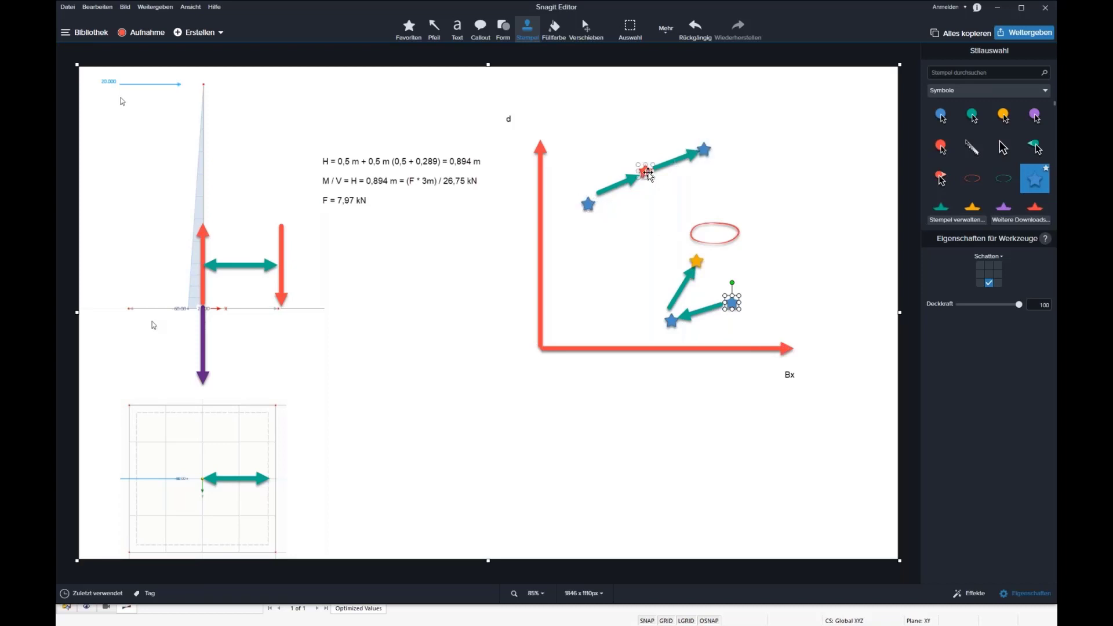
click(647, 172)
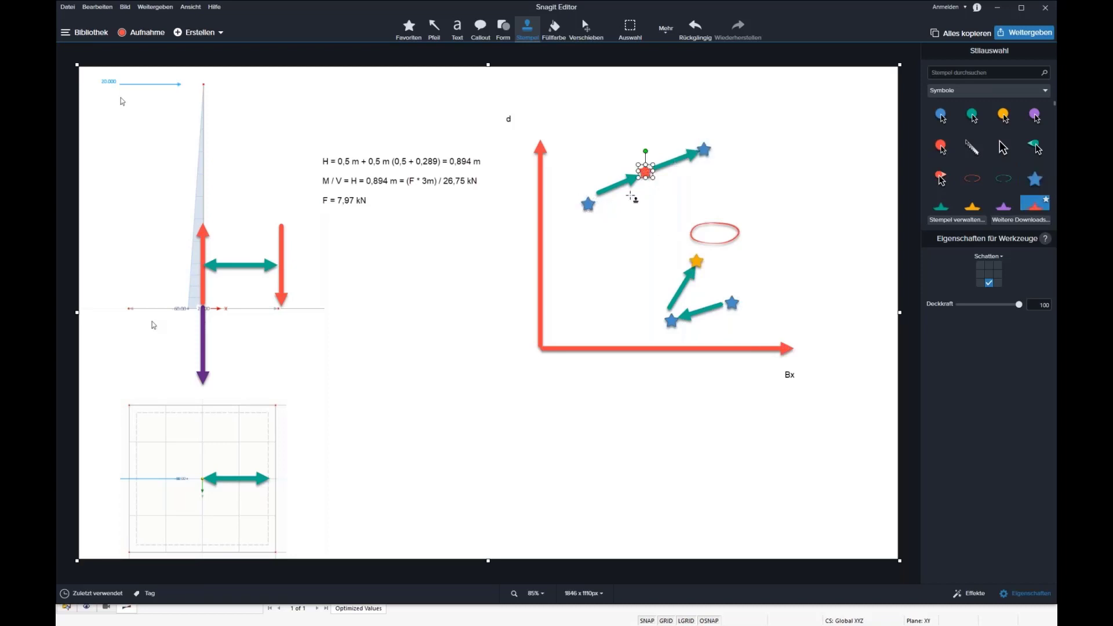
click(703, 146)
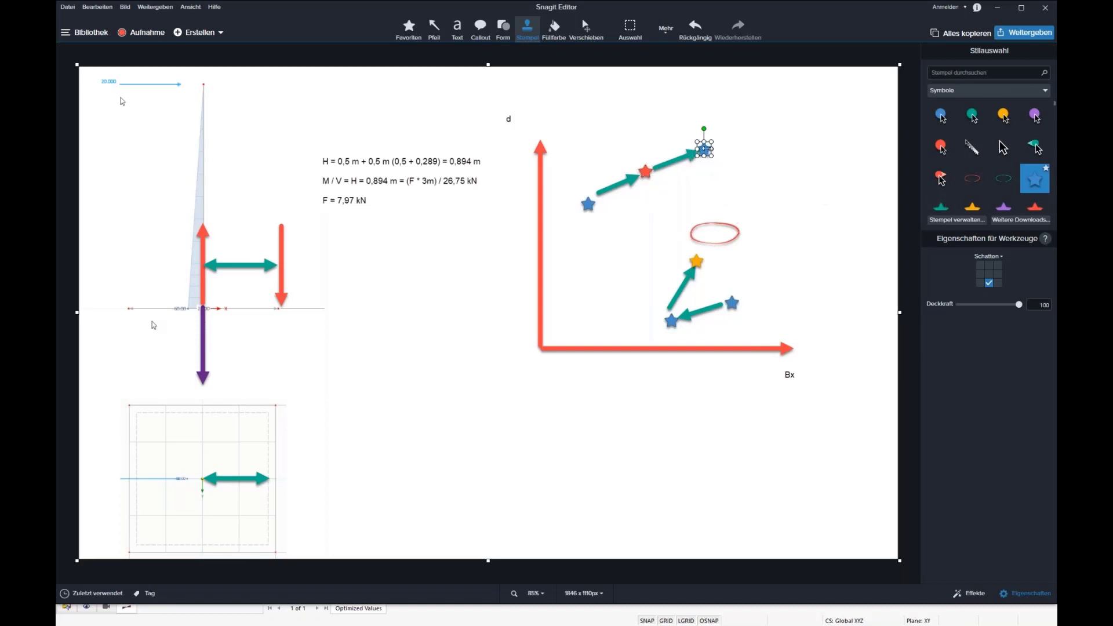
Recolor the upper path's middle star yellow and the lower path's third star red.
click(645, 171)
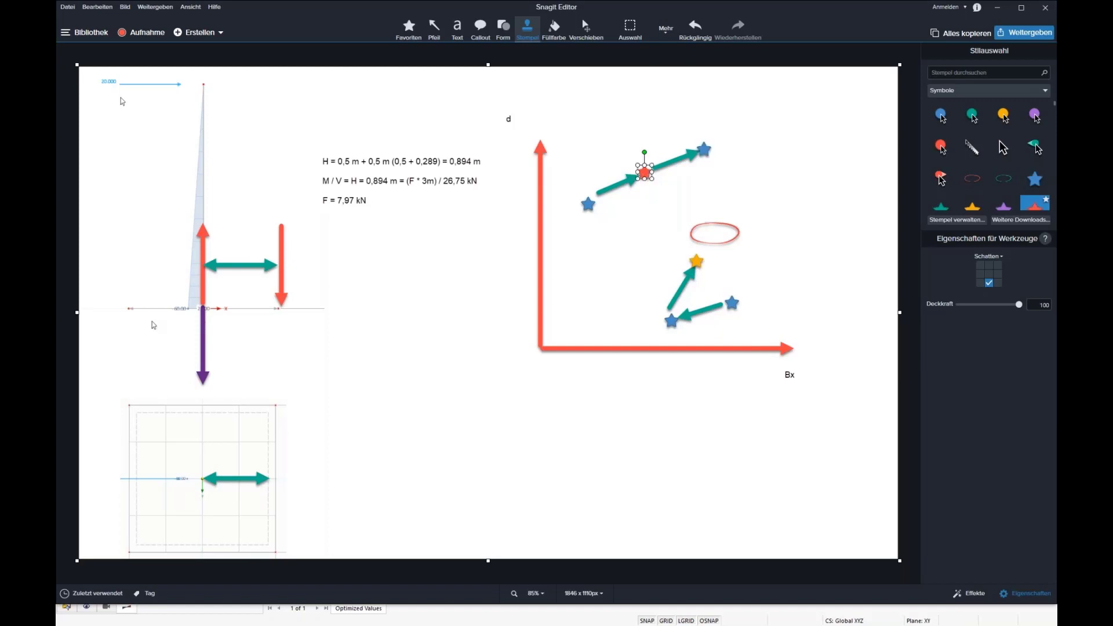
click(963, 206)
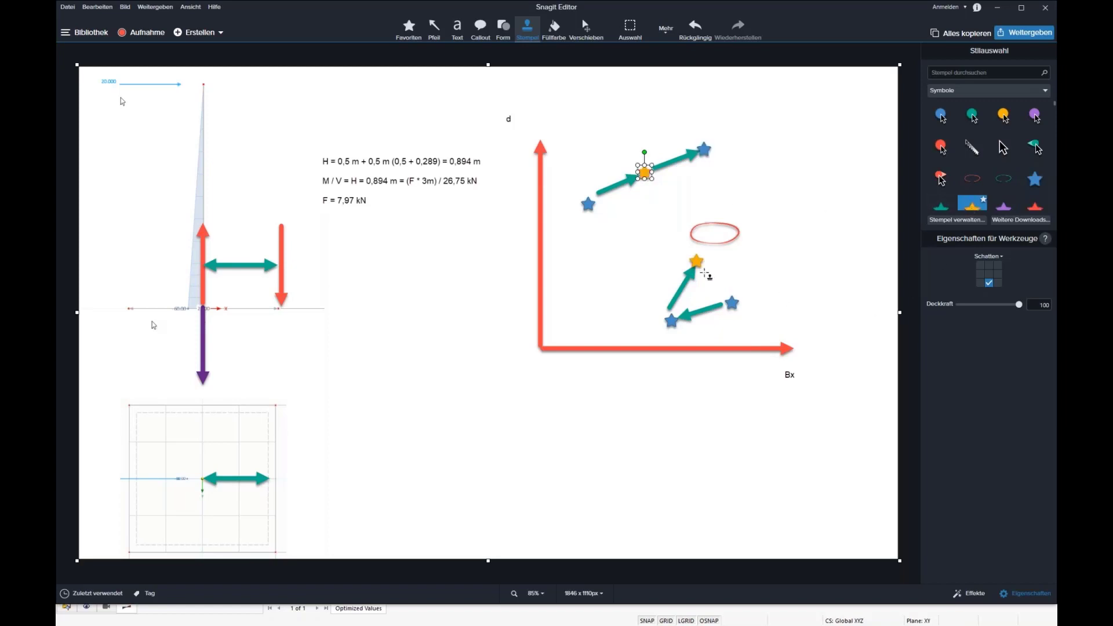
click(697, 262)
click(1035, 205)
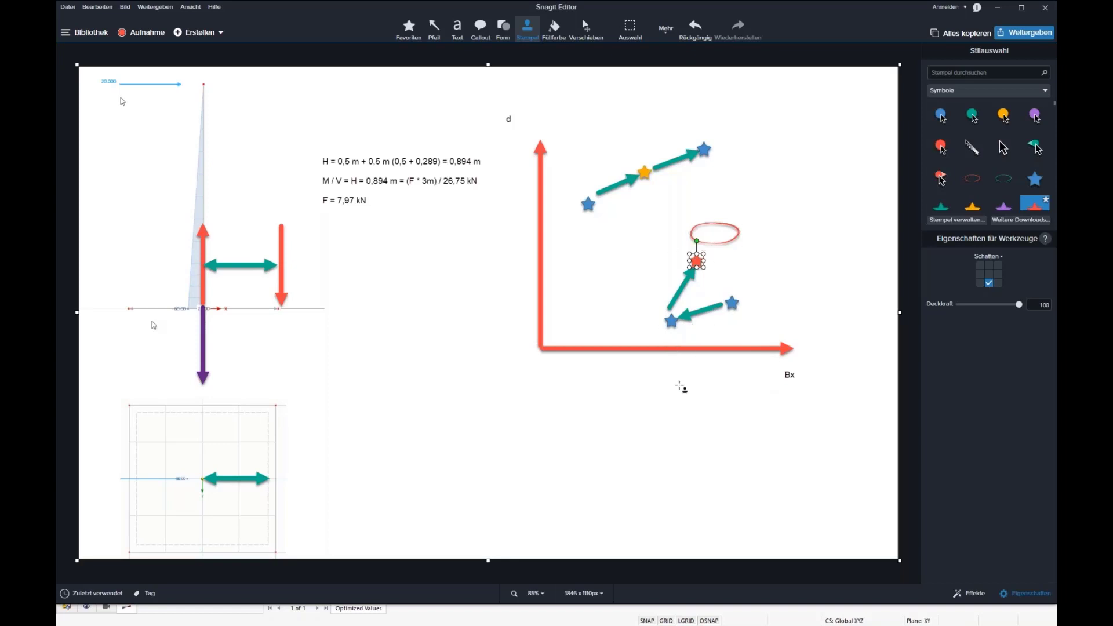
Draw a green arrow from the red star through the ellipse and another from the topmost blue star down toward the ellipse.
click(434, 29)
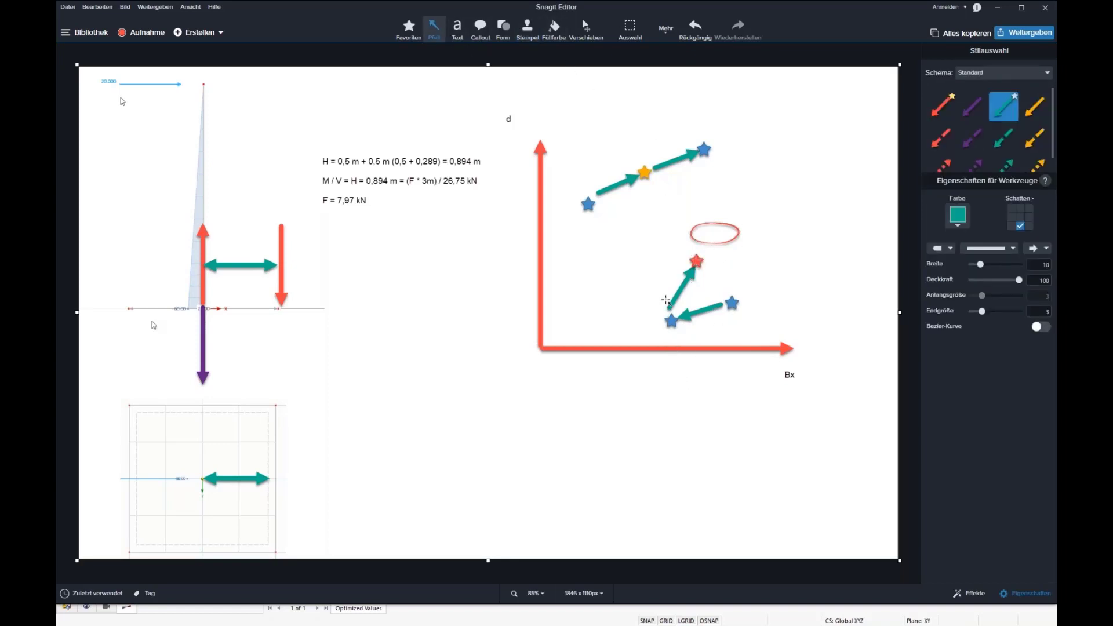
drag(697, 262, 724, 219)
mouse_move(703, 161)
mouse_down()
mouse_move(666, 199)
mouse_move(700, 153)
mouse_move(650, 172)
mouse_move(693, 242)
mouse_move(676, 209)
mouse_up()
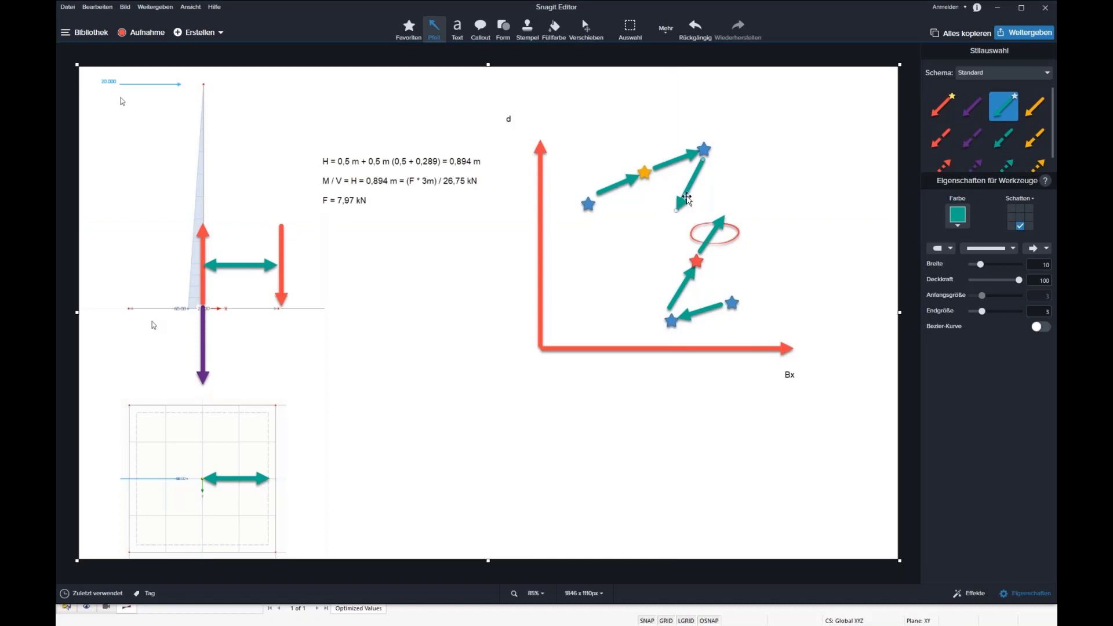
Switch back to RFEM and select the whole weight of Model.19 in the optimization results.
click(726, 232)
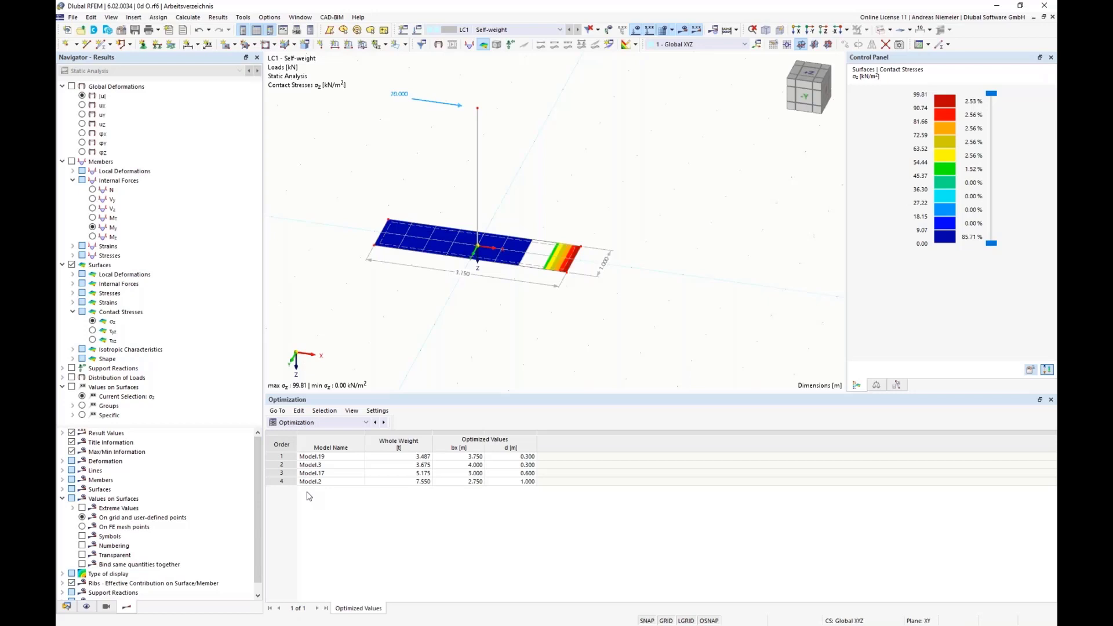
click(406, 456)
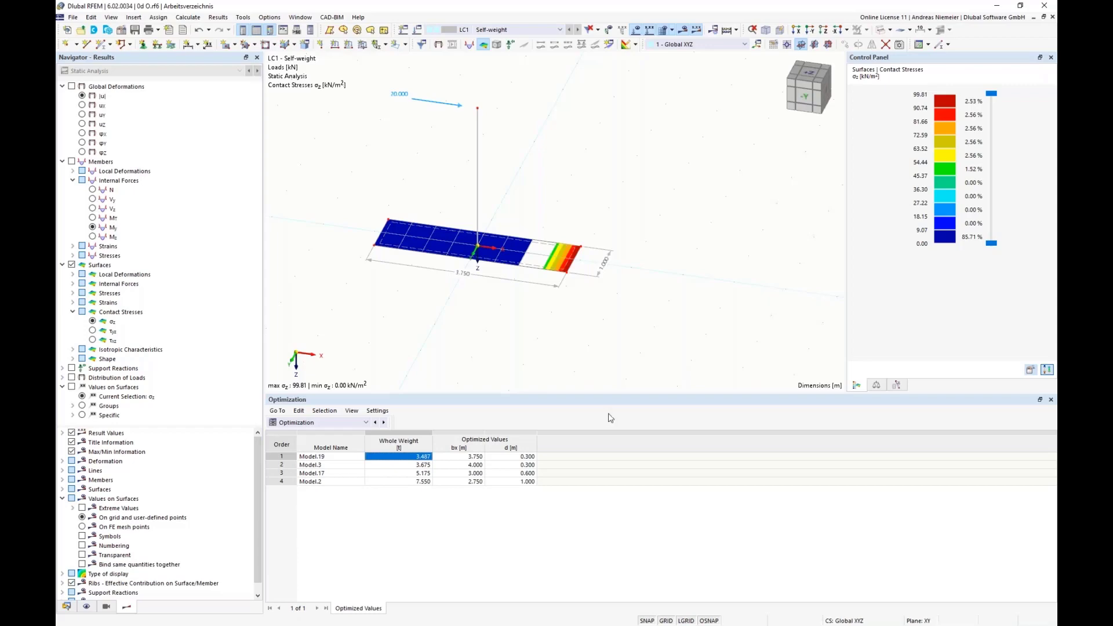
Open the Fundament v4.js script from the Optima folder, read through to its end and close it.
key(alt+Tab)
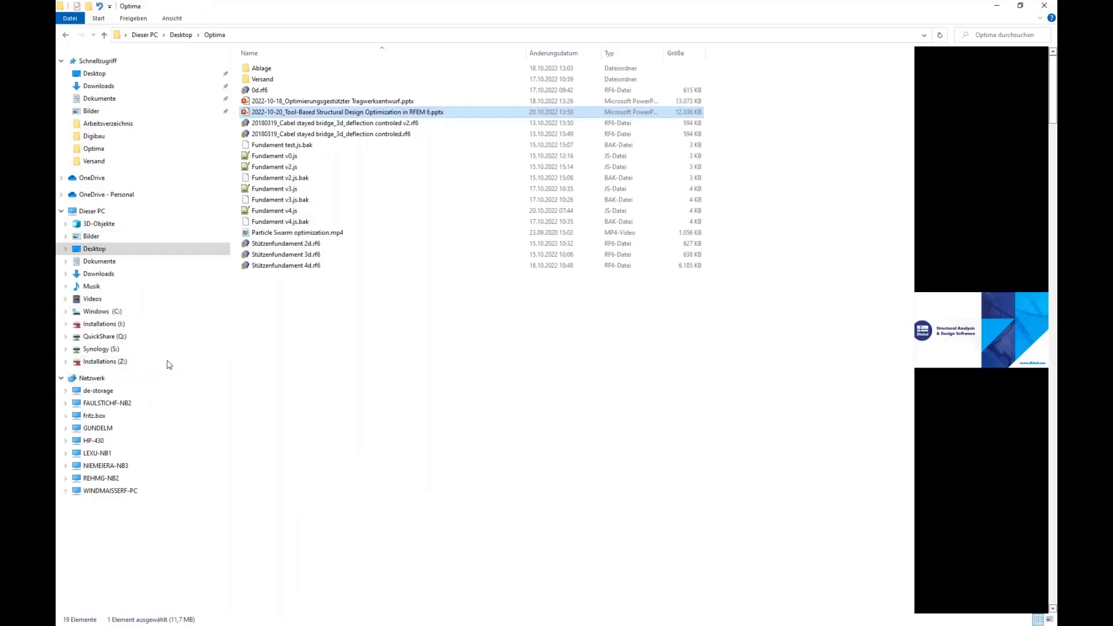
double_click(285, 213)
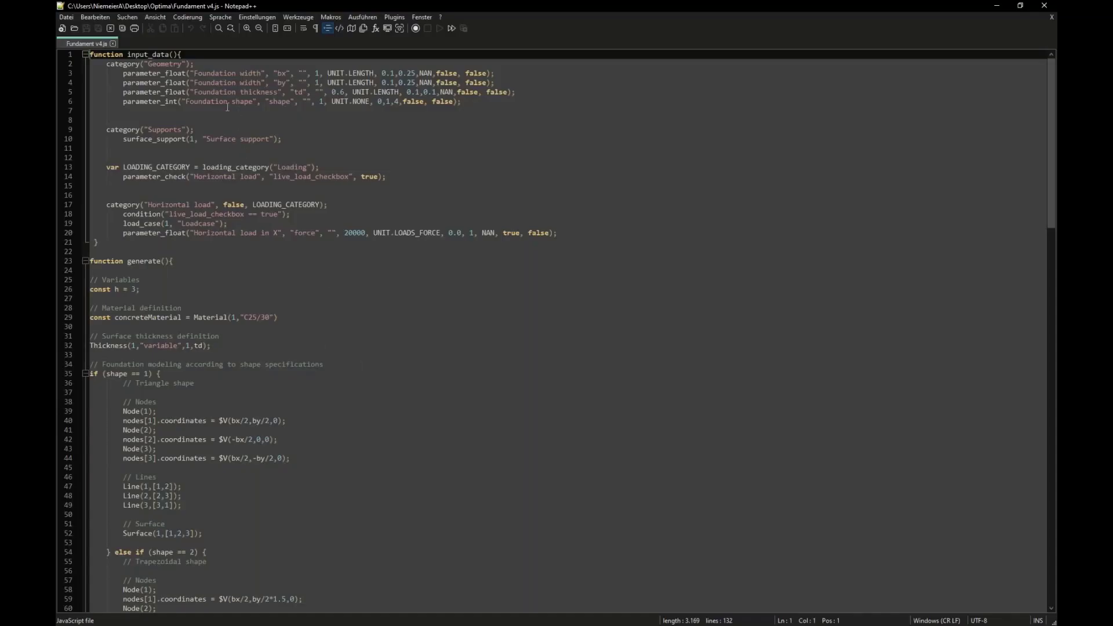
scroll(227, 106, down, 20)
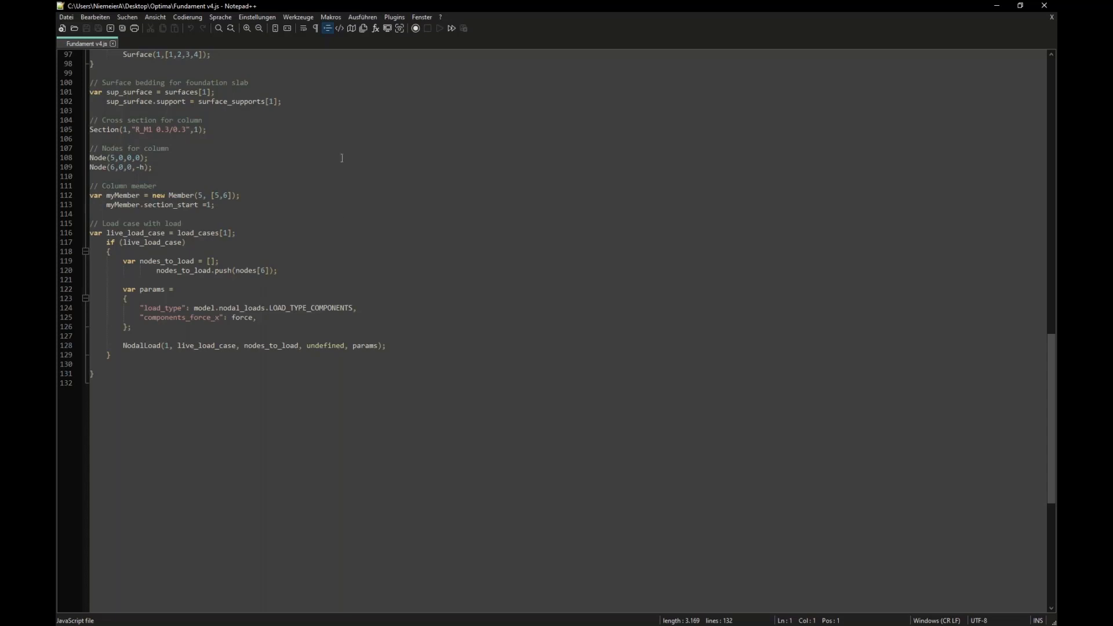
click(1044, 5)
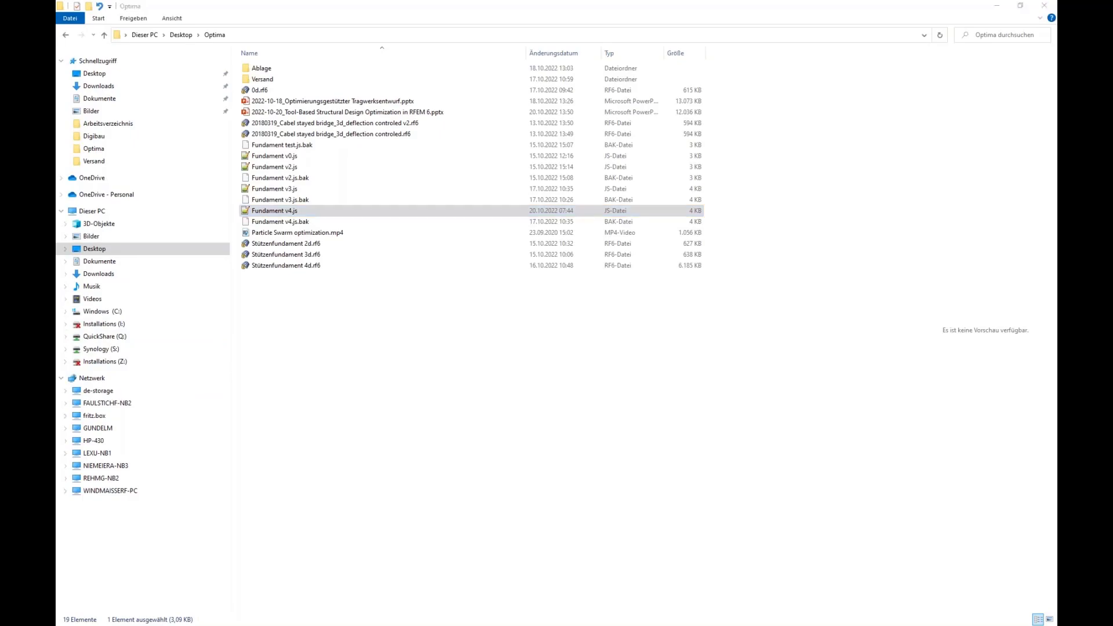
Start saving the RFEM model as a block and name the block Webinar Opti.
key(alt+Tab)
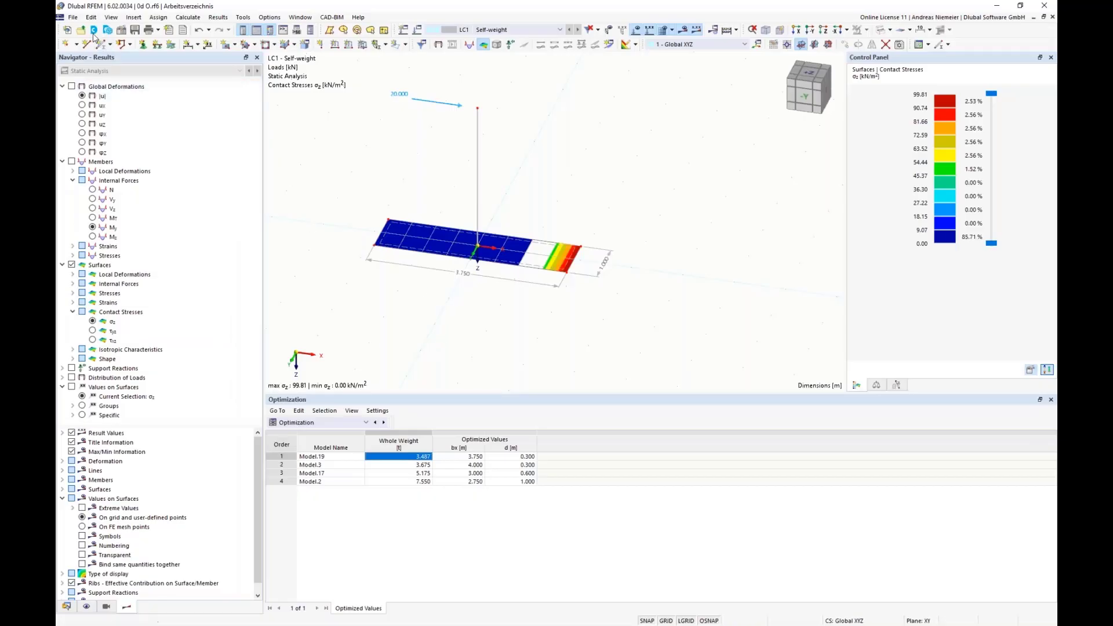
click(73, 17)
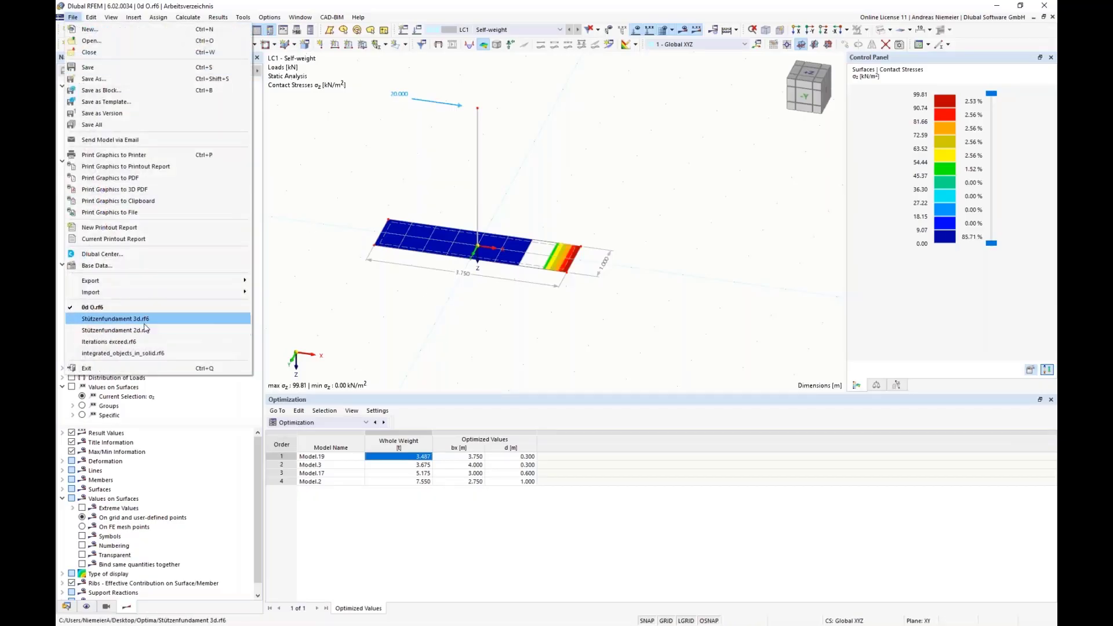
click(143, 90)
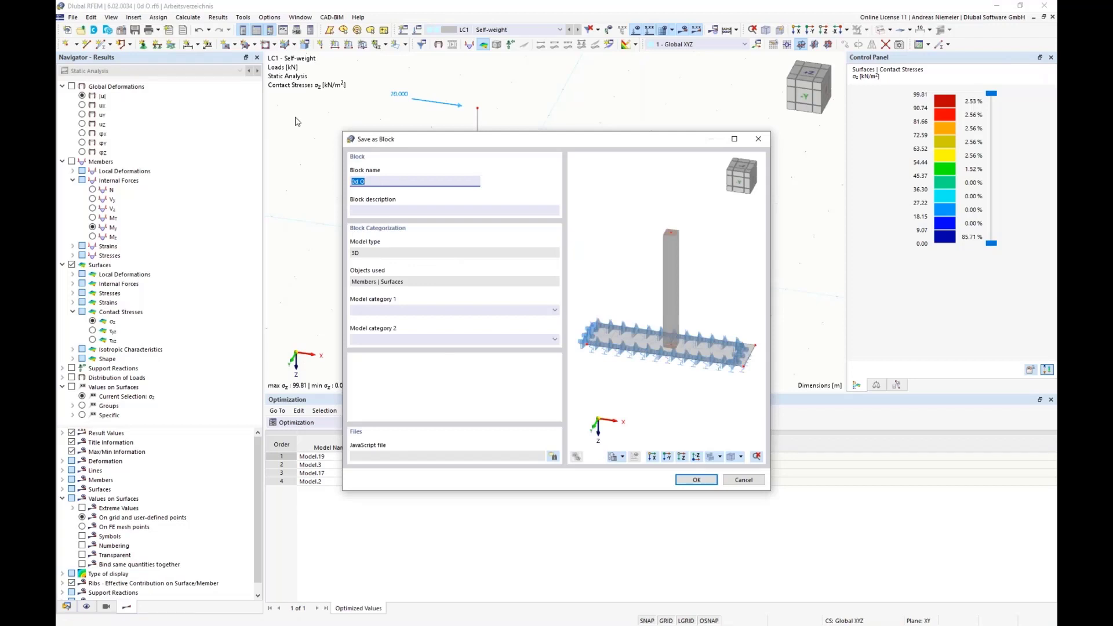
text(Webinar Opti)
click(371, 210)
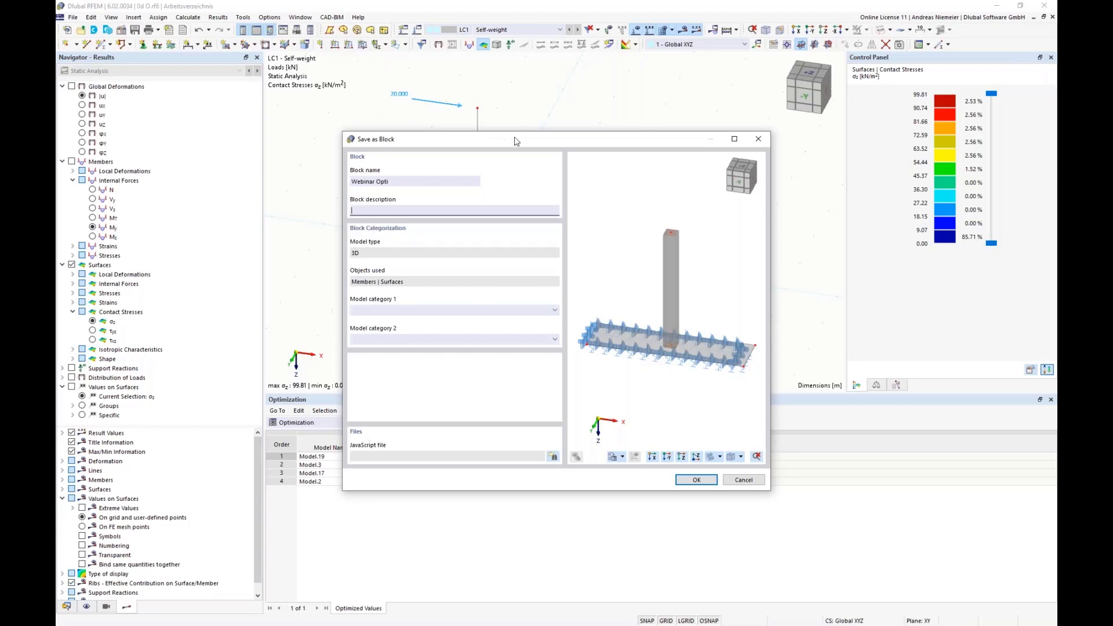
drag(516, 139, 207, 236)
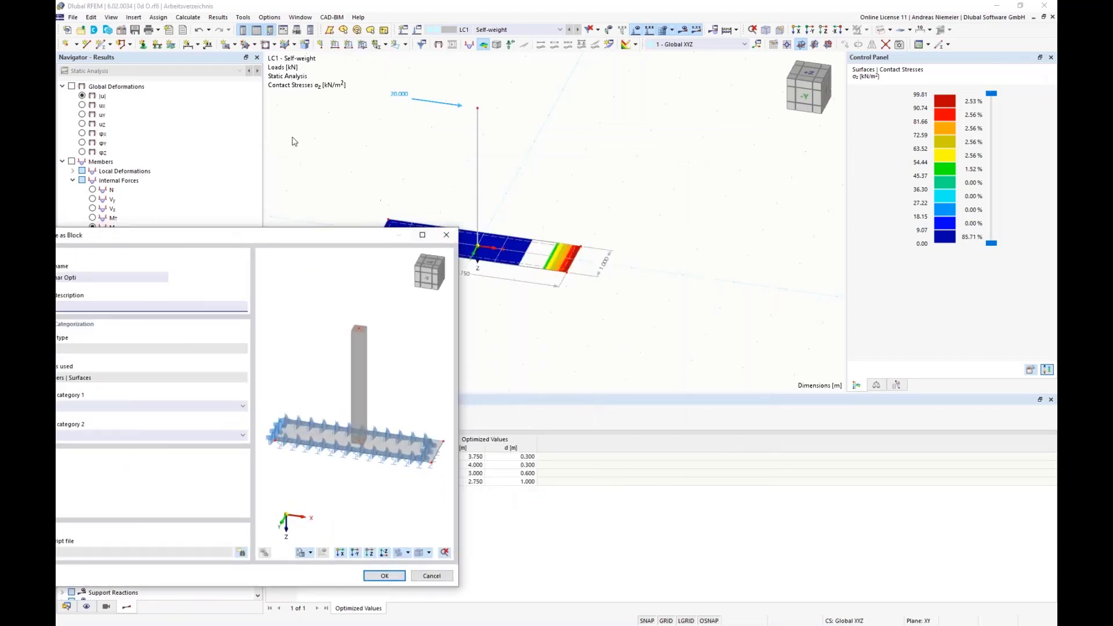
drag(297, 244, 561, 155)
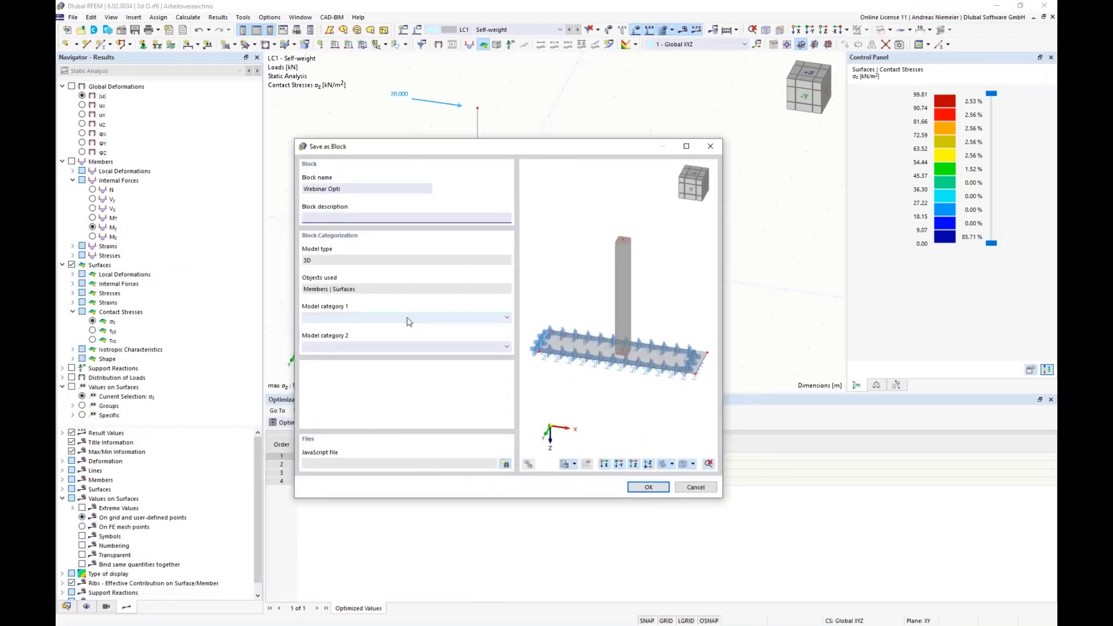
Set the block's model category 1 to Others.
click(347, 320)
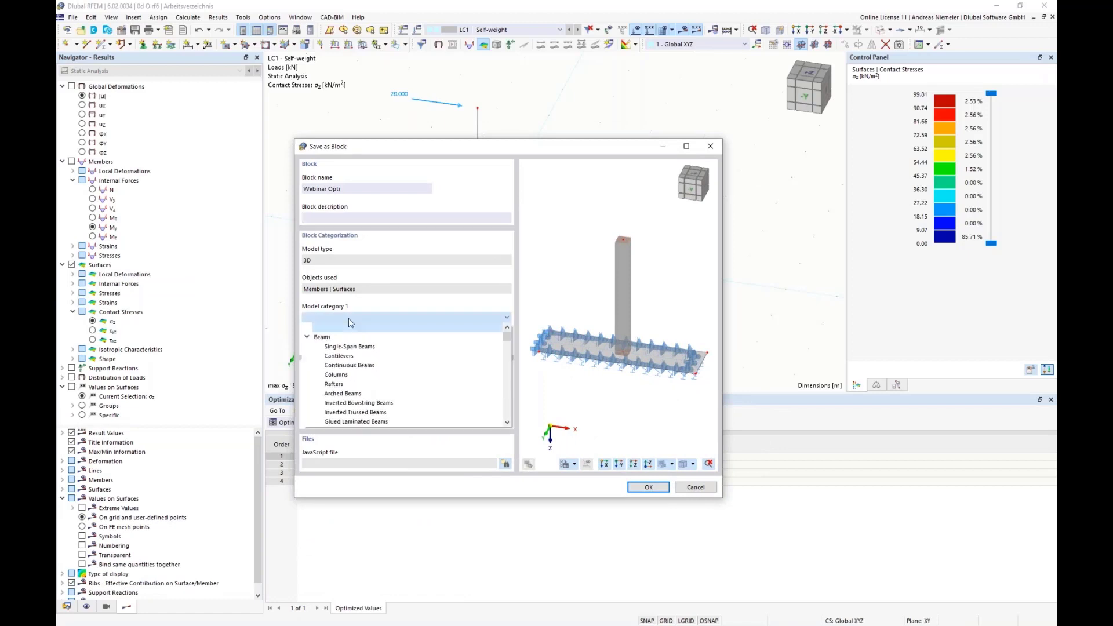
click(306, 337)
click(308, 347)
click(307, 356)
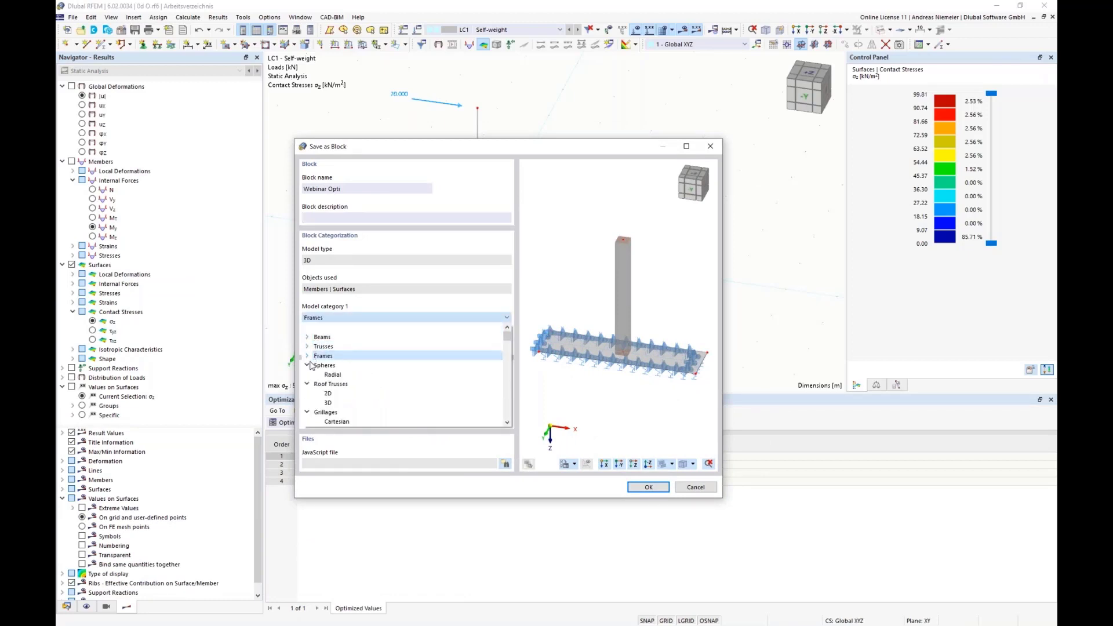
click(308, 366)
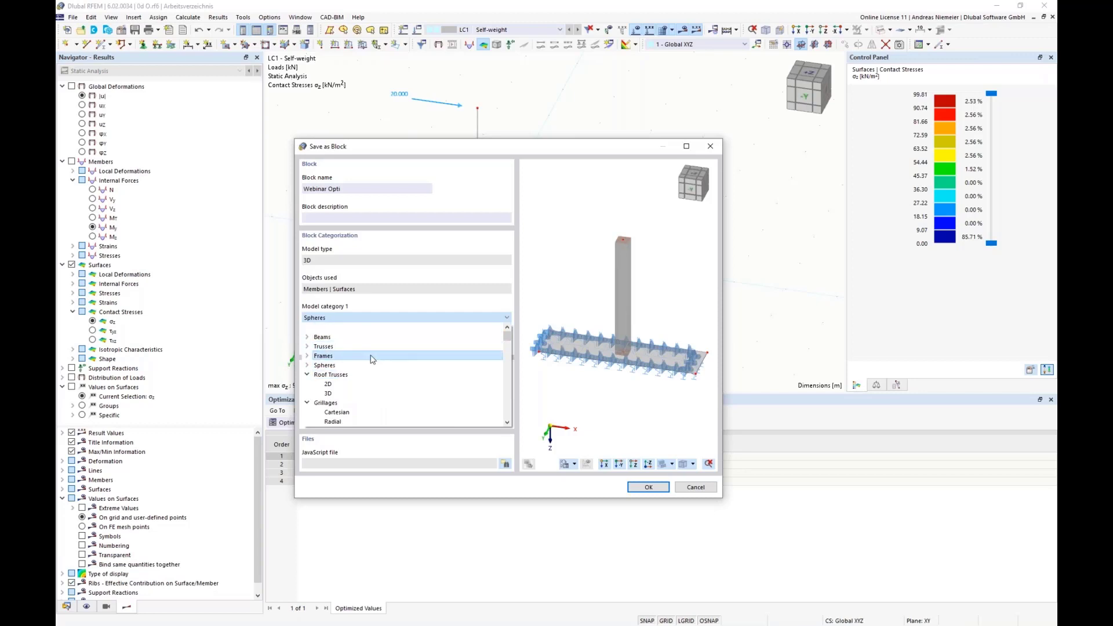
drag(507, 338, 503, 409)
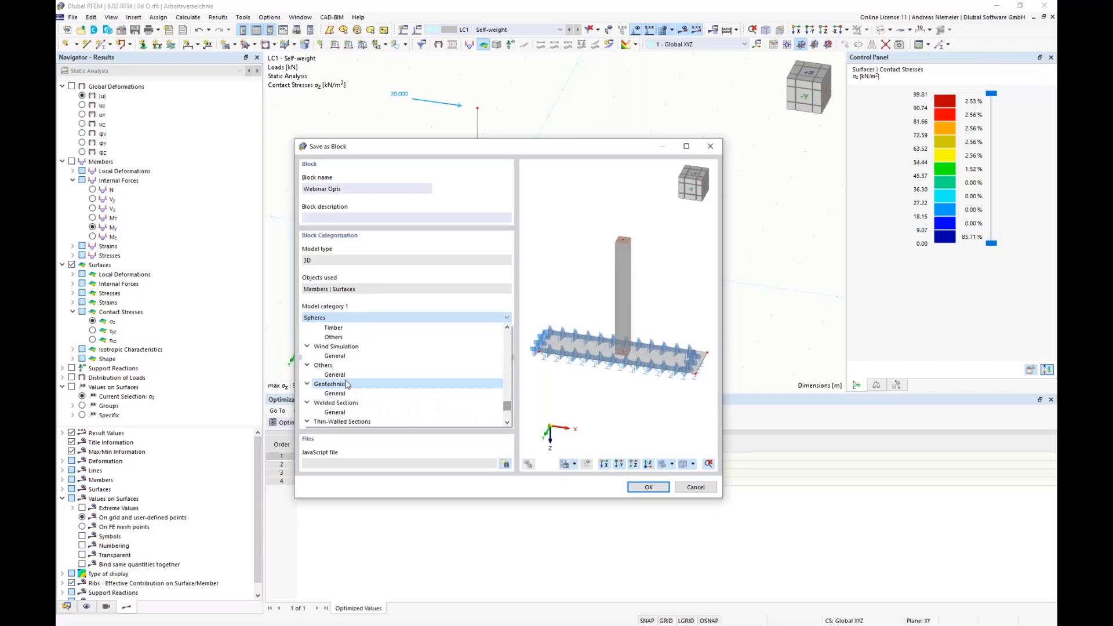
click(324, 366)
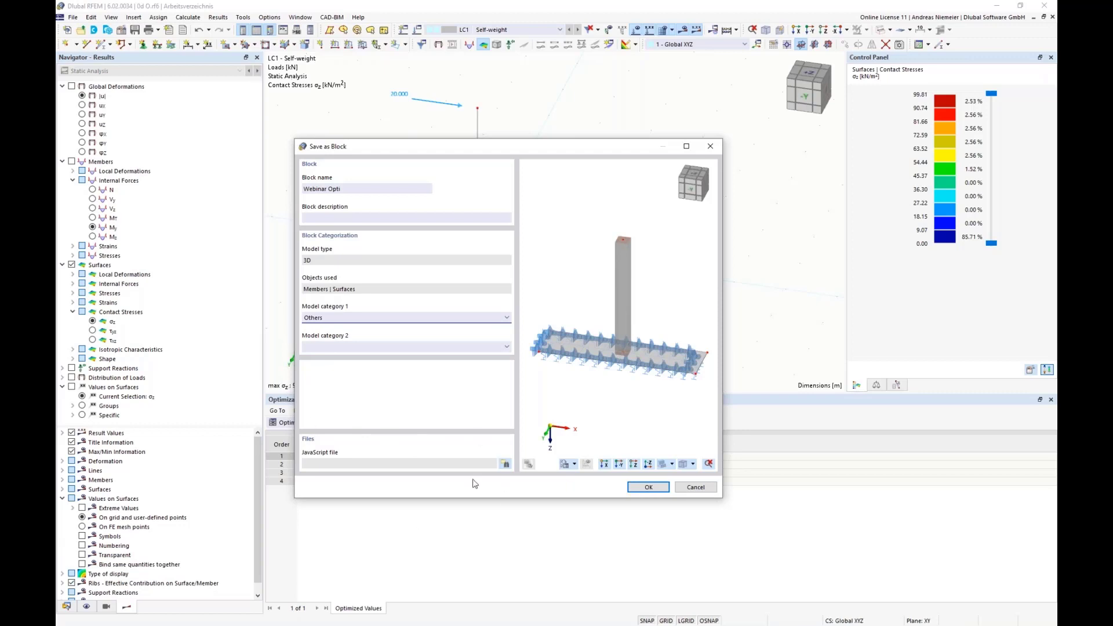
Attach Fundament v4.js as the block's JavaScript file and save the block.
click(505, 464)
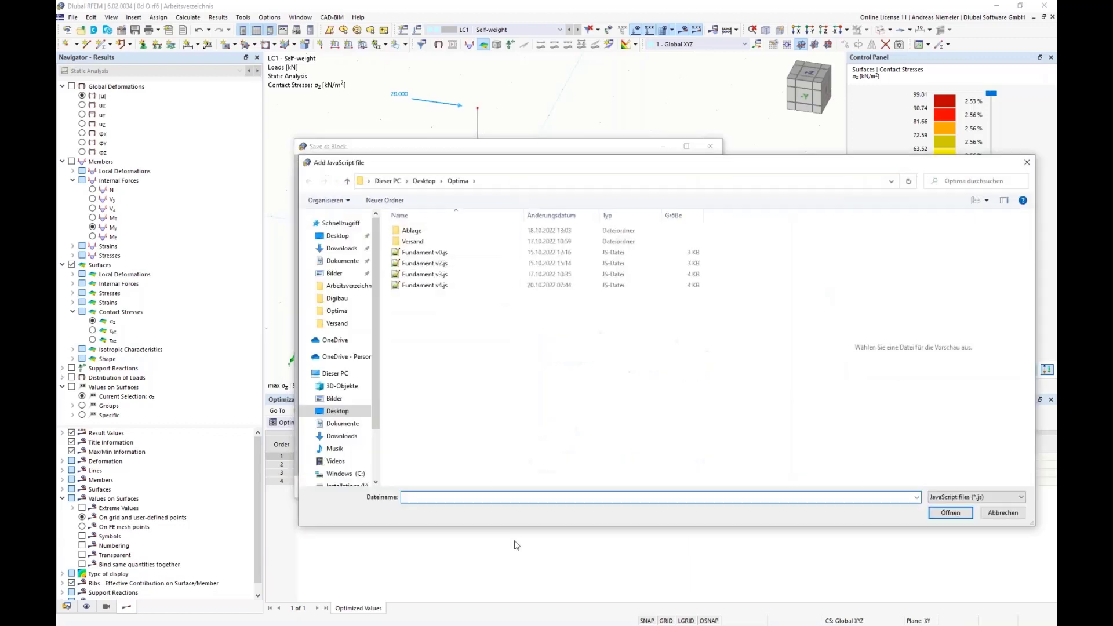
click(440, 286)
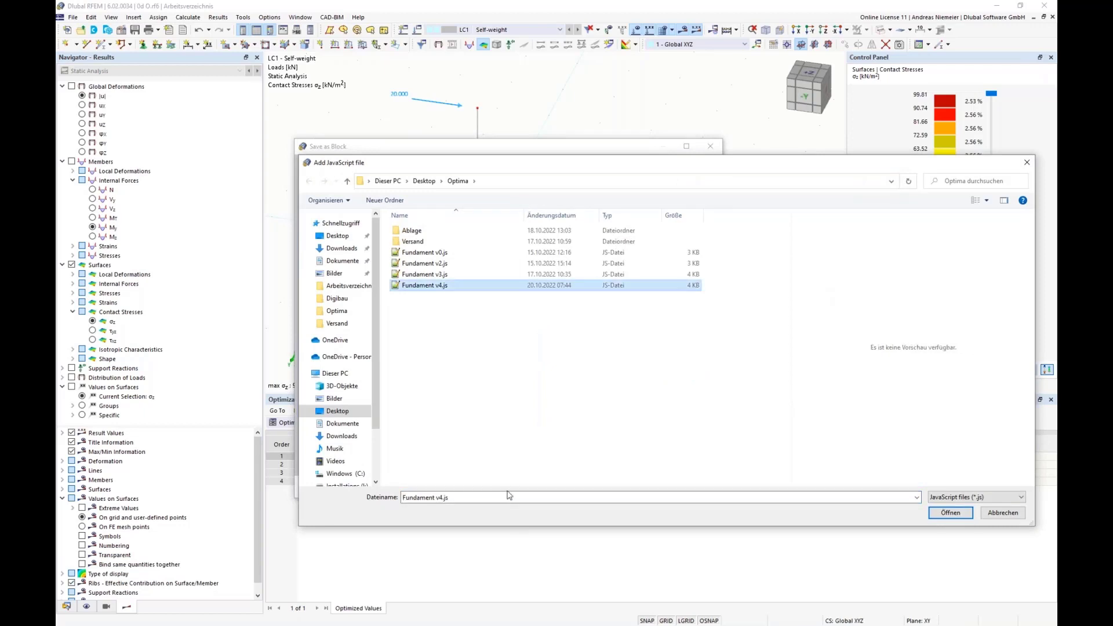
key(Return)
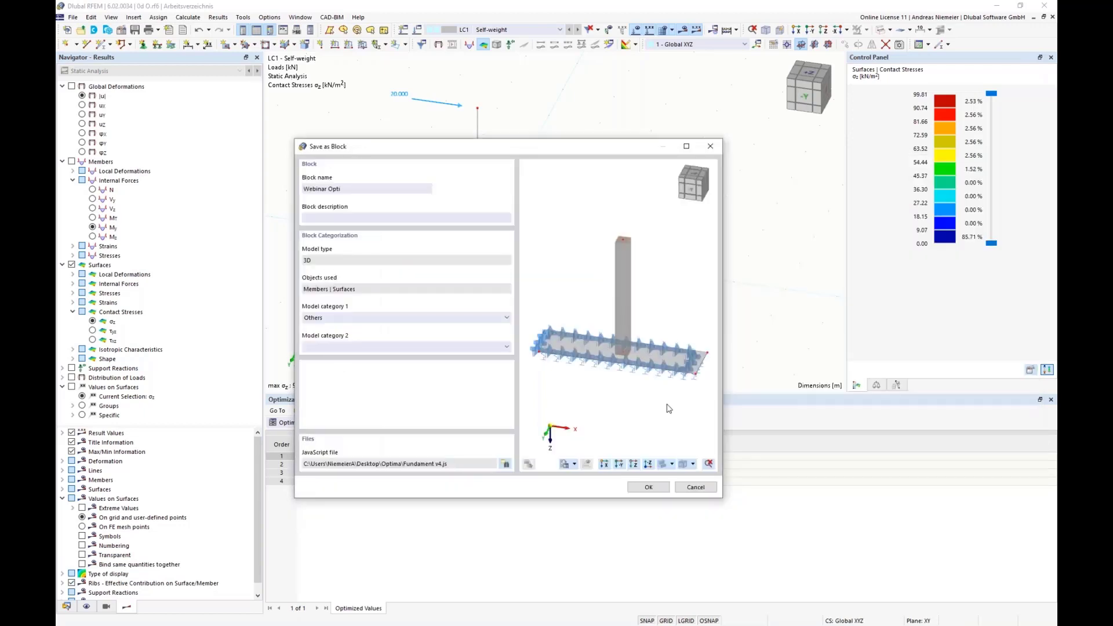
click(649, 487)
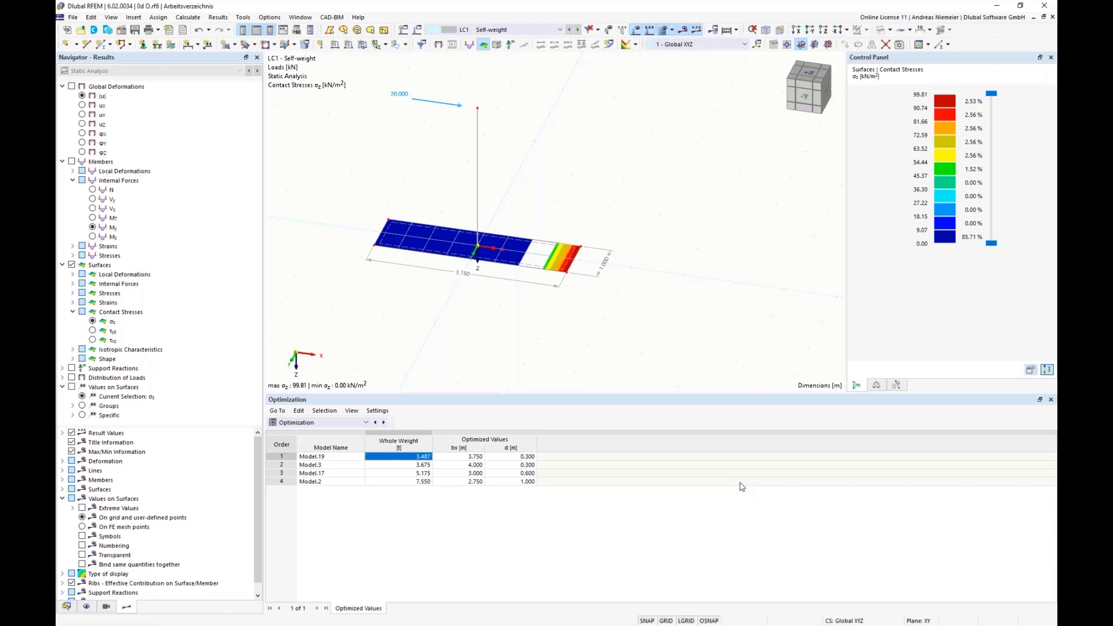
Select the entire column and foundation model in the work window and delete it.
scroll(443, 316, down, 2)
drag(342, 155, 719, 362)
key(Delete)
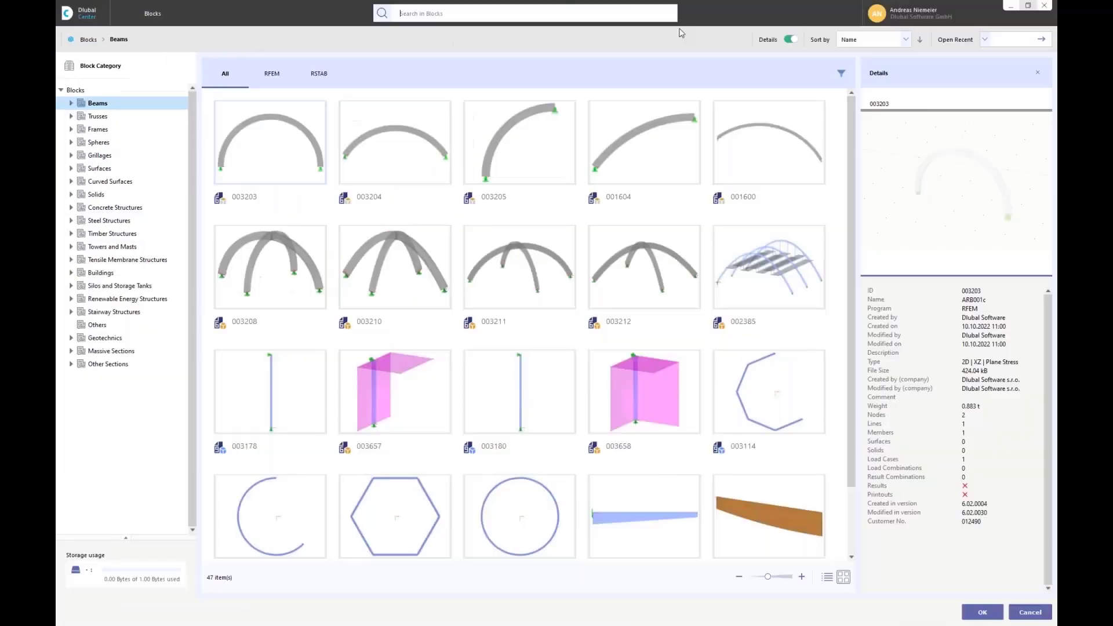
Load the Webinar Opti block from the Others category of the block library.
click(676, 20)
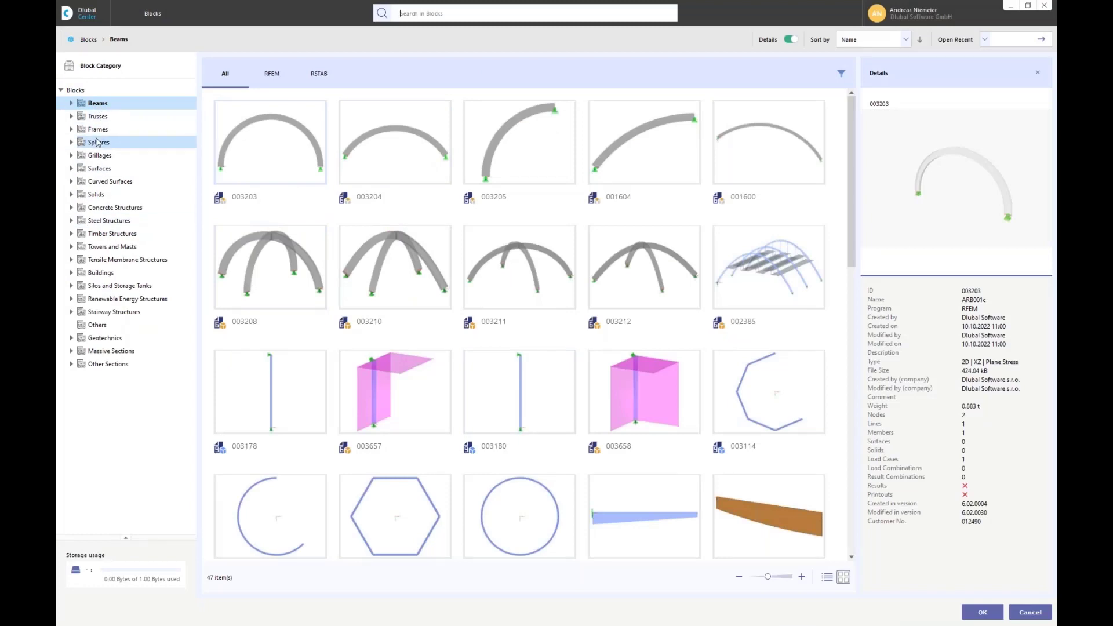
click(97, 324)
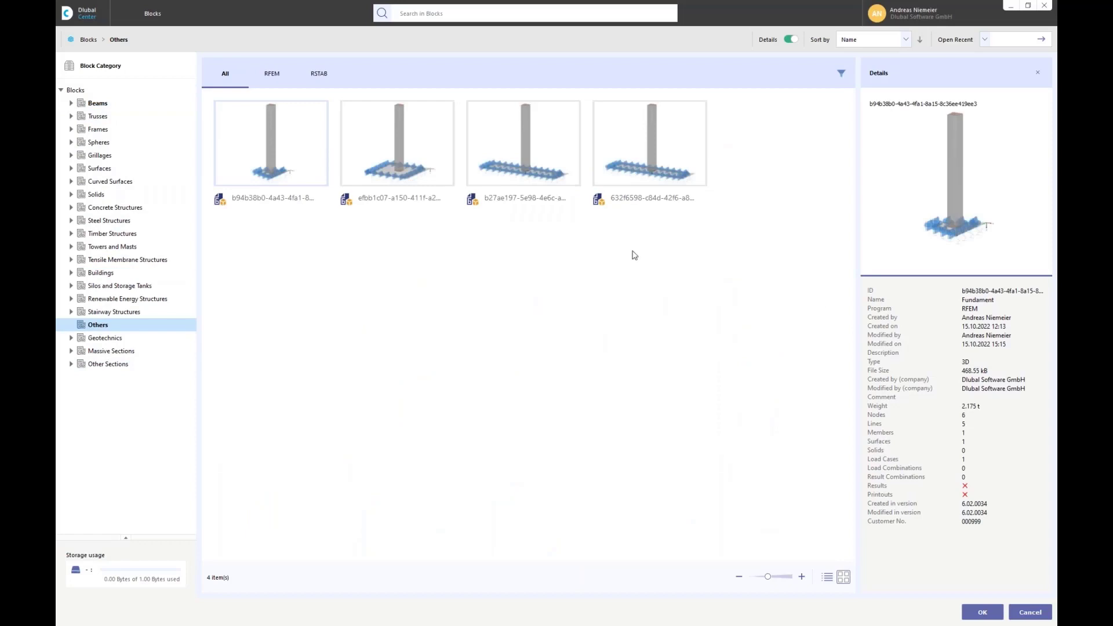
click(643, 157)
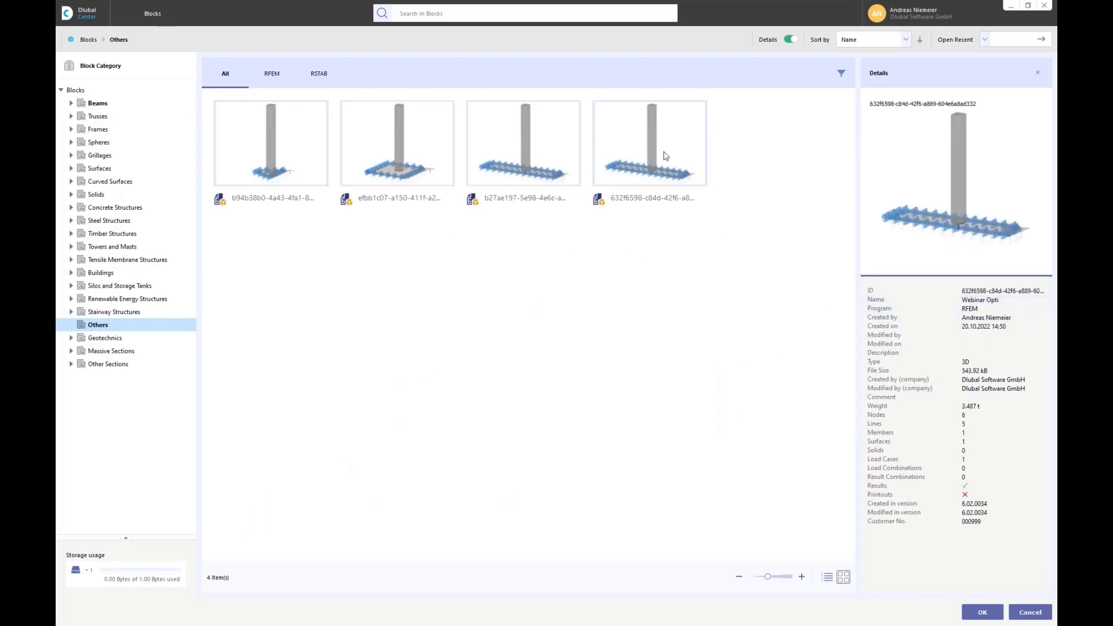
double_click(667, 149)
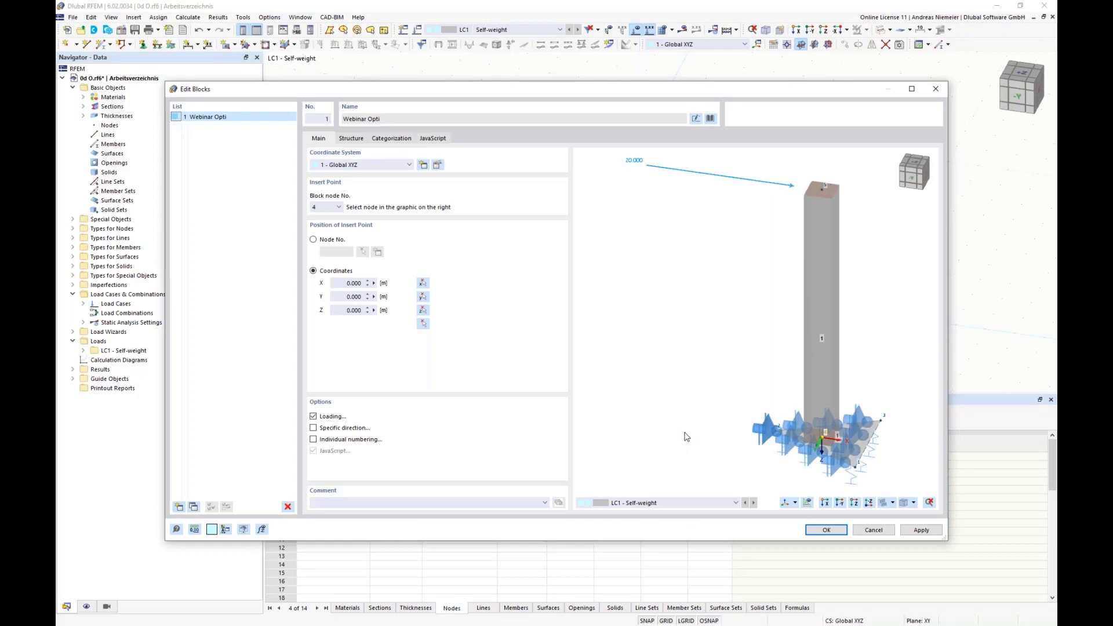
Examine the block's preview and its structure parameters for geometry, supports and horizontal load.
ctrl+middle_drag(781, 296, 735, 288)
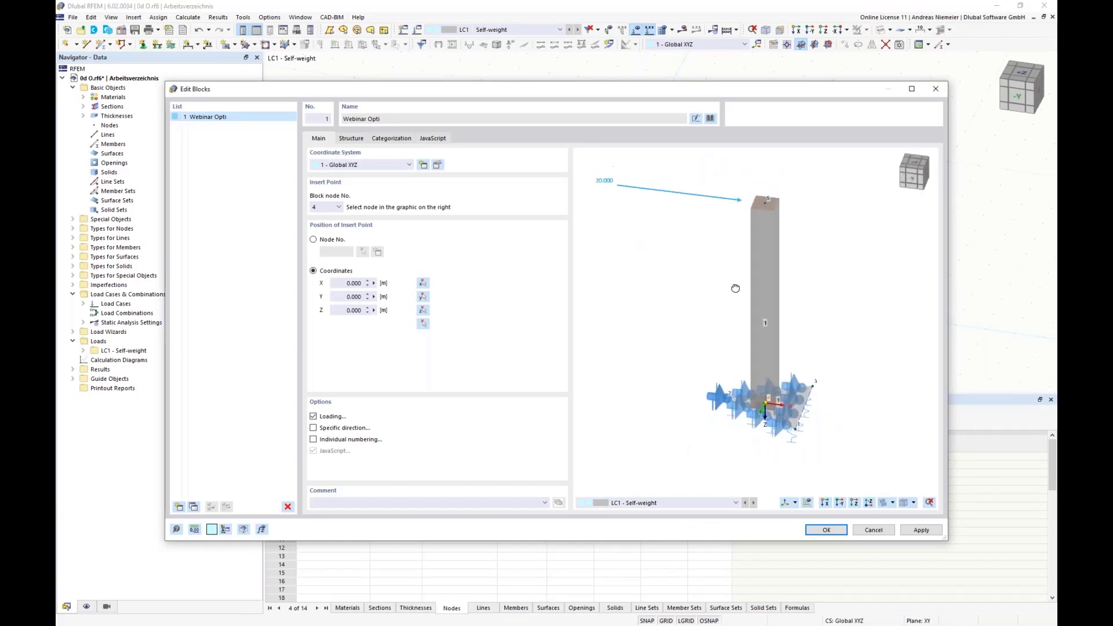
scroll(761, 444, up, 3)
scroll(676, 397, down, 3)
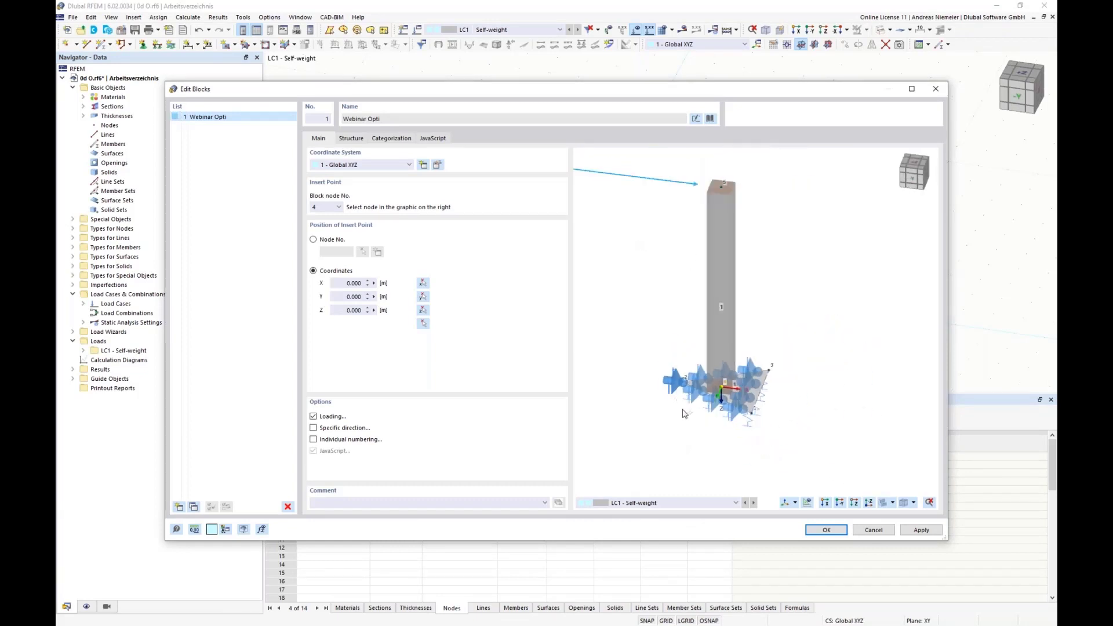
scroll(682, 413, down, 3)
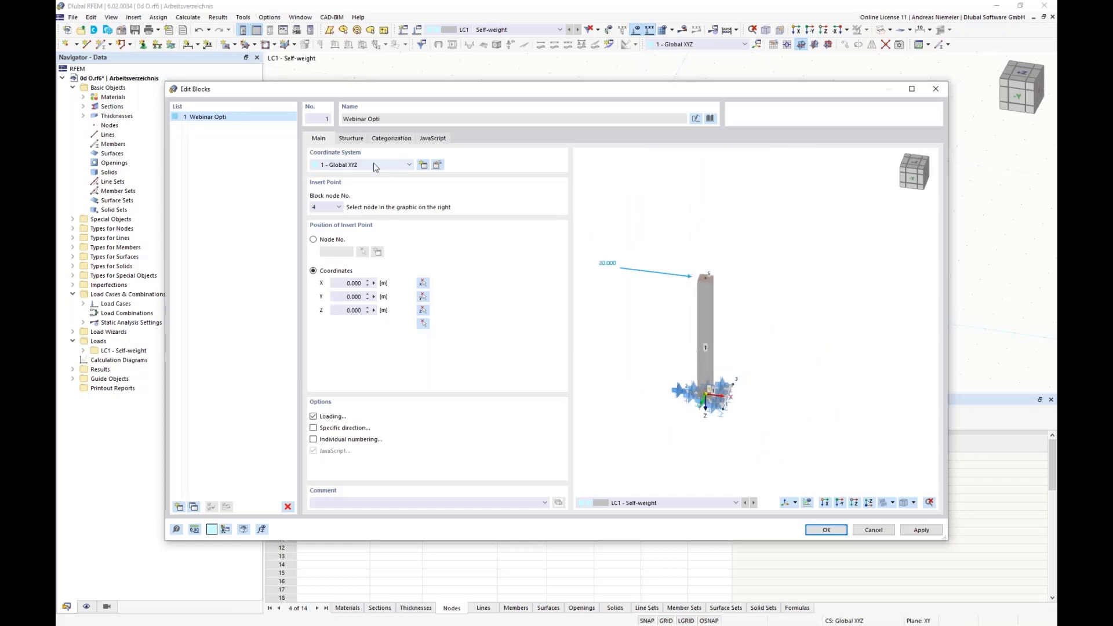
click(351, 139)
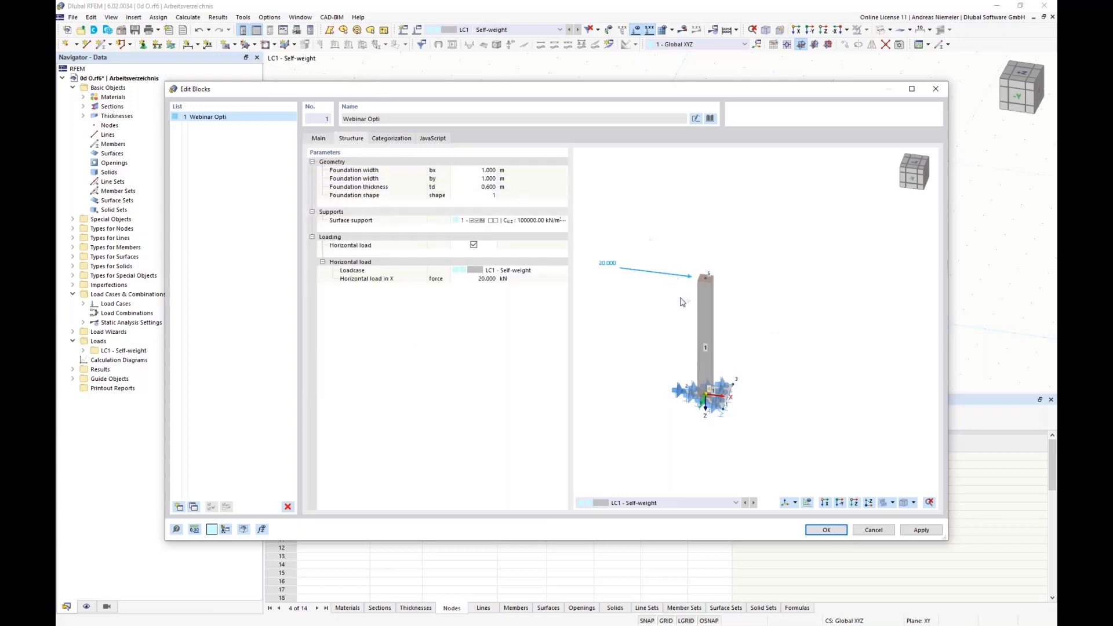
scroll(683, 322, up, 2)
scroll(718, 304, up, 2)
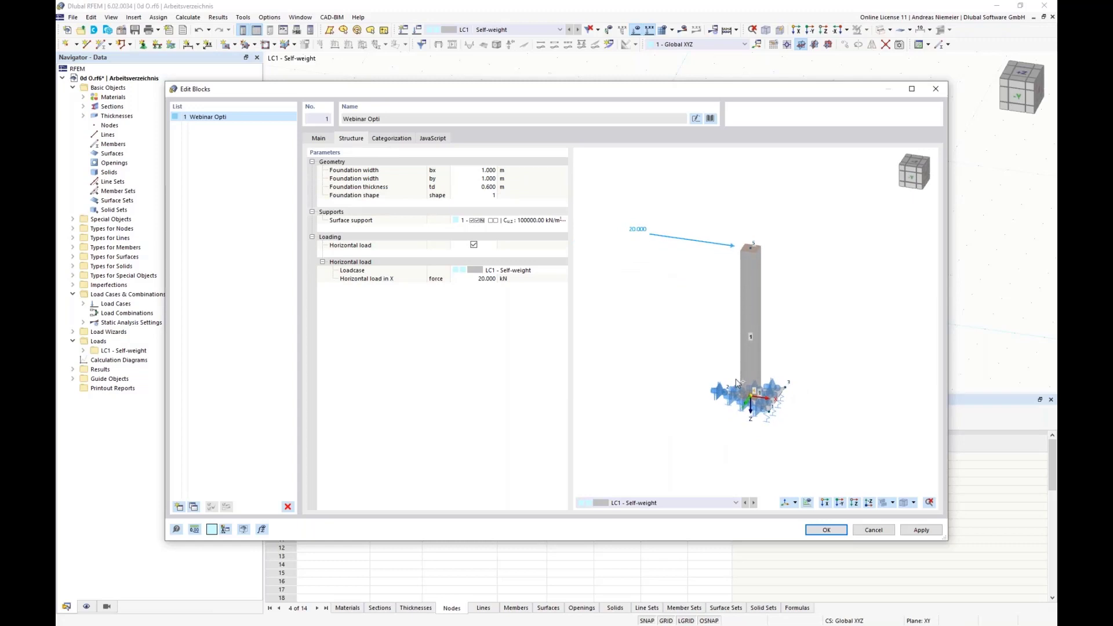
scroll(746, 318, up, 2)
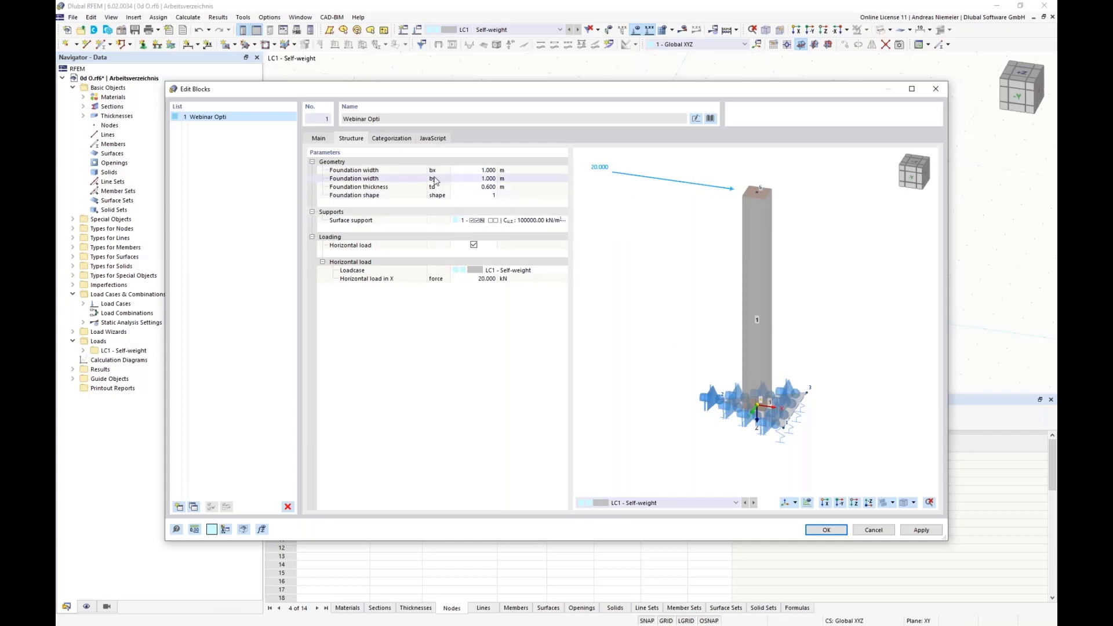
Set the block's foundation widths to 2.250 m for bx and 1.750 m for by.
click(487, 171)
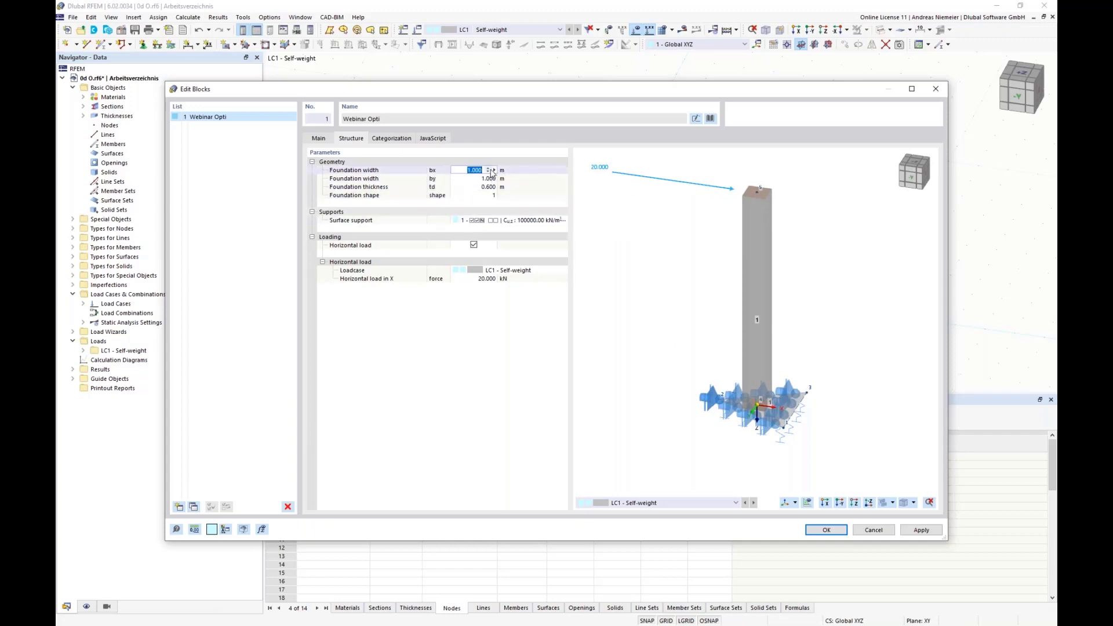
click(488, 169)
click(488, 169)
click(489, 169)
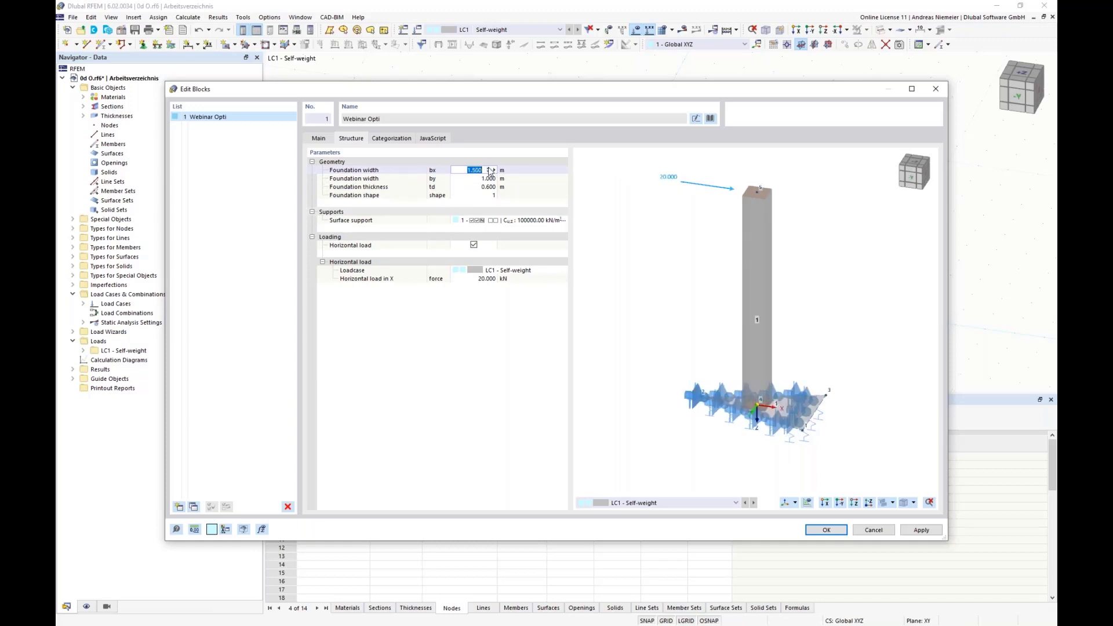
click(489, 168)
click(489, 169)
click(486, 179)
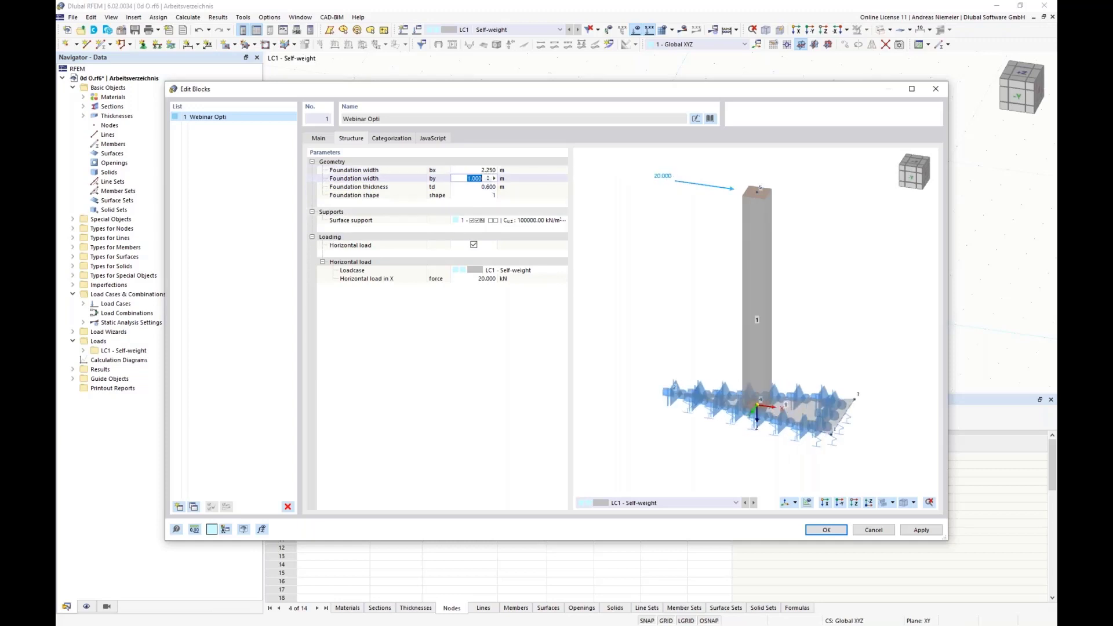
click(489, 177)
click(489, 177)
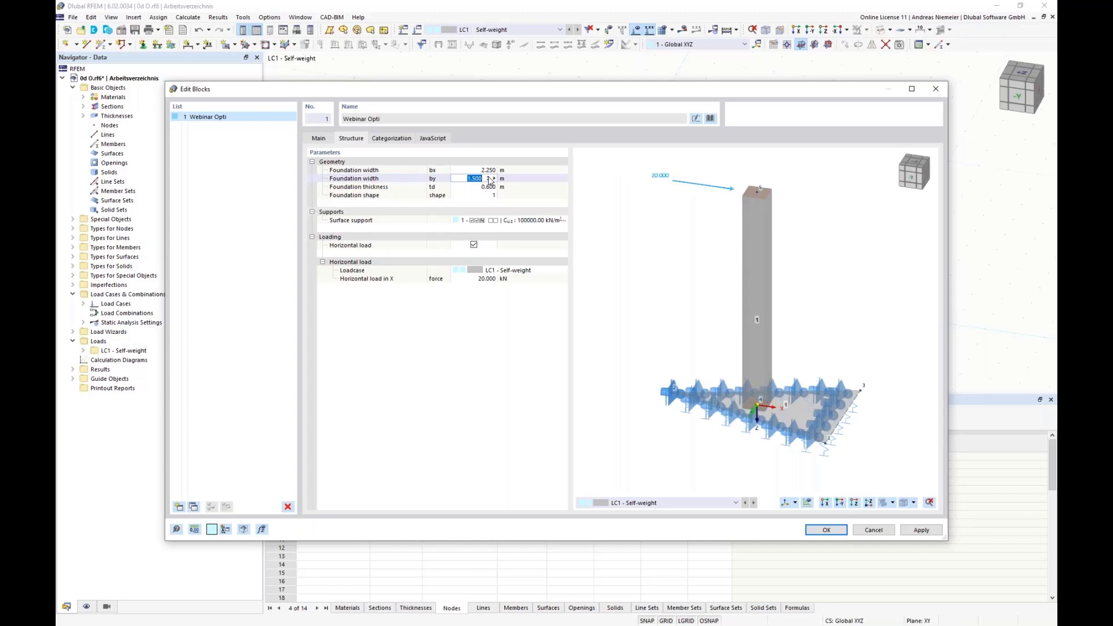
click(489, 177)
Switch the block's foundation shape through 2 to 3.
click(487, 186)
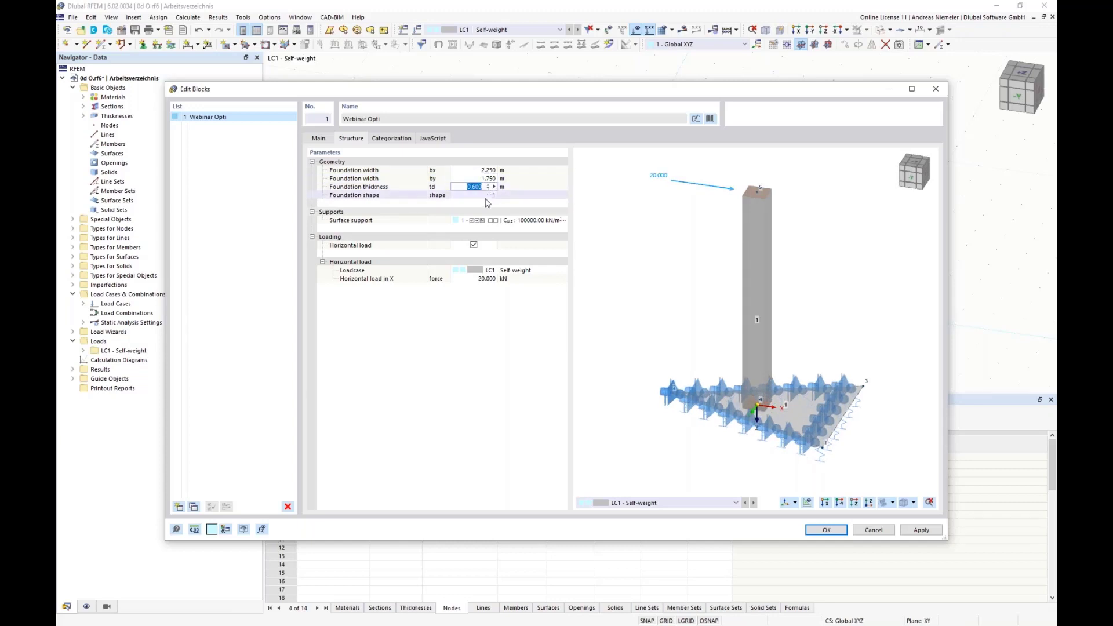
click(487, 196)
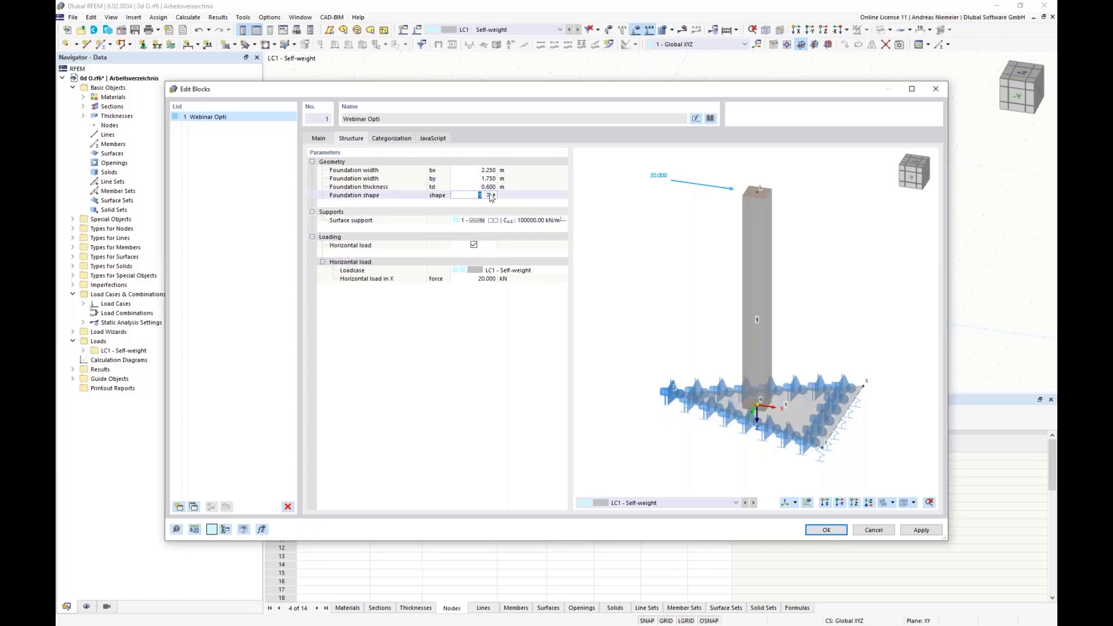
click(491, 196)
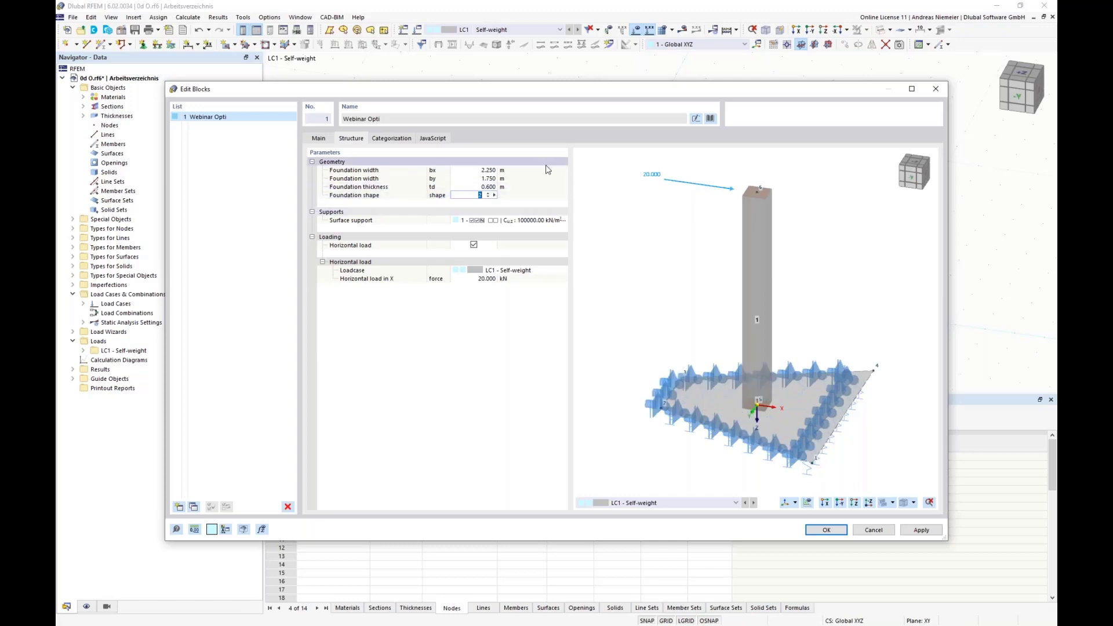
click(488, 193)
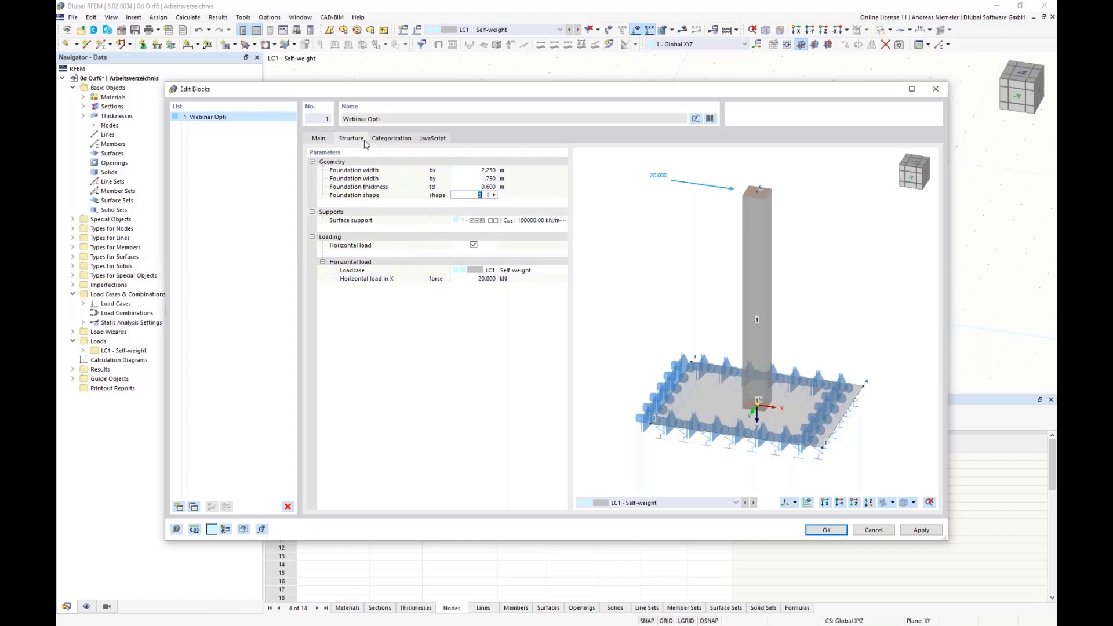
Examine the block's categorization and compare the script's input_data function with the structure parameters.
click(390, 137)
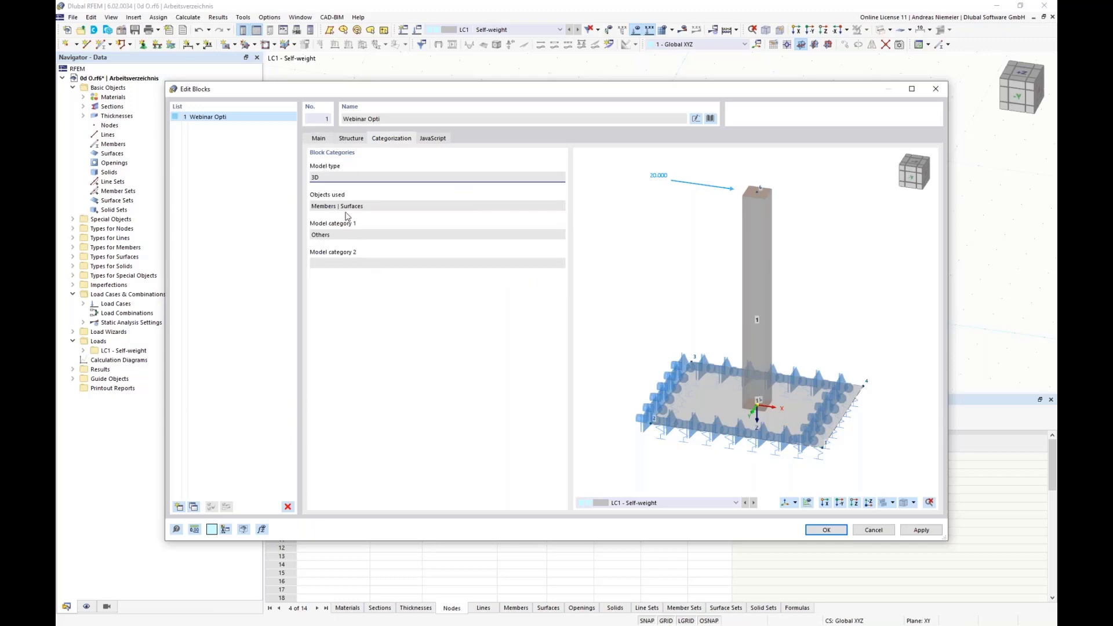
click(423, 138)
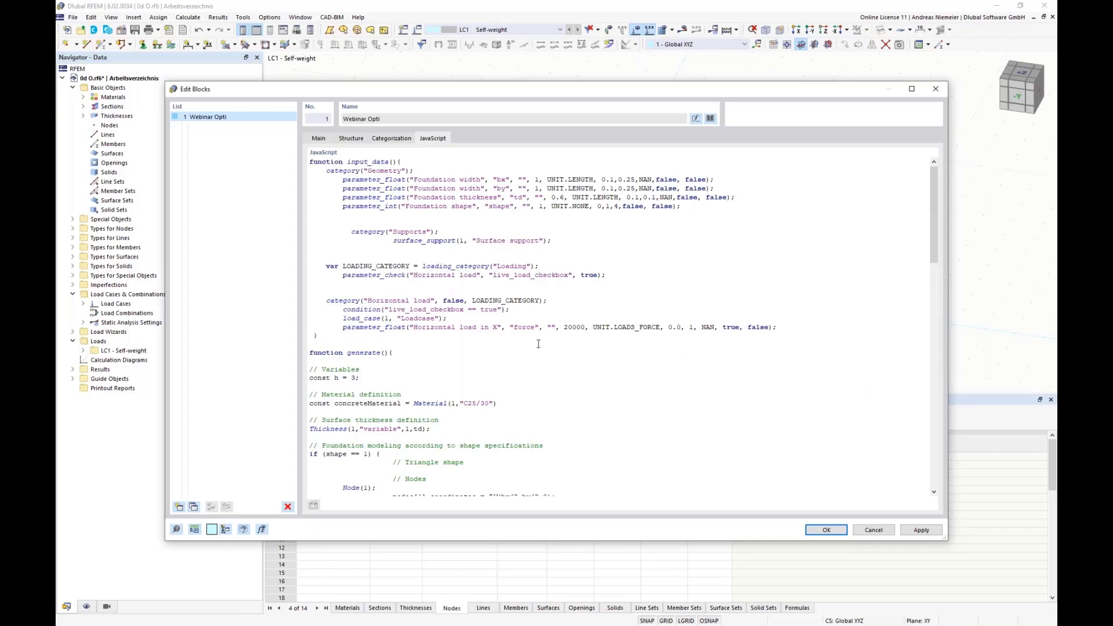
drag(310, 162, 439, 347)
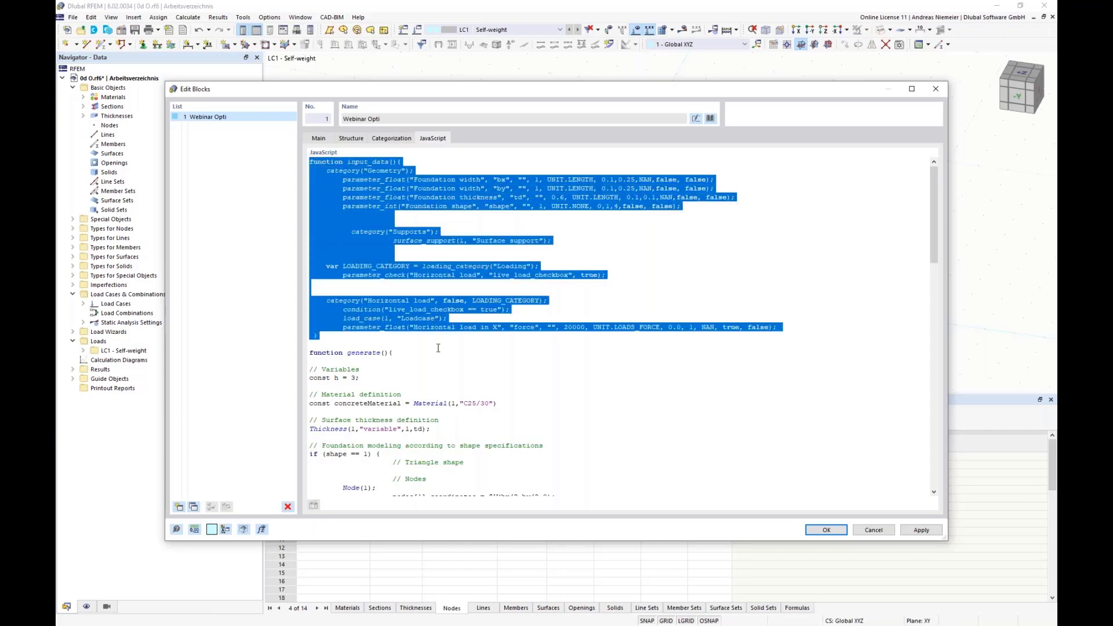
click(439, 349)
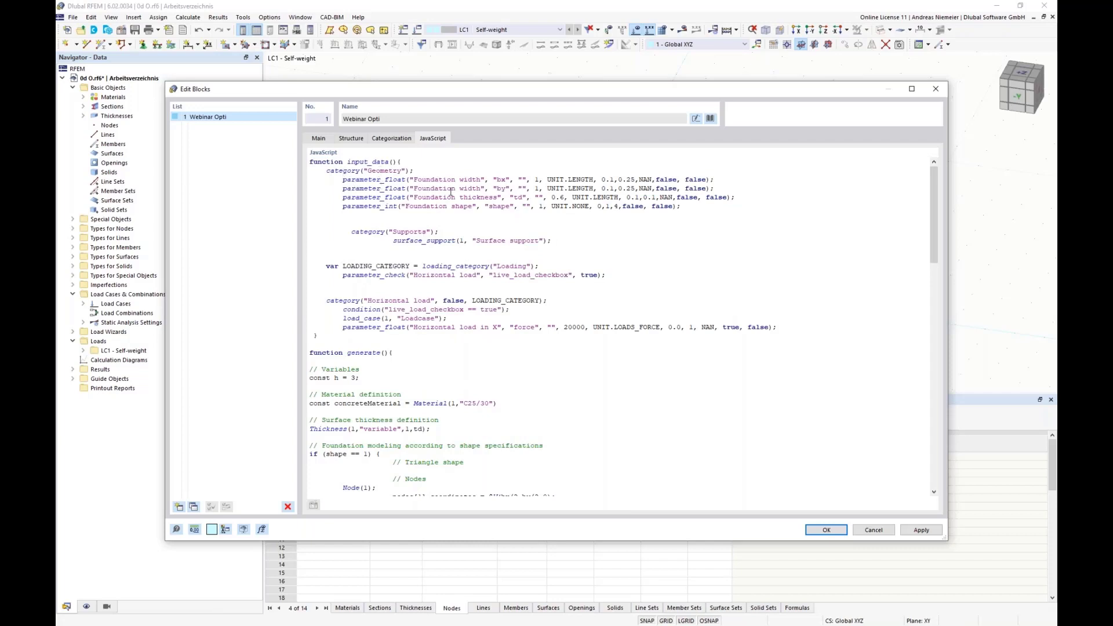
mouse_move(438, 180)
mouse_down()
mouse_move(473, 179)
mouse_move(446, 188)
mouse_move(454, 189)
mouse_up()
drag(735, 197, 453, 206)
click(412, 225)
click(345, 139)
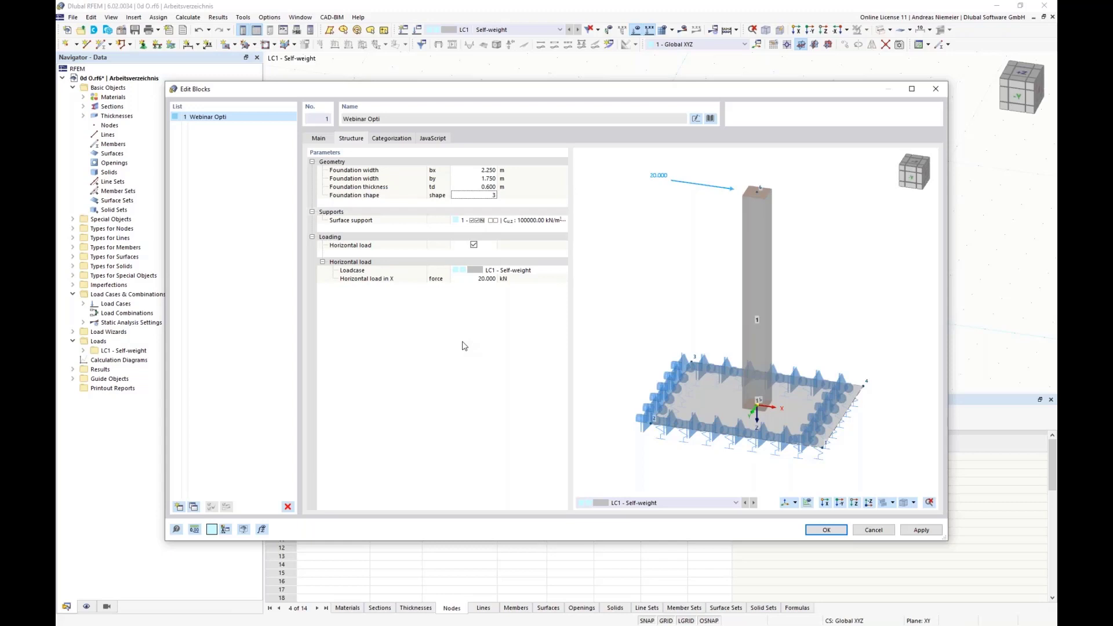
Examine the start of the script's generate function, including the height variable and concrete material definition.
click(436, 139)
drag(312, 353, 499, 404)
drag(425, 428, 422, 365)
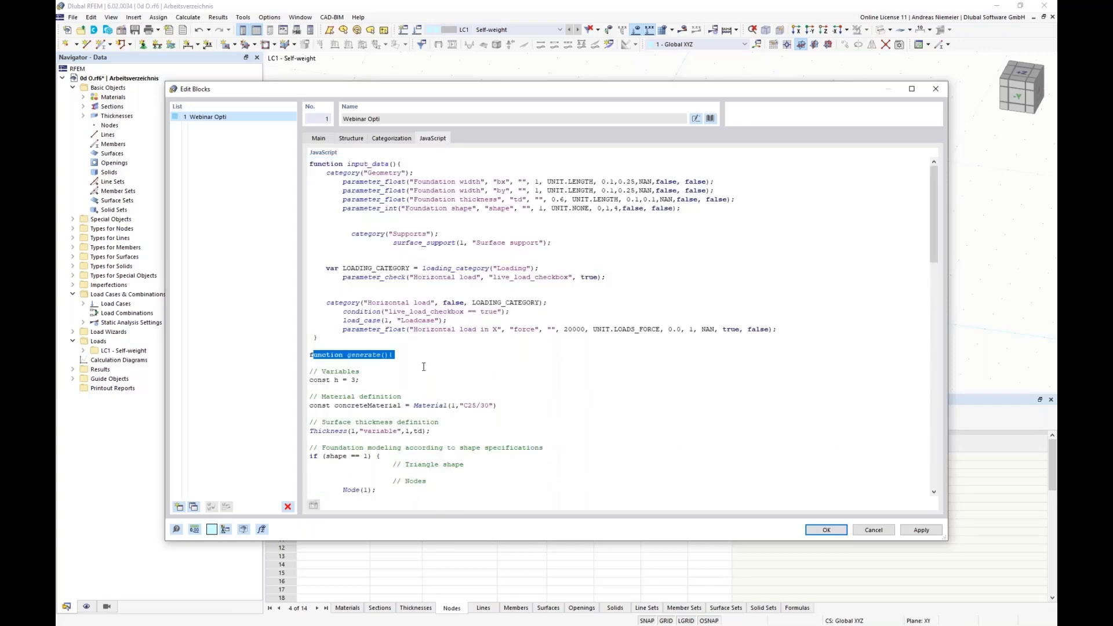
click(443, 370)
scroll(452, 381, down, 2)
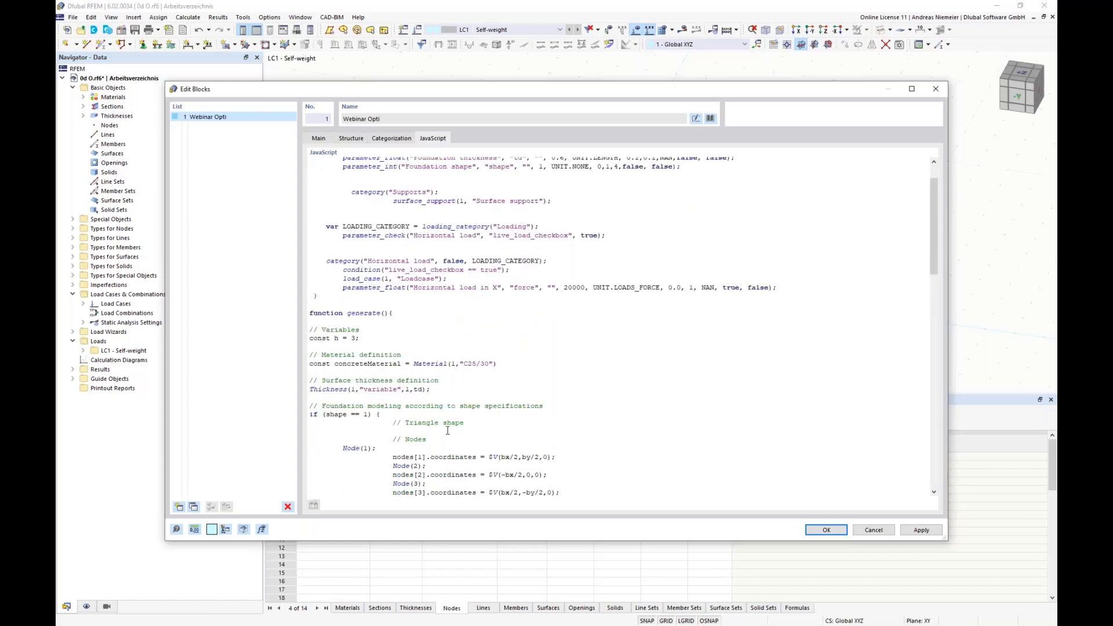
drag(362, 341, 307, 339)
click(369, 378)
drag(498, 364, 309, 364)
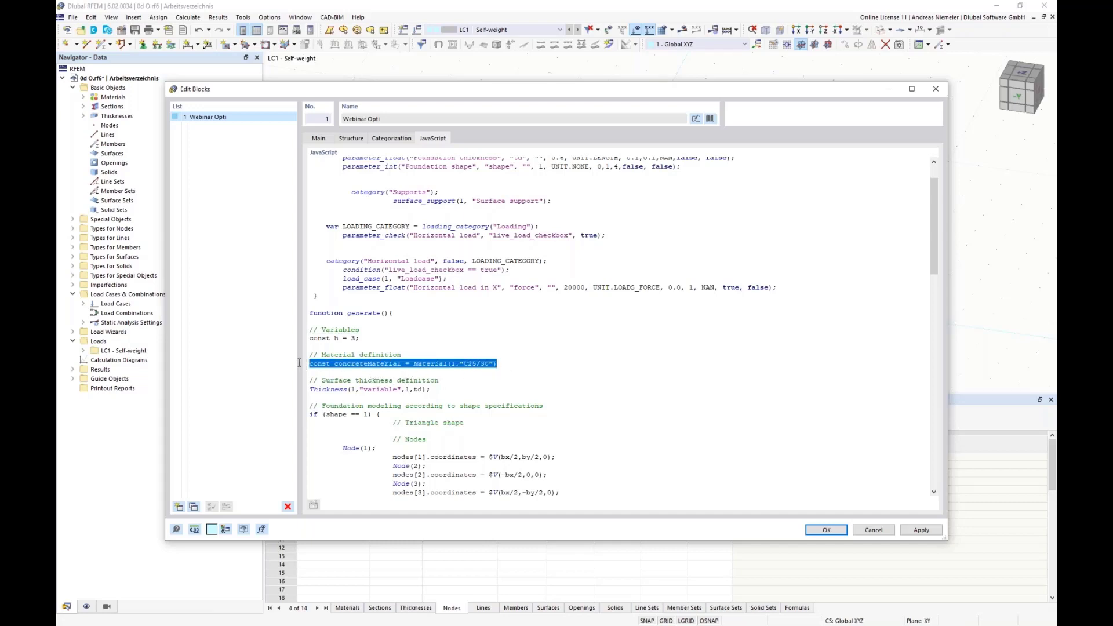
click(313, 364)
Read through the script's foundation shape branches, surface bedding, column definition and load case code.
scroll(364, 390, down, 3)
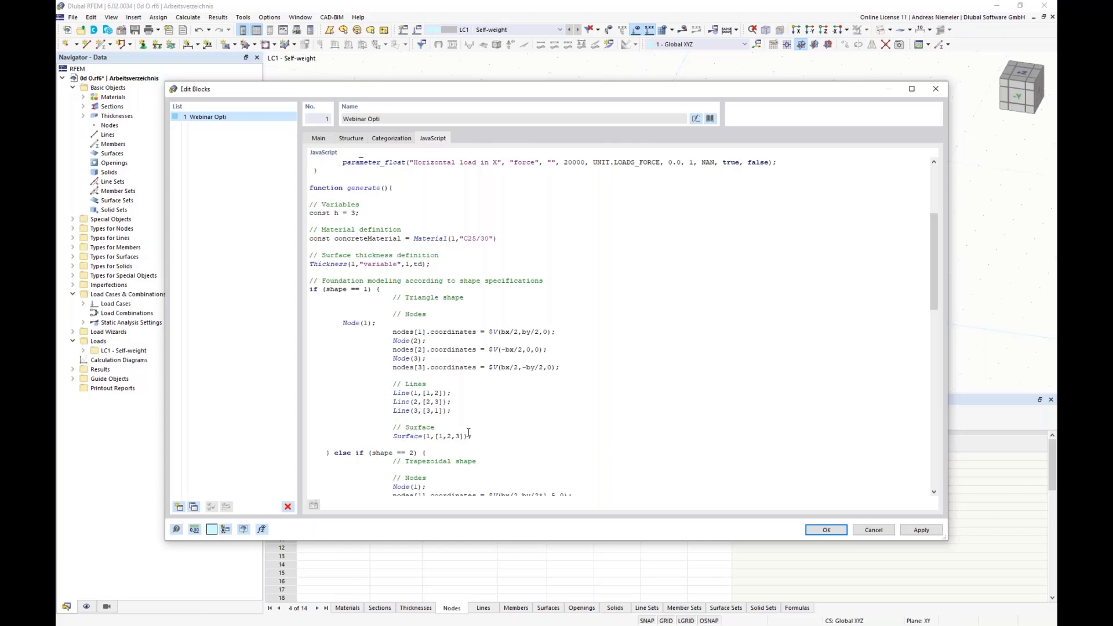
scroll(419, 300, down, 6)
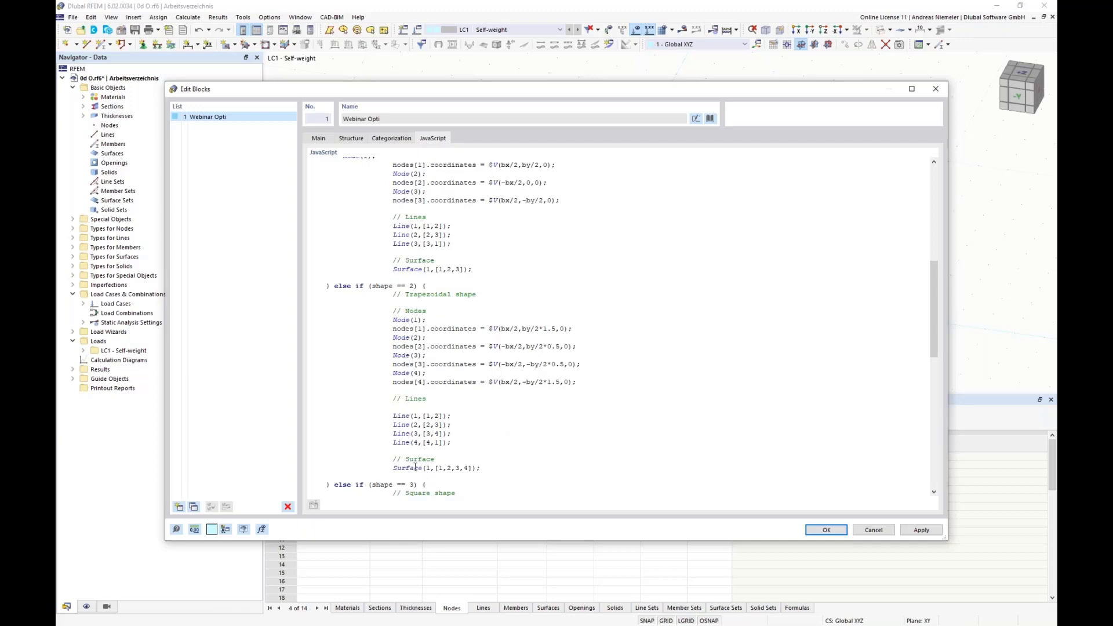
scroll(502, 430, down, 8)
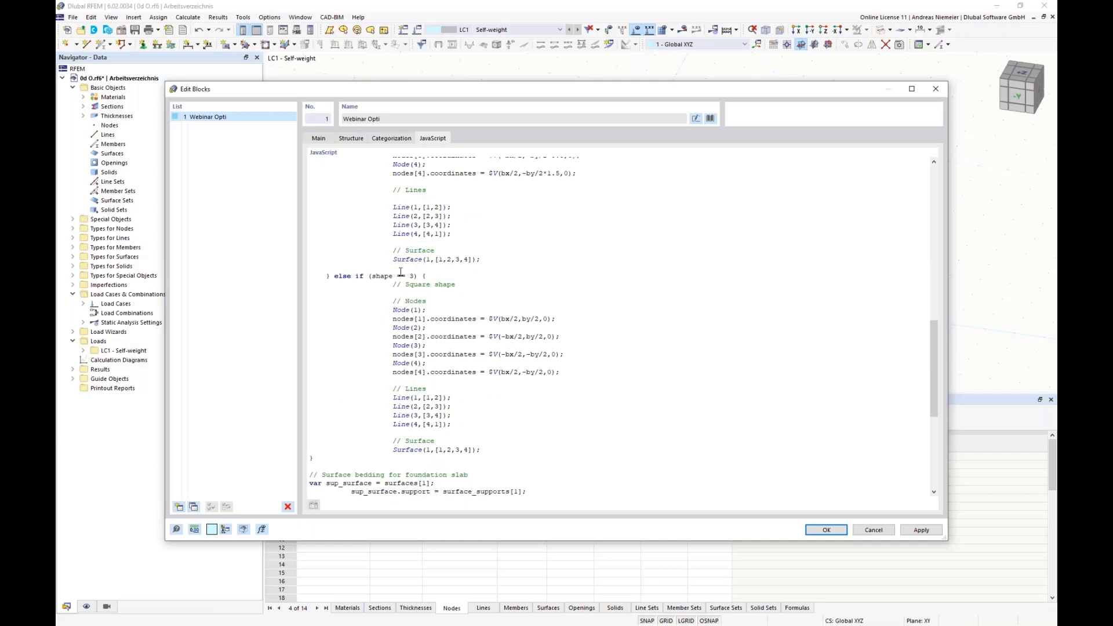
scroll(427, 428, down, 3)
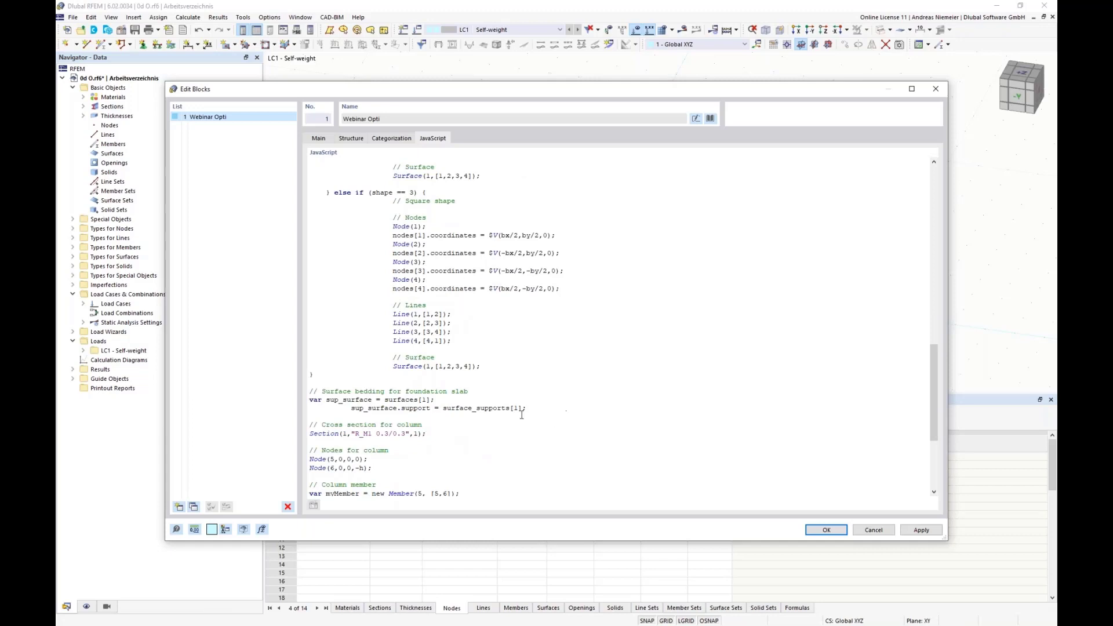
scroll(341, 378, down, 2)
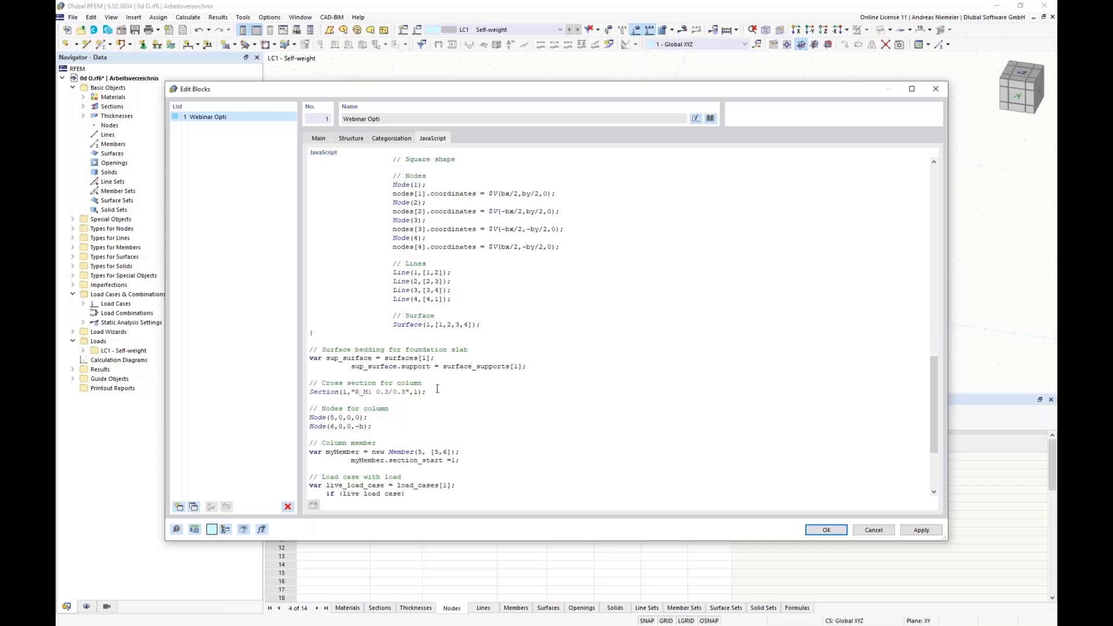
scroll(398, 368, down, 2)
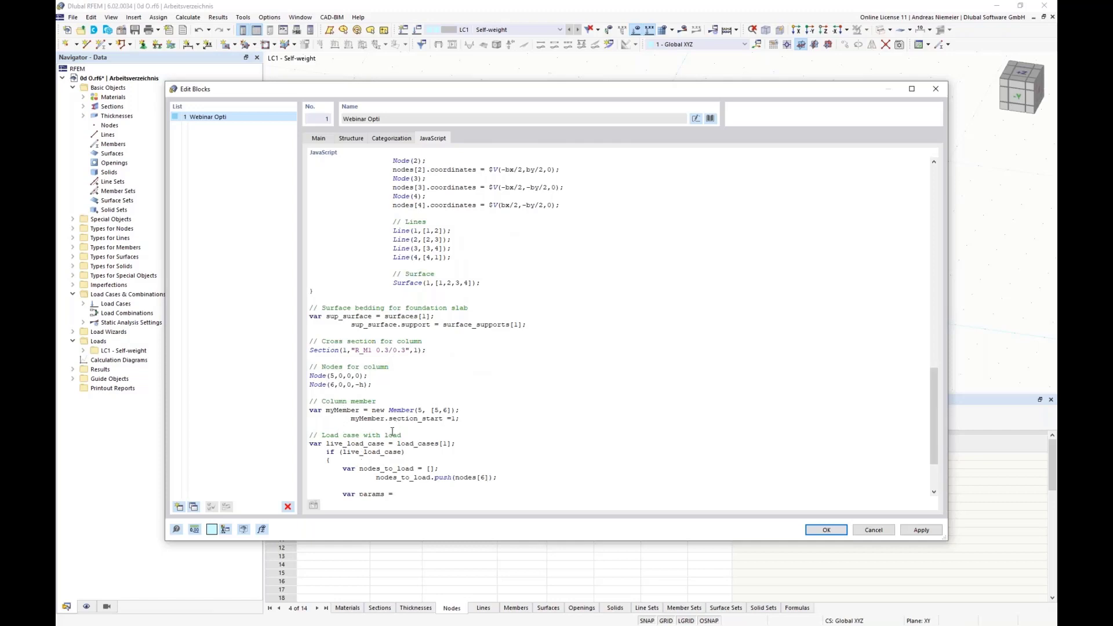
scroll(392, 432, down, 3)
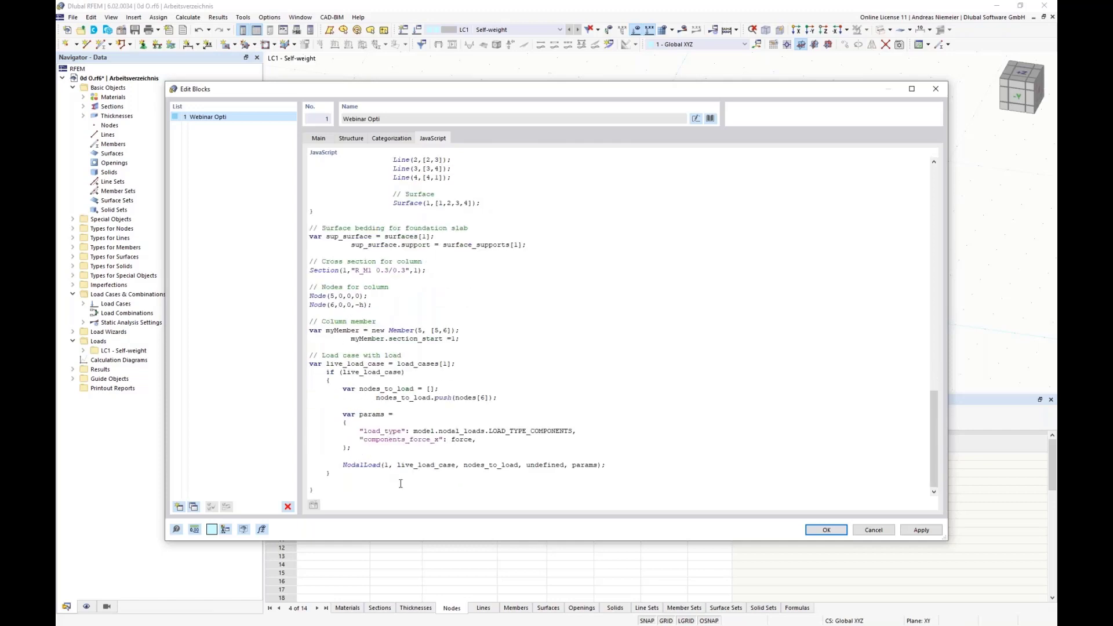
Trace the force variable from the nodal load code back to its horizontal load parameter in input_data.
drag(472, 440, 455, 438)
scroll(521, 375, up, 20)
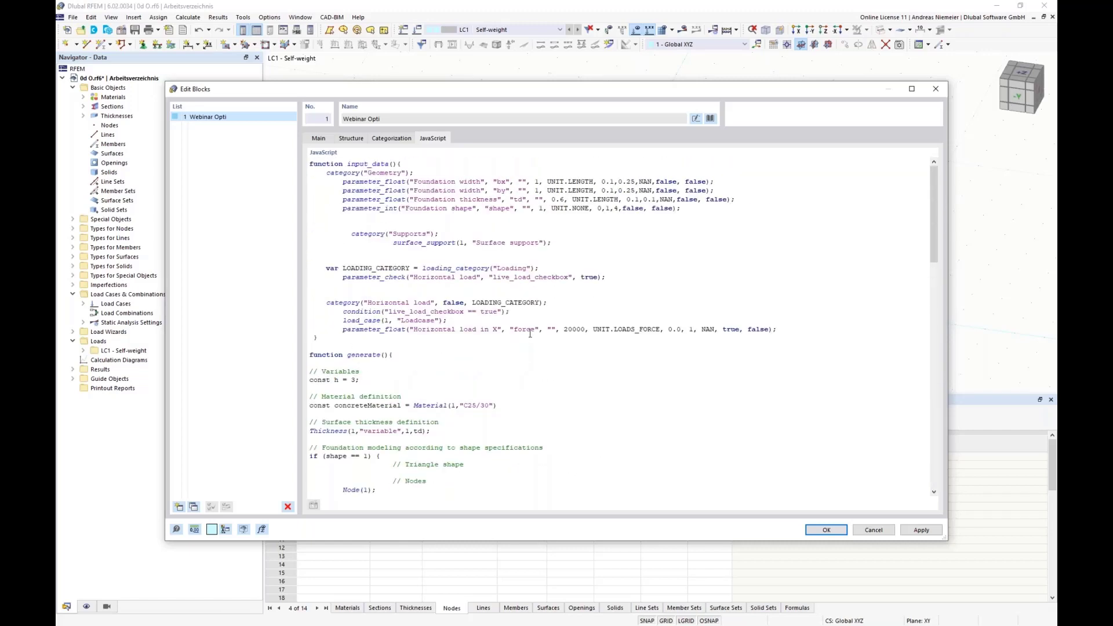
mouse_move(532, 330)
mouse_down()
mouse_move(557, 330)
mouse_move(518, 330)
mouse_up()
click(574, 330)
Insert the configured Webinar Opti block into the model and select it in the work window.
click(351, 139)
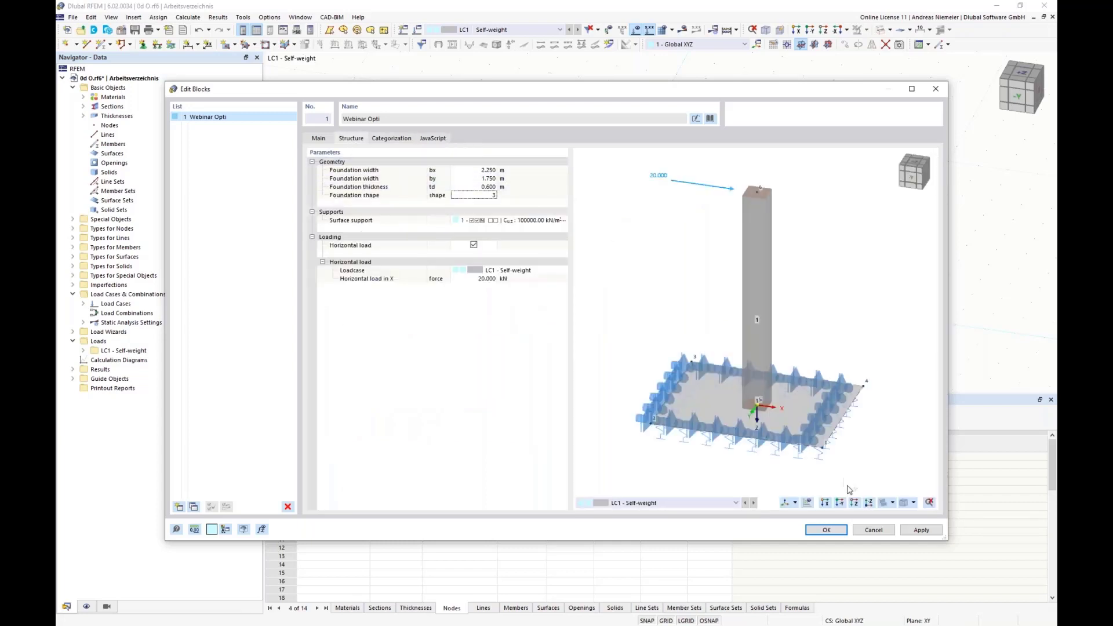
click(827, 530)
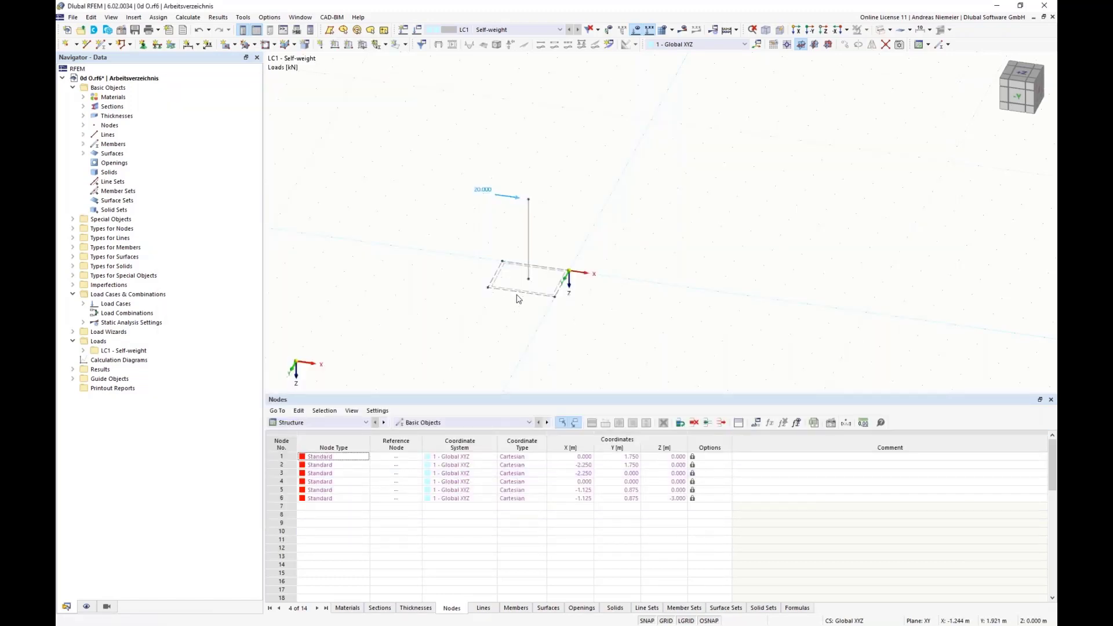
click(529, 261)
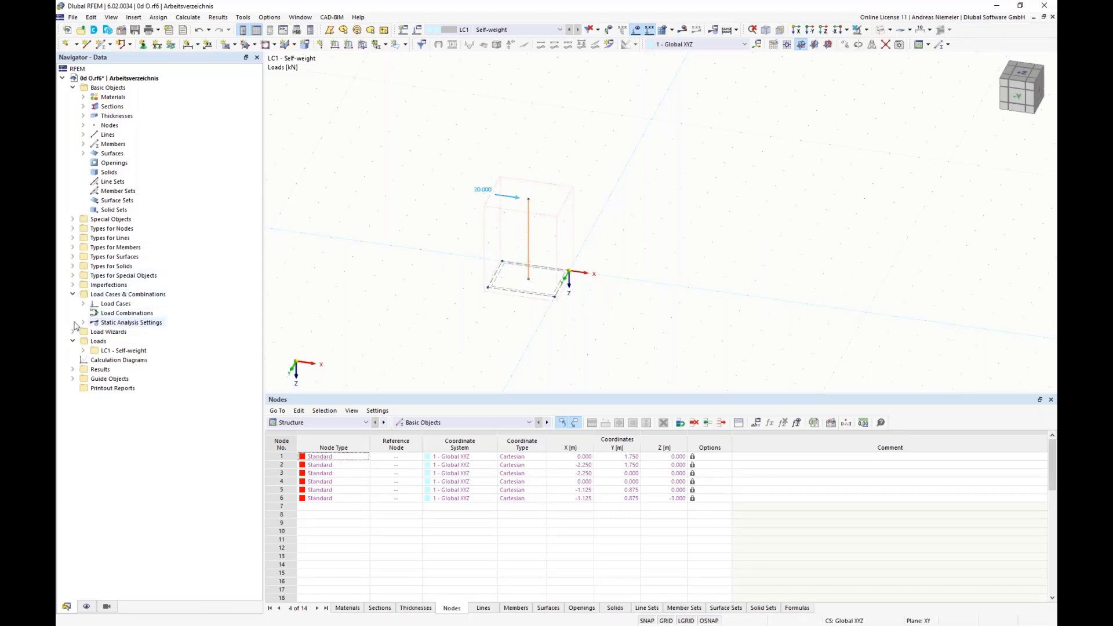
Reopen the inserted Webinar Opti block for editing and set its foundation width bx to 4 m.
click(73, 219)
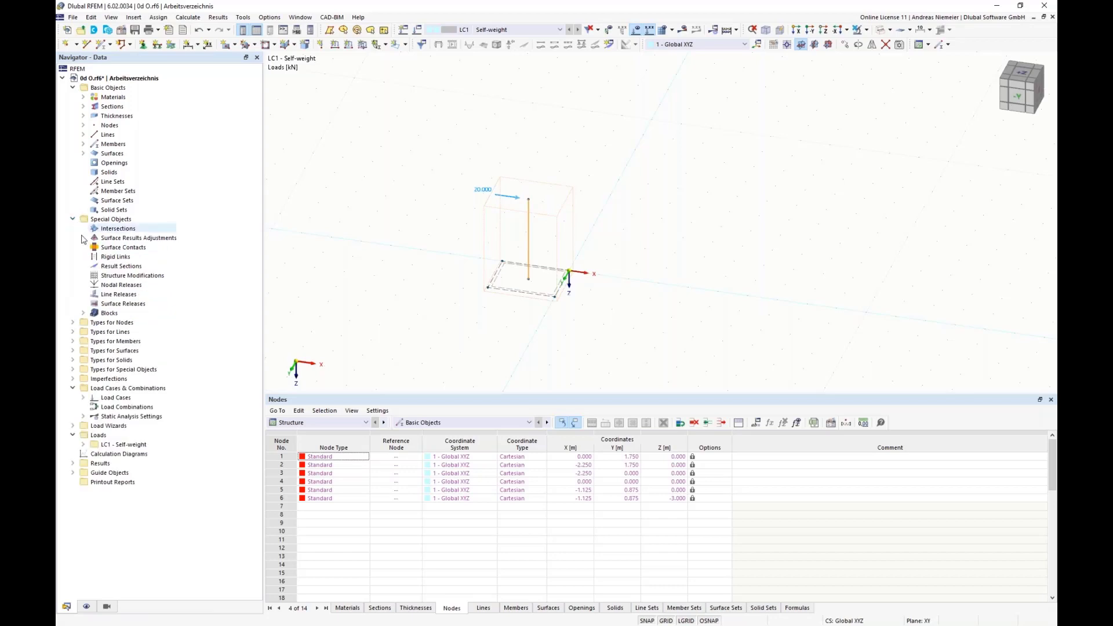
click(83, 313)
click(131, 322)
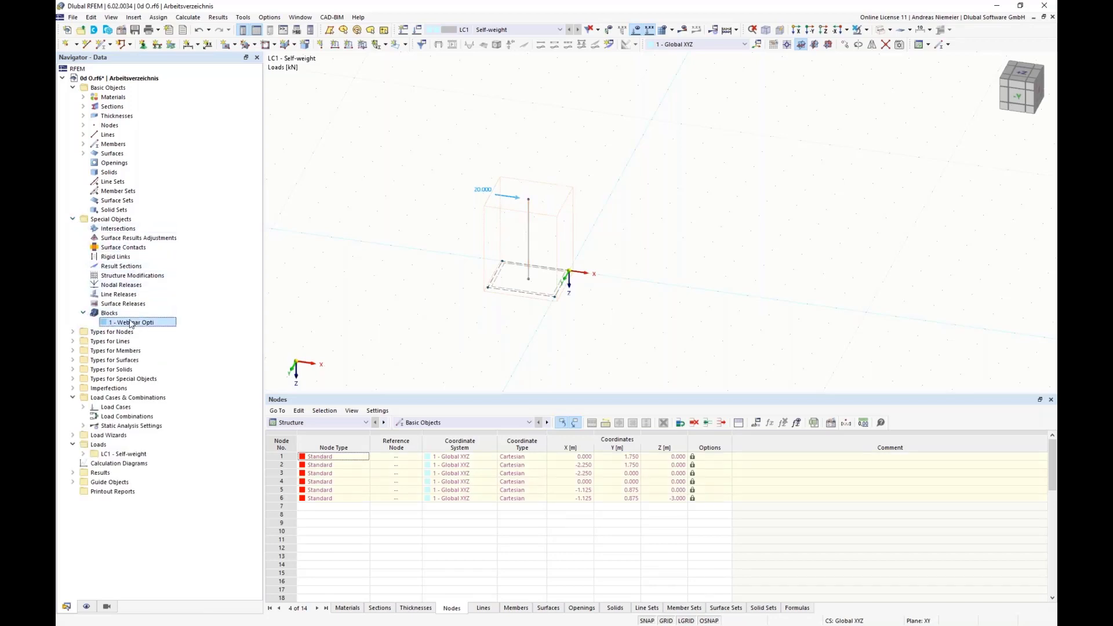
double_click(131, 322)
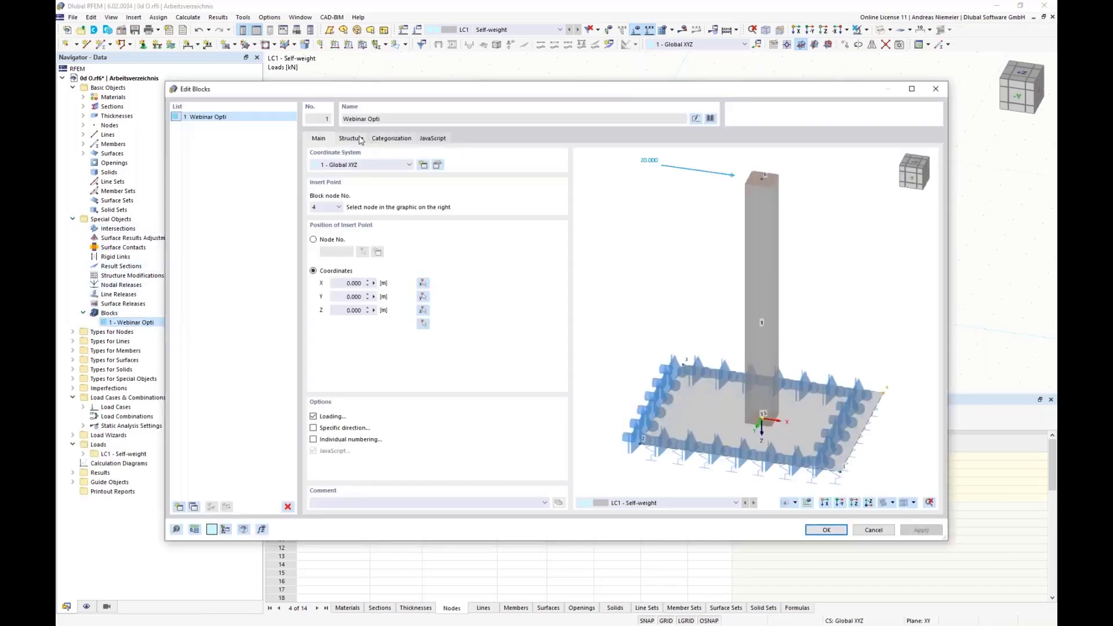
click(360, 139)
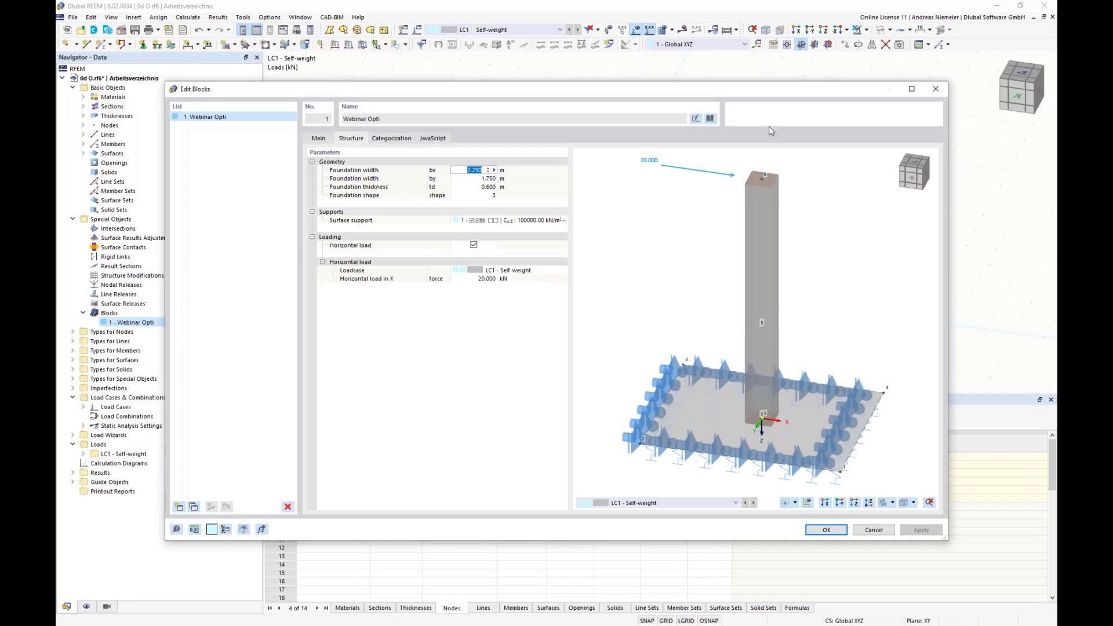
text(4)
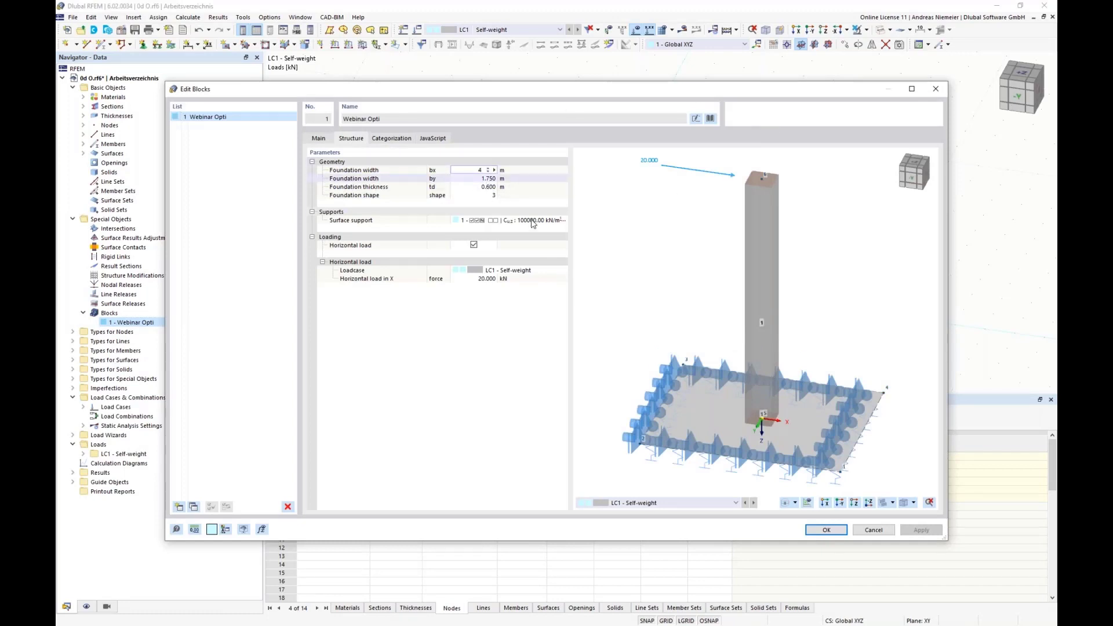
key(Return)
click(825, 530)
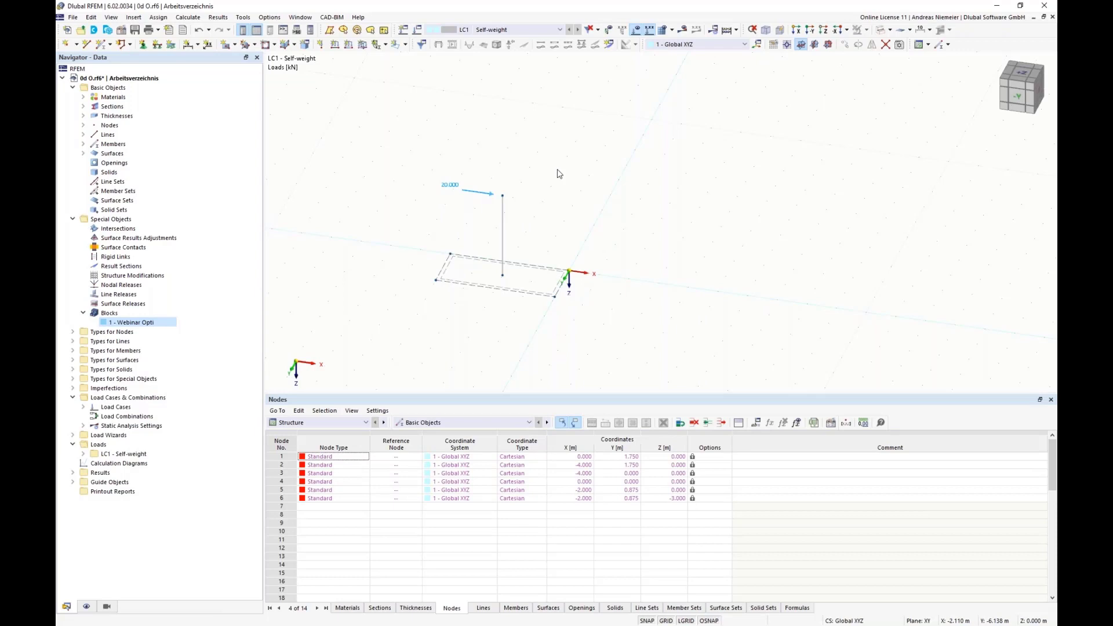
Make global parameter by an optimization variable ranging from 1 to 4 m with a 0.25 m increment.
click(756, 423)
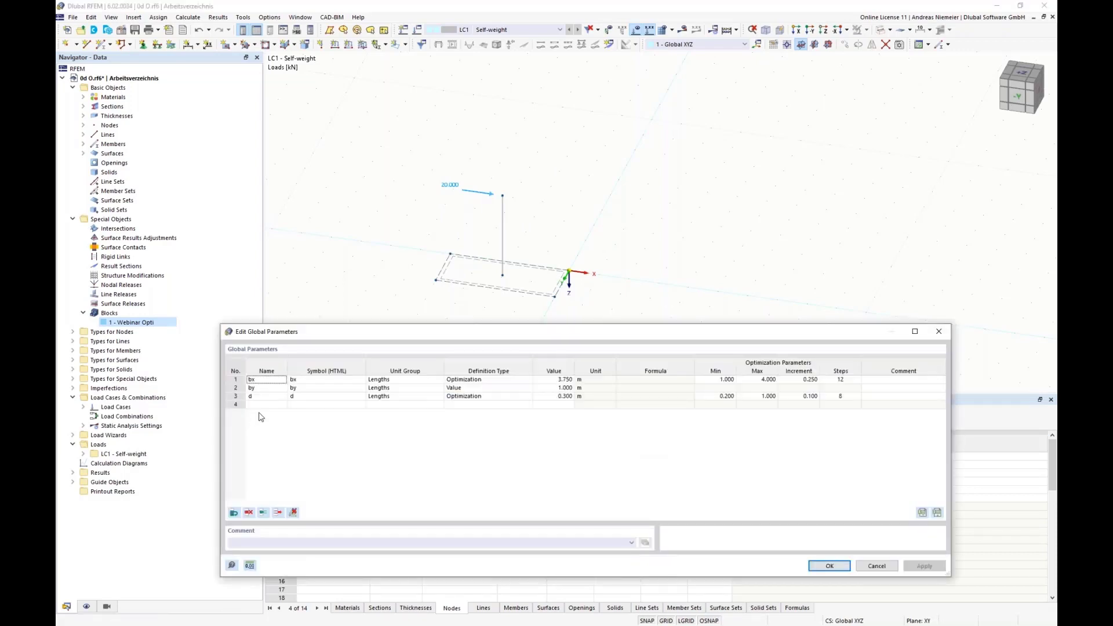
click(510, 388)
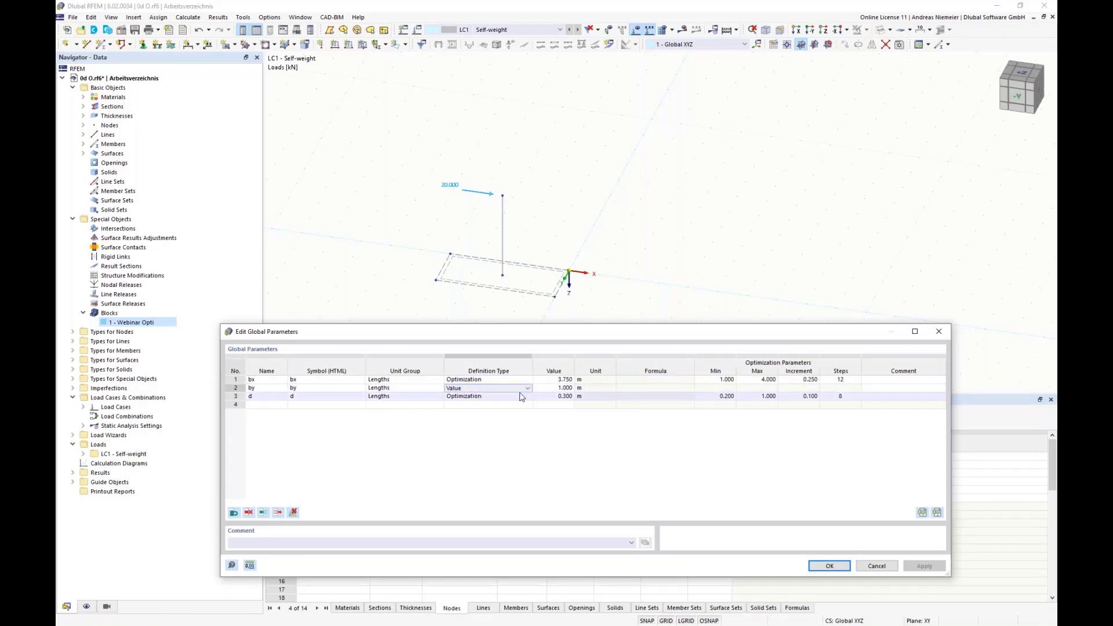
click(525, 389)
click(475, 413)
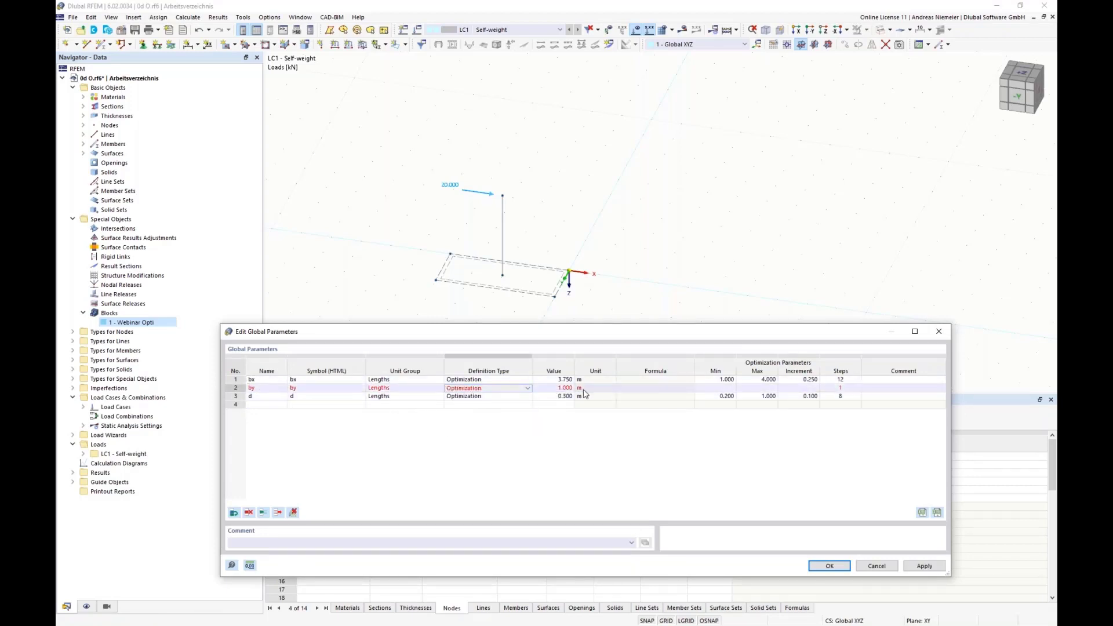
click(725, 388)
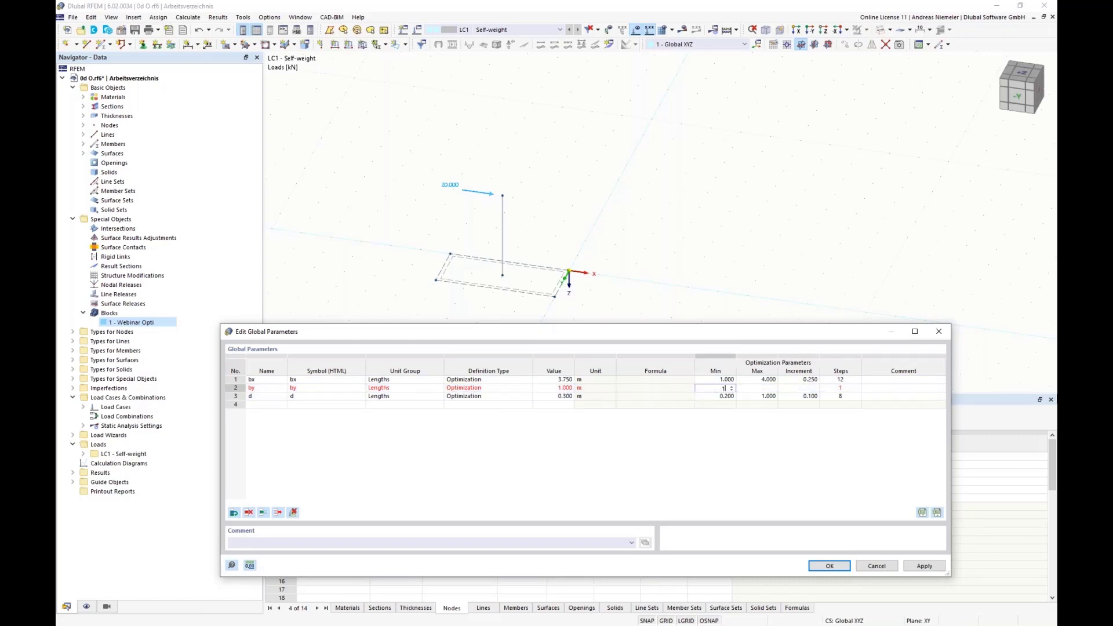
click(761, 389)
text(4)
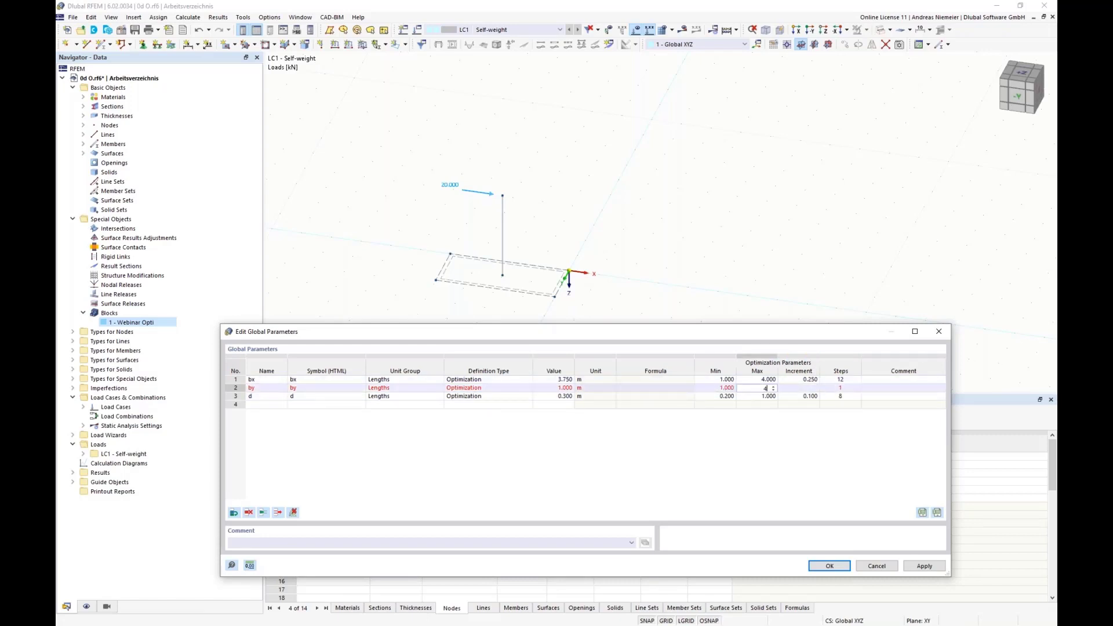
click(809, 388)
text(0.25)
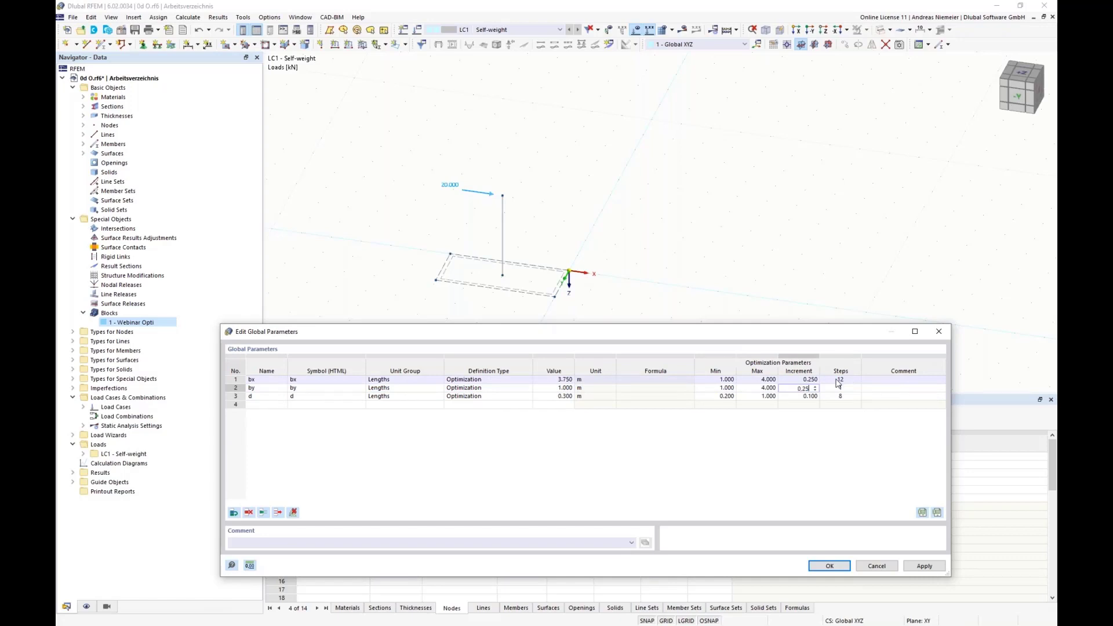
click(917, 389)
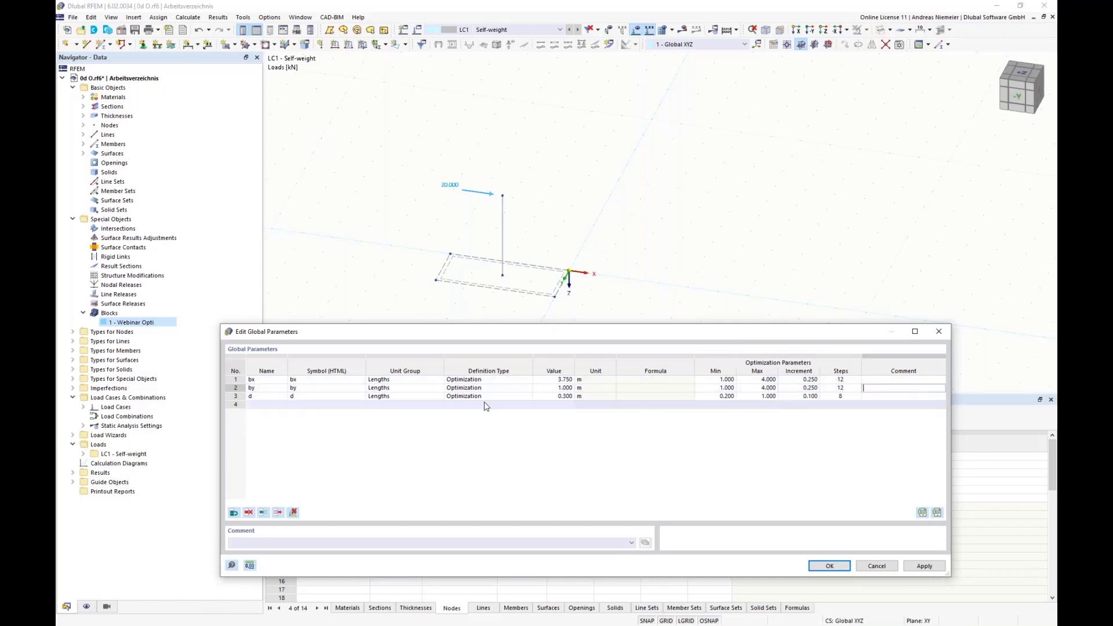
Add a global parameter named form with the Integer unit group and a value of 2.
click(262, 404)
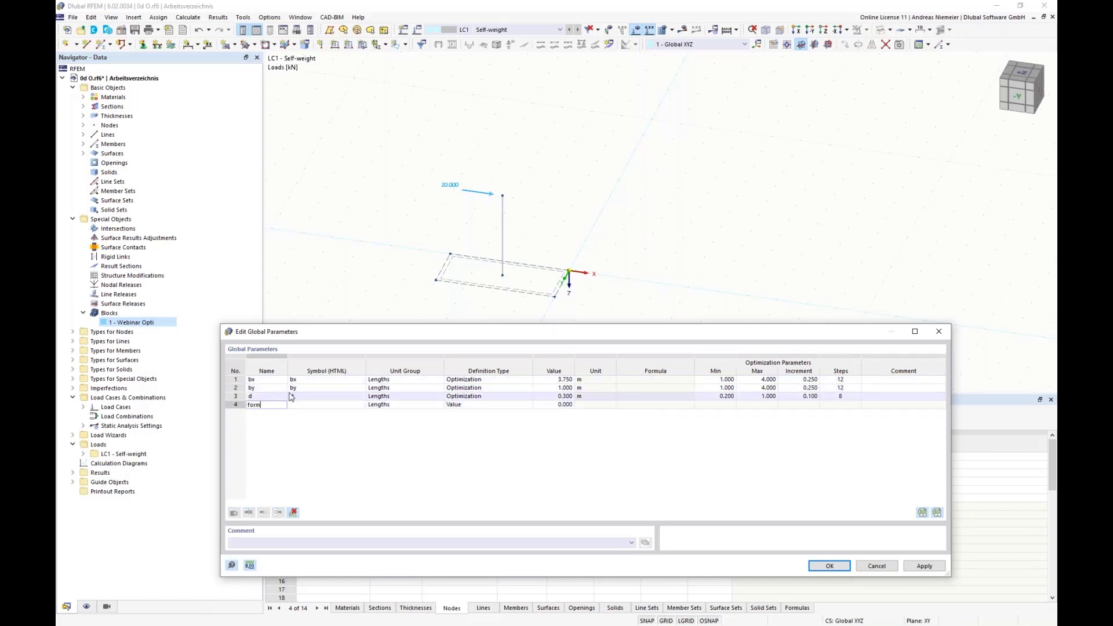
click(338, 379)
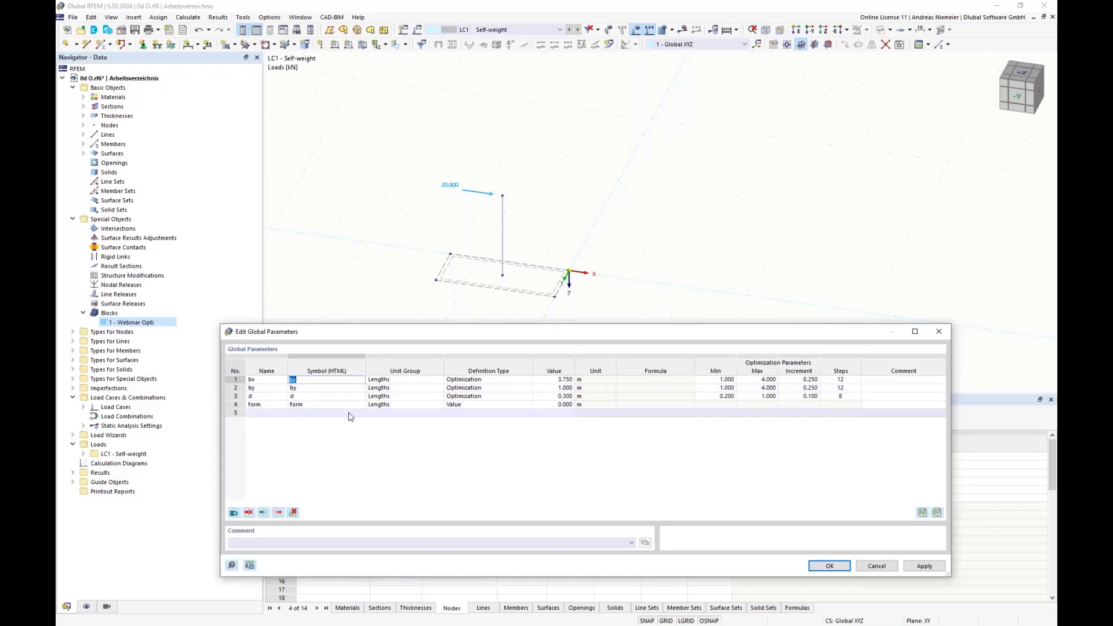
click(380, 405)
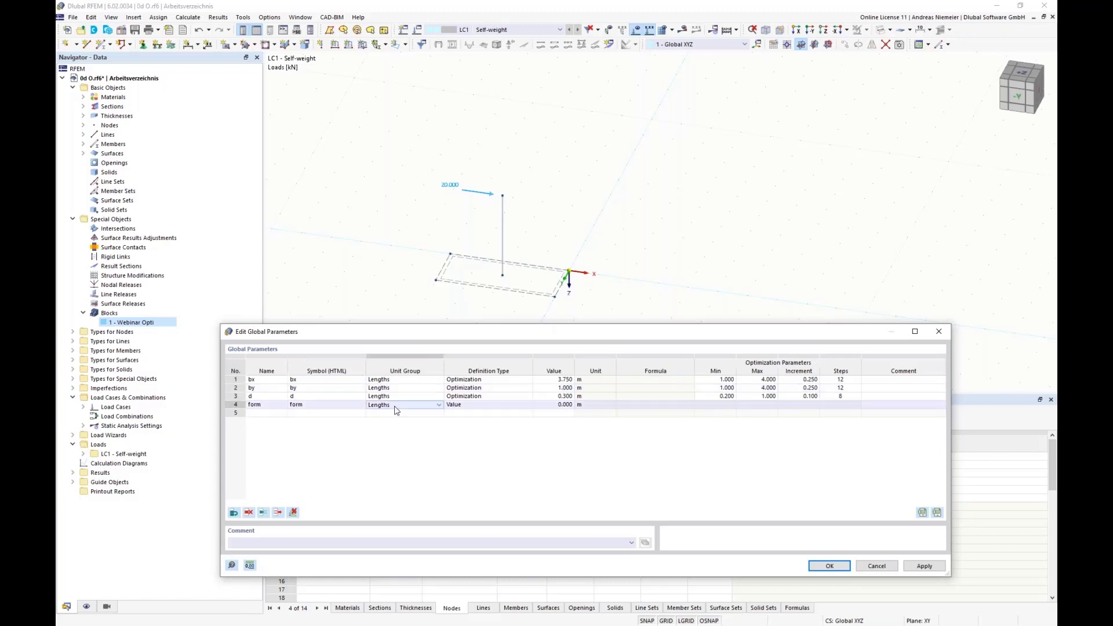
click(439, 406)
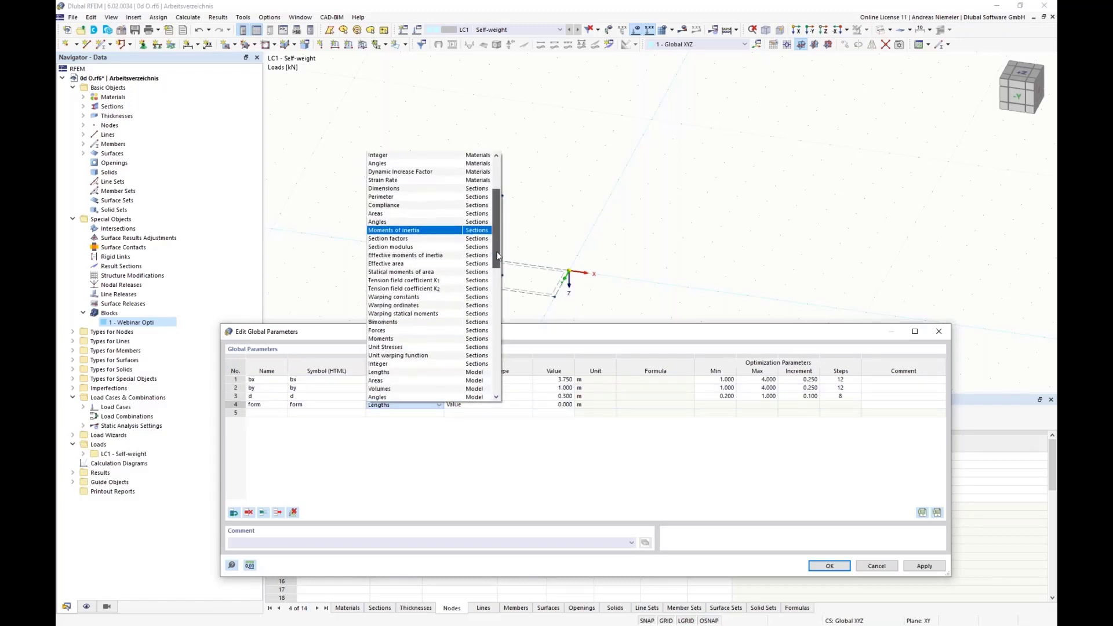
drag(497, 256, 495, 295)
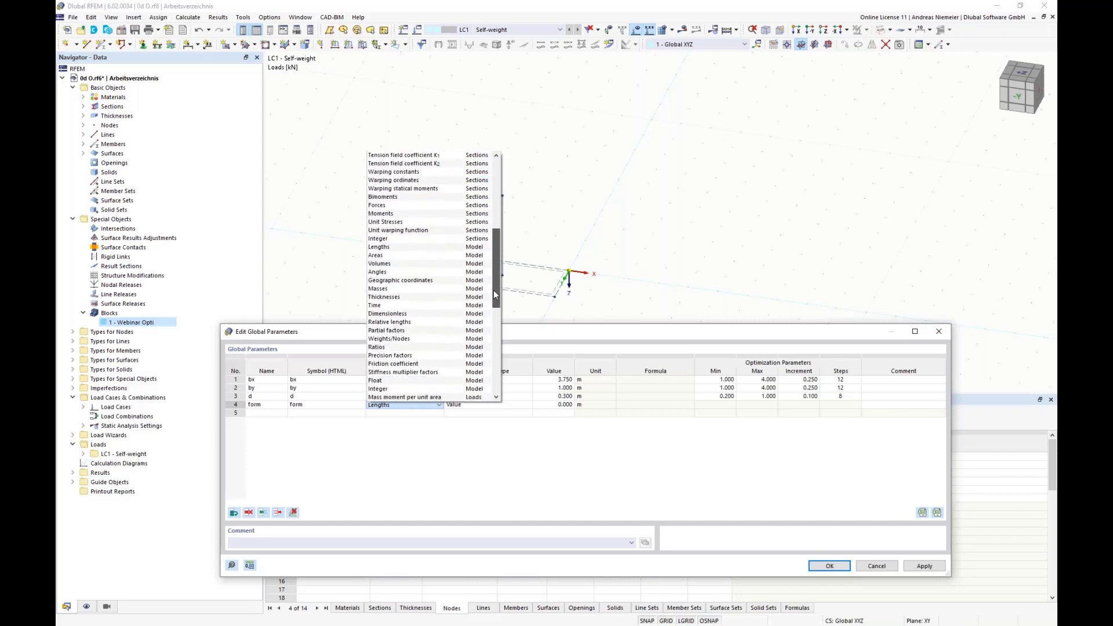
click(394, 389)
click(557, 404)
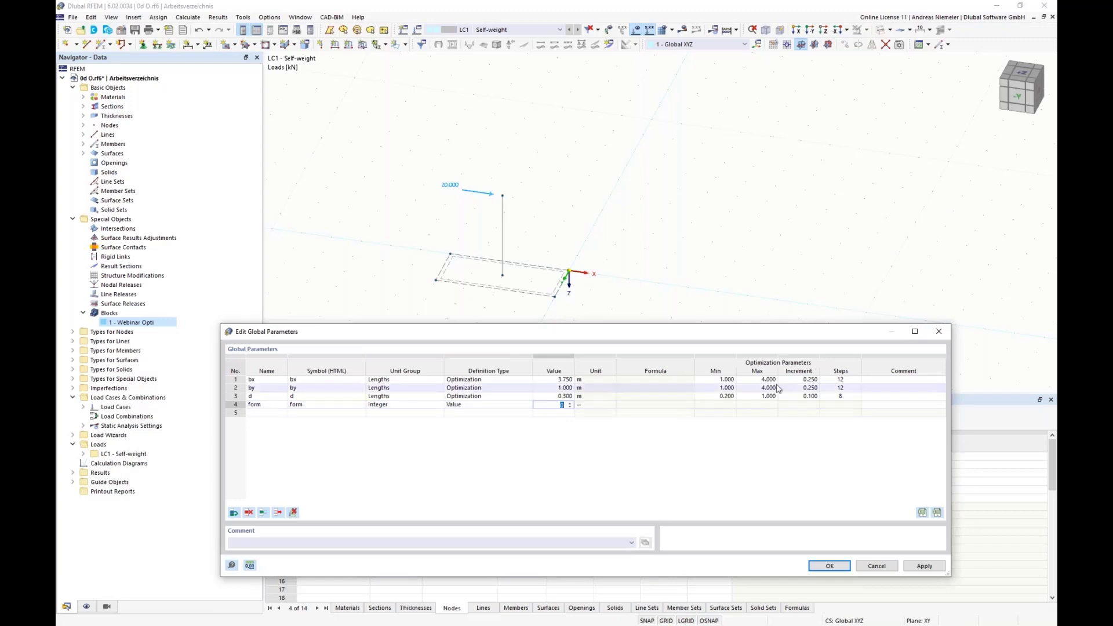
text(2)
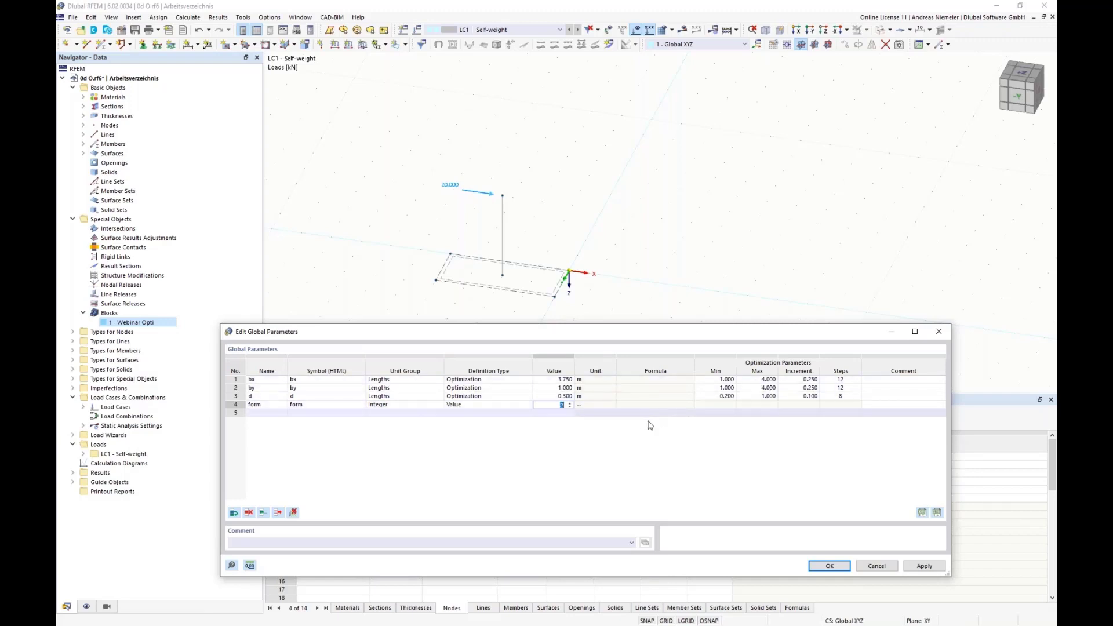
key(Tab)
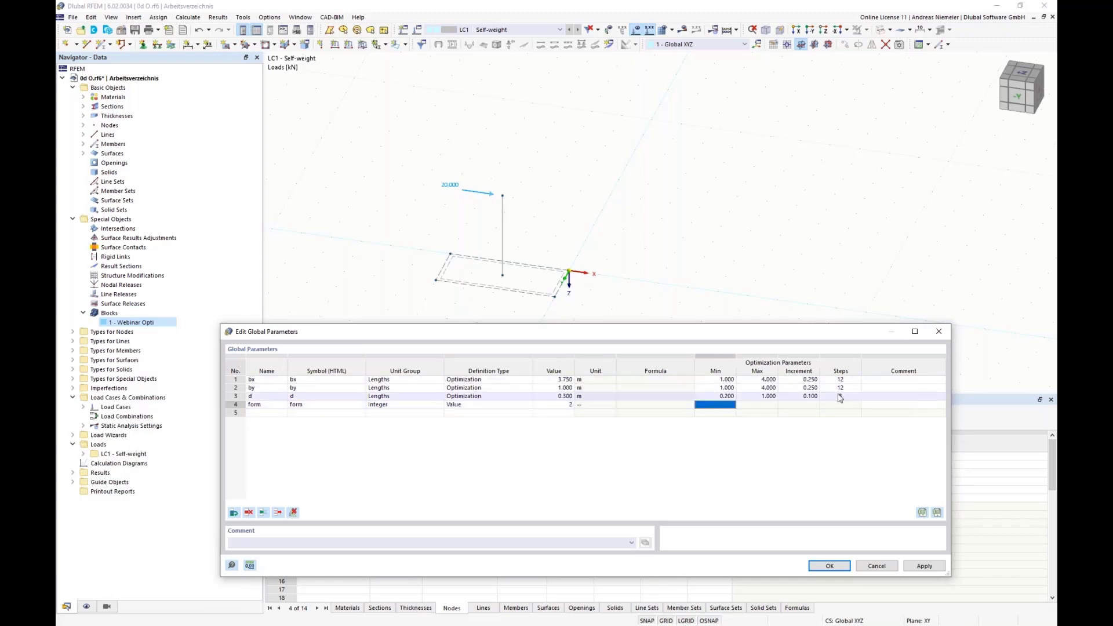
Make the form parameter an optimization variable from 1 to 3 with increment 1 and accept the global parameters.
click(510, 405)
click(528, 406)
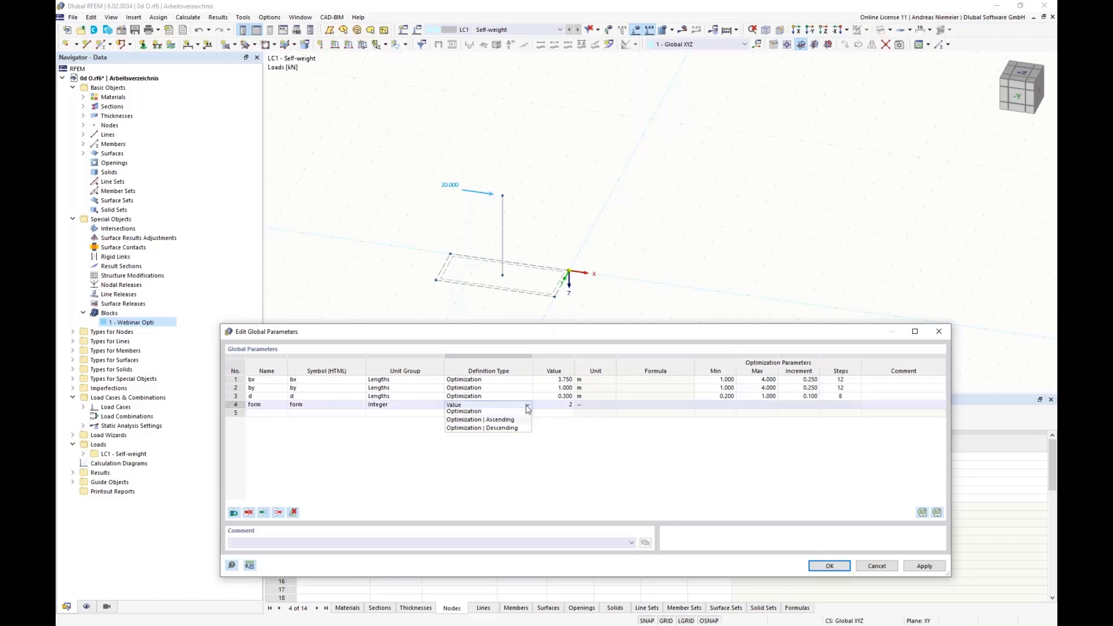
click(510, 411)
click(716, 404)
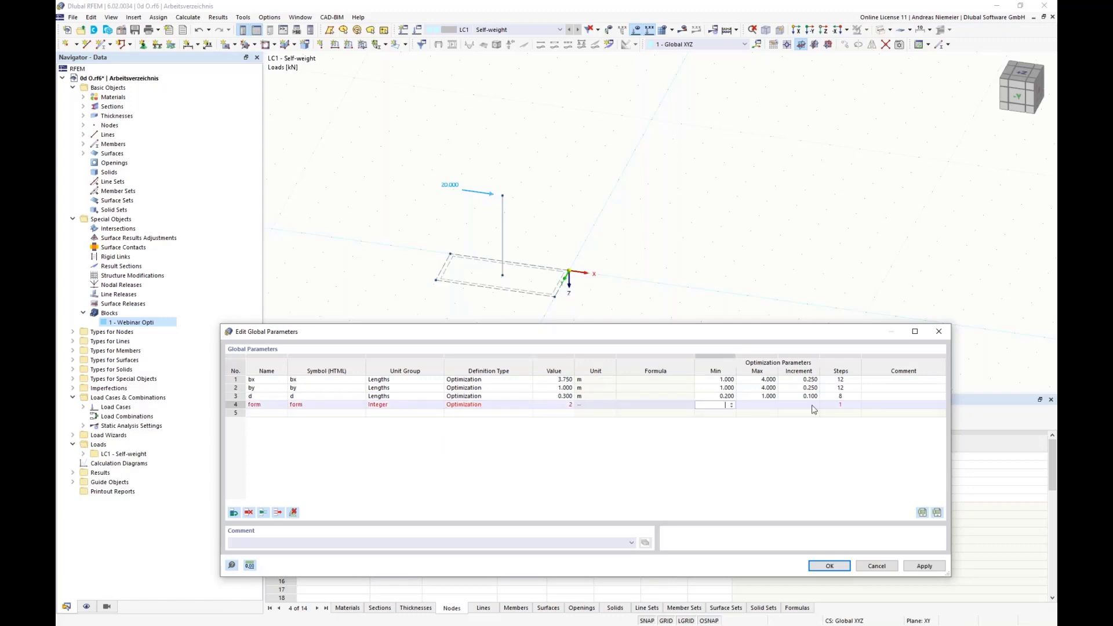
text(1)
key(Tab)
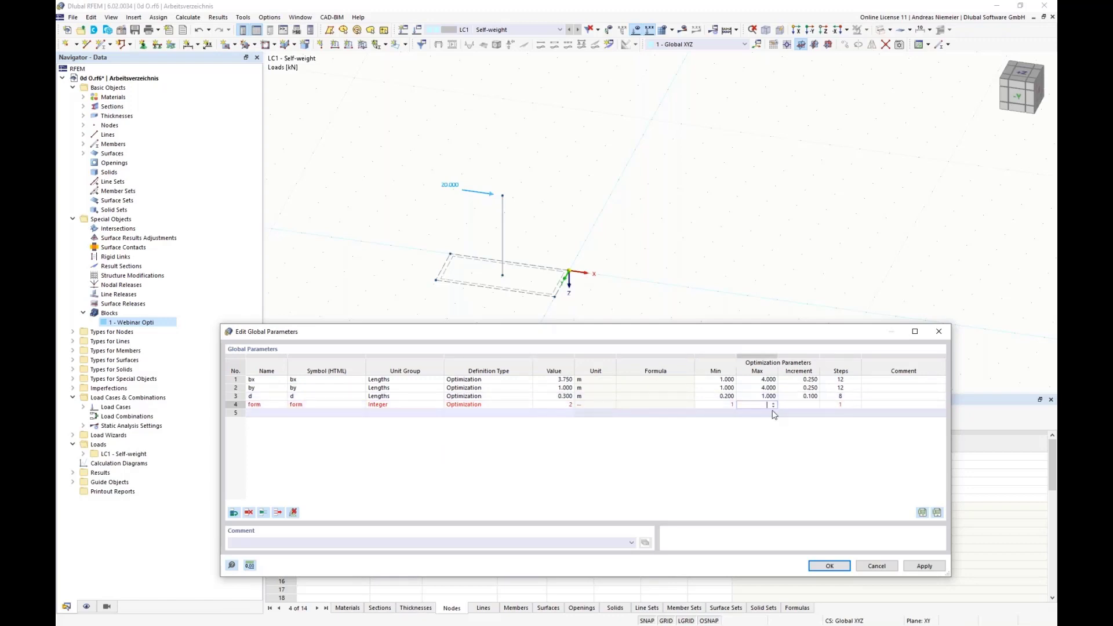
text(3)
key(Tab)
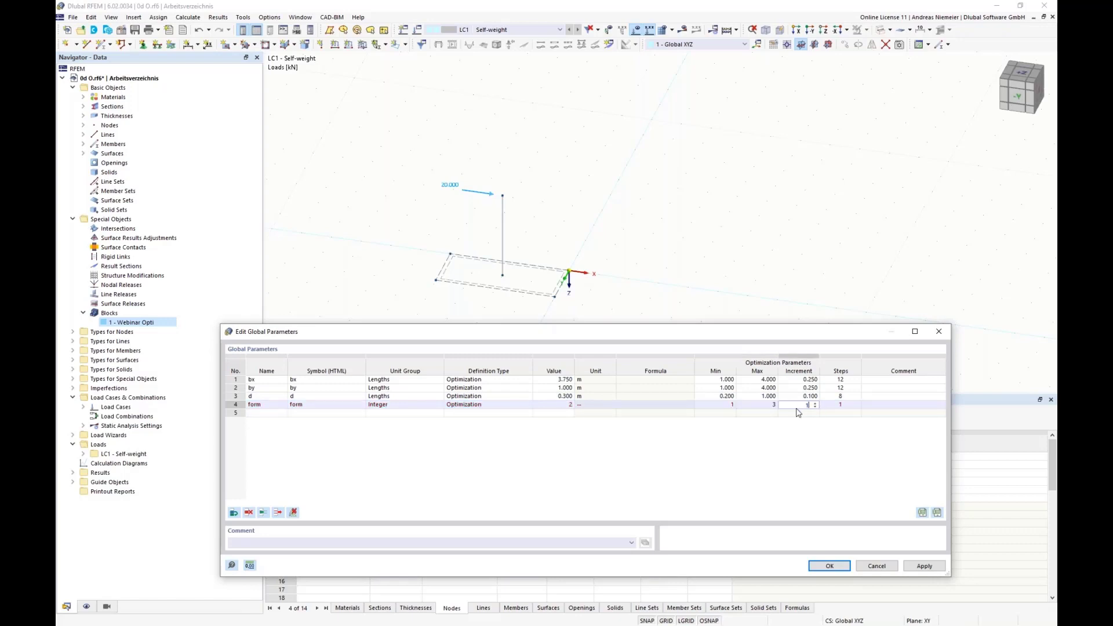
click(906, 405)
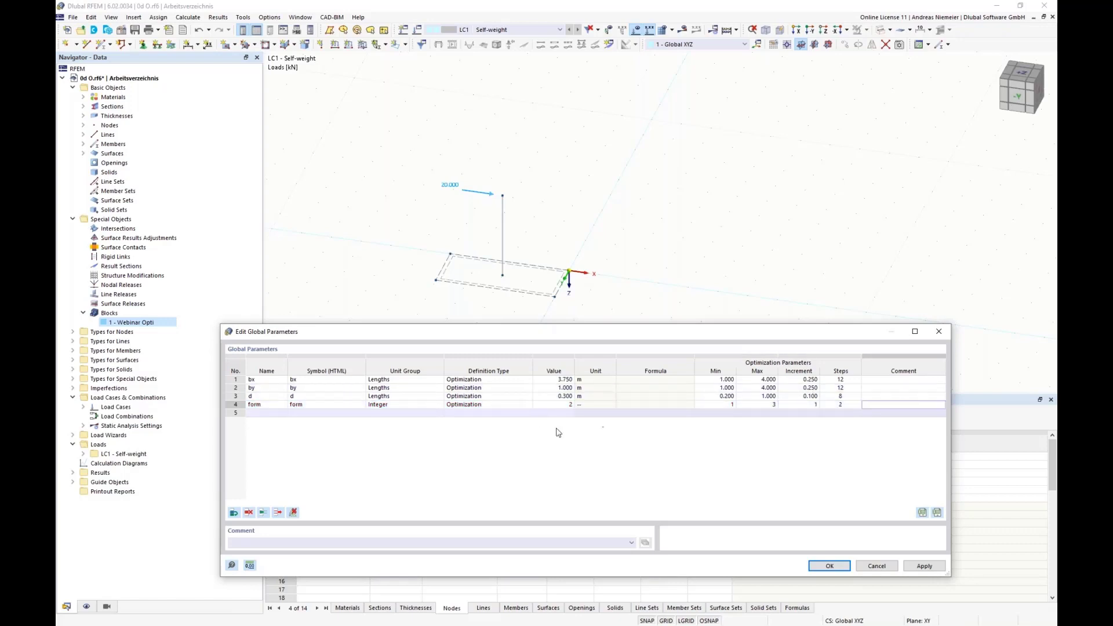
click(830, 566)
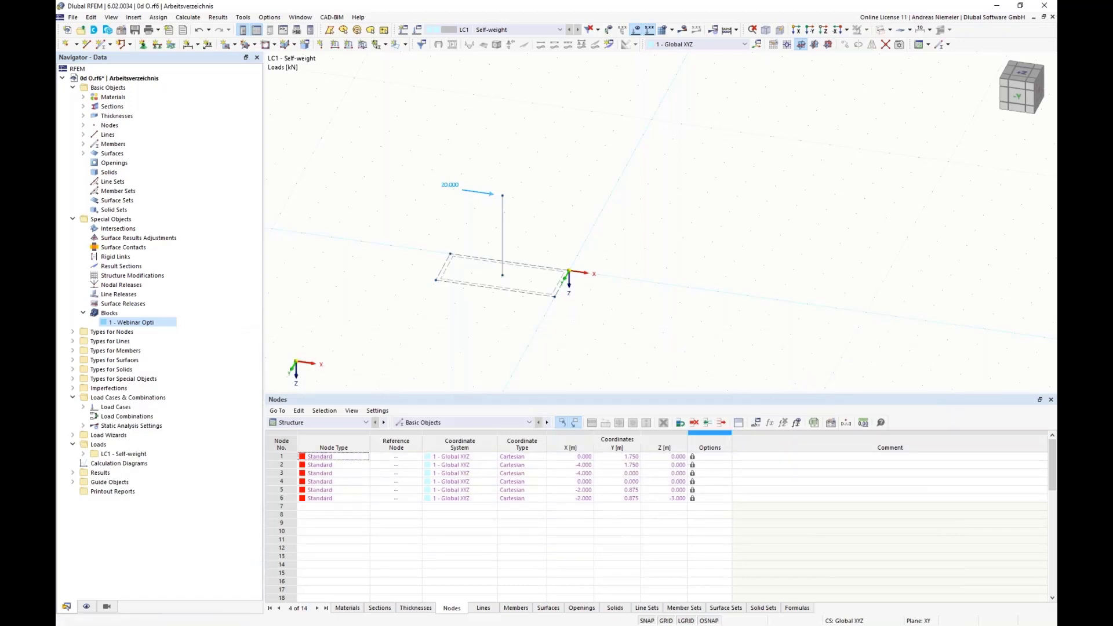
Reopen the Webinar Opti block and link its foundation widths to the global parameters with the formulas =bx and =by.
double_click(145, 323)
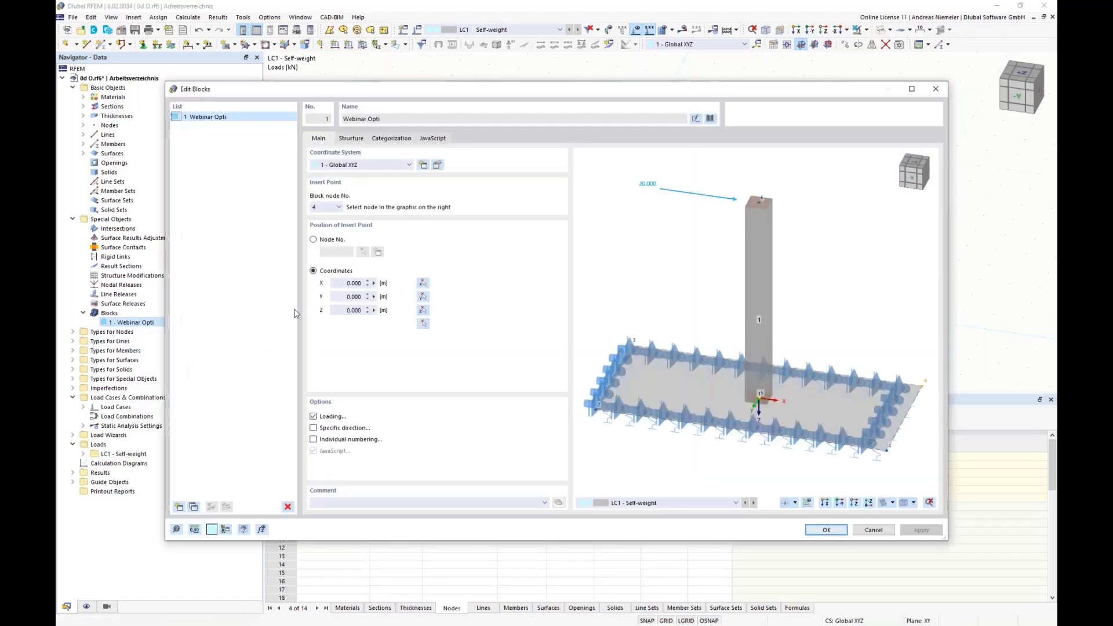
click(352, 138)
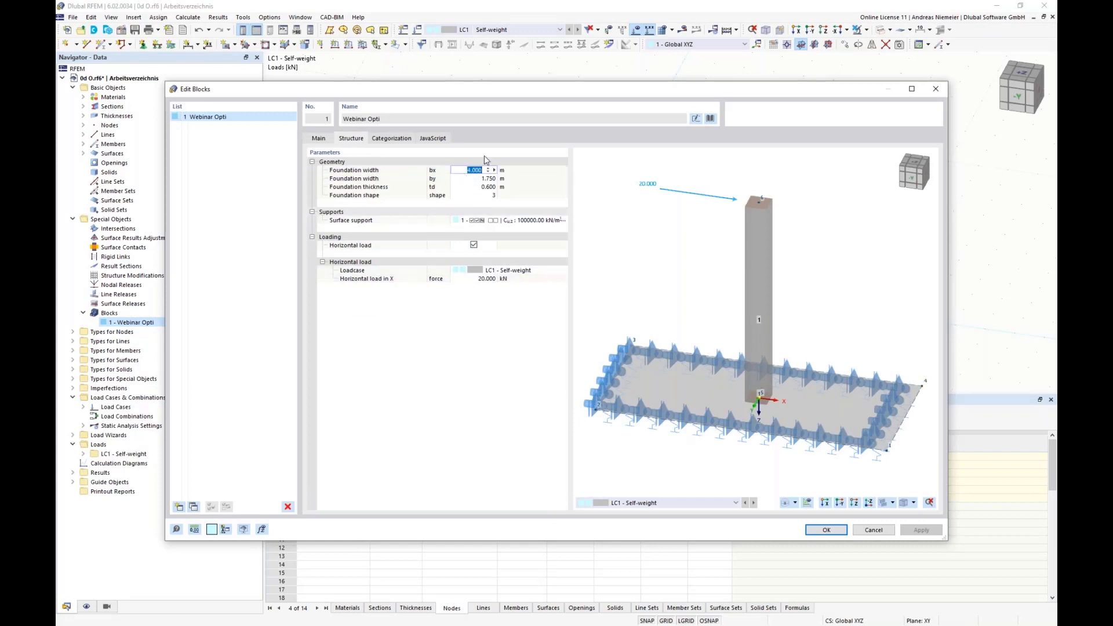
text(=bx)
key(Return)
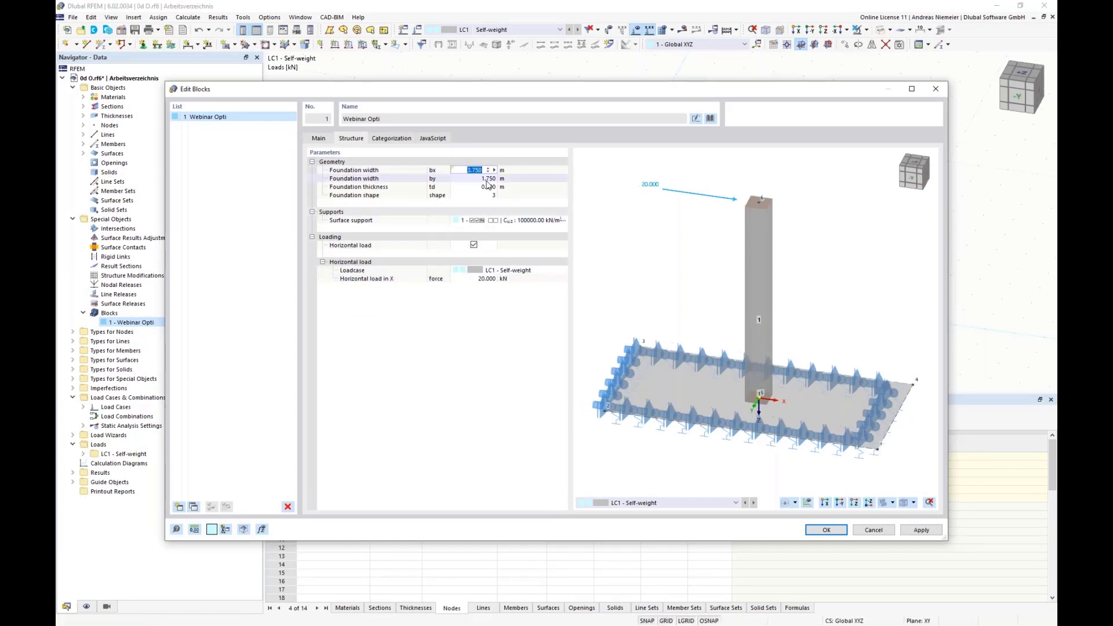
click(467, 179)
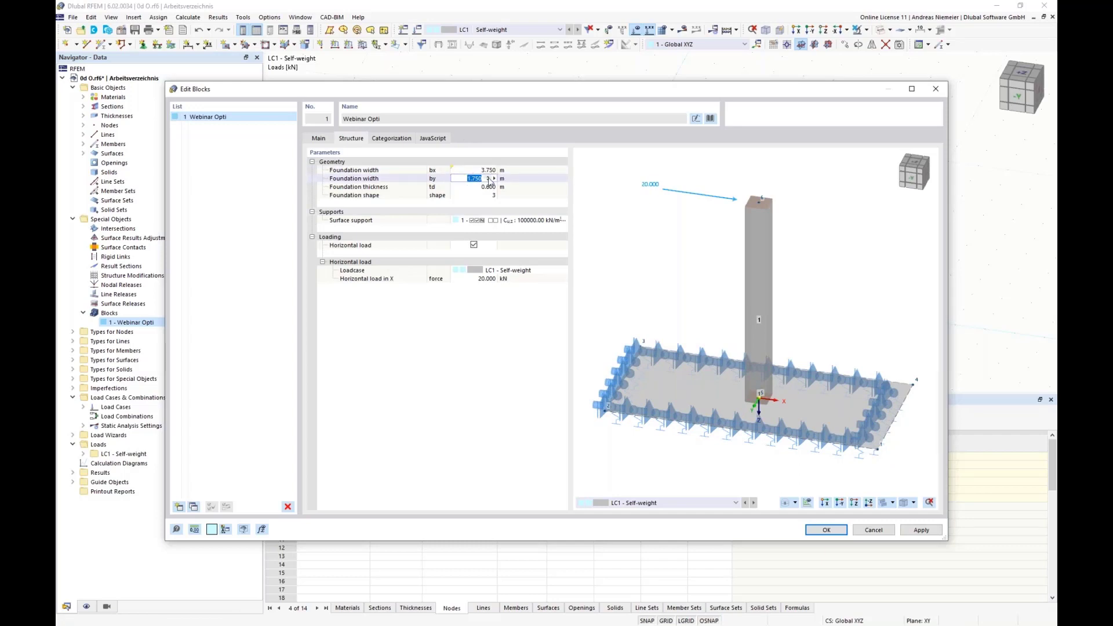
text(=by)
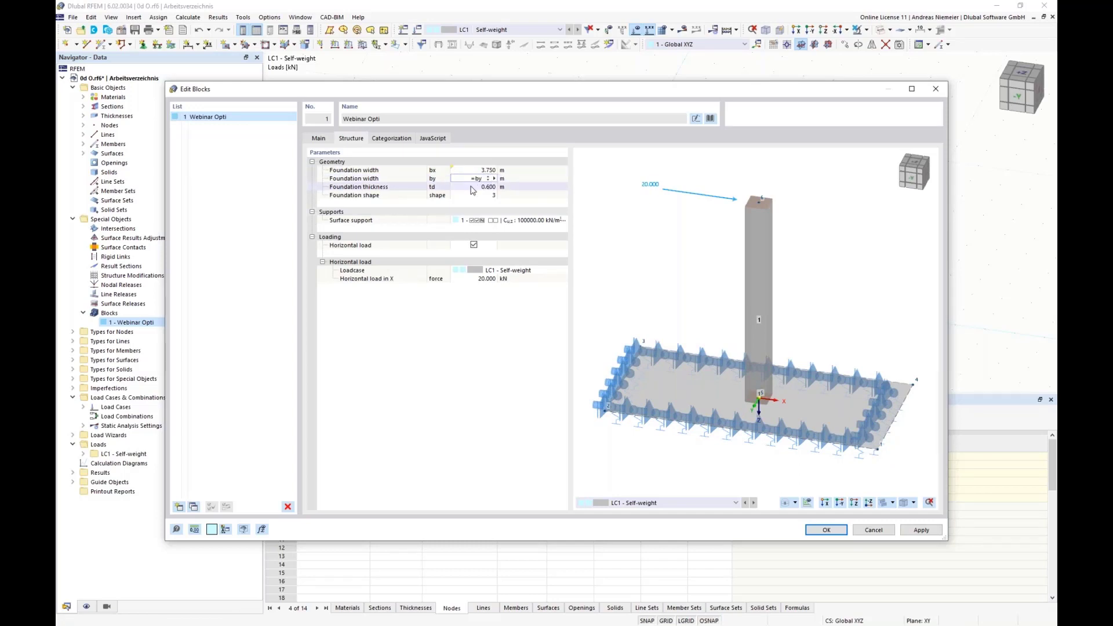
key(Return)
Link the block's foundation thickness to global parameter d and its foundation shape to form, and accept the block.
click(474, 187)
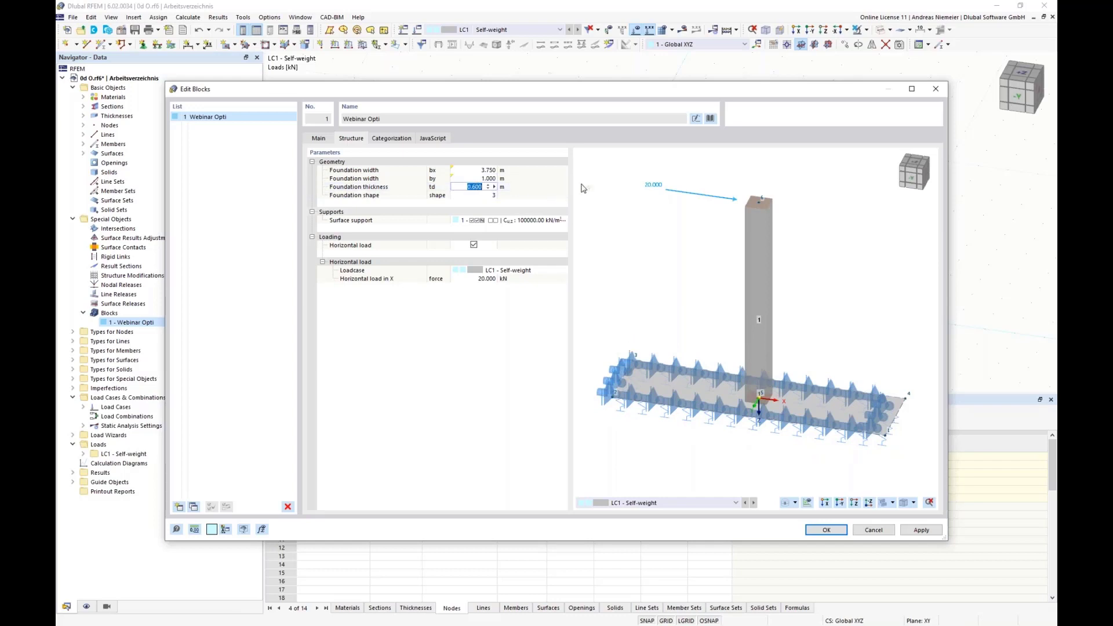
text(=d)
key(Return)
click(490, 196)
key(Return)
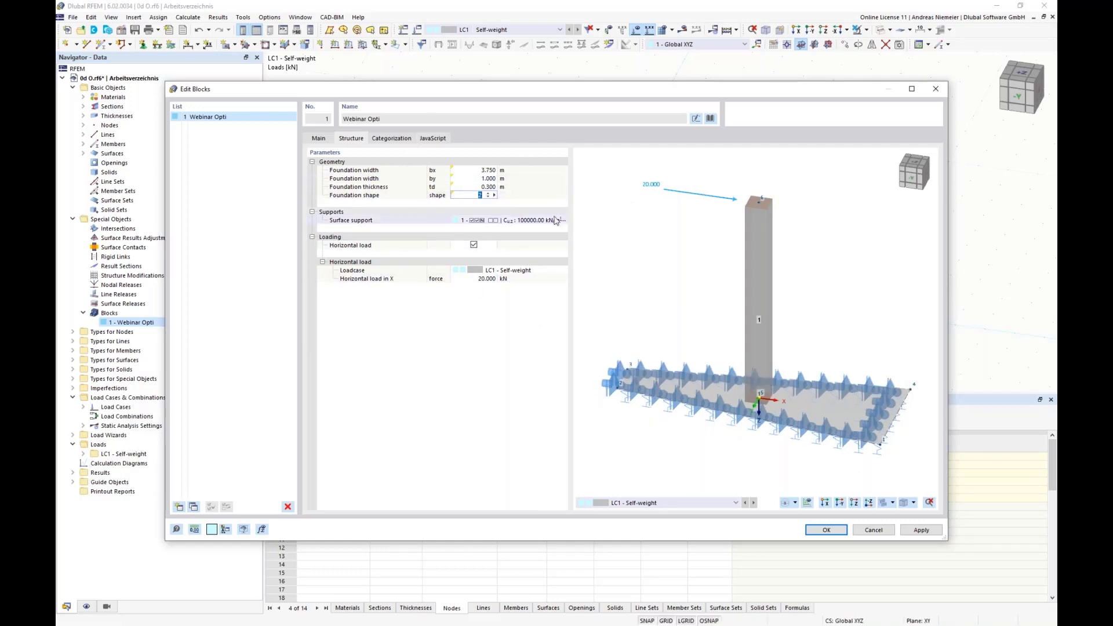
click(826, 531)
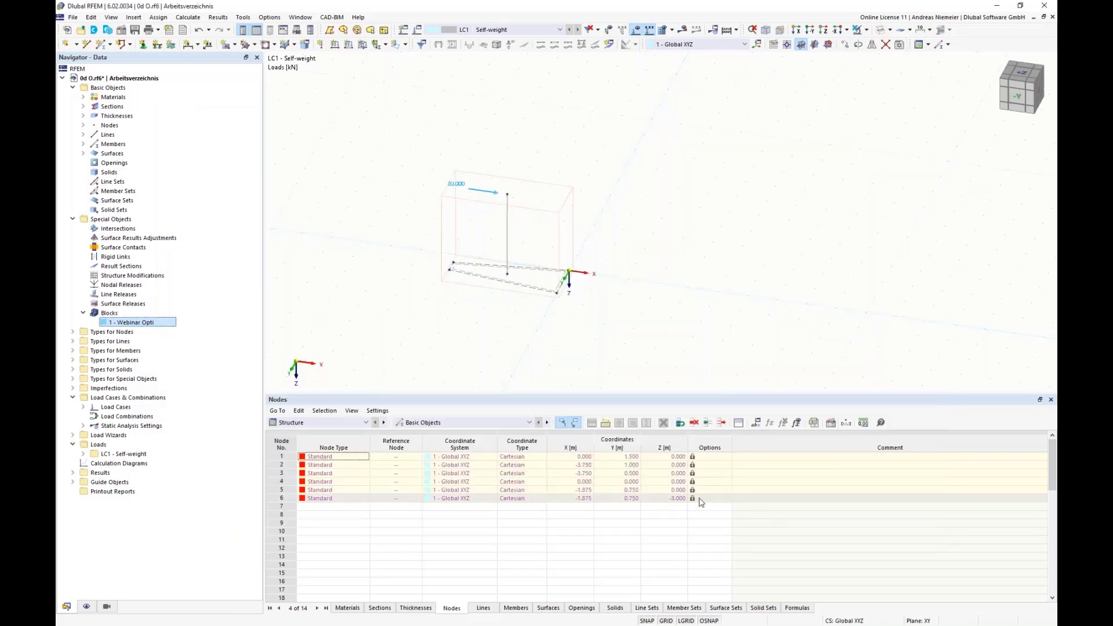
Set the form global parameter's value to 3, apply it to the model and clear the block selection.
click(761, 423)
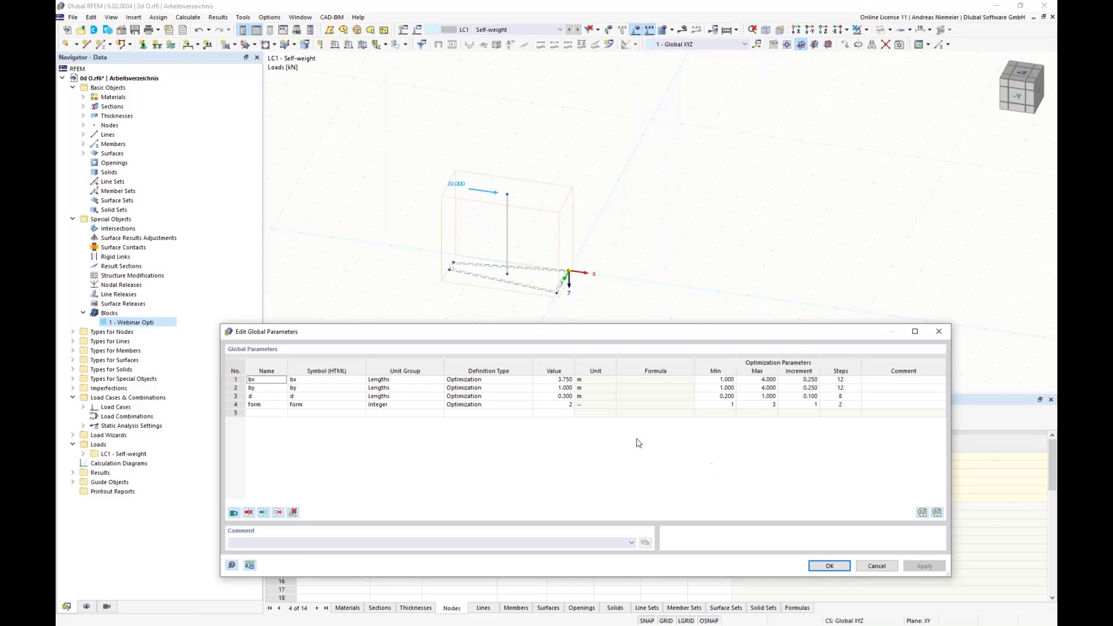
click(553, 405)
click(570, 402)
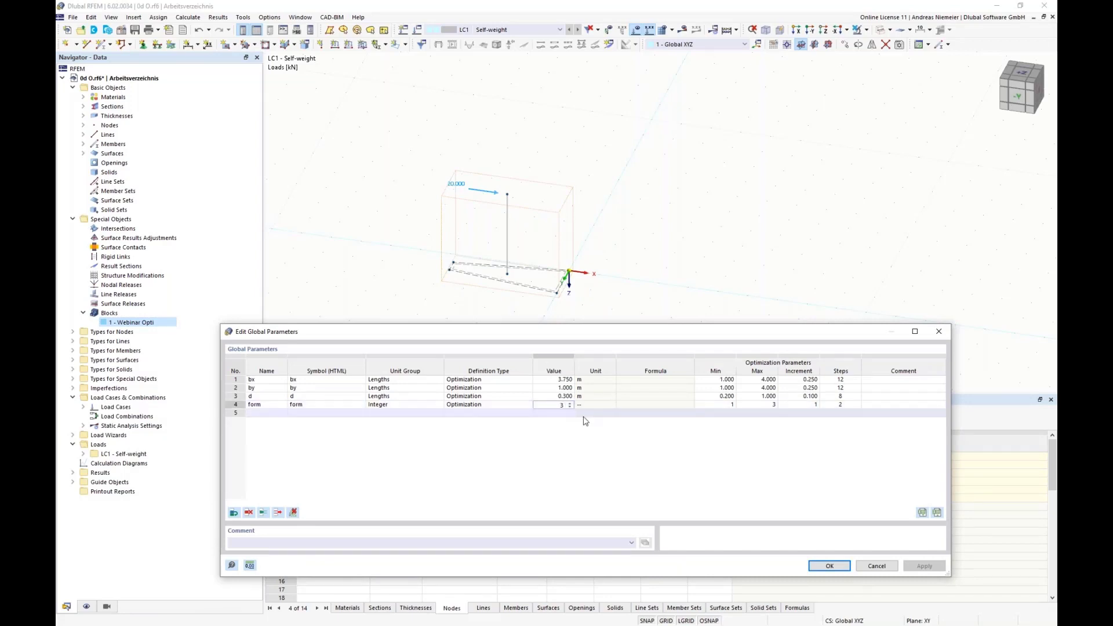
click(829, 566)
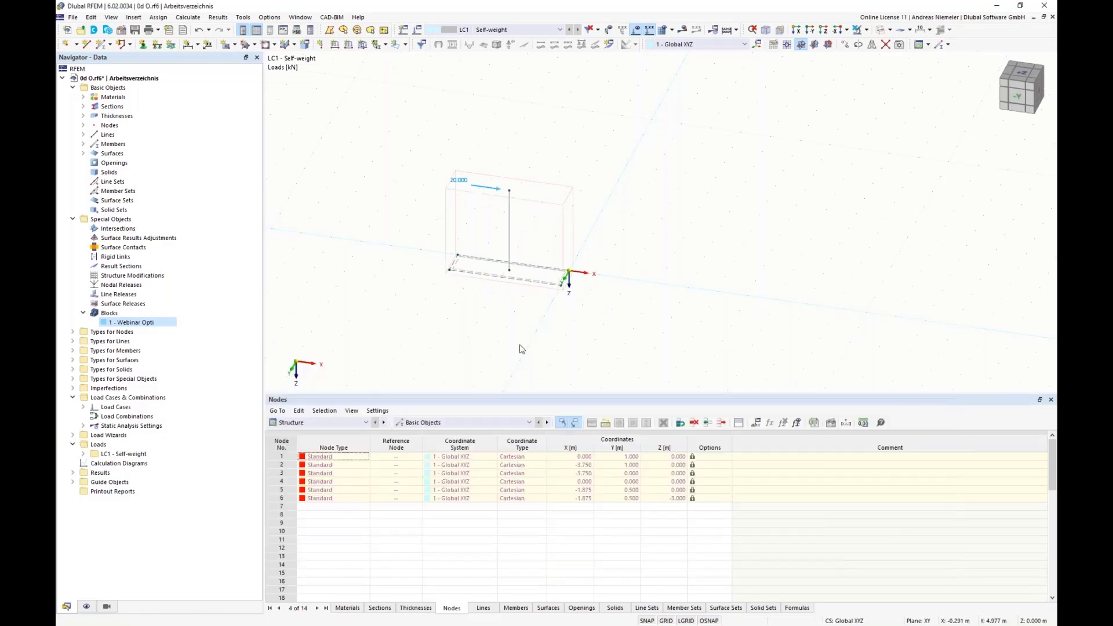
click(502, 341)
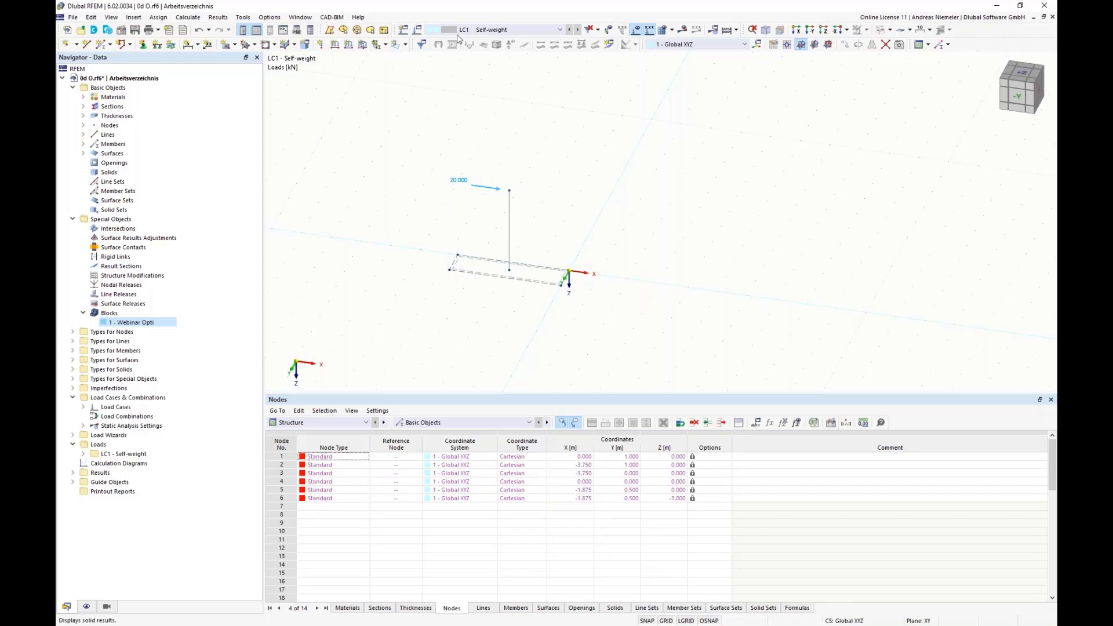
Review the optimization settings and the values to optimize, and leave them without applying changes.
click(188, 17)
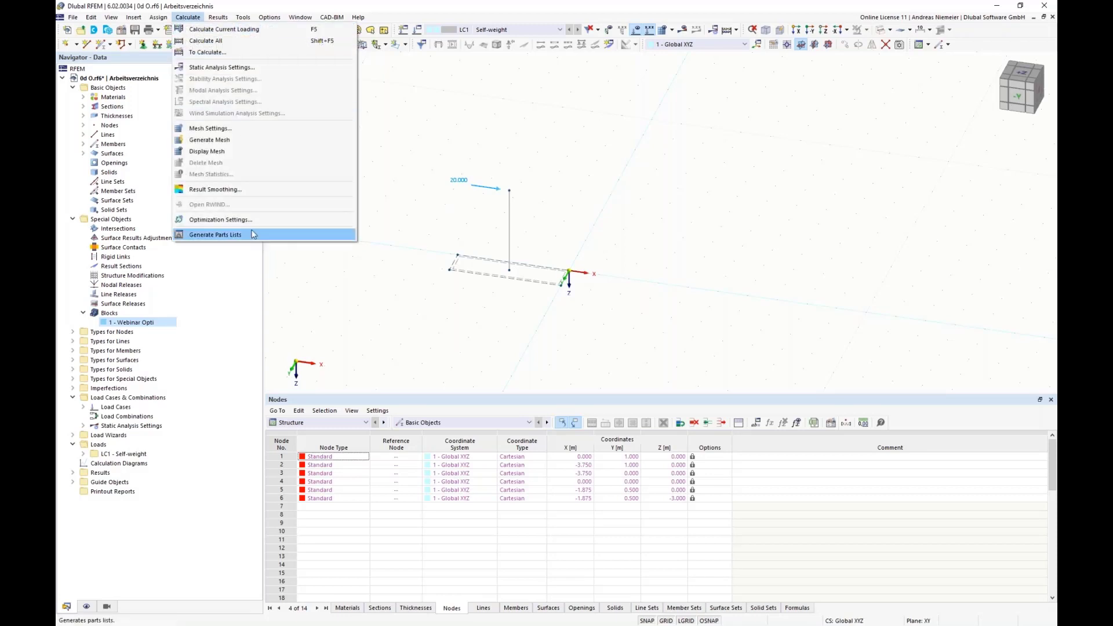
click(224, 220)
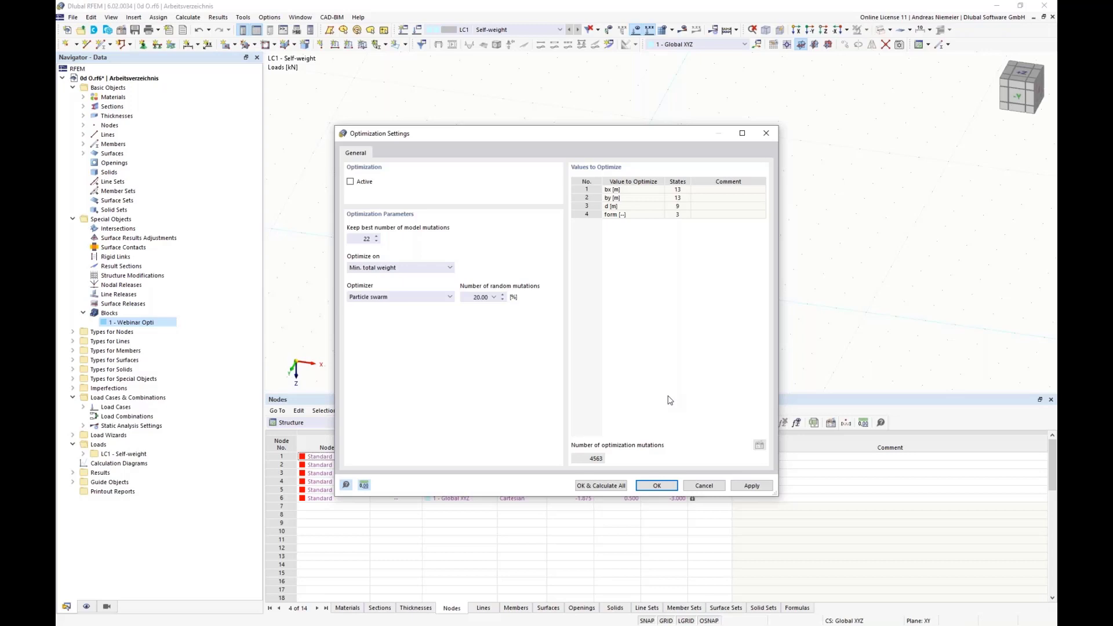
click(690, 486)
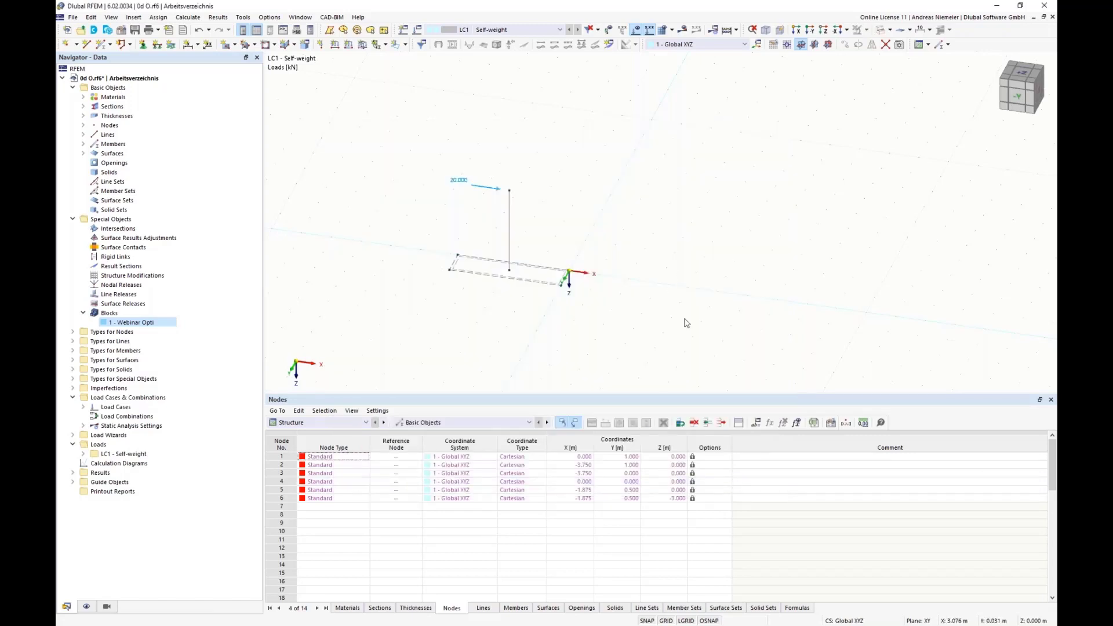
Open the model file Stützenfundament 4d.rf6 from the Optima folder.
click(73, 17)
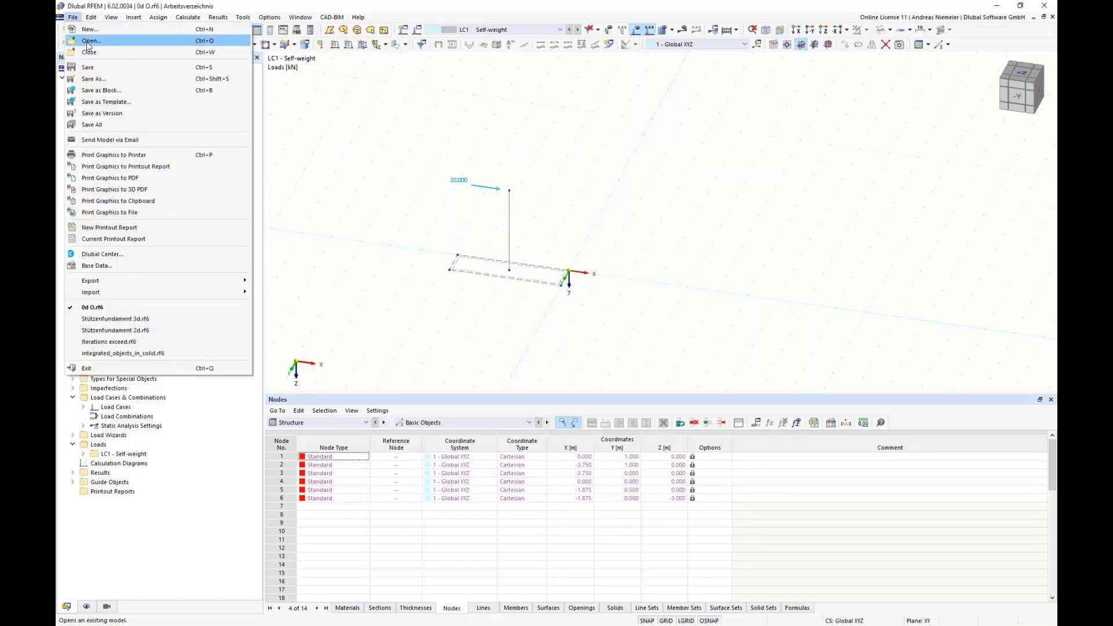
click(87, 40)
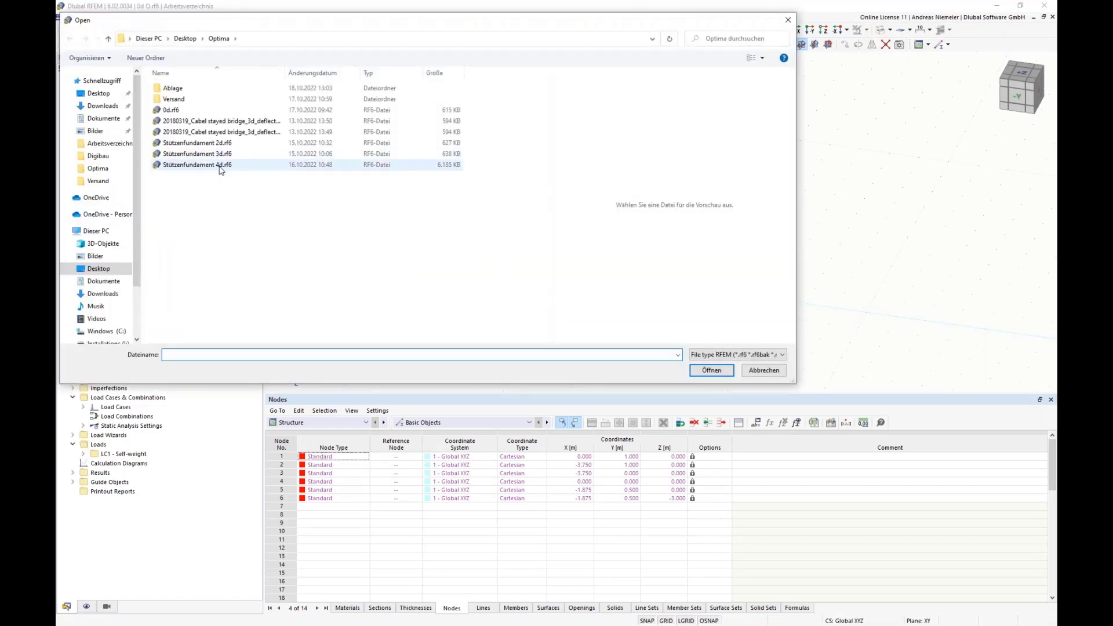
click(217, 165)
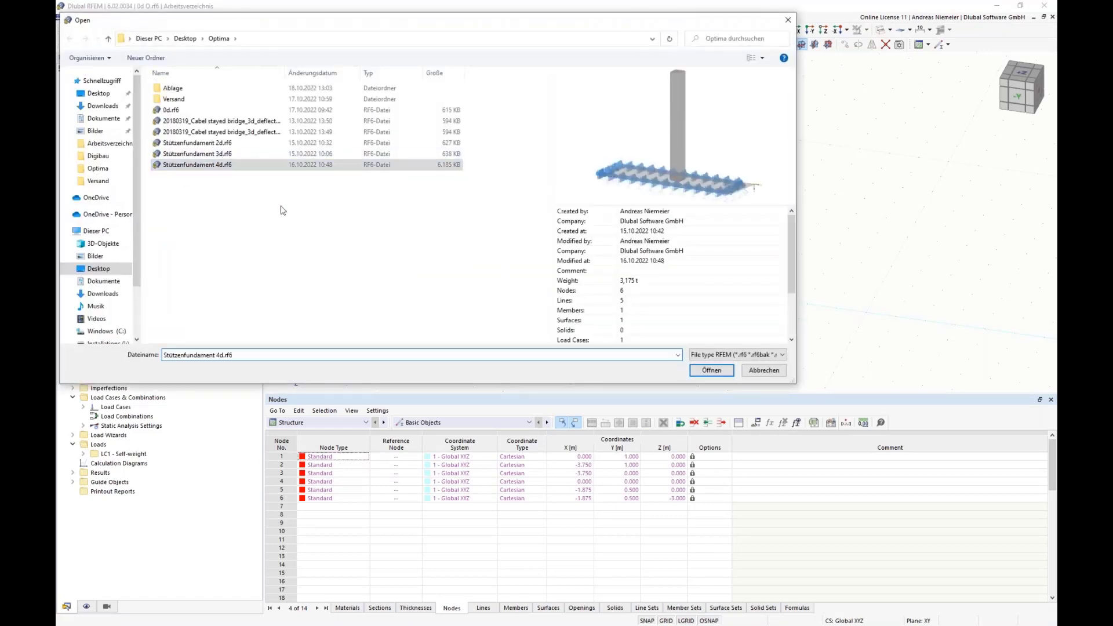
click(711, 370)
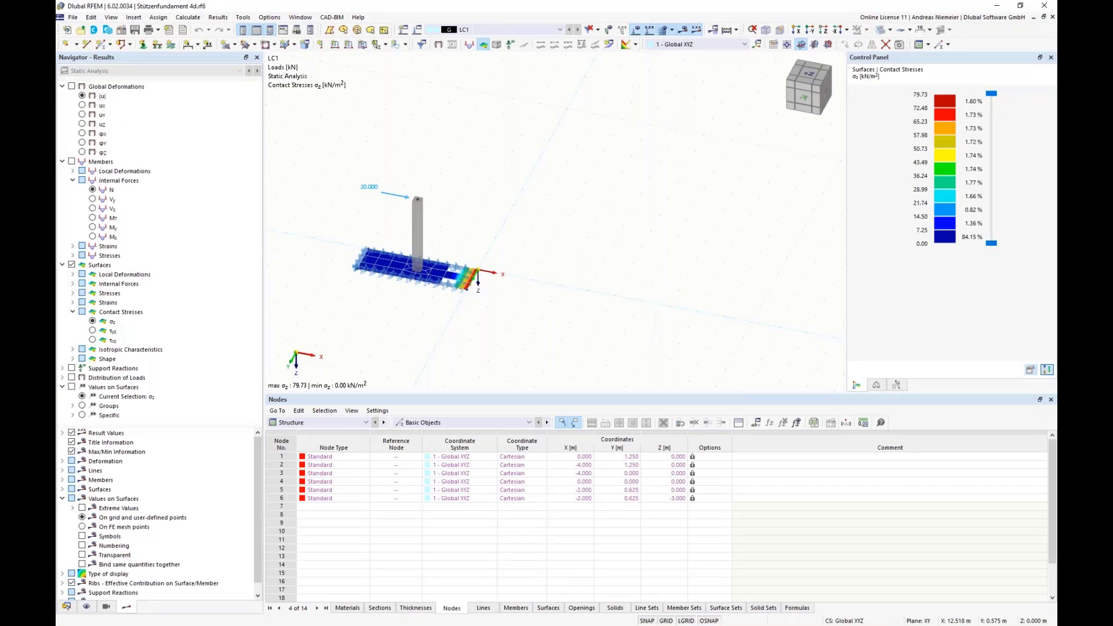
Show the Optimization results table and examine the ranked model mutations by whole weight, bx, by, t and shape.
click(325, 424)
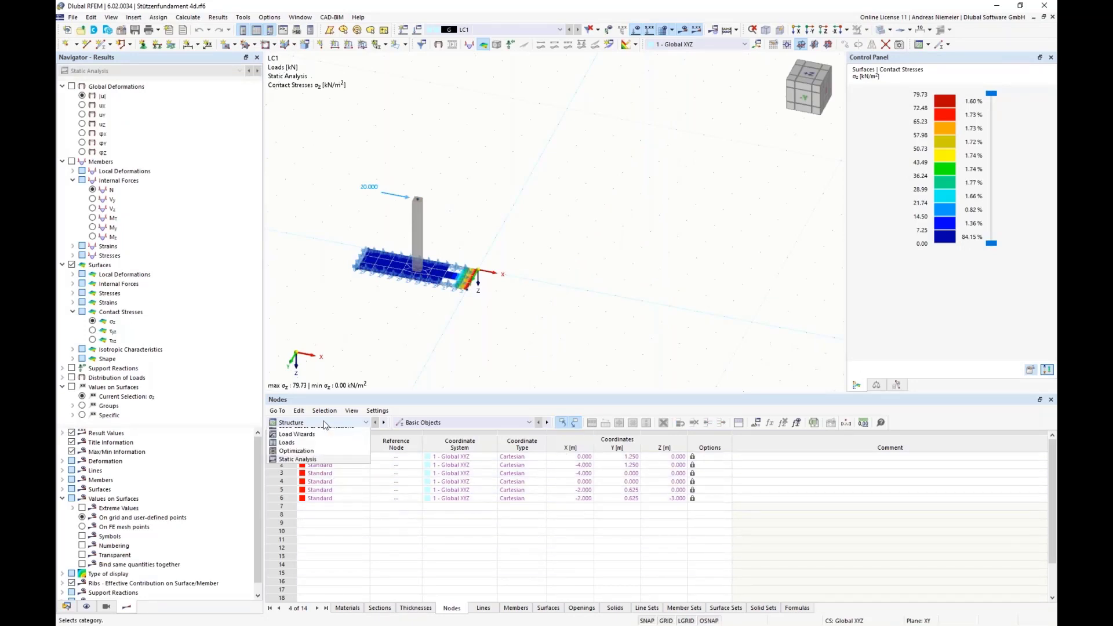
click(328, 475)
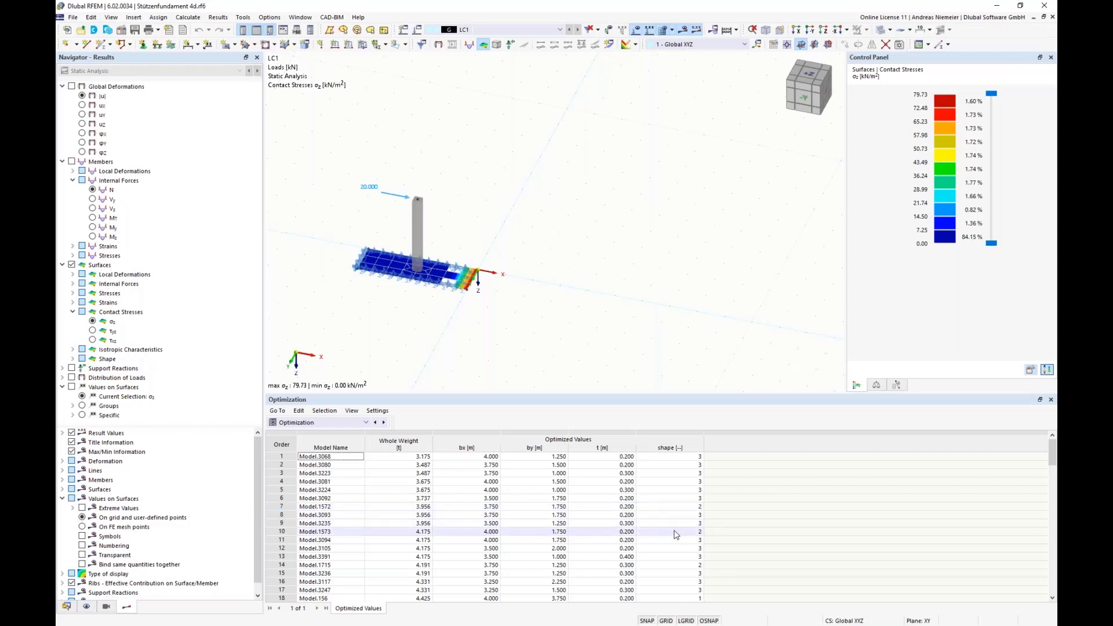
scroll(682, 604, down, 7)
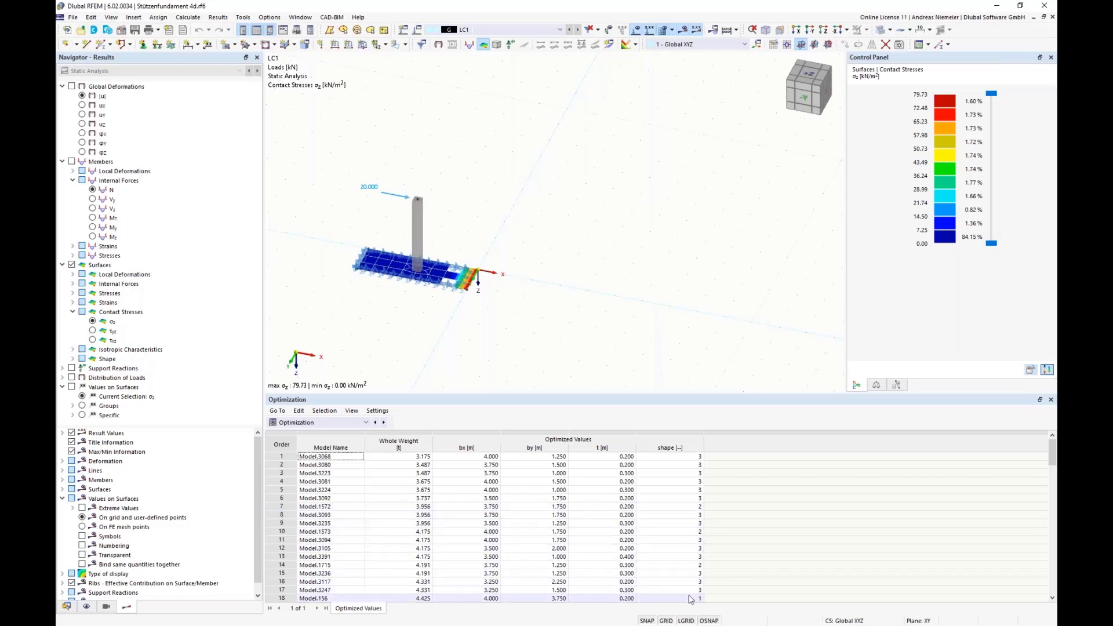
scroll(682, 567, down, 13)
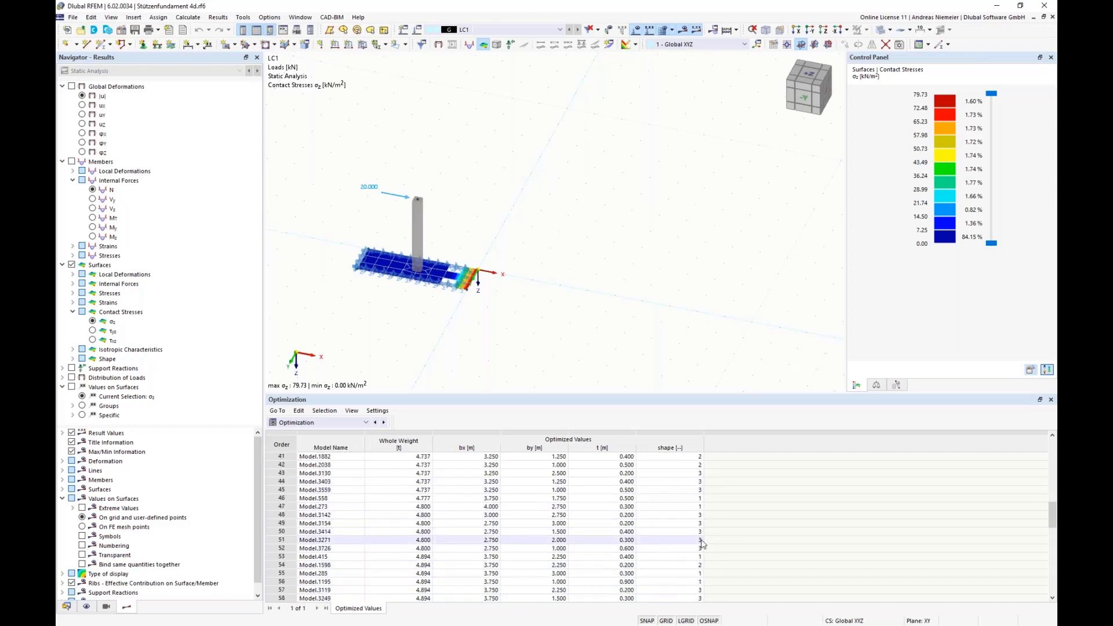
scroll(698, 556, up, 20)
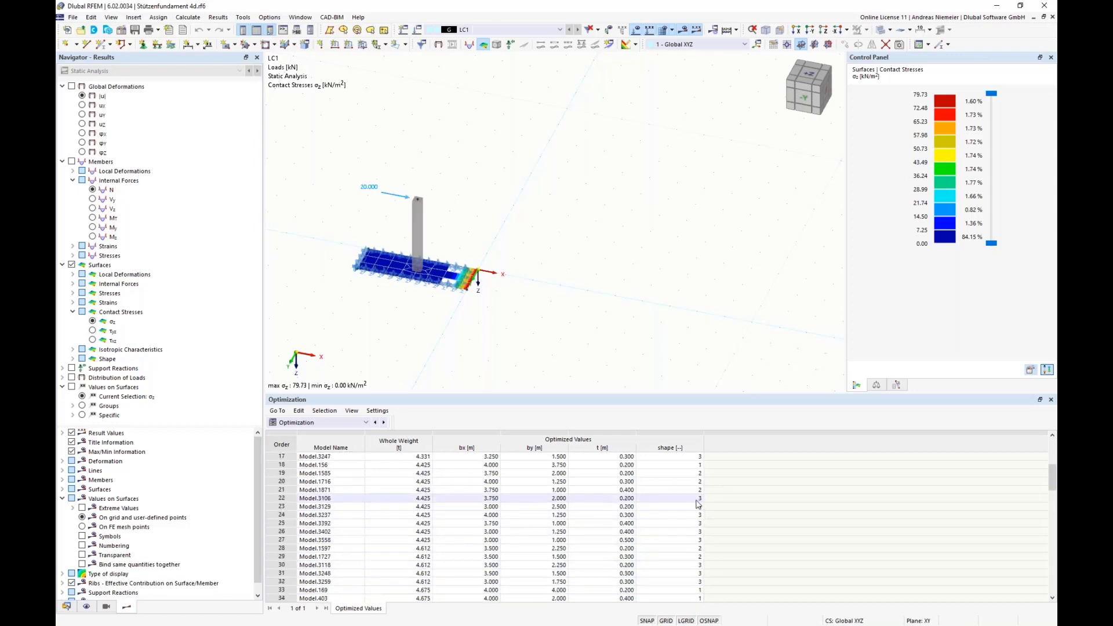
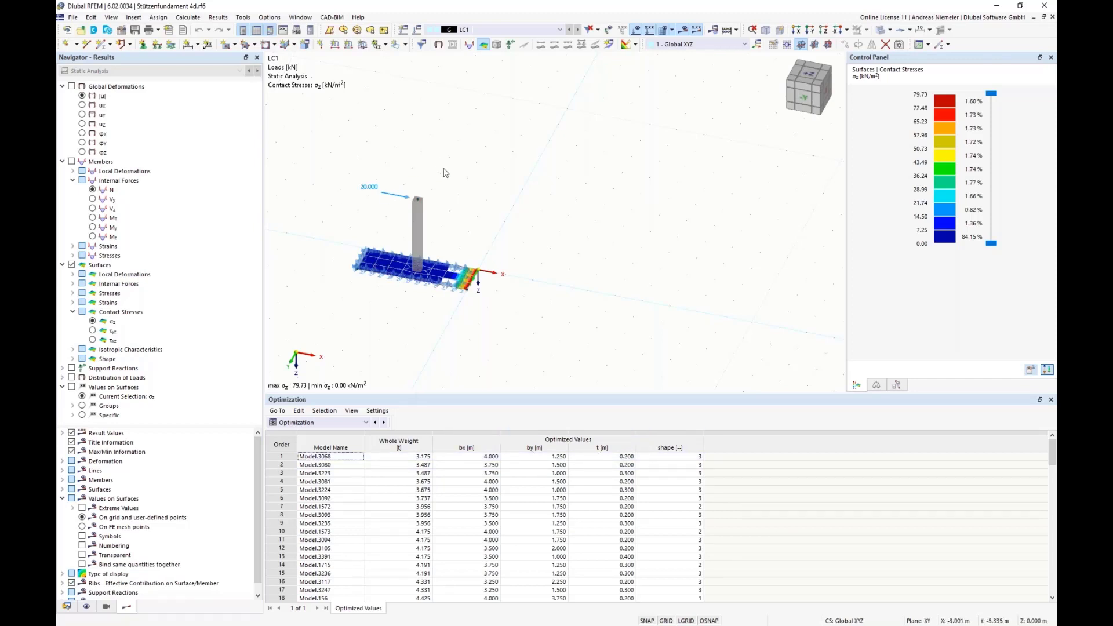
Review the Fundament block's JavaScript code and structure parameters, and leave the block without changes.
click(67, 606)
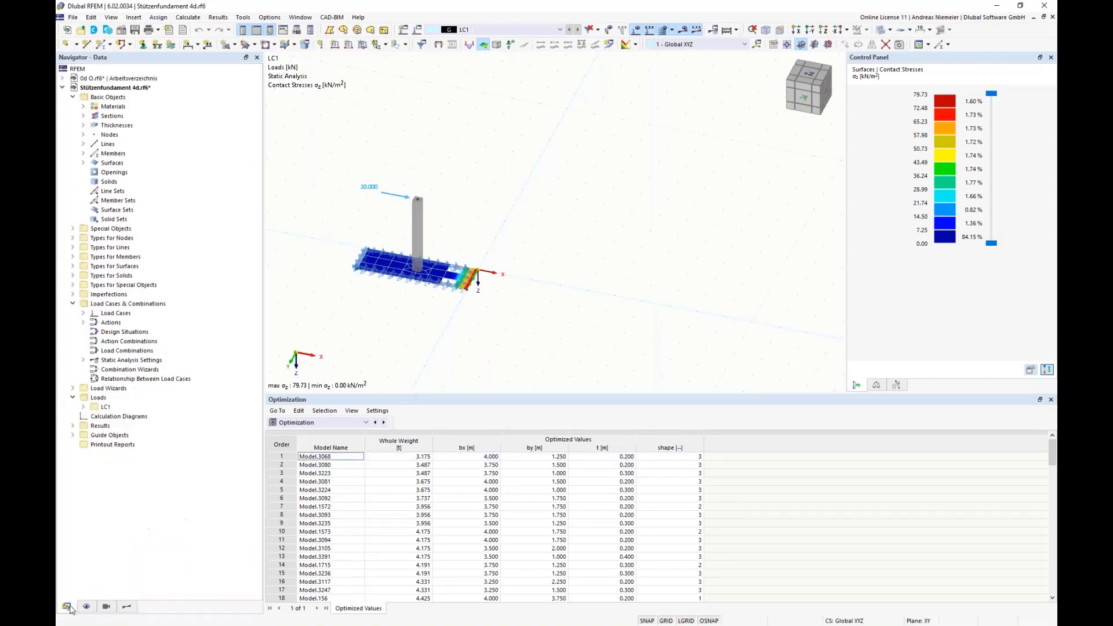
click(73, 229)
click(83, 322)
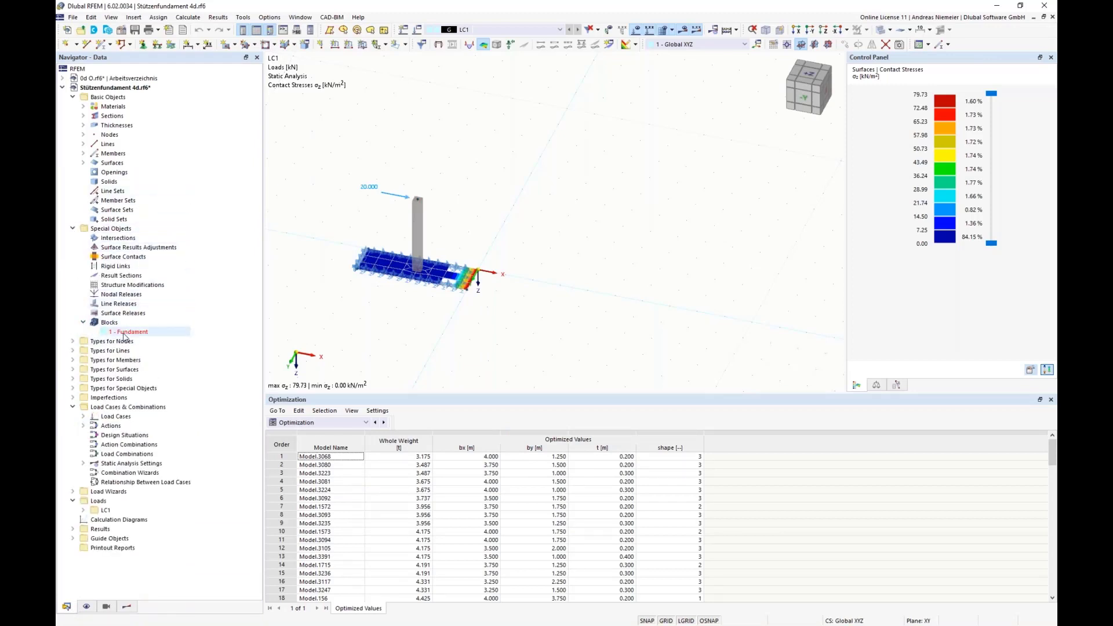
double_click(125, 333)
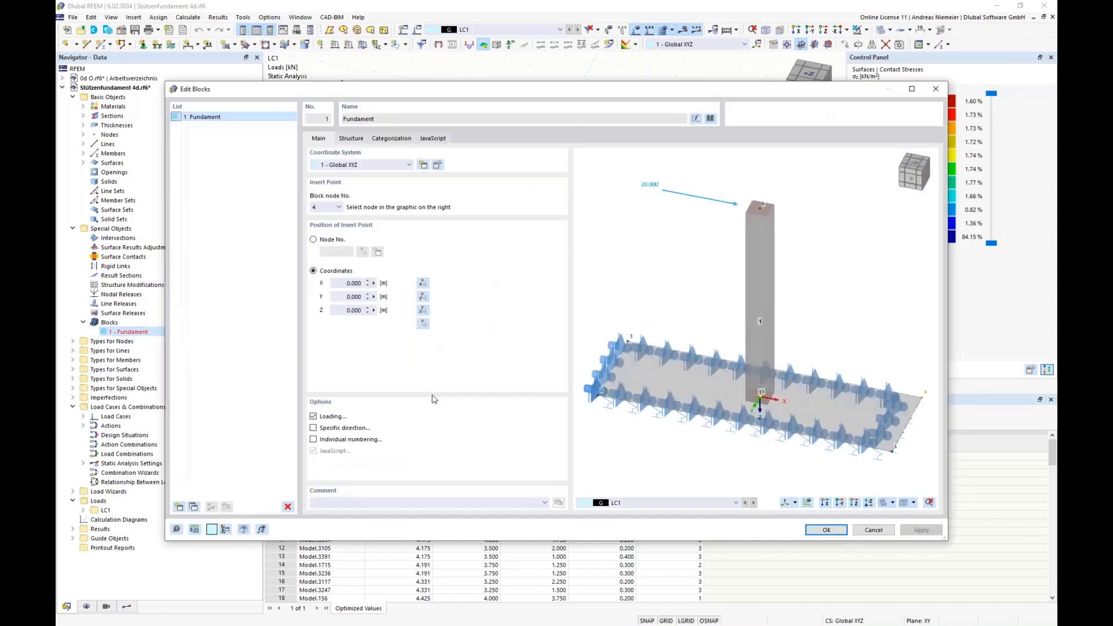
click(433, 139)
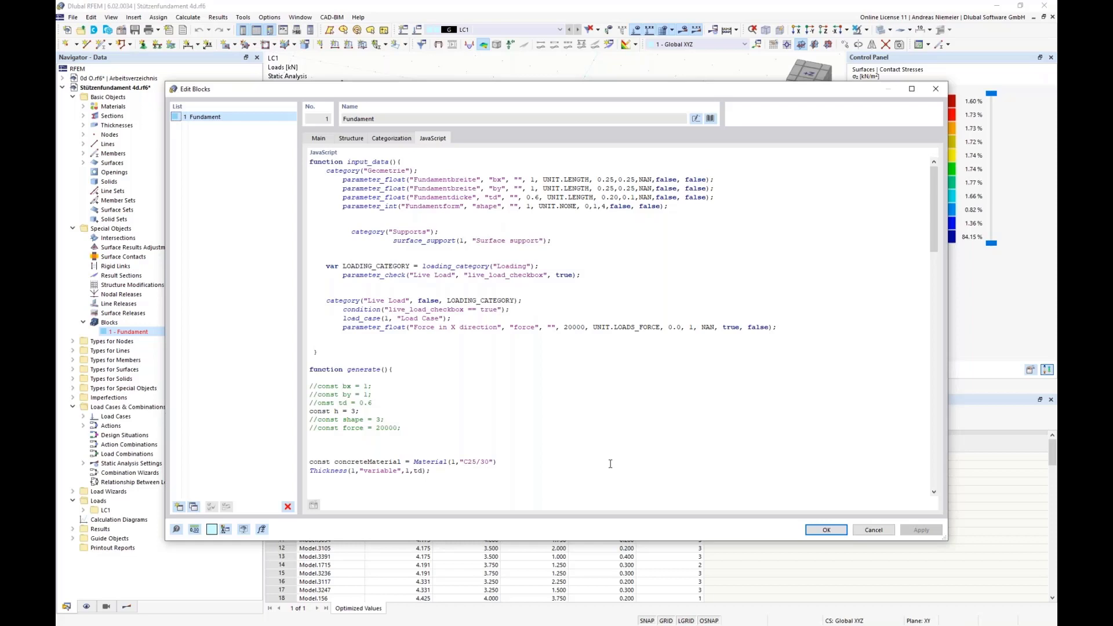
click(352, 138)
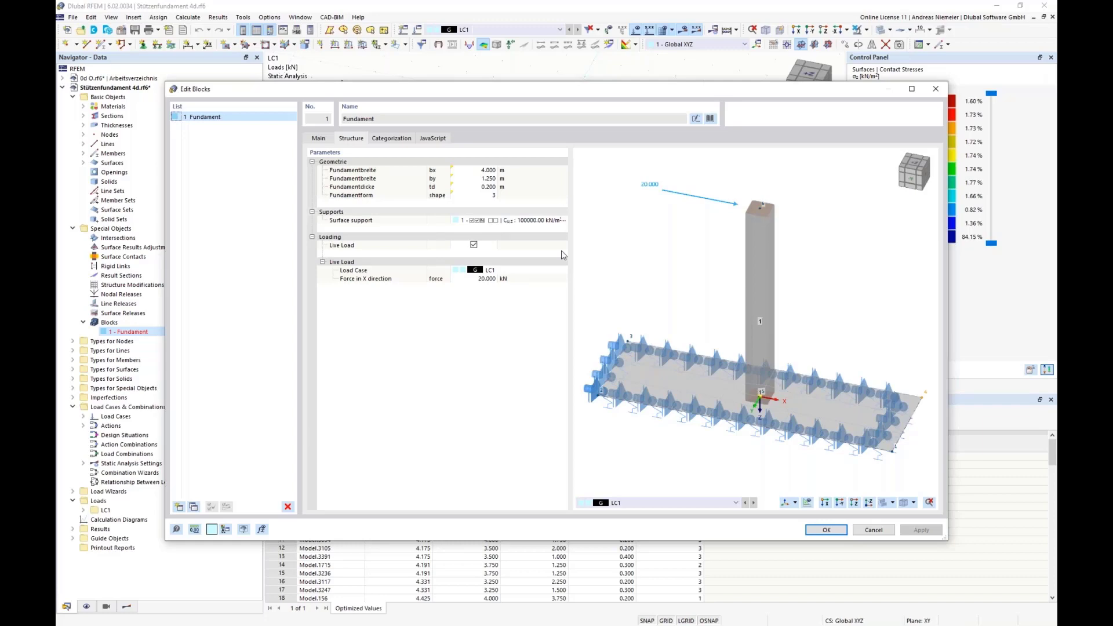
click(871, 530)
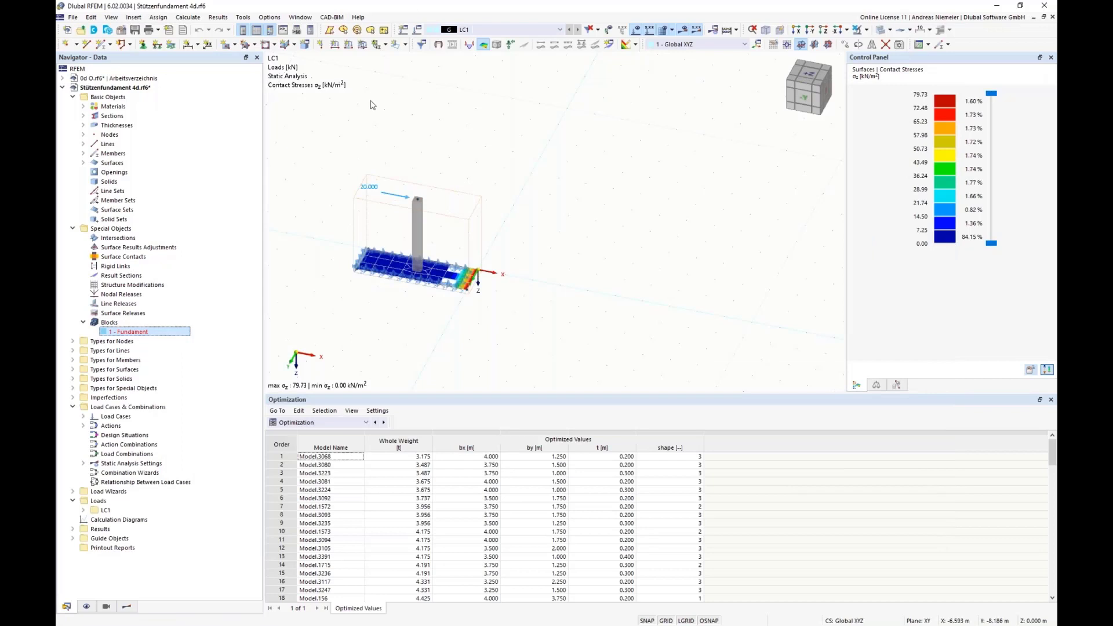
Check the optimization settings and the criteria available to optimize on, and leave them without applying changes.
click(188, 17)
click(232, 218)
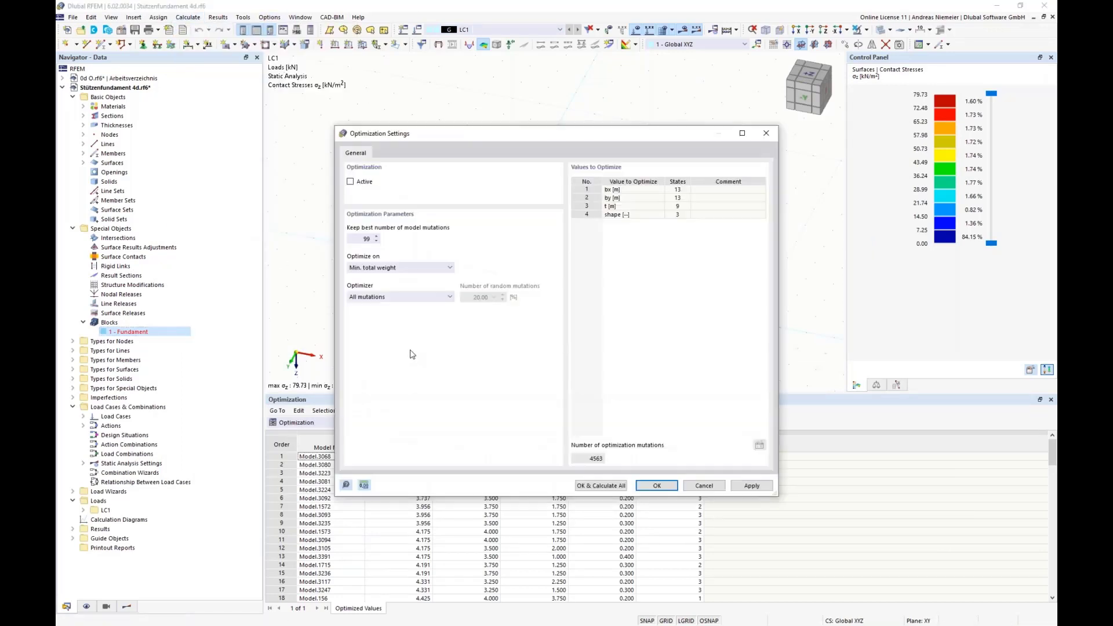
click(381, 269)
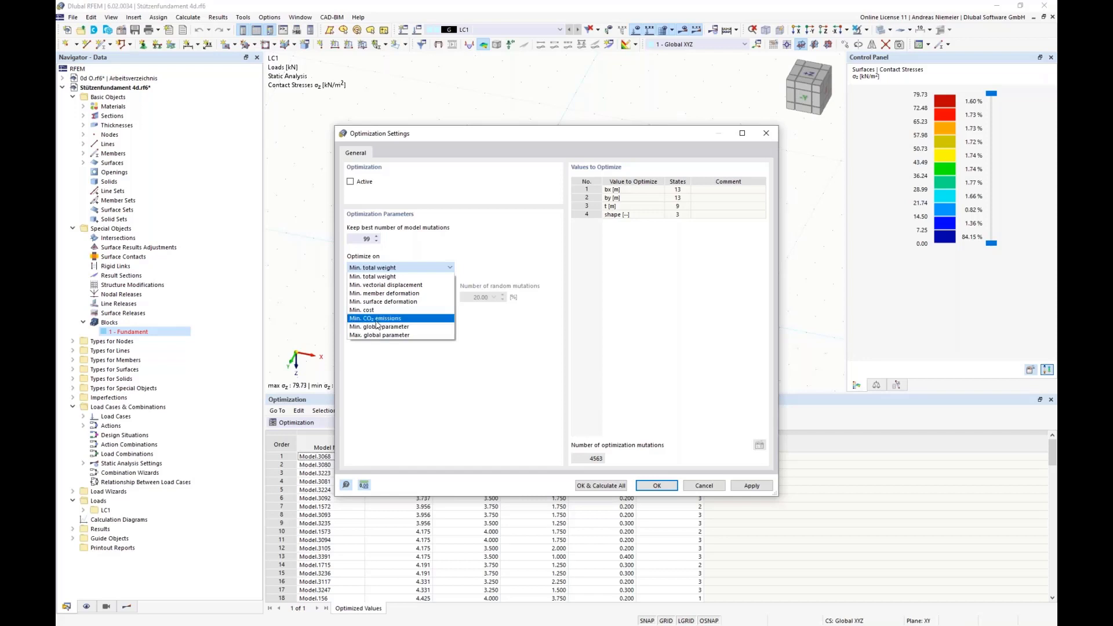
click(459, 381)
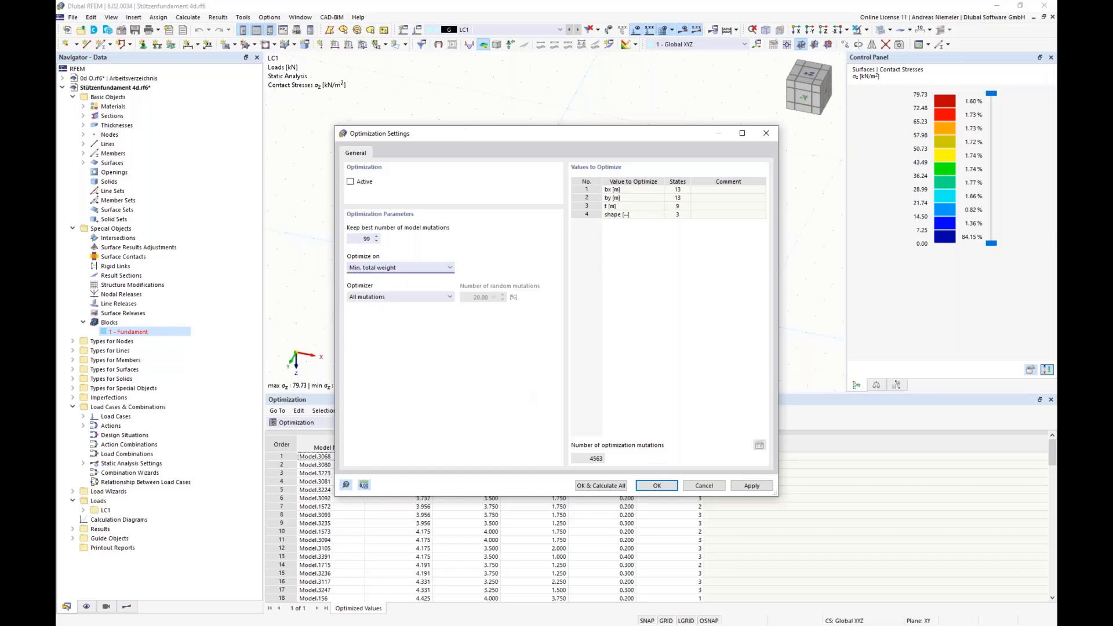
click(712, 489)
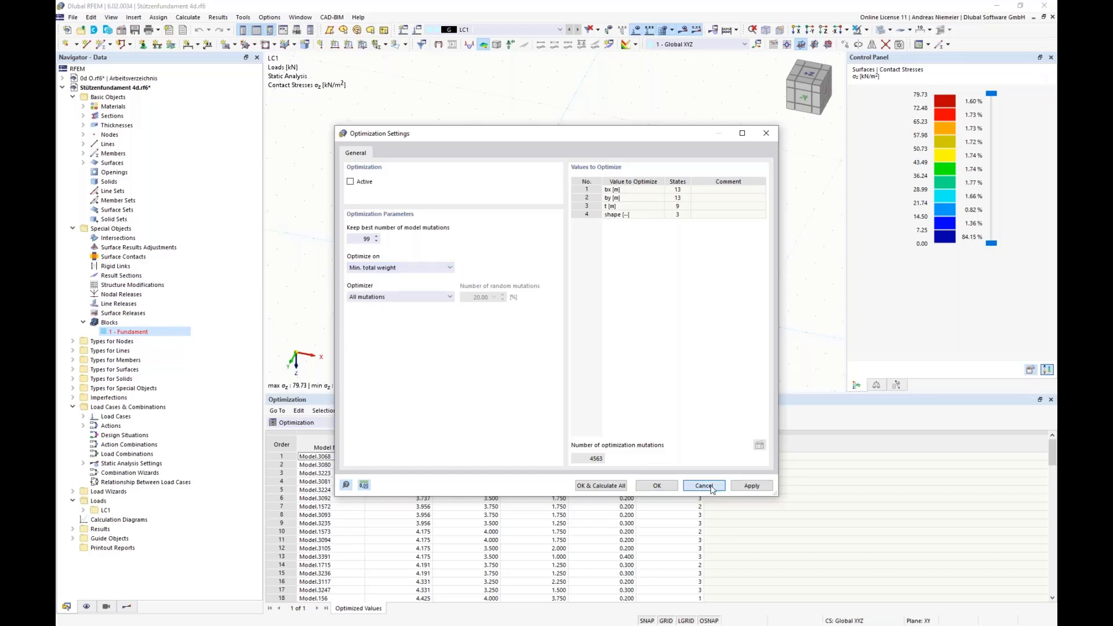
Check the available load cases and the add-ons in the model's base data, leaving both without changes.
click(494, 31)
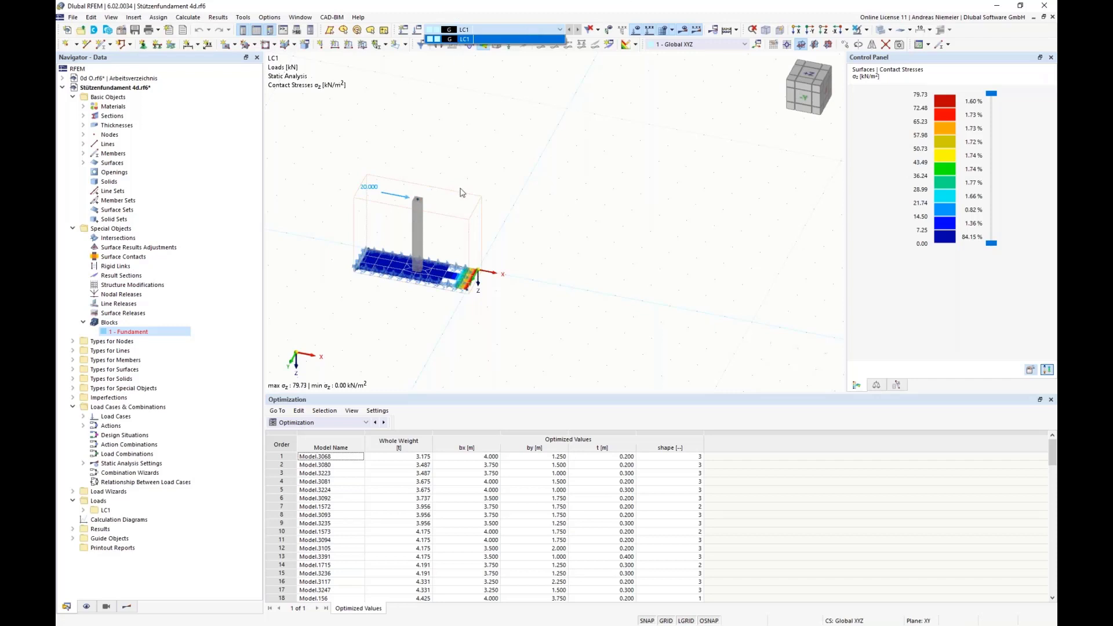
click(584, 244)
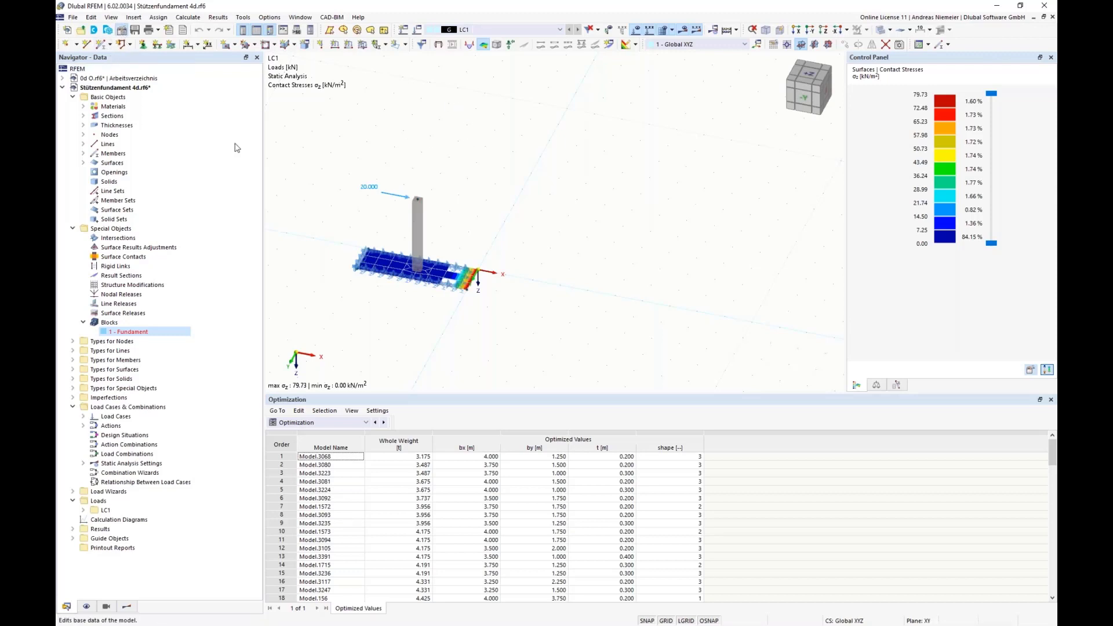
click(394, 115)
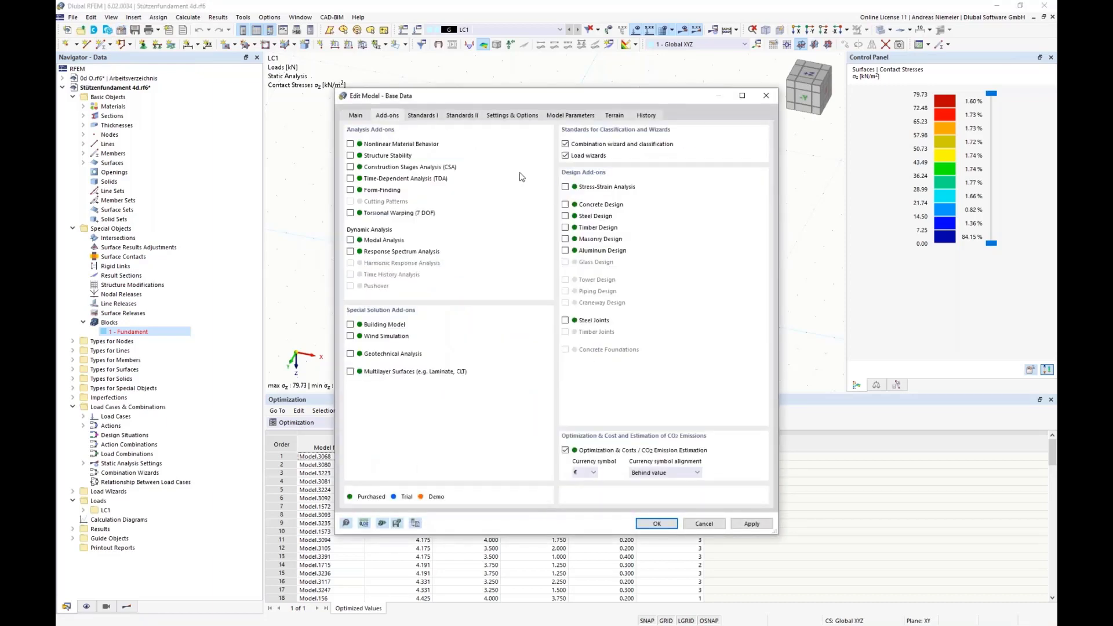
drag(489, 100, 680, 108)
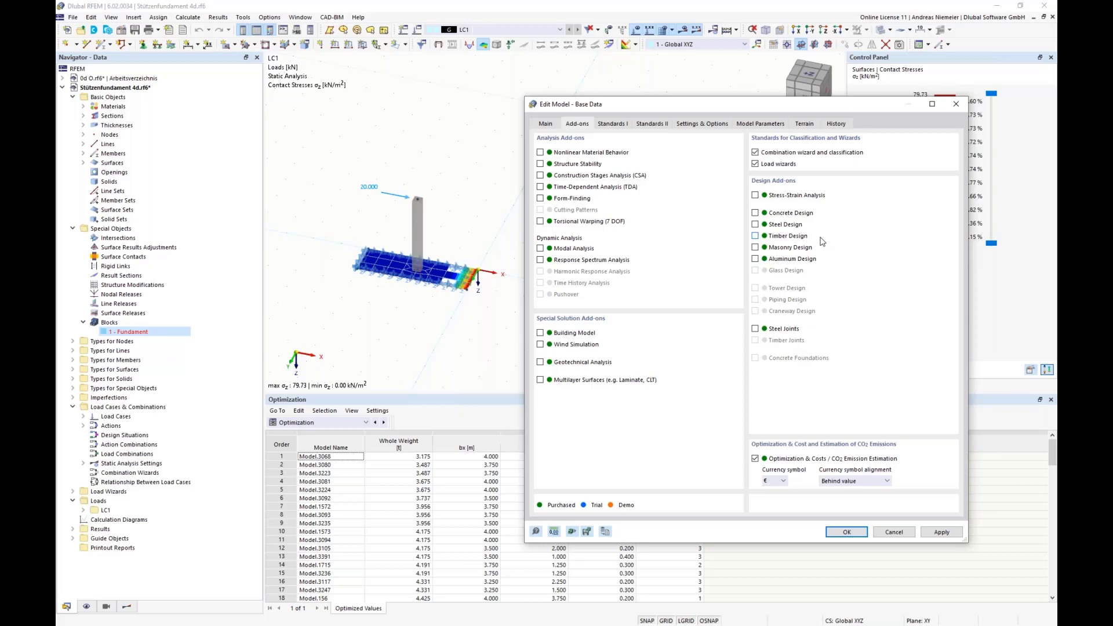
click(894, 532)
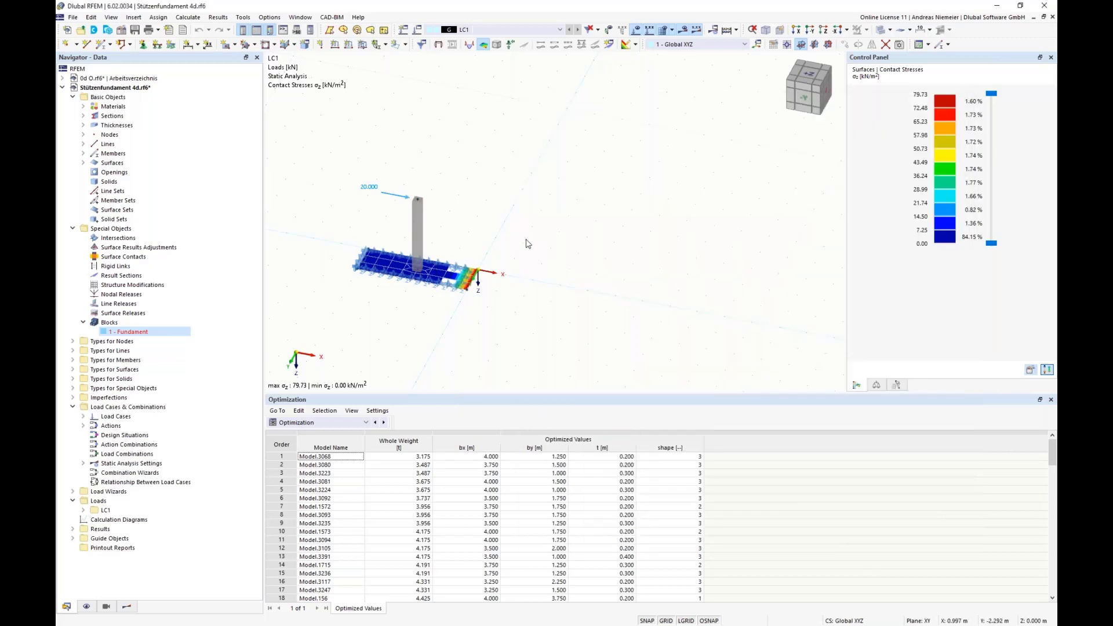
Inspect the R_M1 300/300 section's cost, CO₂ emission and optimization options, and leave it without changes.
click(83, 116)
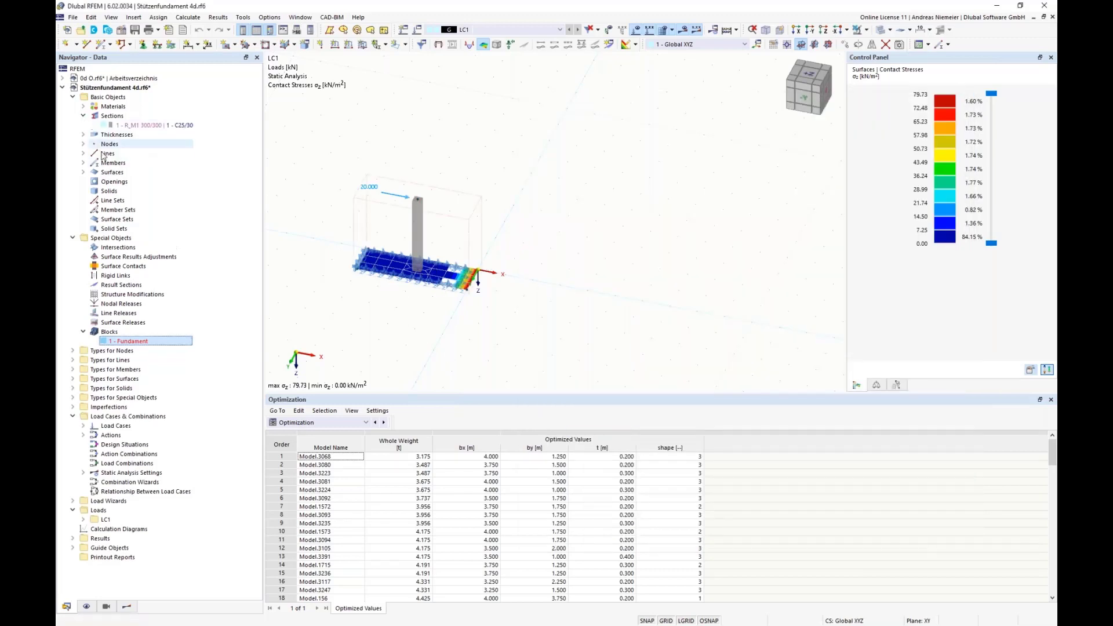
click(116, 125)
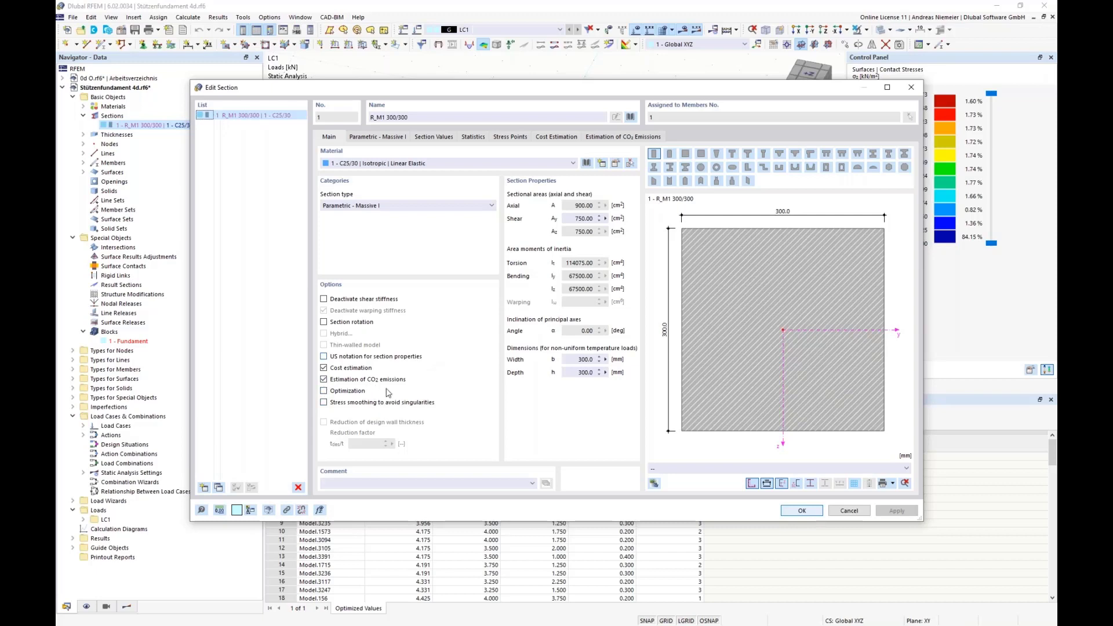
click(849, 510)
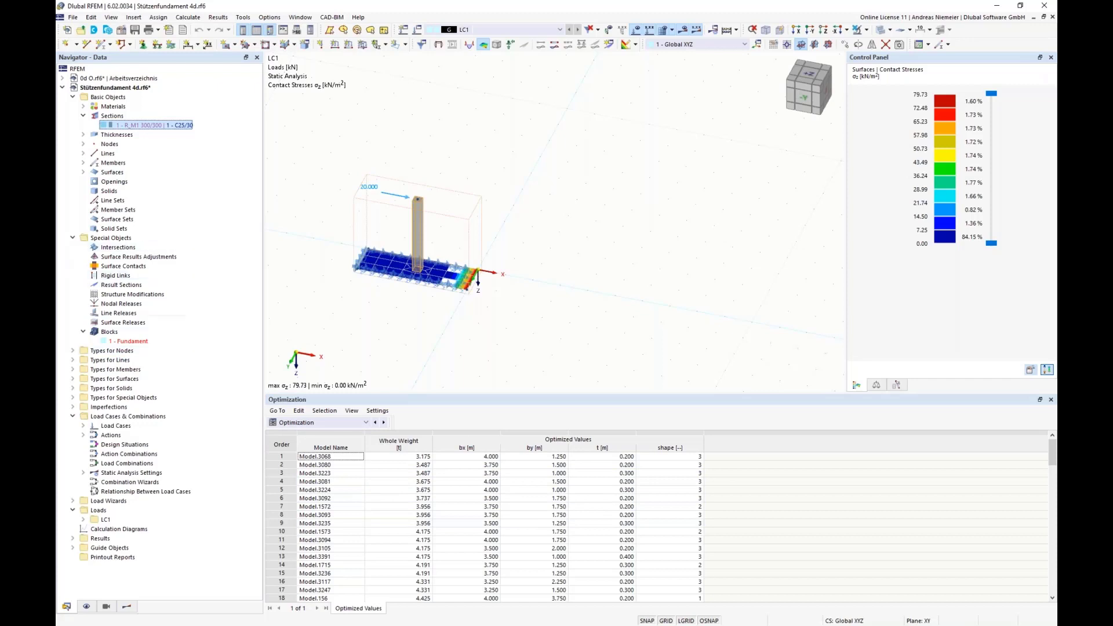
Look at the d–Bx optimization sketch in Snagit Editor, and return to RFEM to examine the foundation's surface support and contact stresses.
key(alt+Tab)
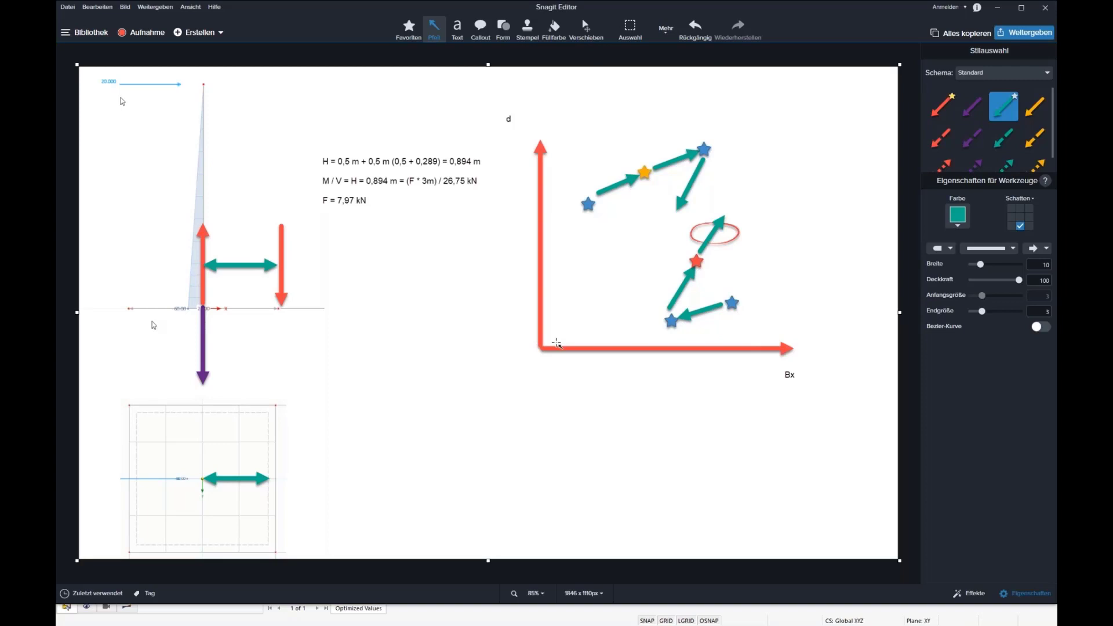
key(alt+Tab)
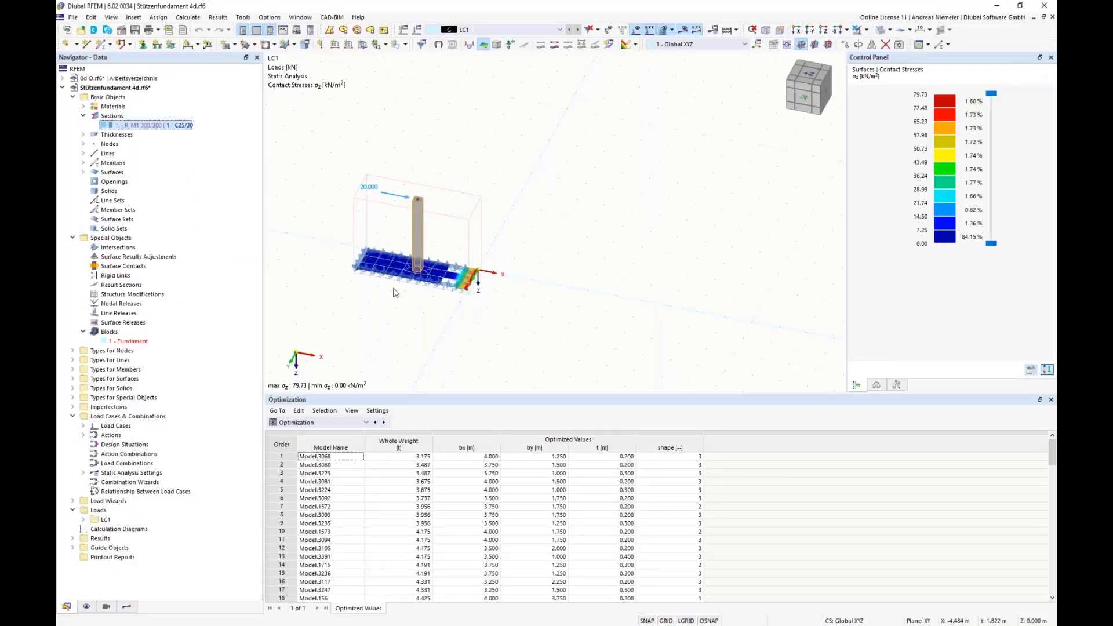
scroll(499, 269, up, 3)
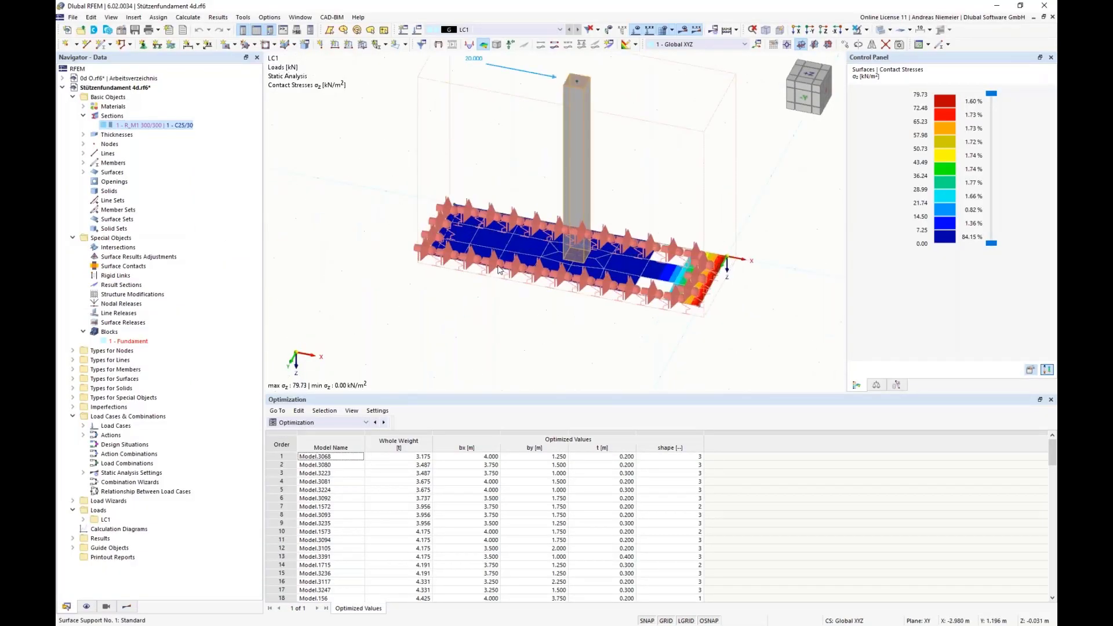
mouse_move(499, 270)
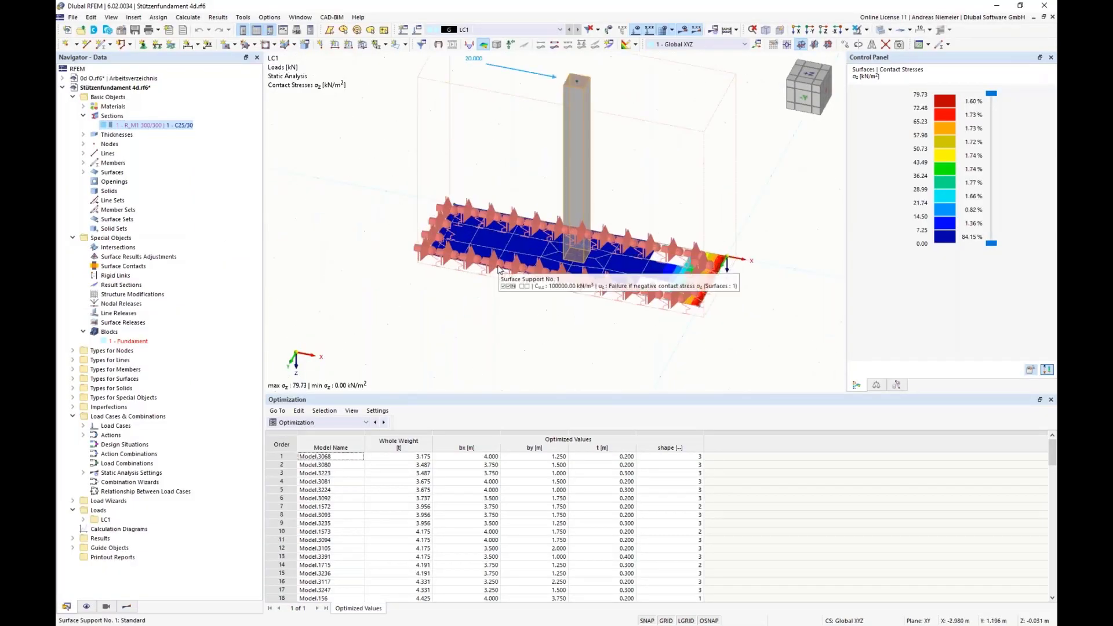
scroll(406, 298, down, 4)
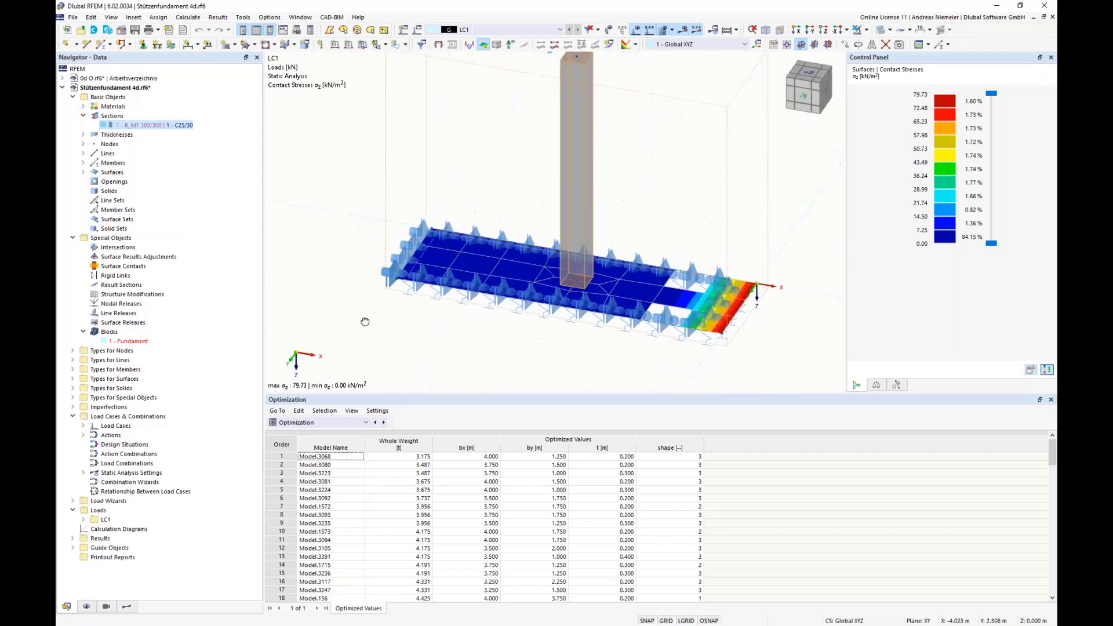
mouse_move(391, 284)
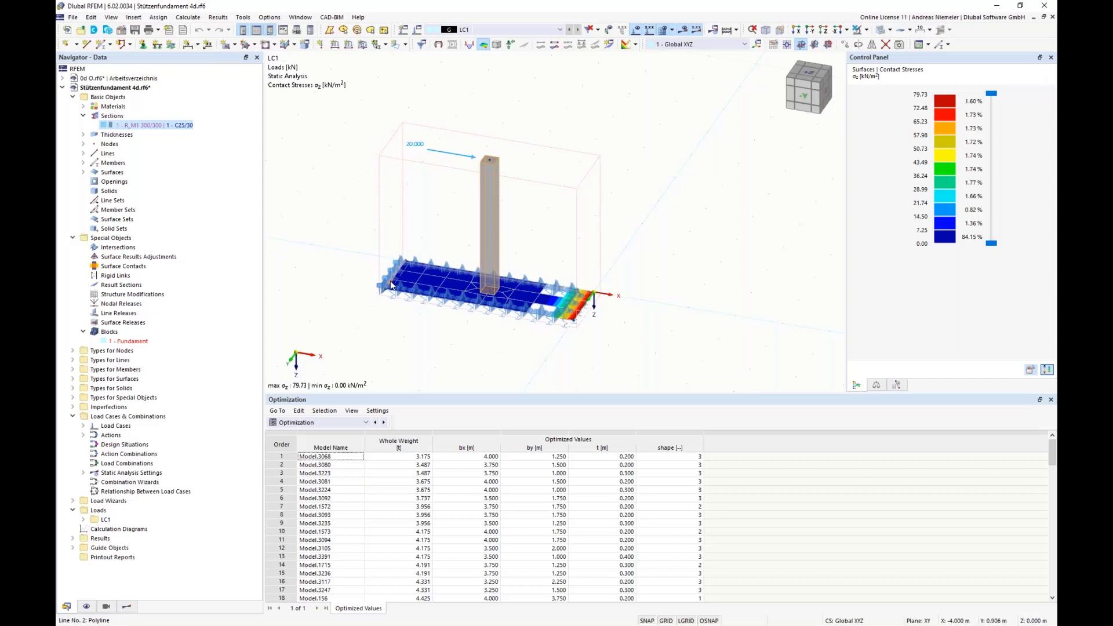
Review the optimization targets again, trying Min. vectorial displacement instead of Min. total weight, and leave the settings without applying changes.
click(189, 18)
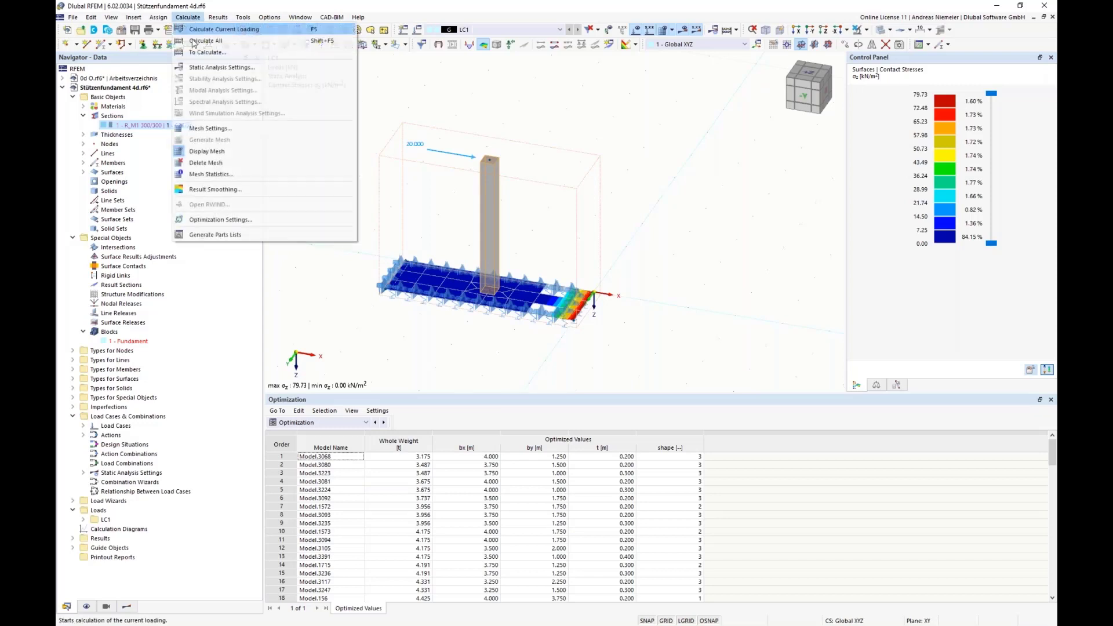
click(204, 220)
click(376, 267)
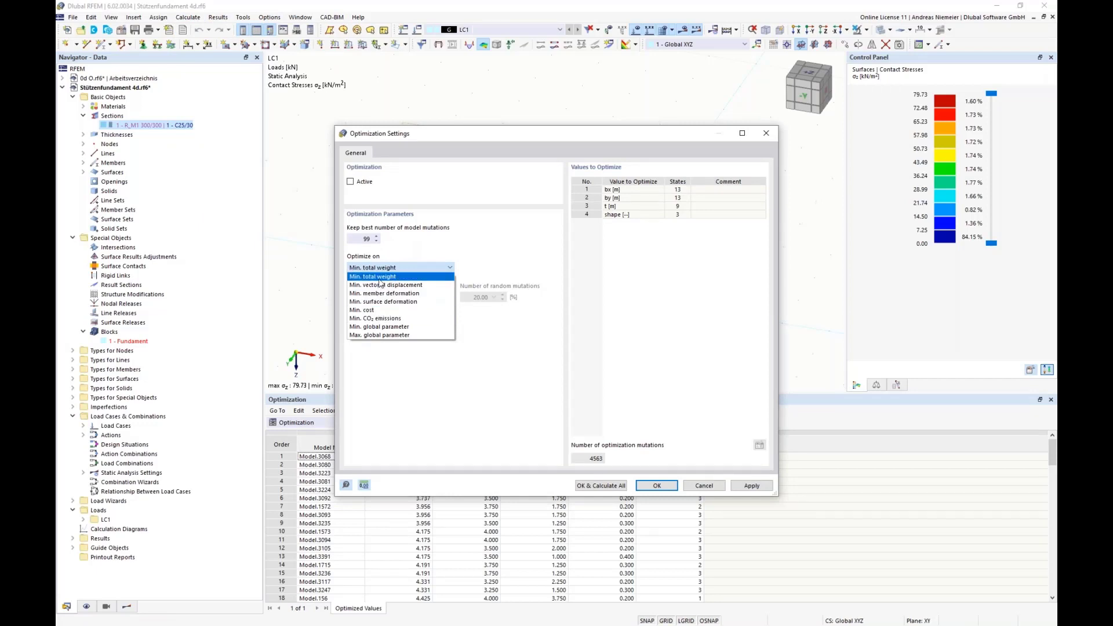
click(380, 278)
drag(453, 146, 696, 172)
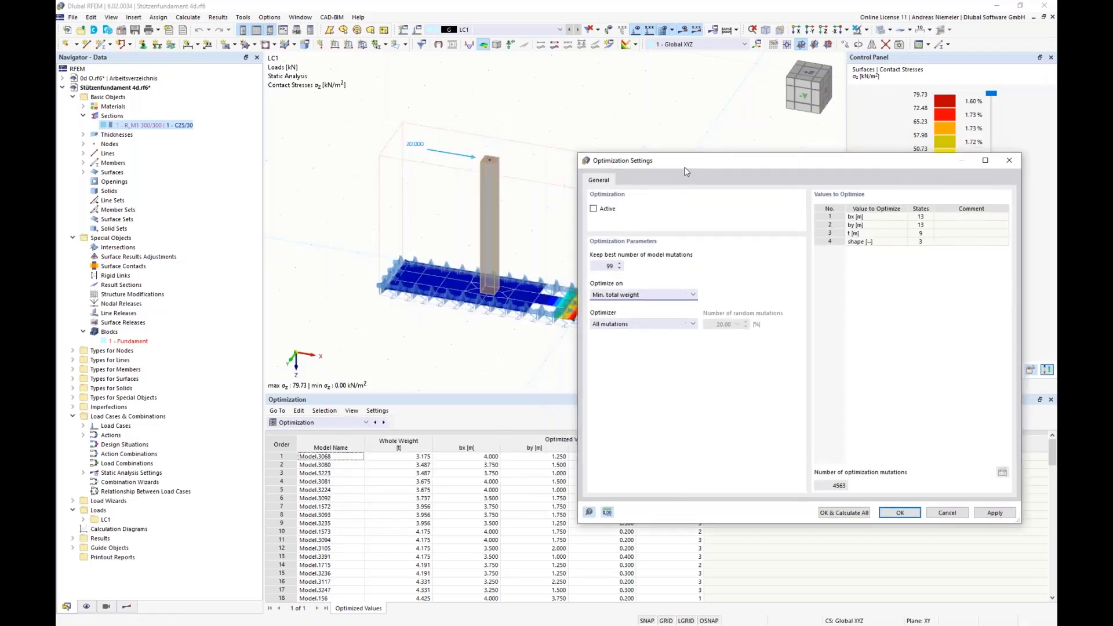
click(631, 295)
click(622, 303)
click(652, 302)
click(647, 316)
click(676, 297)
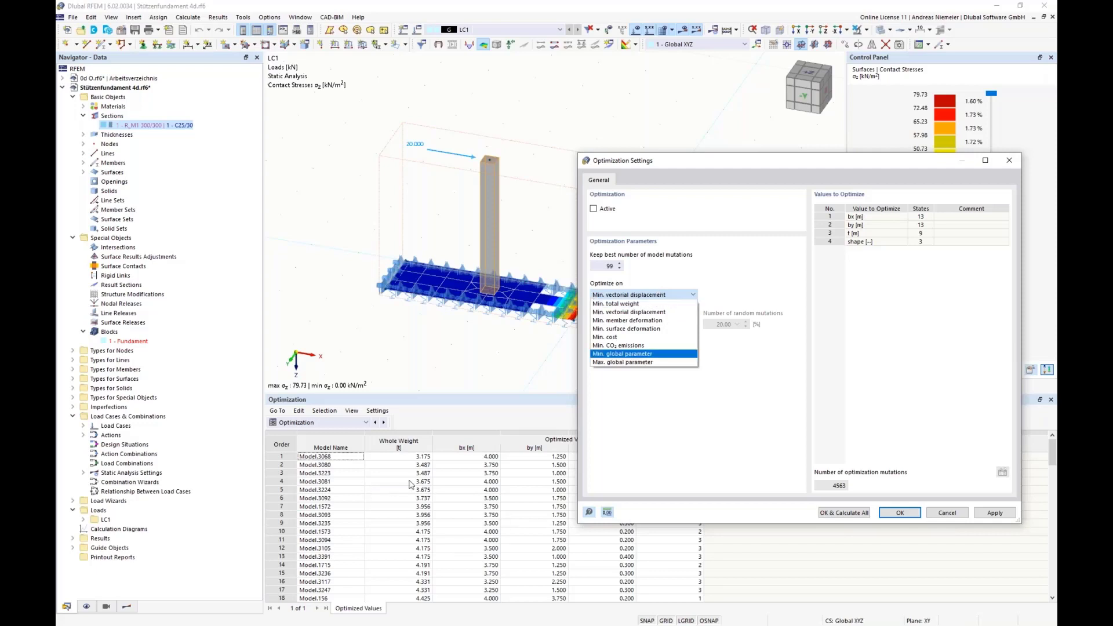
click(960, 518)
click(958, 516)
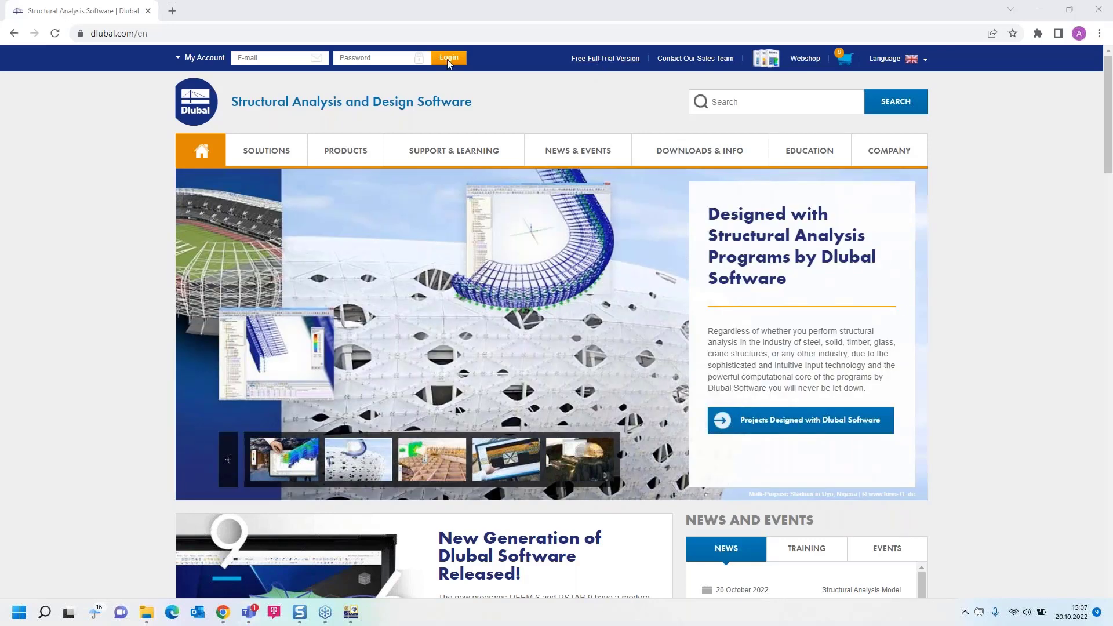
Open the Free Full Trial Version page on the Dlubal website in the browser and look through the trial downloads.
click(598, 62)
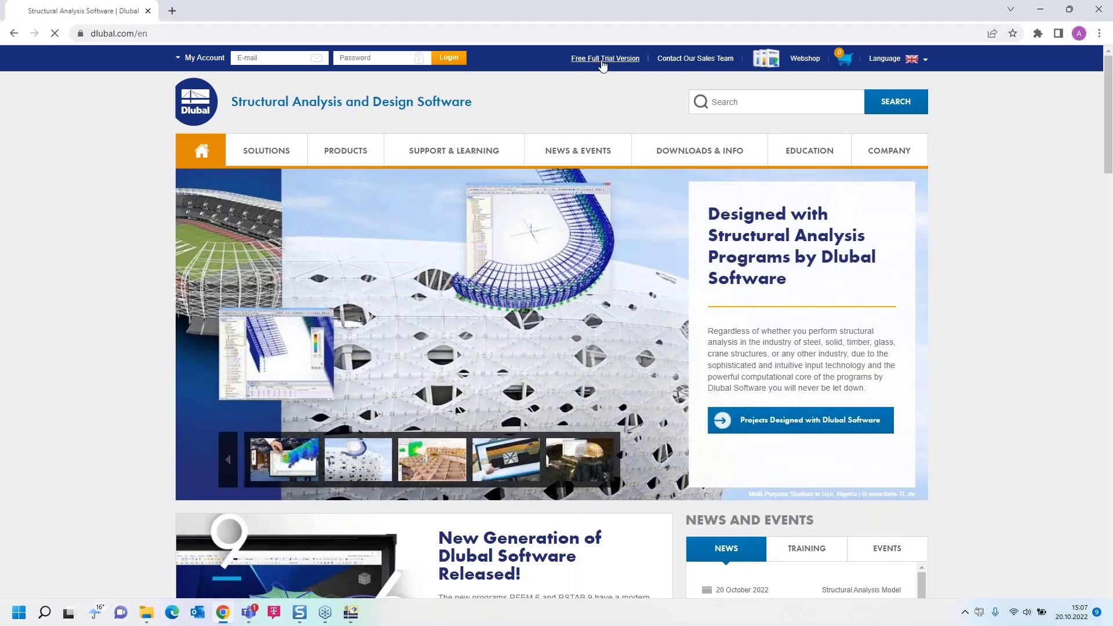
scroll(276, 365, down, 3)
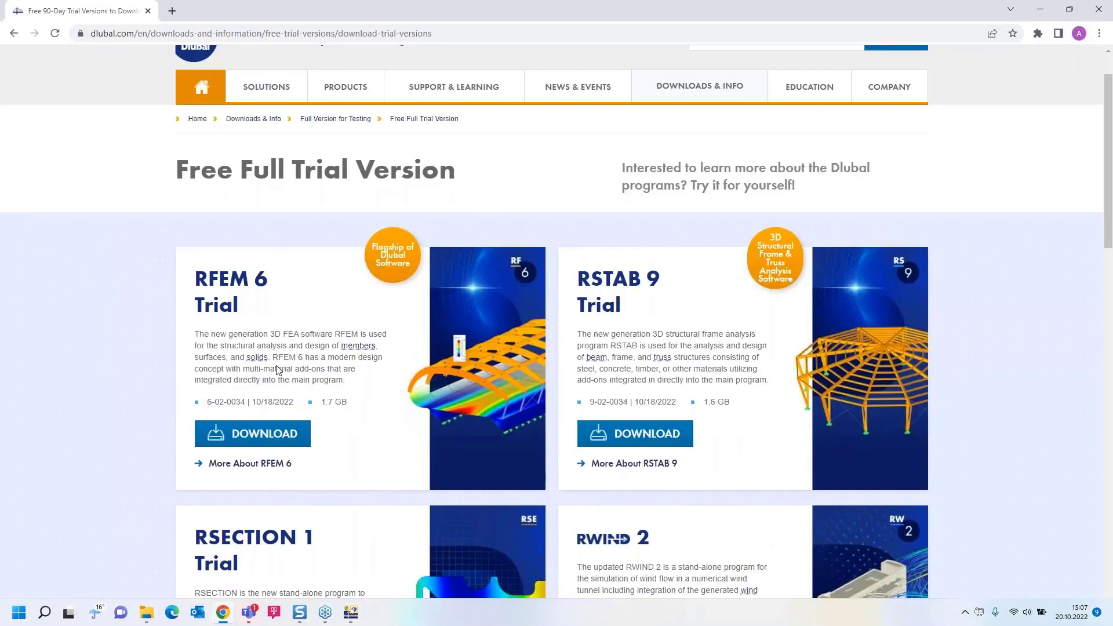
scroll(276, 369, down, 2)
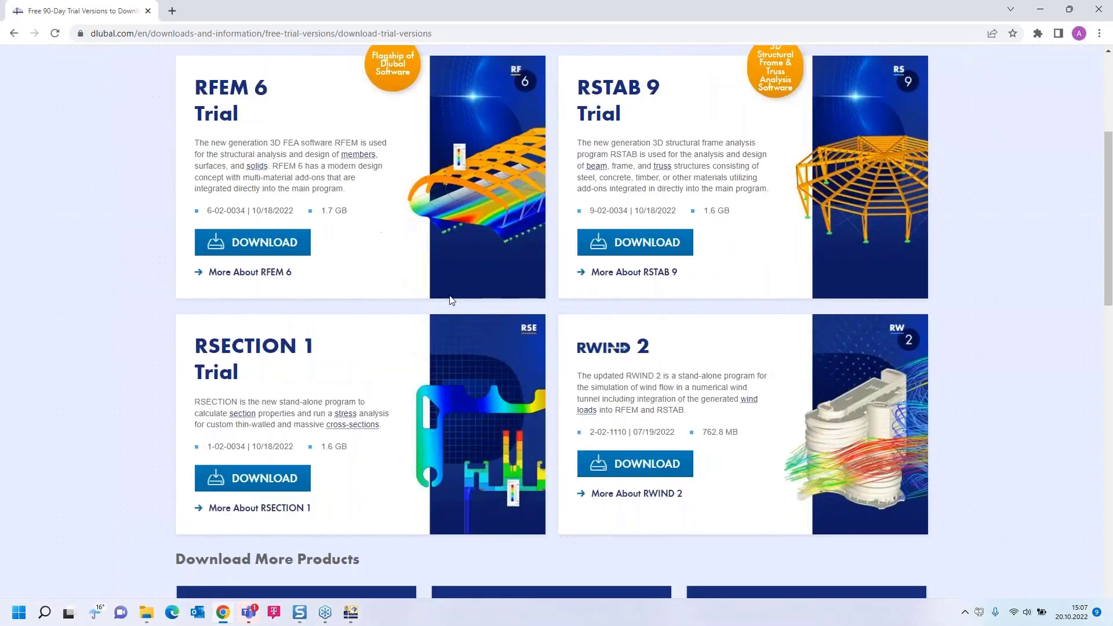
scroll(243, 371, up, 4)
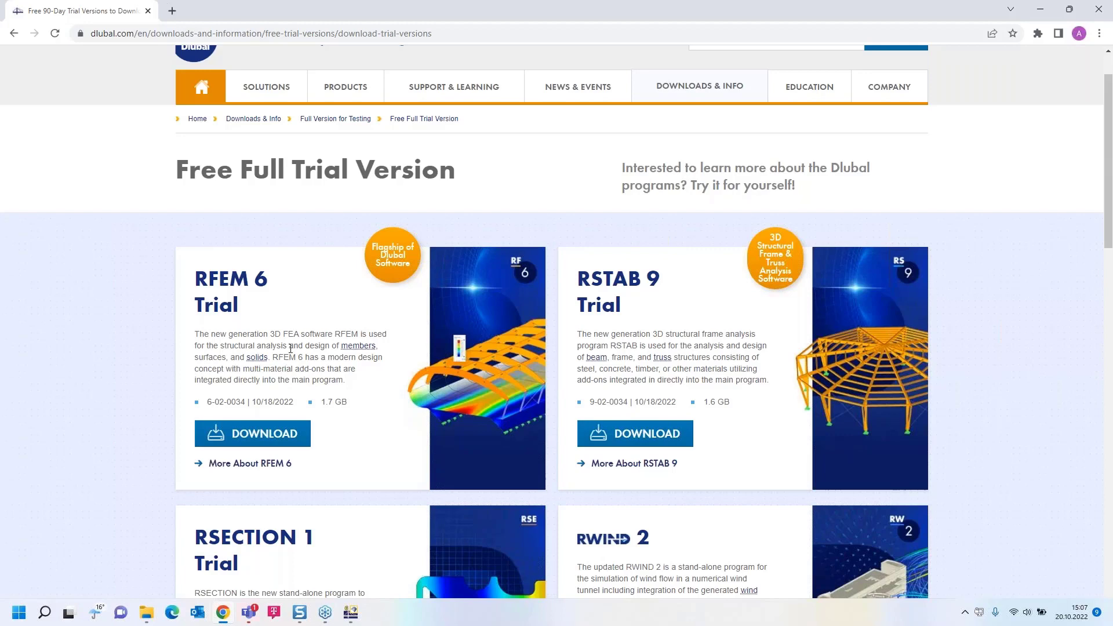
scroll(290, 349, up, 2)
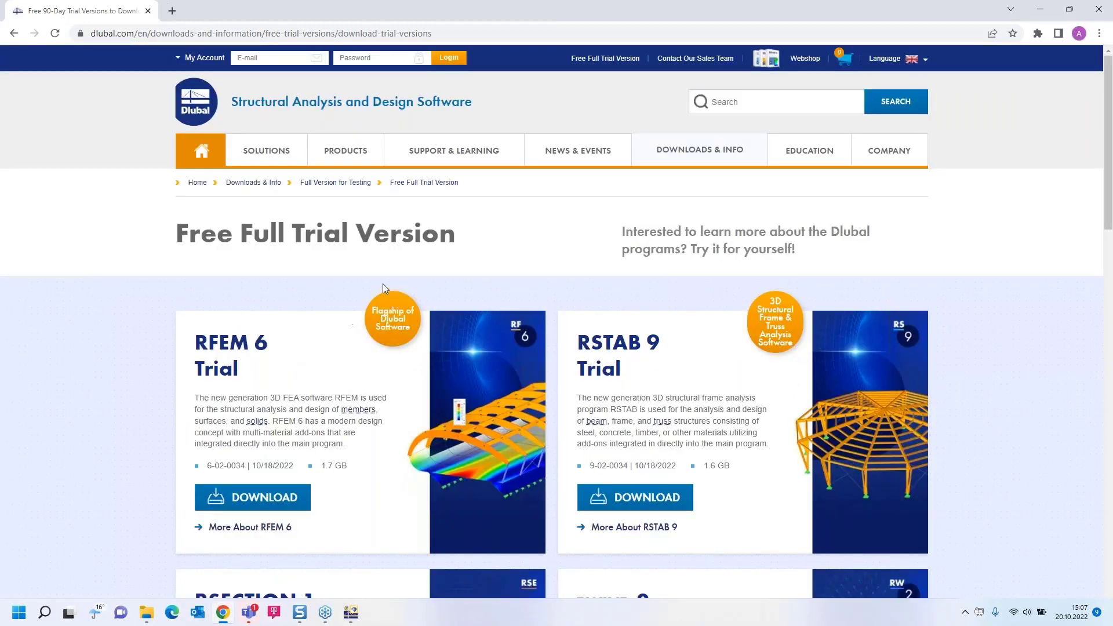
Go to the Dlubal Webinars page and open the "Tool-Based Structural Design Optimization in RFEM 6" webinar.
mouse_move(576, 153)
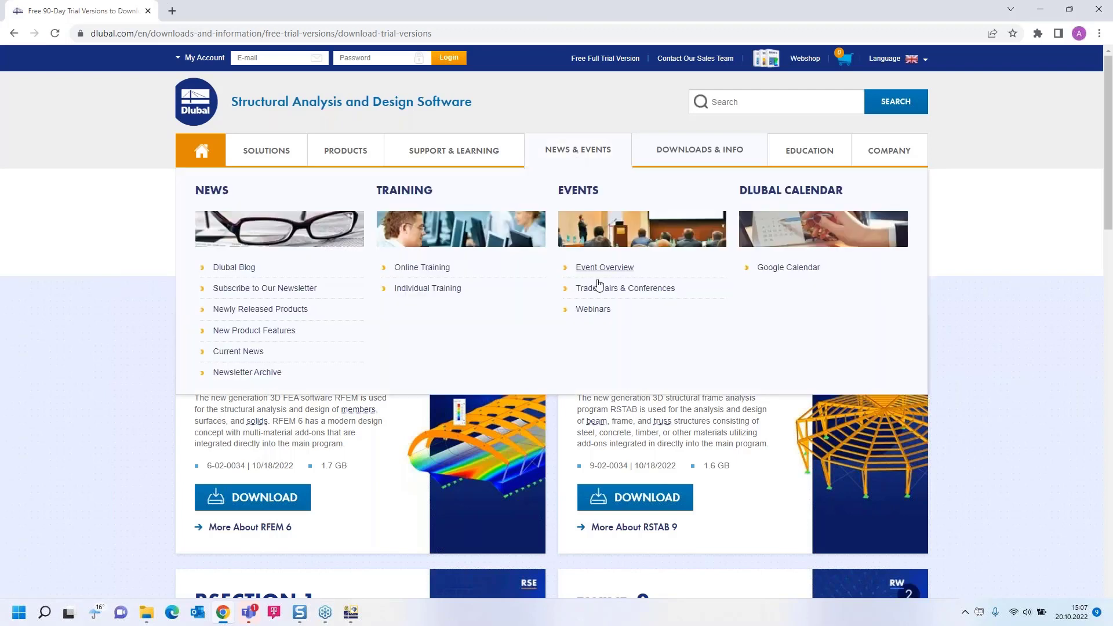
click(597, 311)
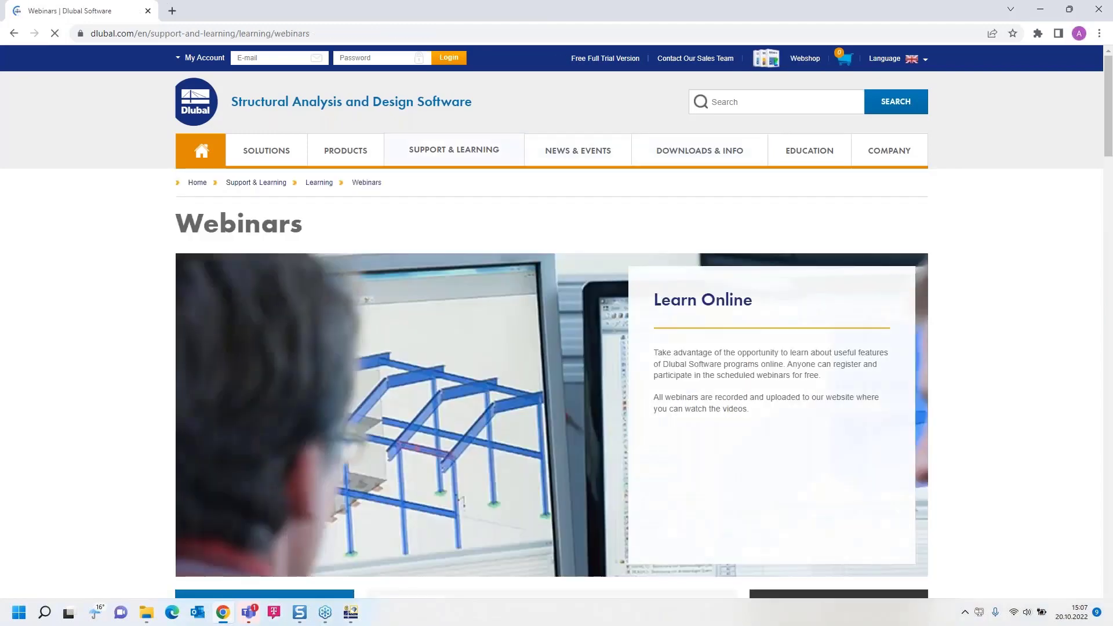
scroll(592, 322, down, 14)
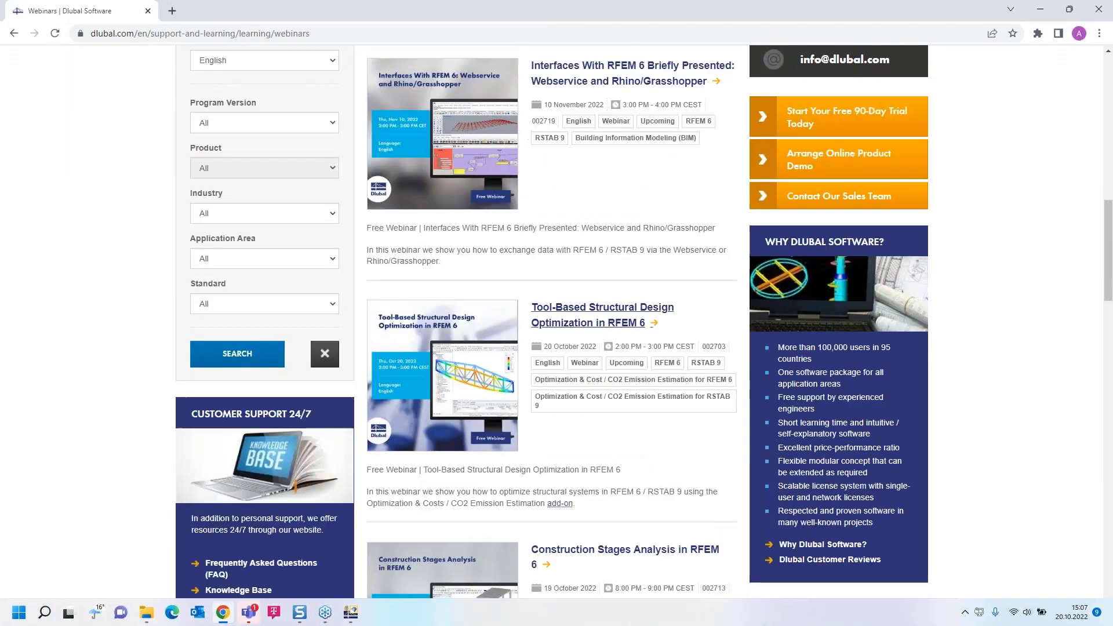
scroll(580, 313, down, 1)
click(580, 247)
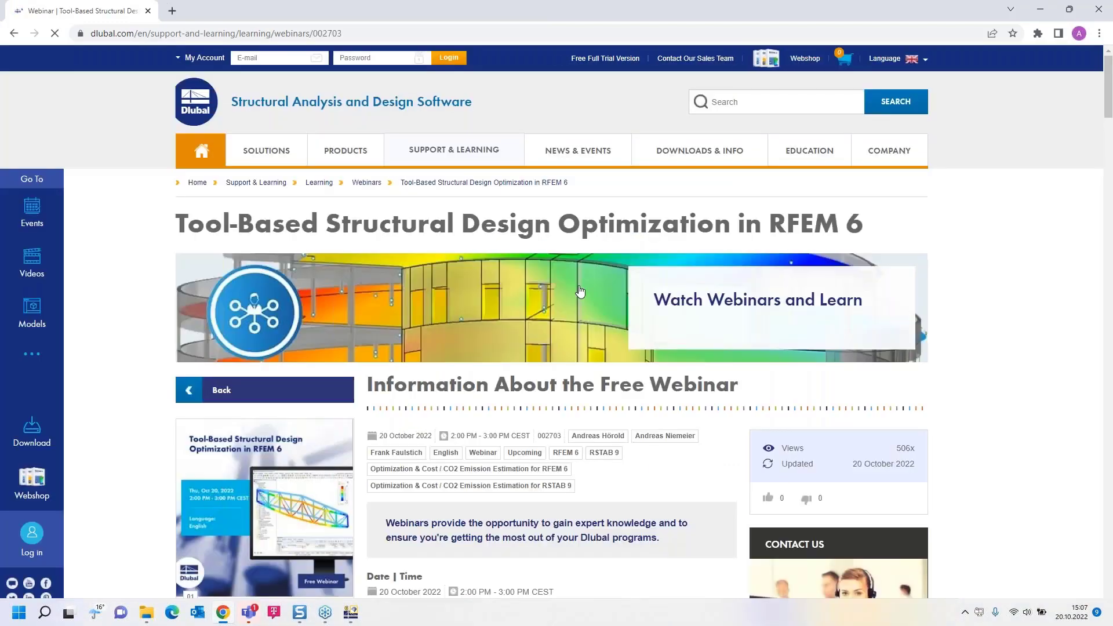
Look through the webinar page's information, speakers, downloads, recommended events and videos to locate the models available for download.
scroll(580, 246, down, 5)
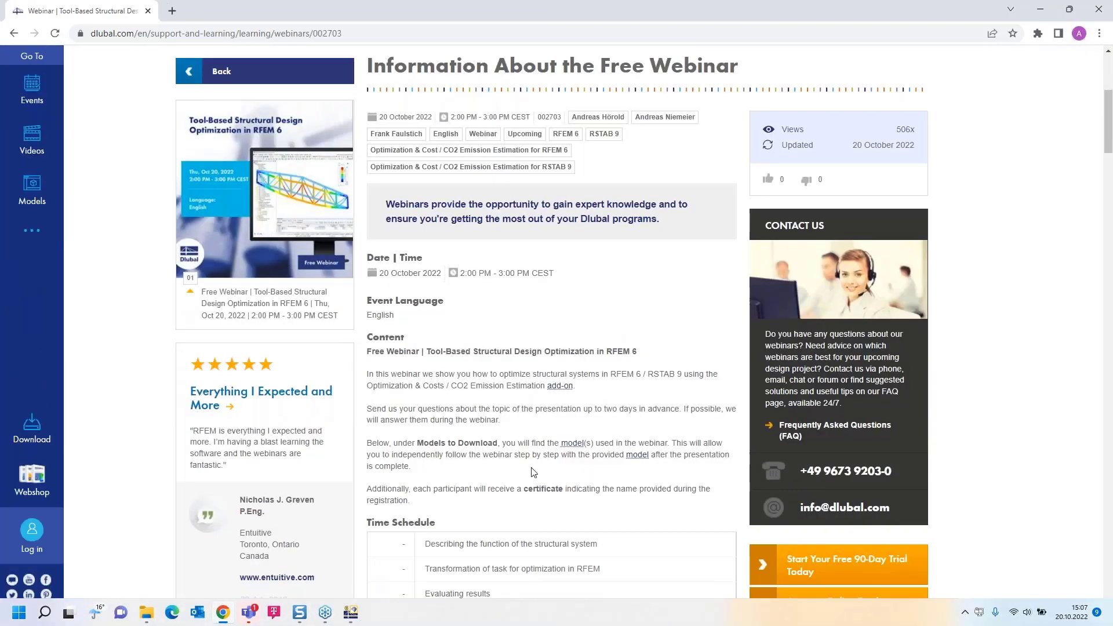
scroll(527, 405, down, 2)
scroll(526, 405, down, 20)
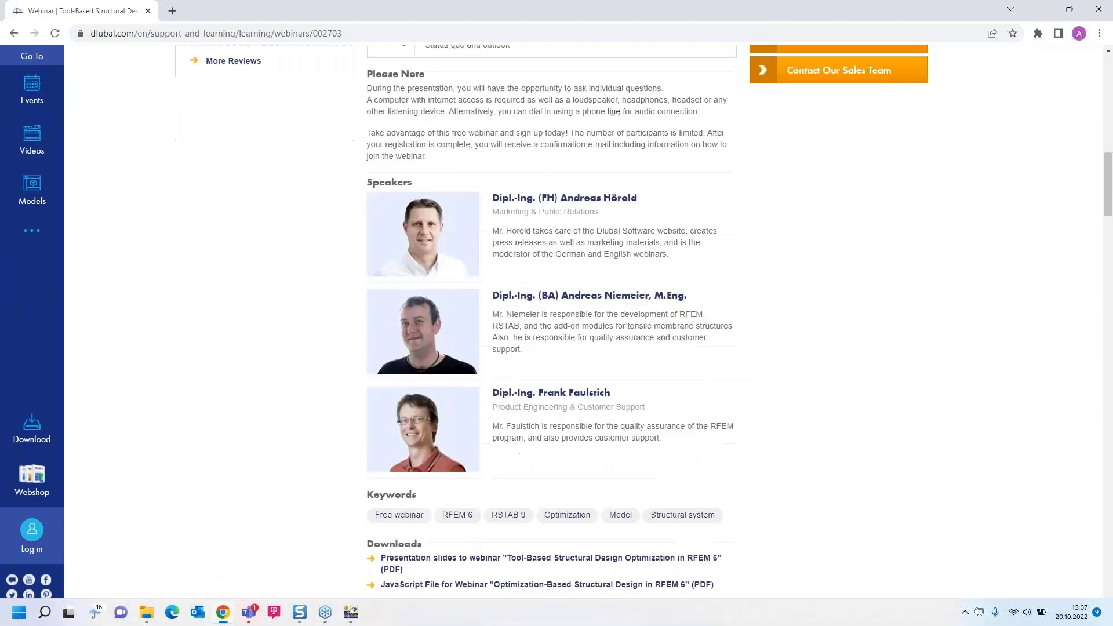
scroll(528, 335, down, 6)
scroll(527, 334, up, 2)
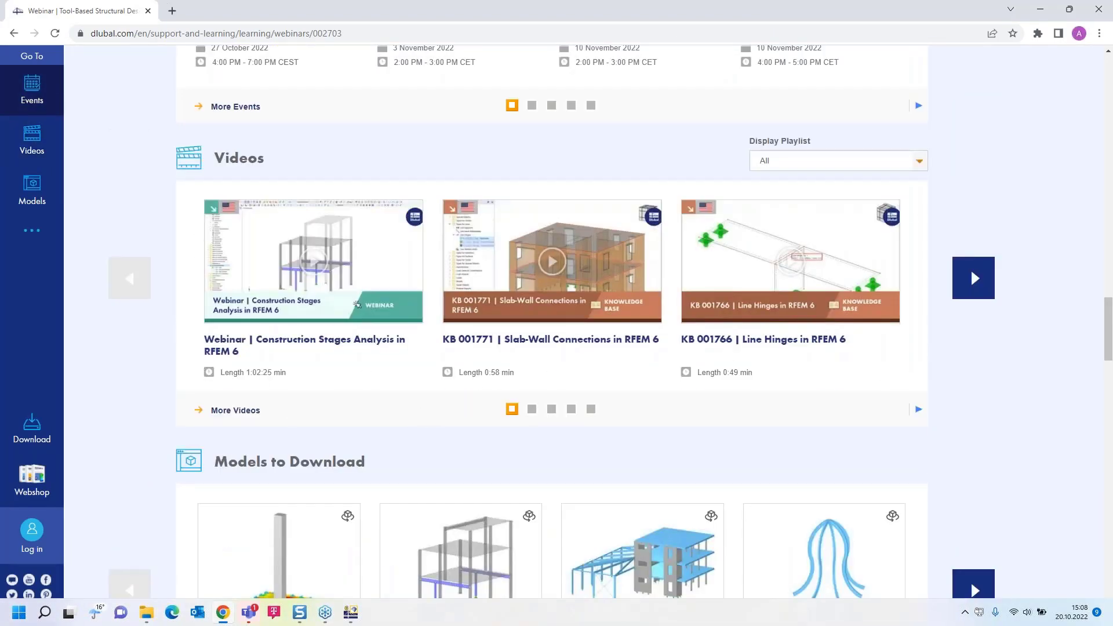
scroll(528, 335, up, 2)
scroll(527, 335, up, 8)
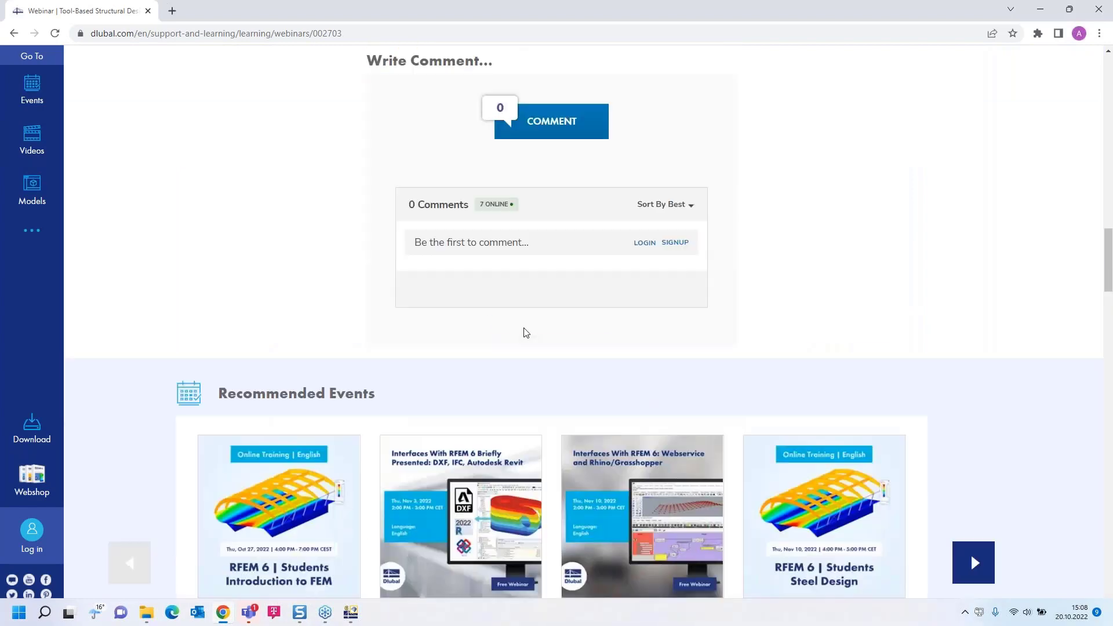
scroll(526, 333, down, 17)
scroll(527, 332, up, 4)
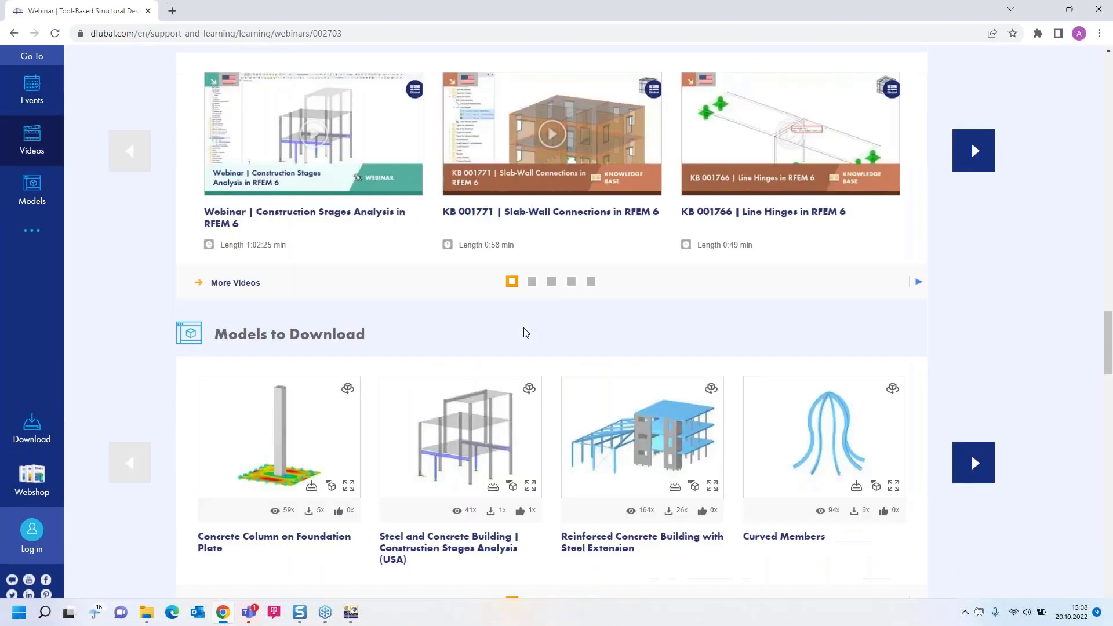
scroll(526, 332, down, 1)
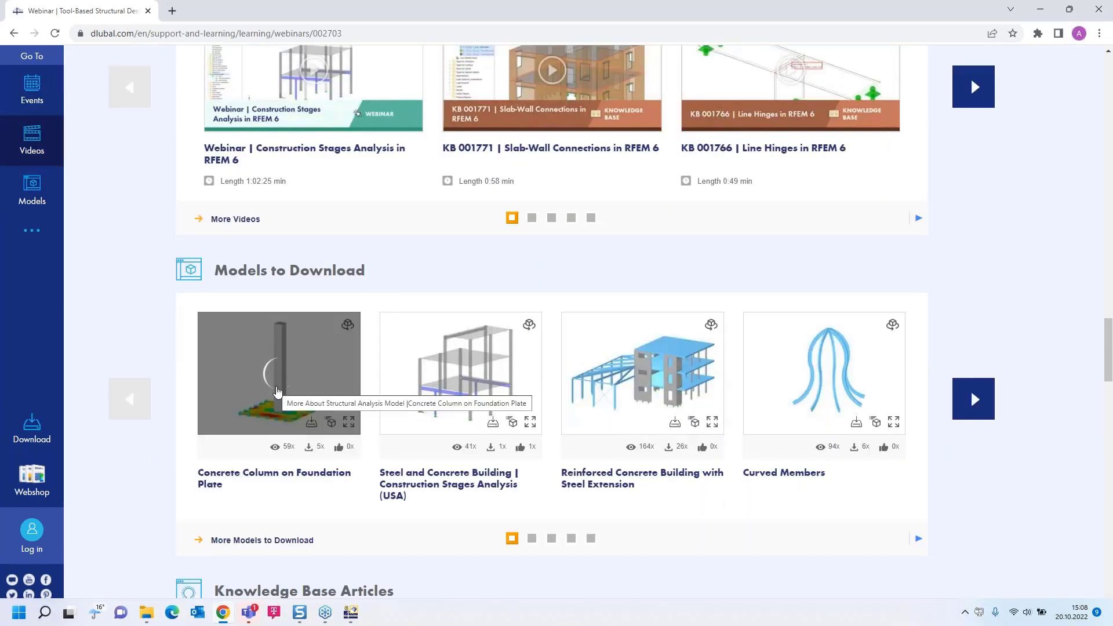